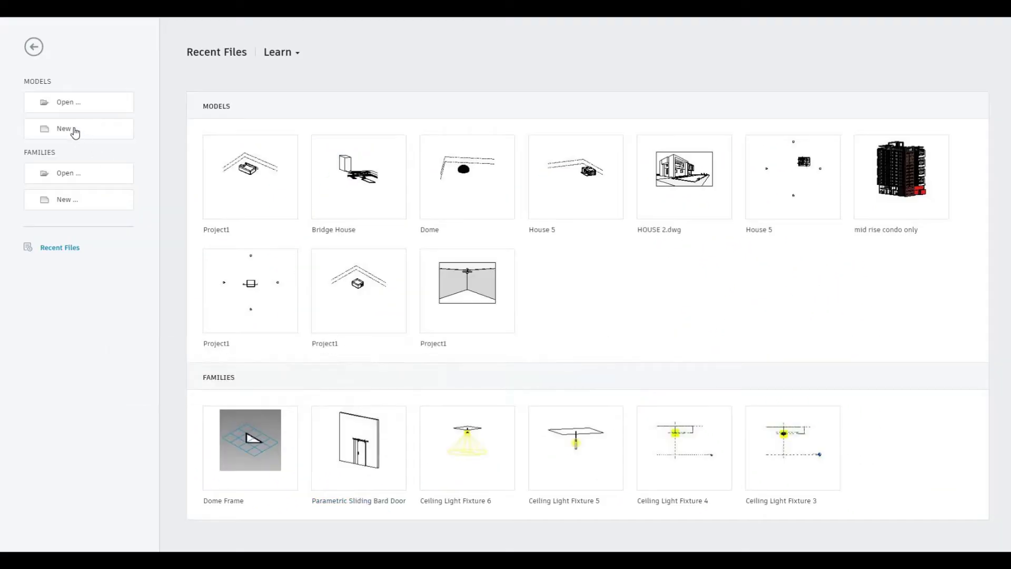
Create a new project from the Architectural Template
left_click(72, 131)
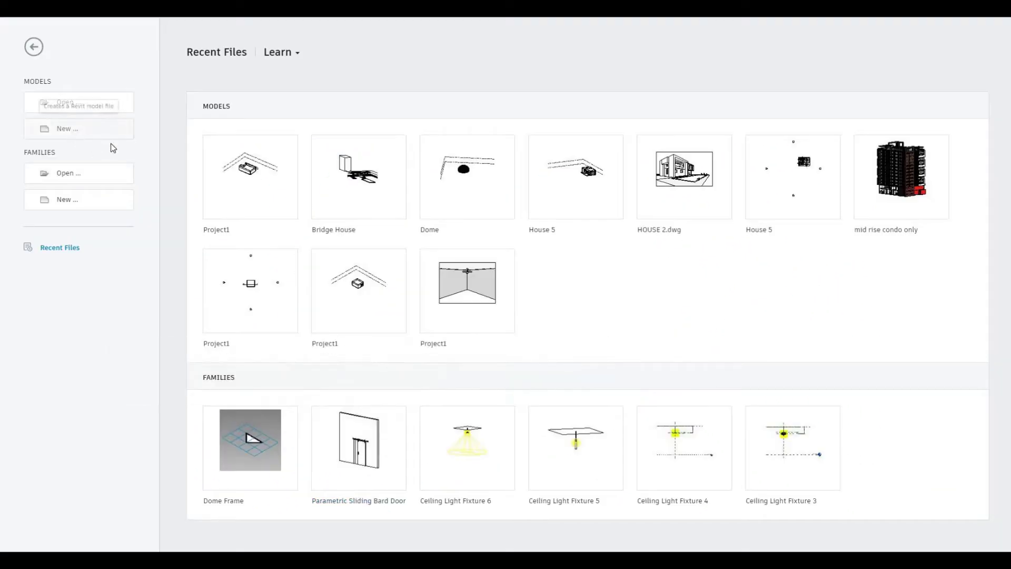
left_click(529, 180)
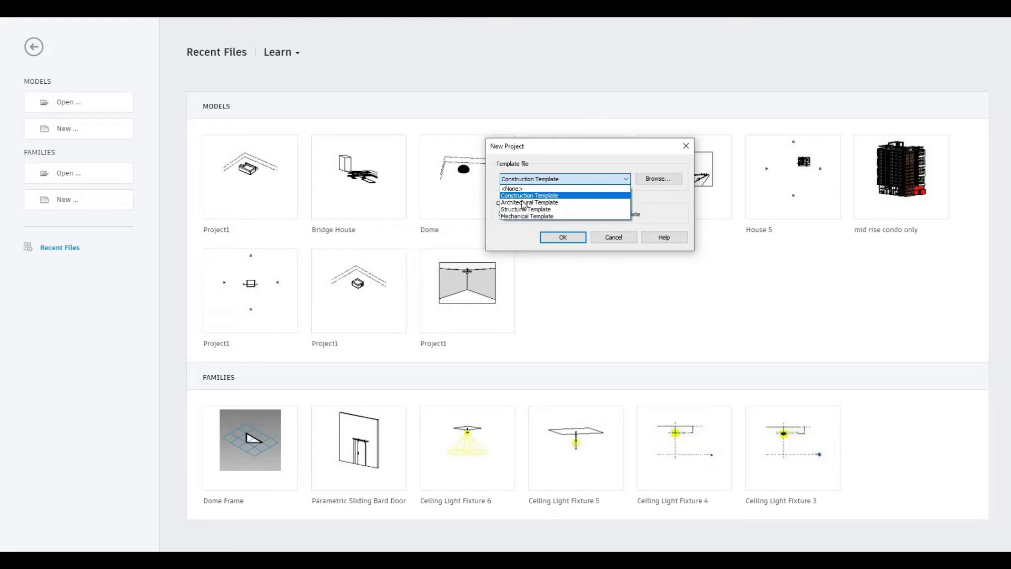
left_click(563, 238)
left_click(549, 238)
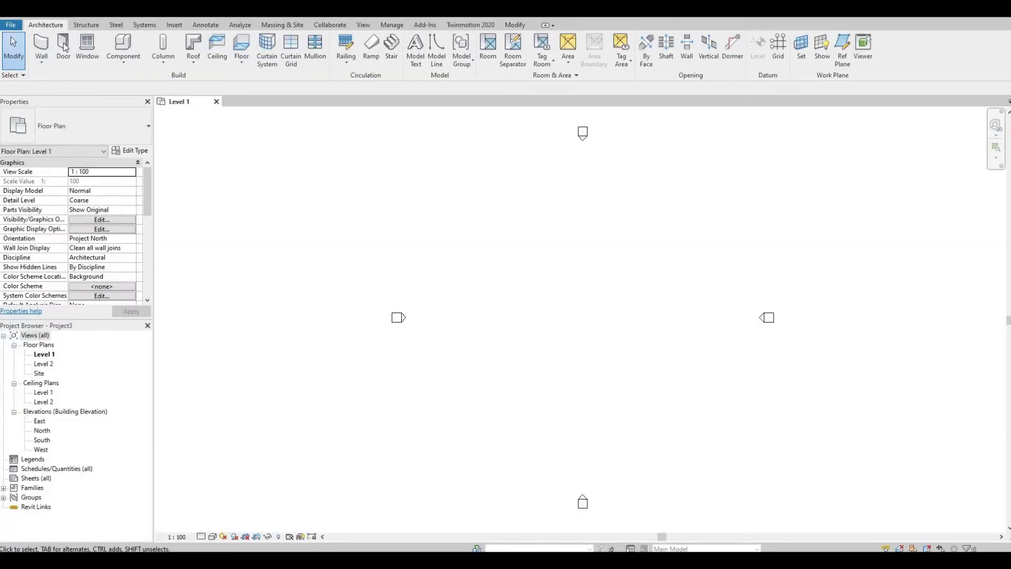
Draw the first horizontal, left vertical and lower horizontal reference planes on Level 1
left_click(844, 58)
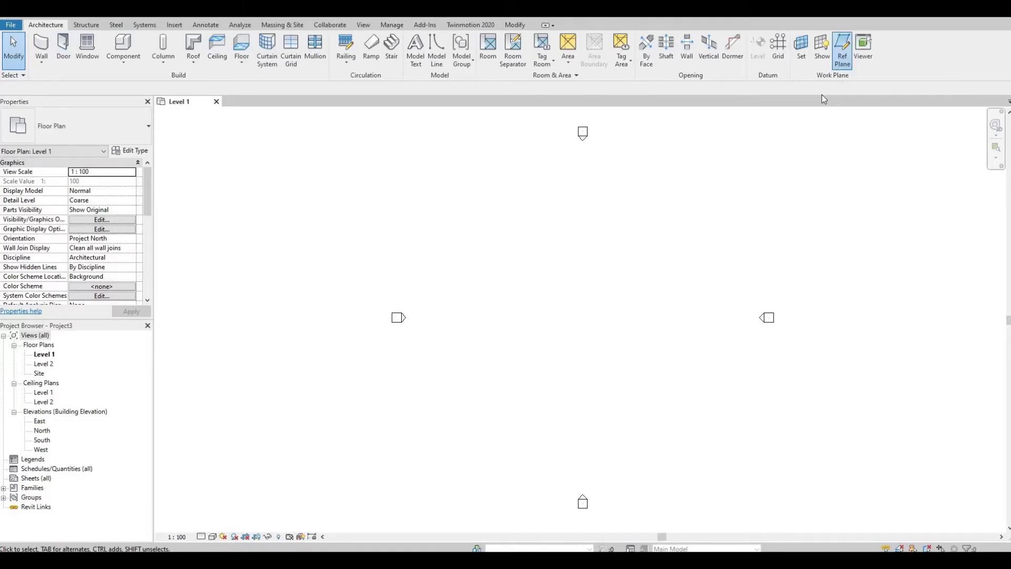
left_click(500, 263)
left_click(693, 263)
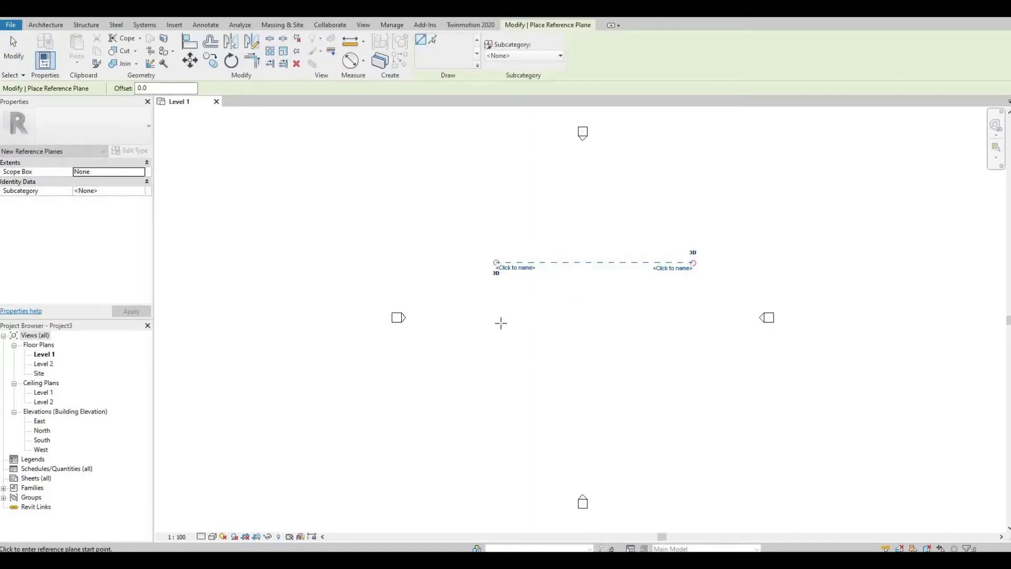
left_click(518, 218)
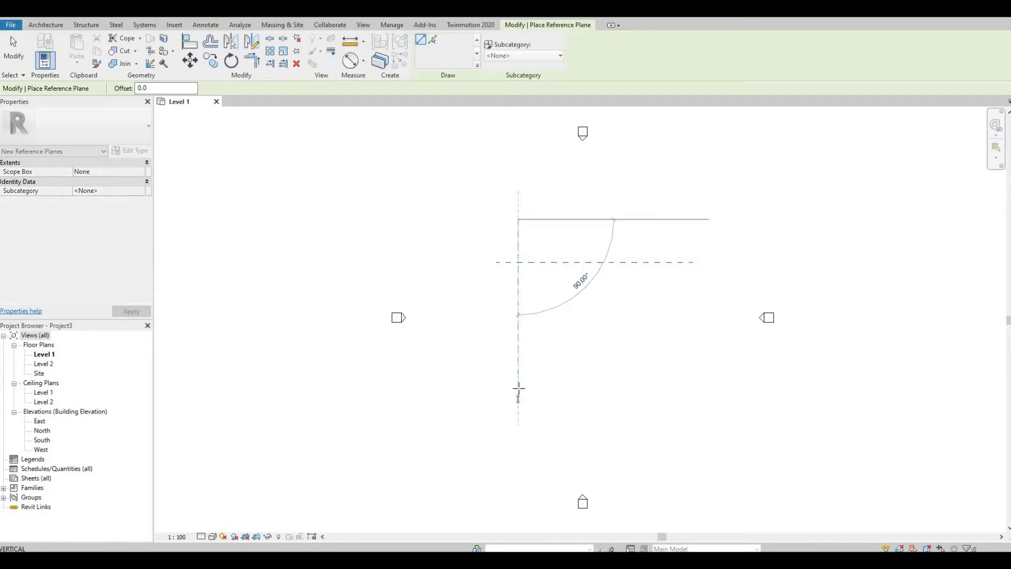
left_click(519, 399)
left_click(711, 361)
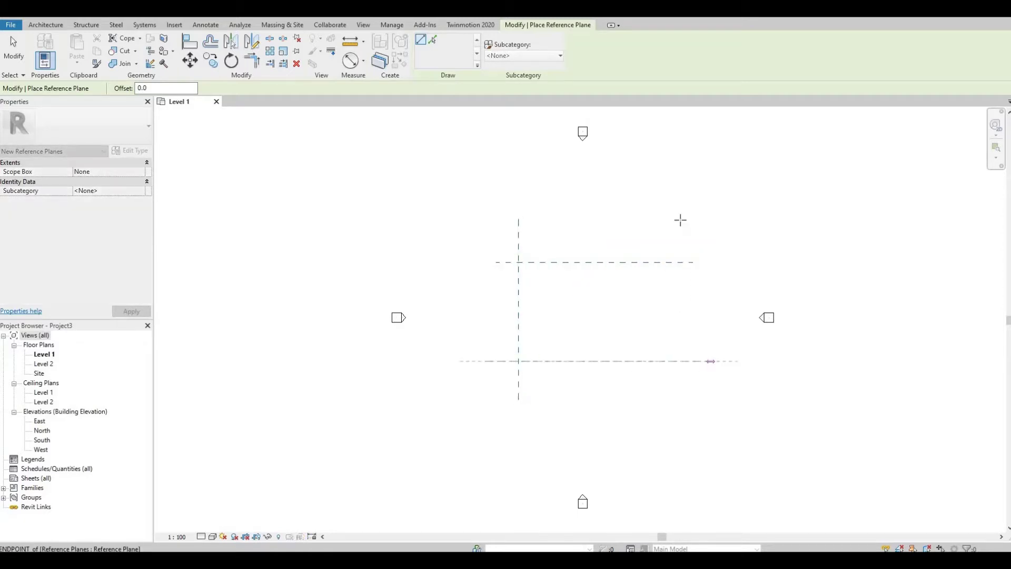
left_click(669, 206)
Add the right and middle vertical planes and the middle horizontal reference plane
left_click(668, 418)
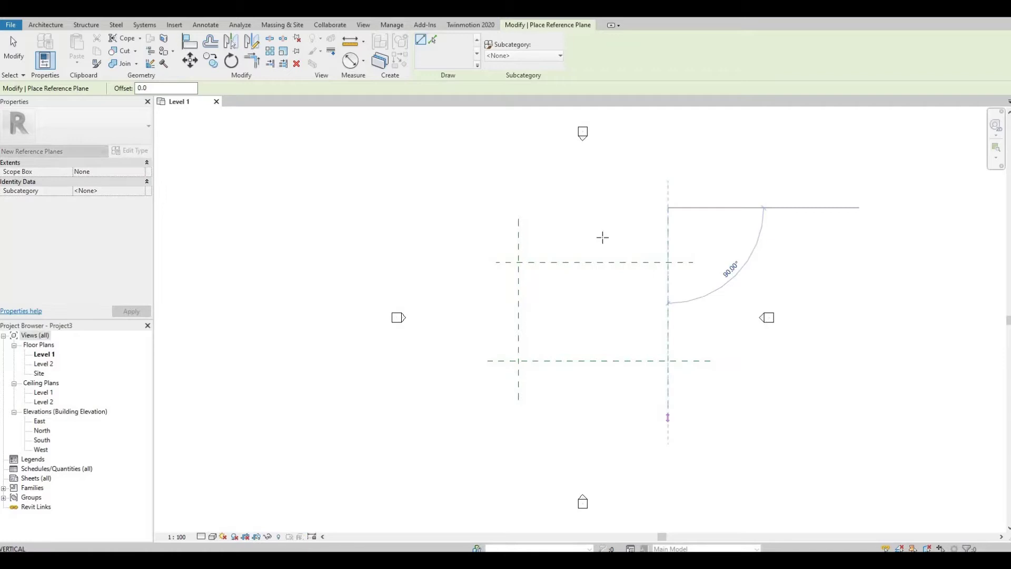
left_click(590, 199)
left_click(589, 417)
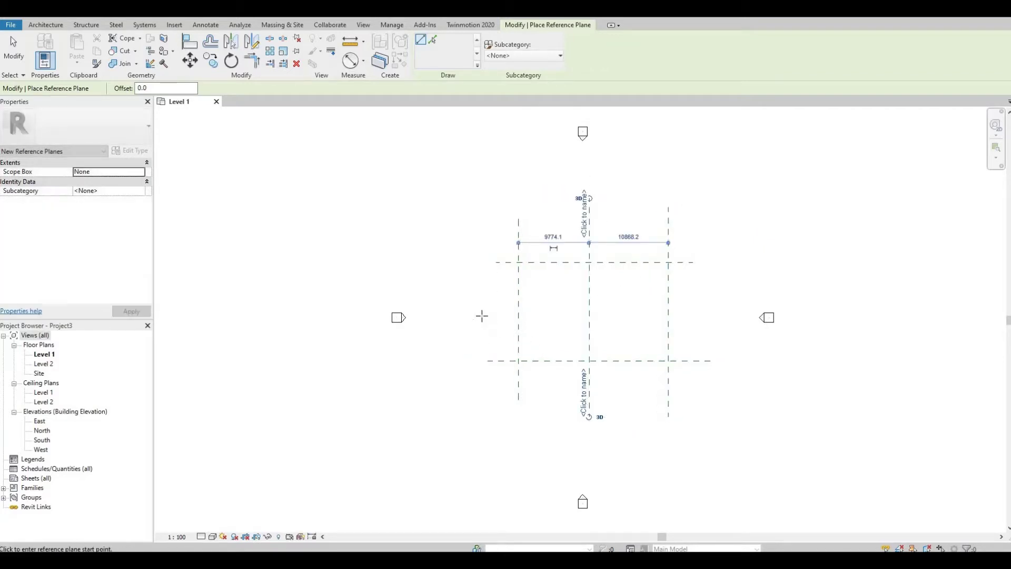
left_click(526, 316)
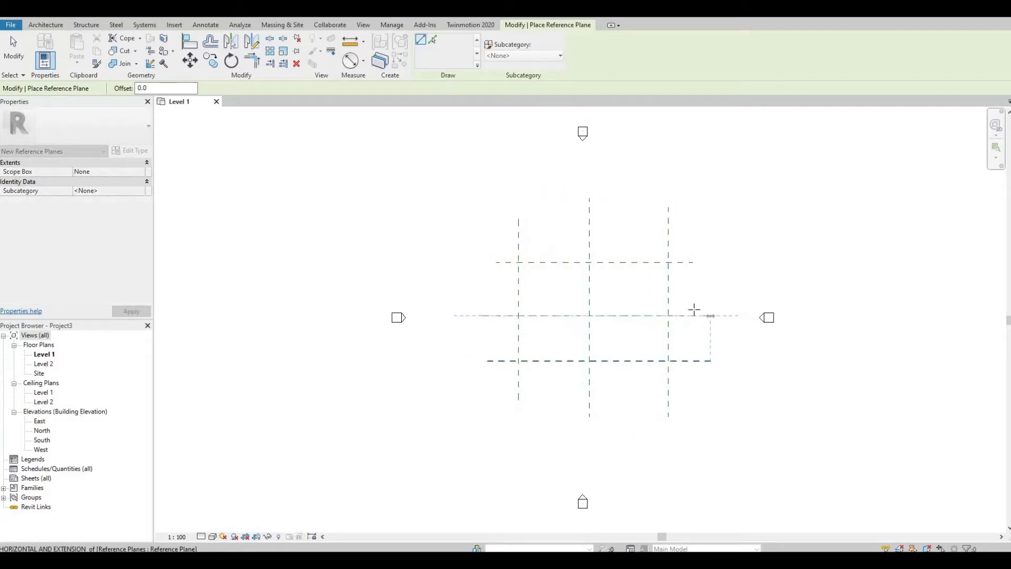
left_click(694, 311)
key("Escape")
key("Escape")
scroll(639, 321, "up", 1)
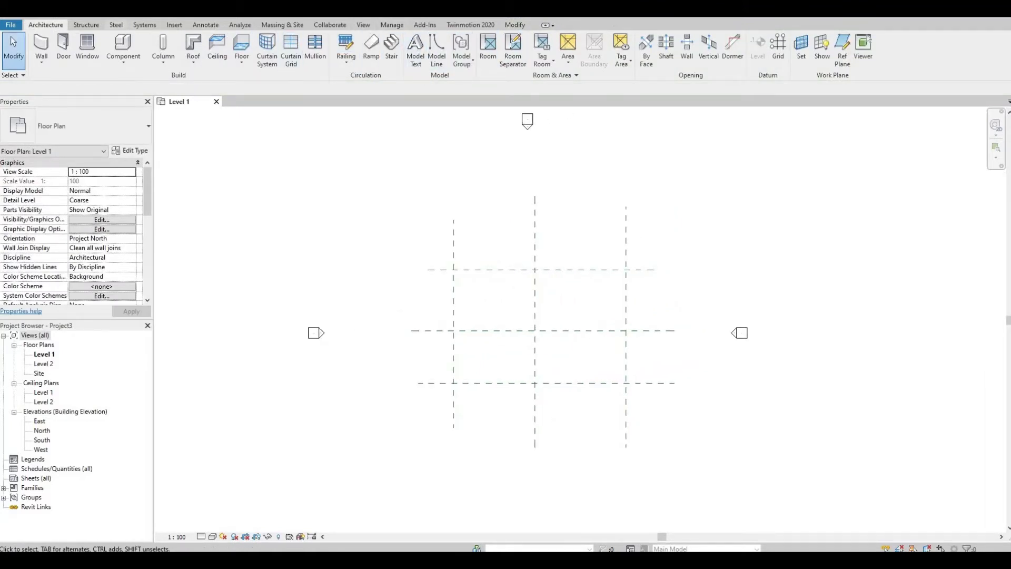
Dimension the three vertical reference planes above the grid and toggle the dimension to EQ
key("d")
key("i")
left_click(453, 241)
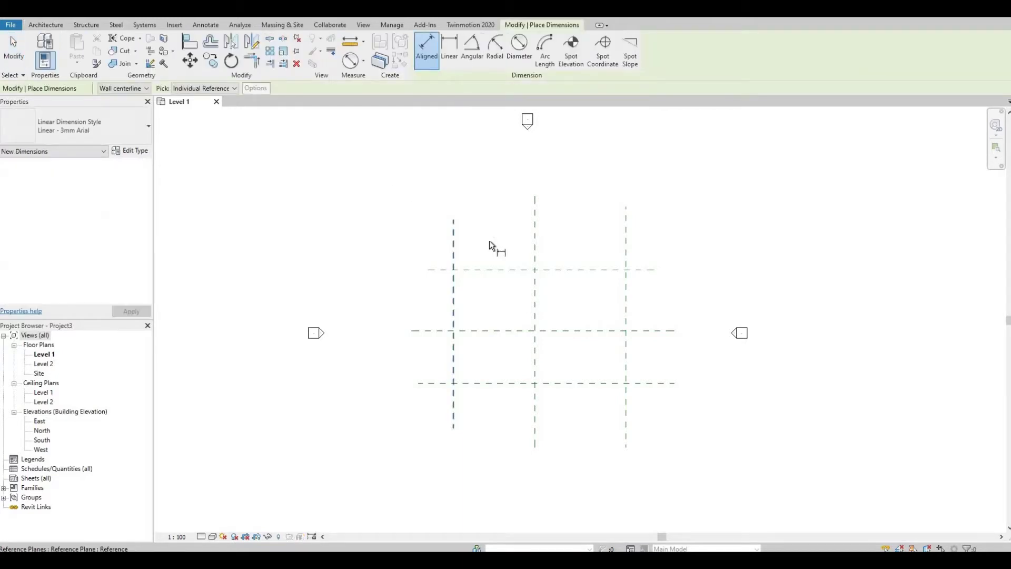
left_click(535, 245)
left_click(627, 254)
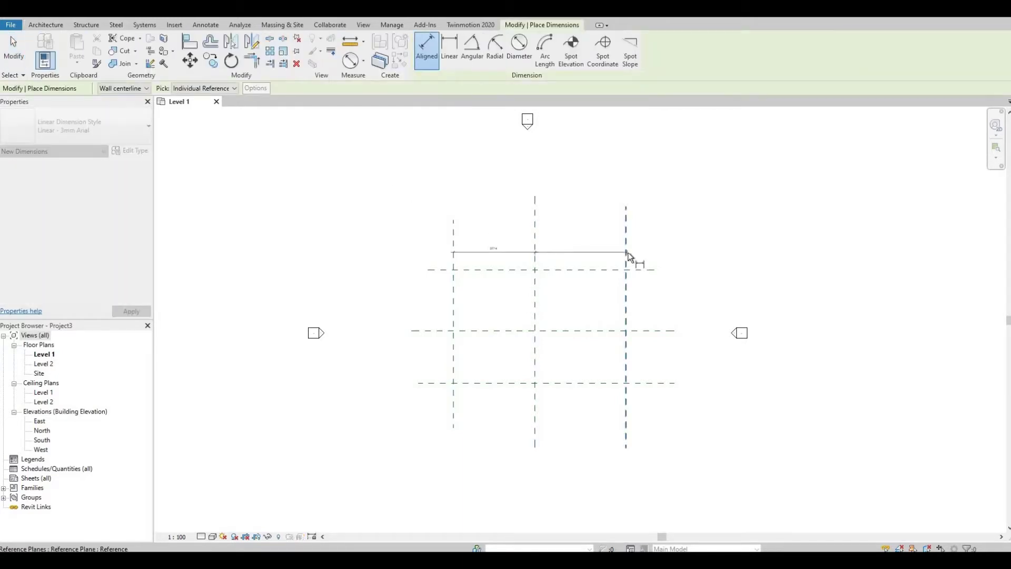
left_click(637, 190)
left_click(538, 180)
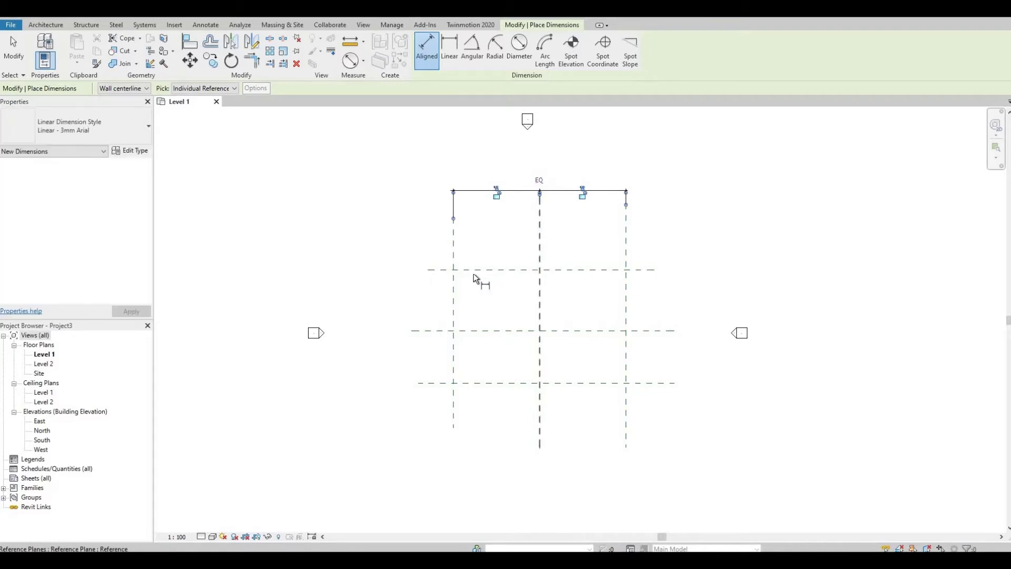
Dimension the horizontal reference planes left of the grid with equal spacing
left_click(444, 271)
left_click(441, 331)
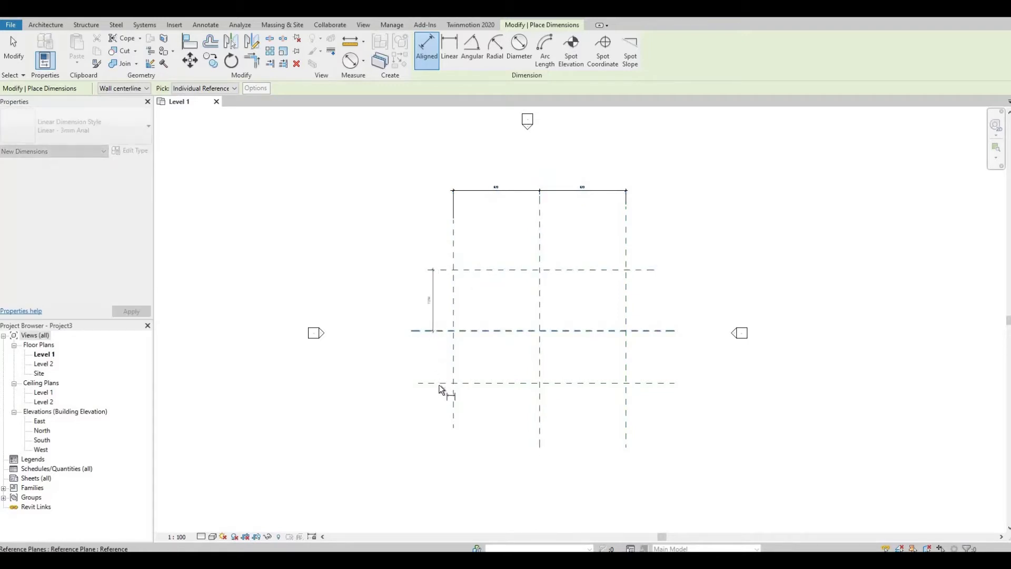
left_click(388, 358)
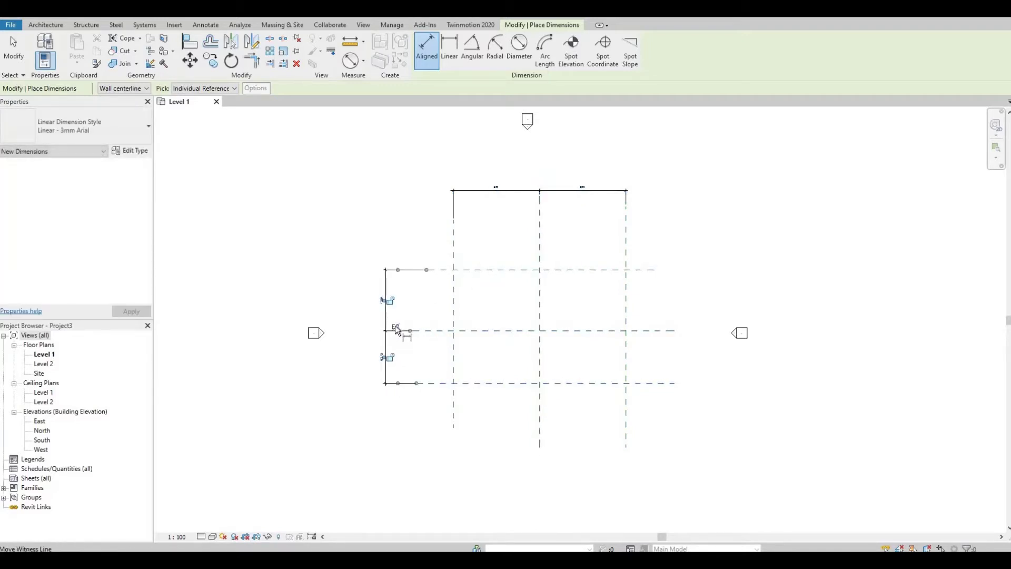
scroll(503, 252, "up", 5)
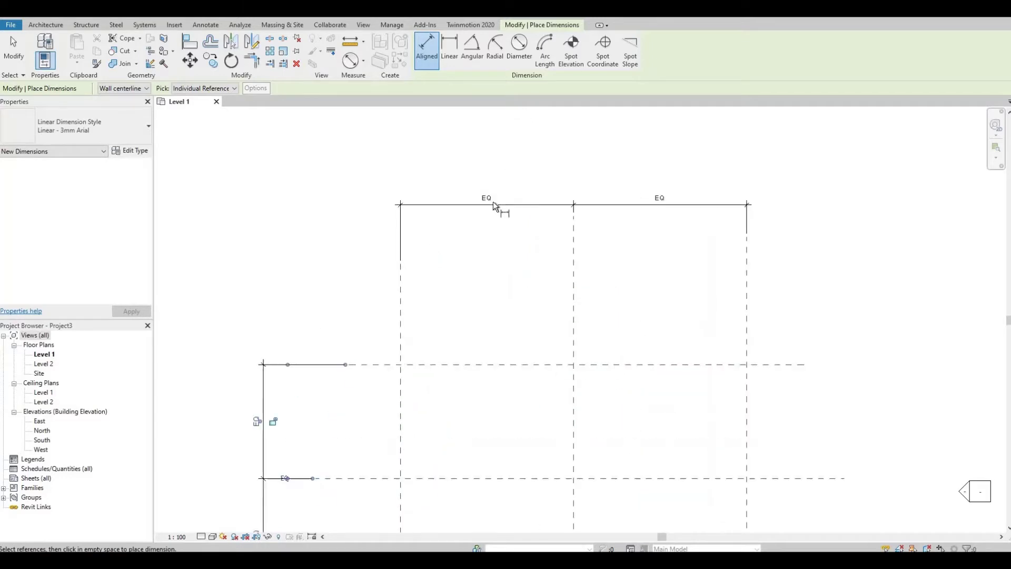
scroll(497, 237, "down", 1)
key("Escape")
key("Escape")
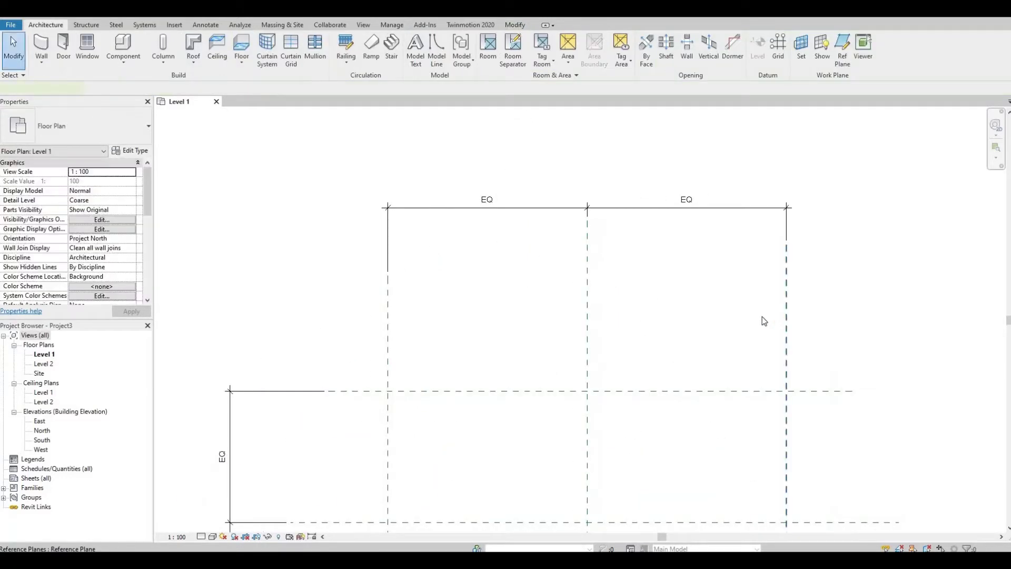
Set the outer vertical reference planes 16000 apart
left_click(693, 350)
left_click(590, 351)
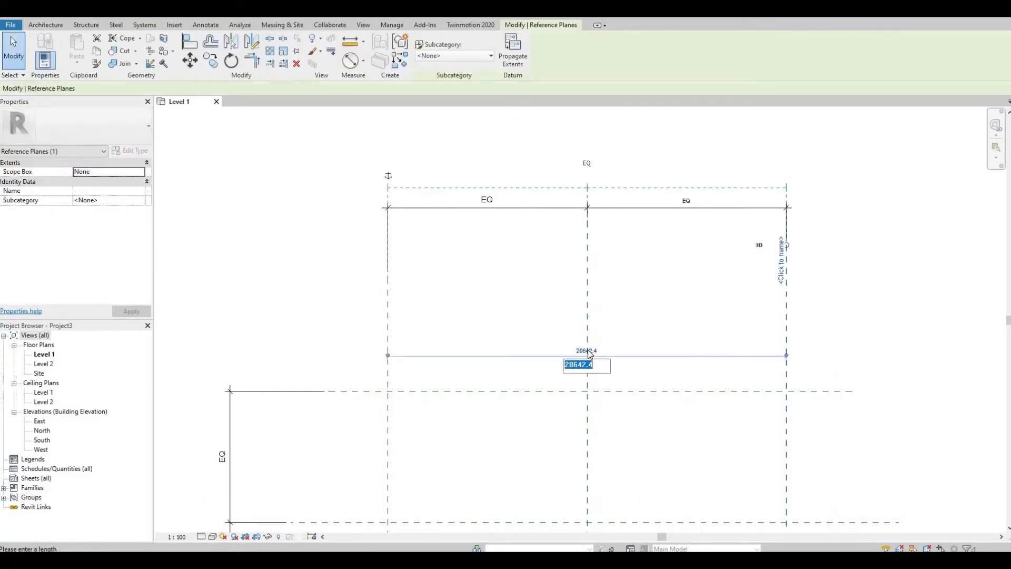
type("1600")
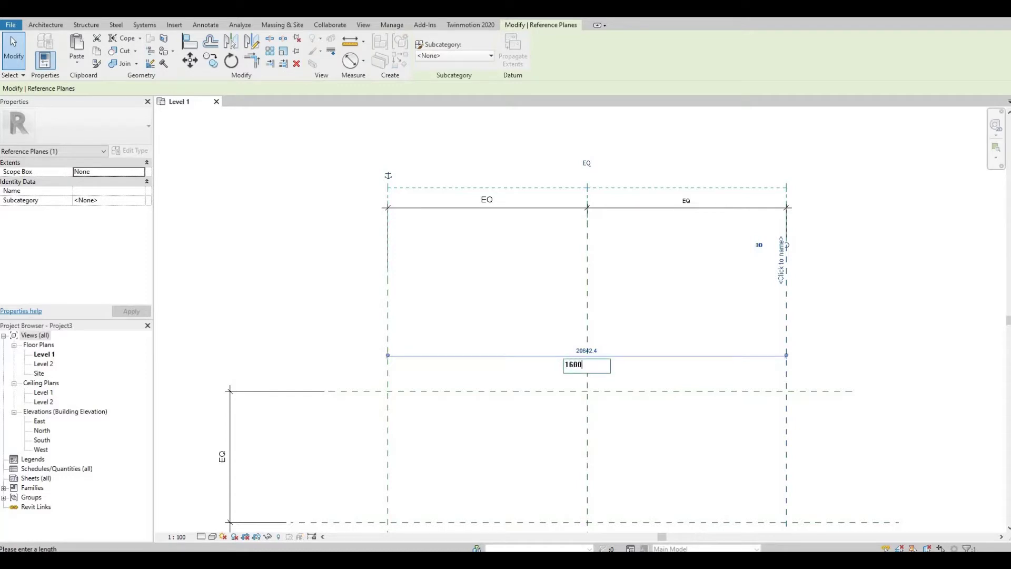
type("0")
key("Return")
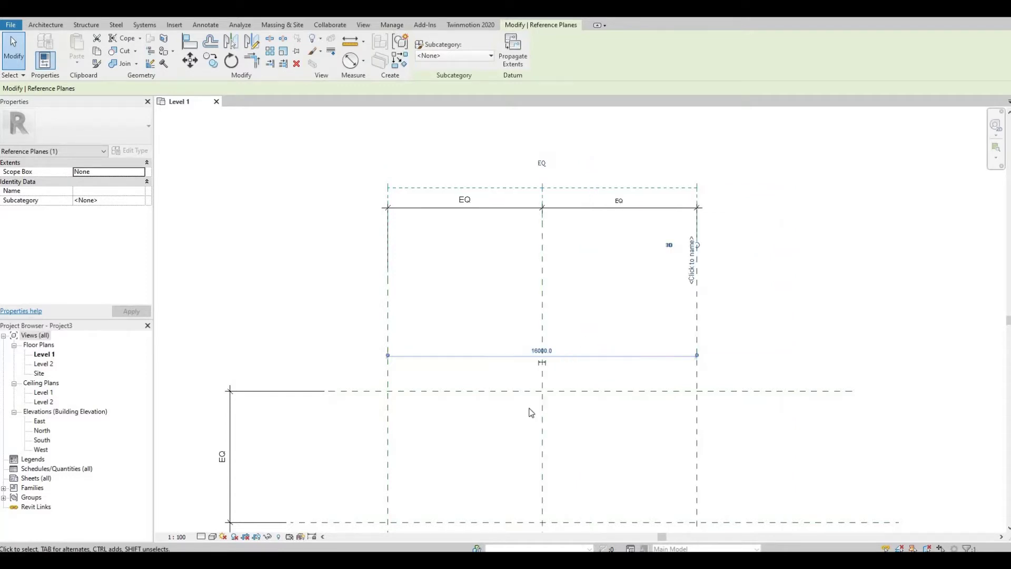
scroll(531, 412, "down", 1)
middle_click_drag(290, 471, 290, 279)
key("Escape")
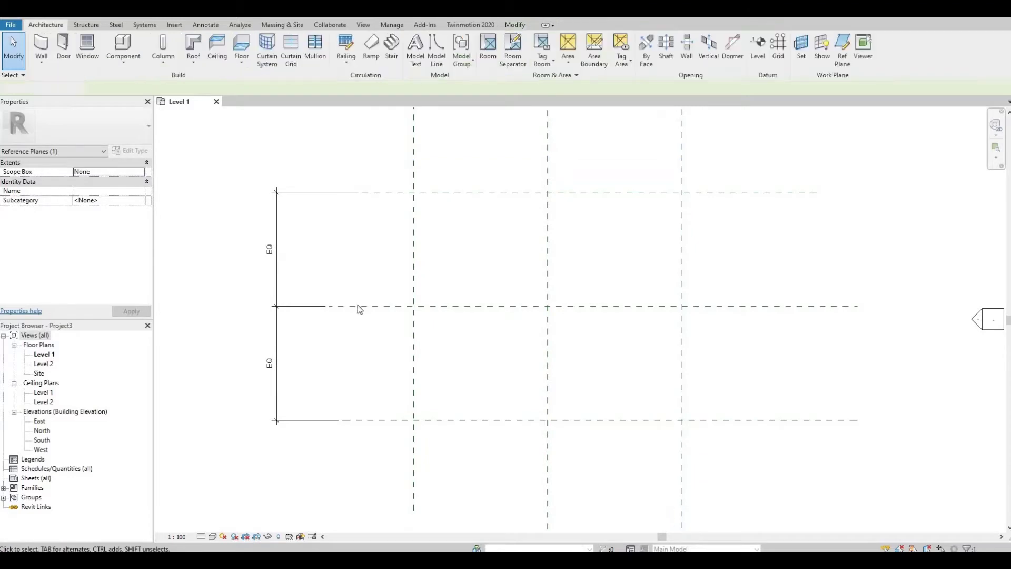
Set the outer horizontal reference planes 10000 apart
left_click(377, 193)
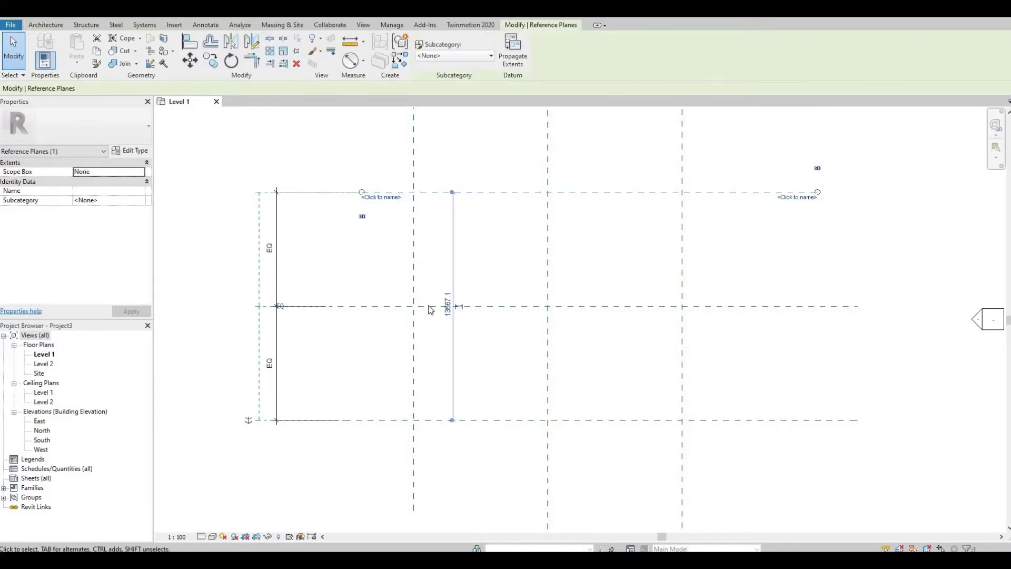
left_click(448, 303)
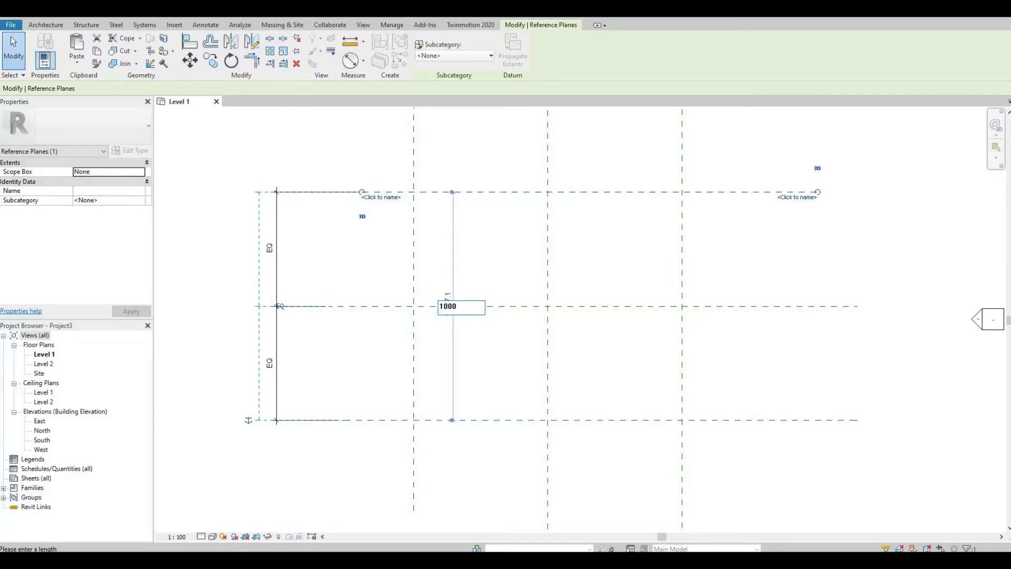
type("10000")
key("Return")
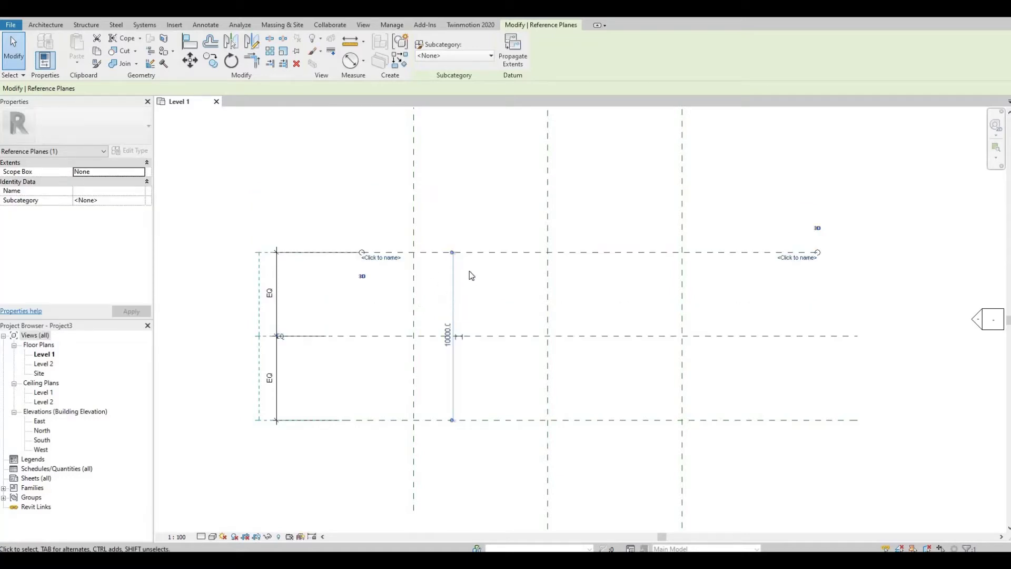
scroll(471, 276, "down", 2)
key("Escape")
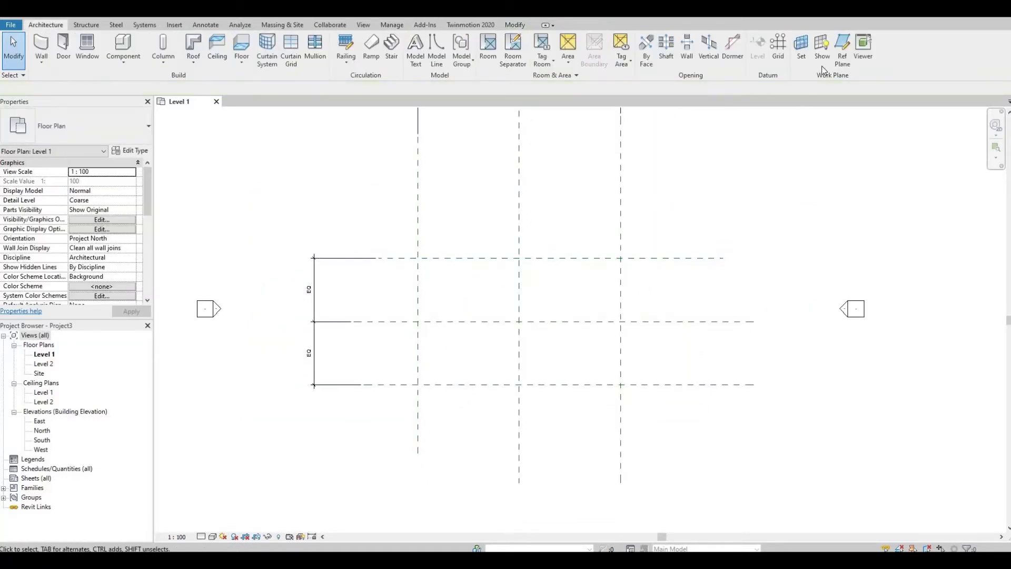
Draw four offset reference planes just inside the left, top, right and bottom grid lines
left_click(842, 45)
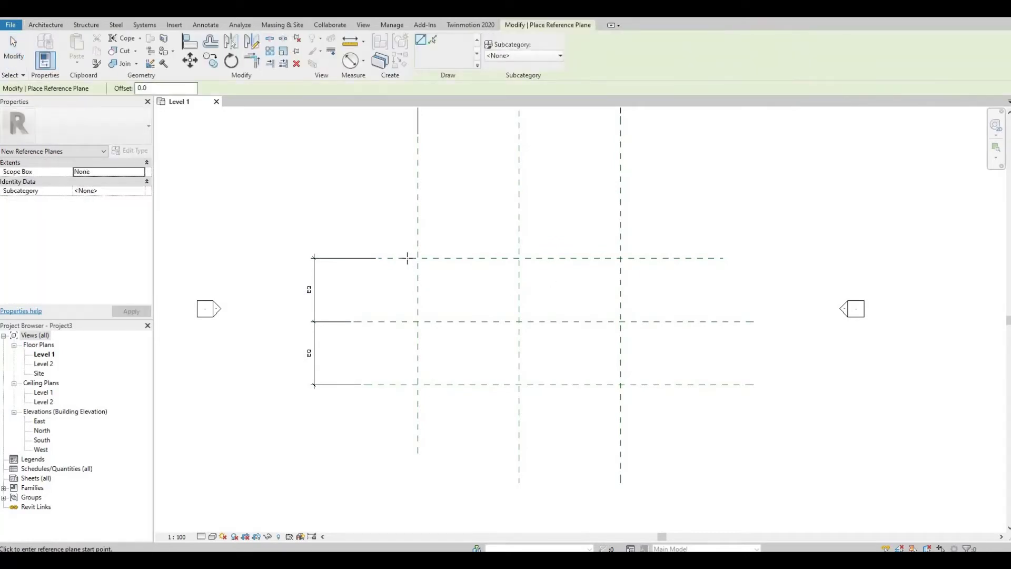
left_click(430, 225)
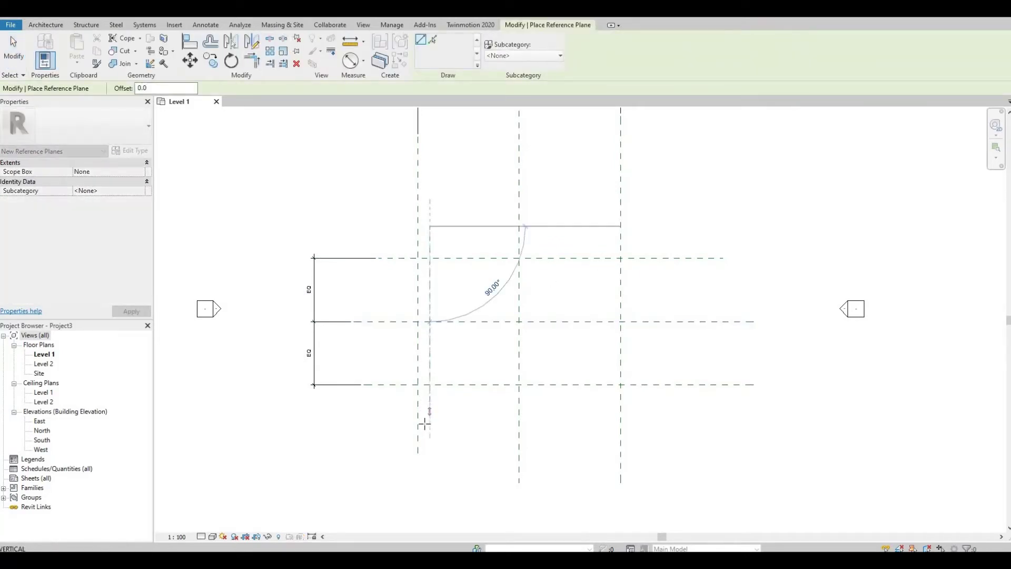
left_click(430, 424)
left_click(397, 268)
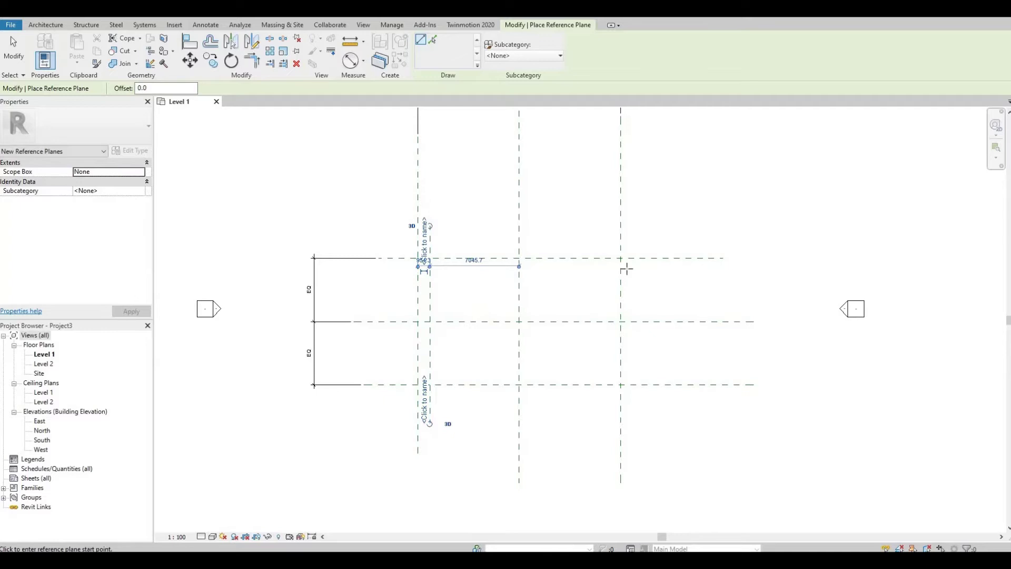
left_click(679, 268)
left_click(602, 227)
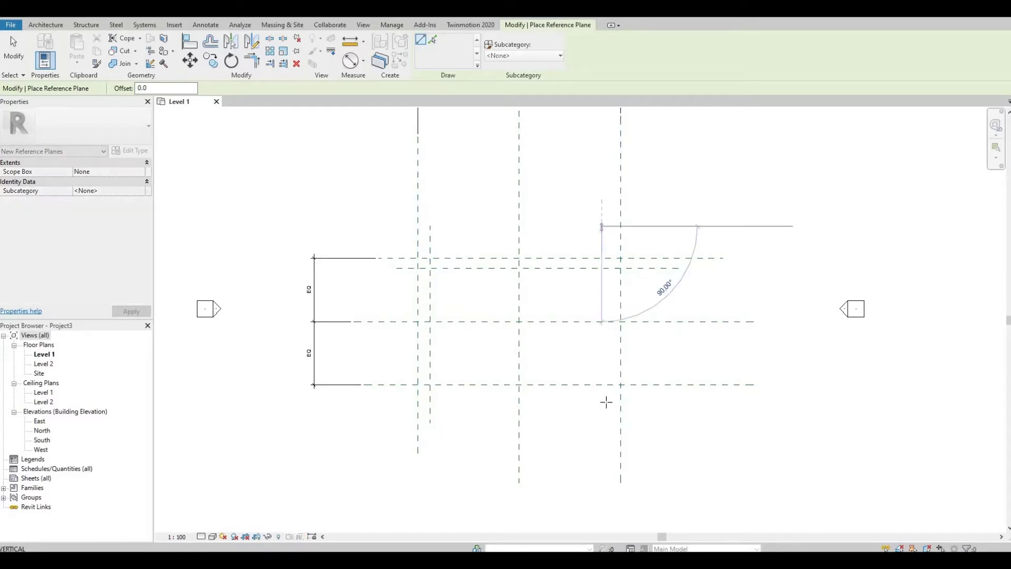
left_click(605, 447)
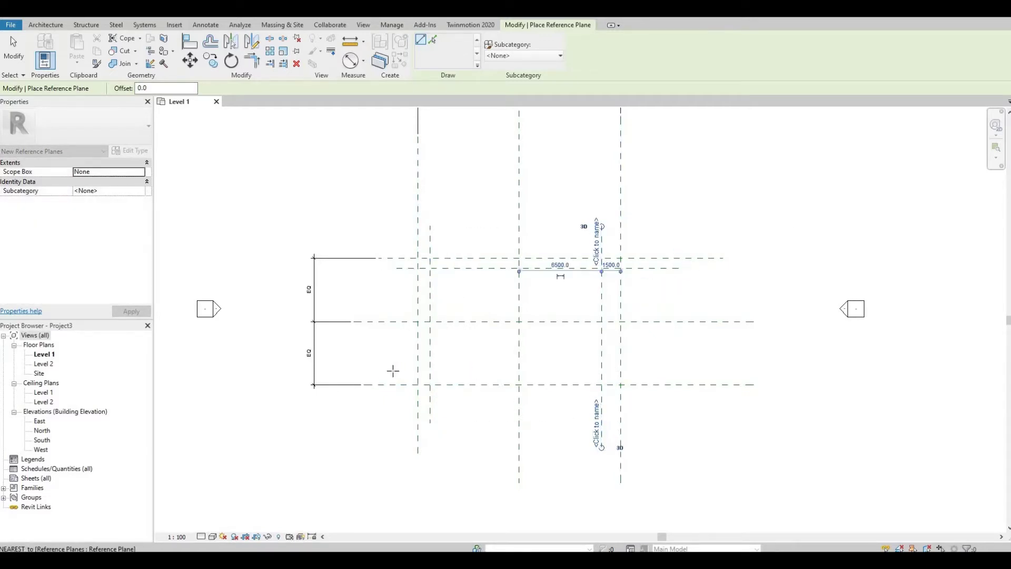
left_click(658, 368)
left_click(388, 368)
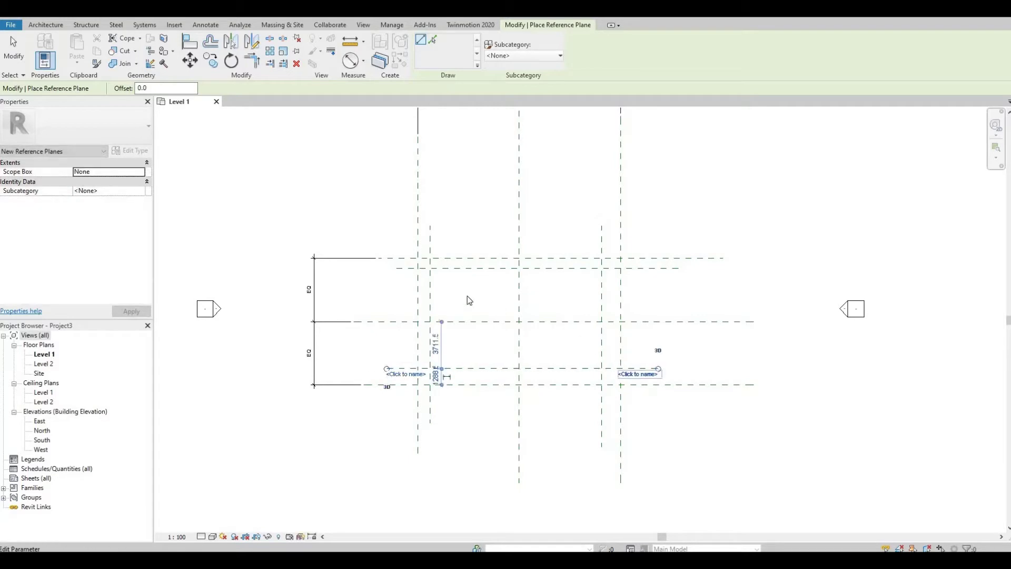
key("Escape")
key("Escape")
left_click(431, 290)
Move the left and top offset reference planes to 1000 from their main planes
scroll(429, 258, "up", 3)
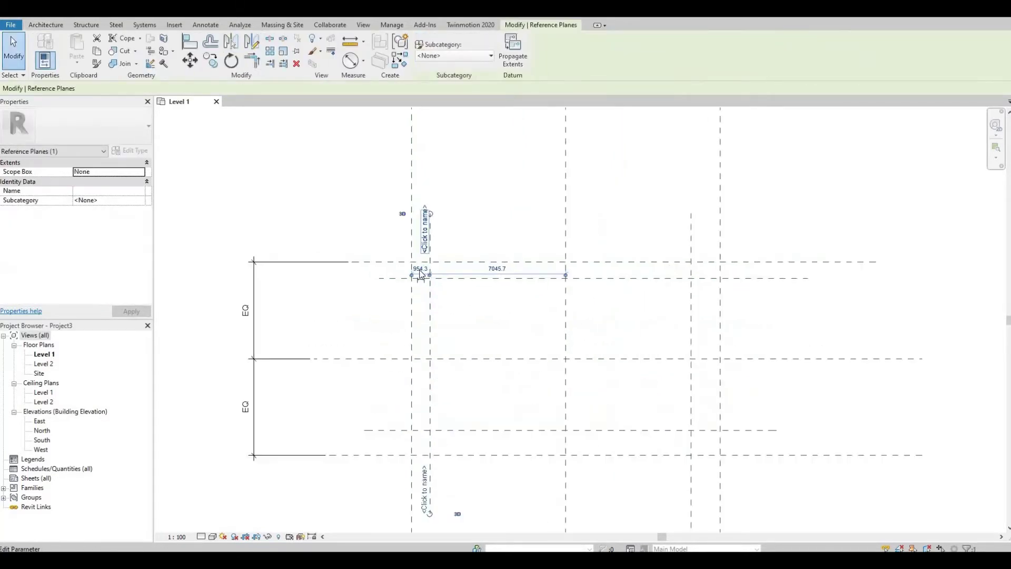
left_click(407, 271)
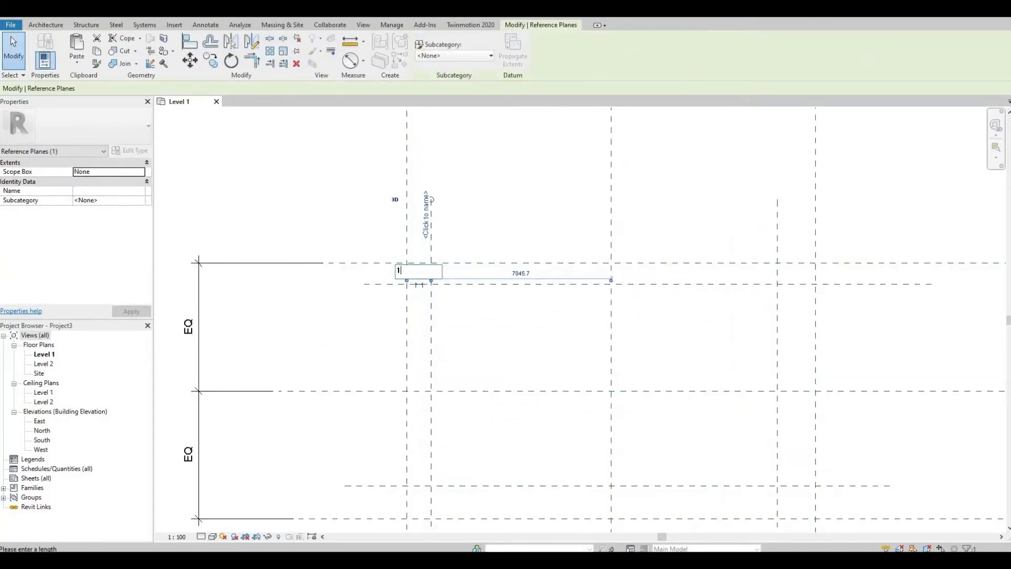
type("1000")
key("Return")
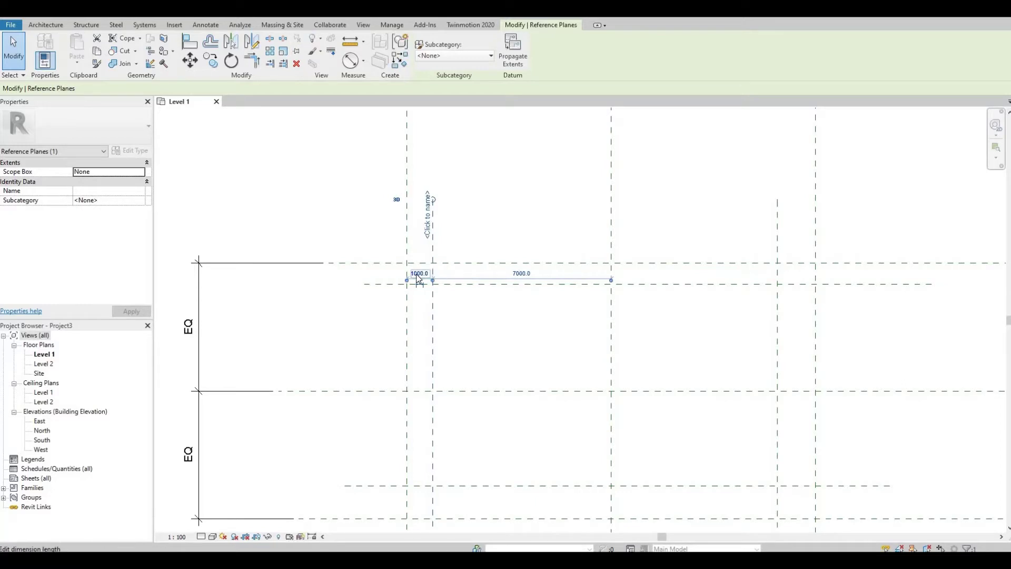
left_click(568, 301)
left_click(573, 284)
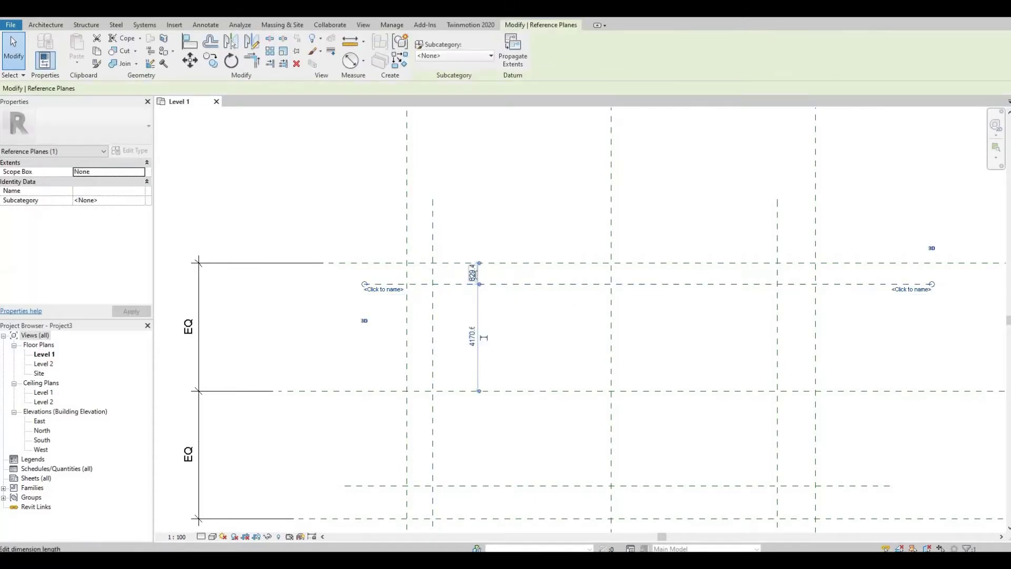
left_click(472, 272)
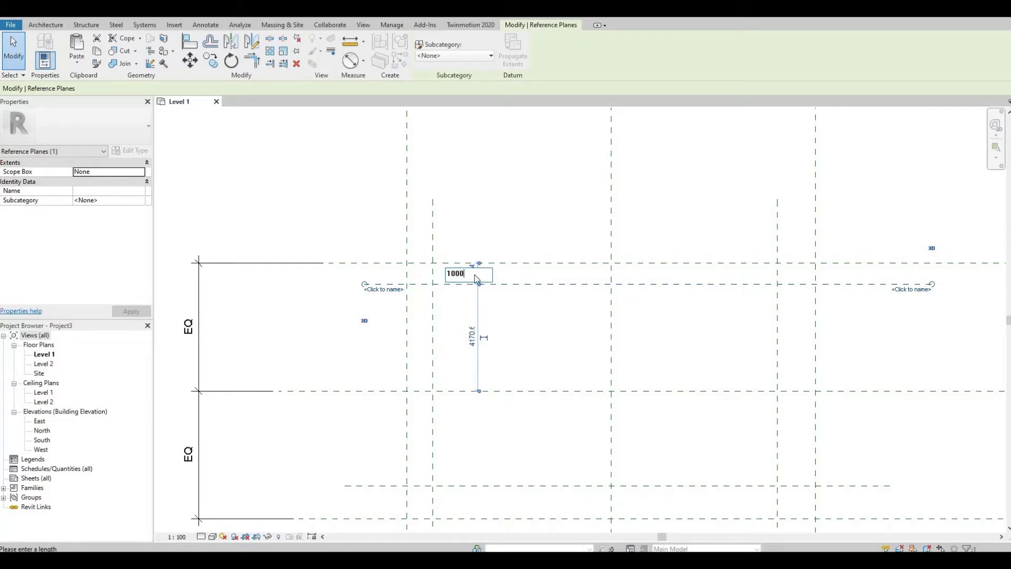
type("1000")
key("Return")
left_click(803, 345)
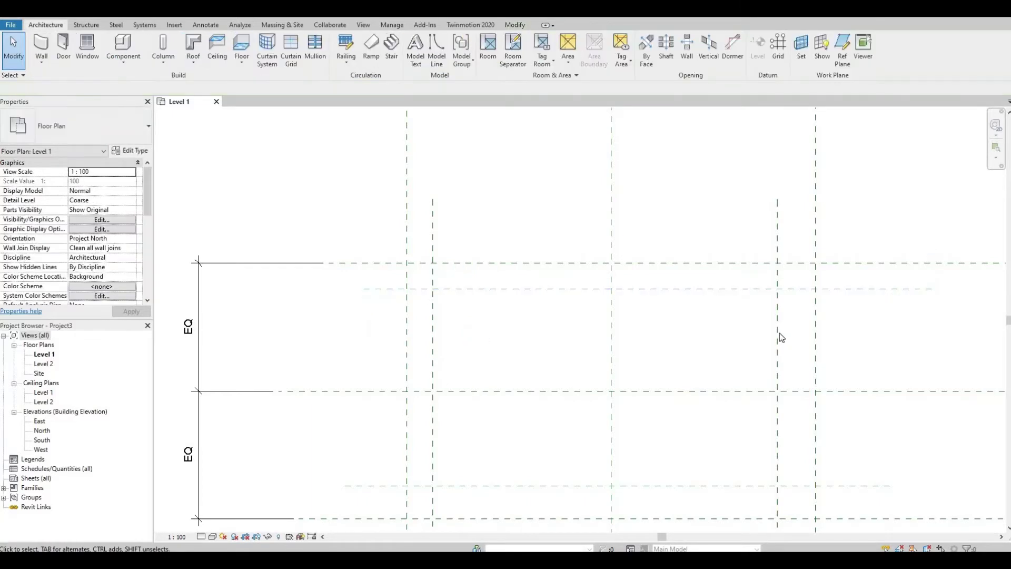
Move the right and bottom offset reference planes to 1000 from their main planes
left_click(778, 308)
left_click(796, 282)
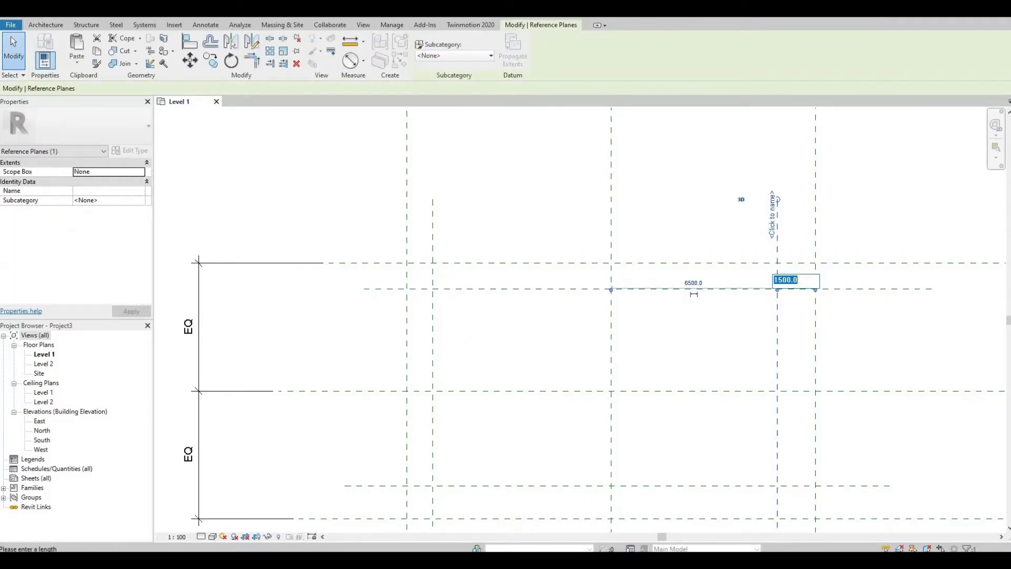
type("1000")
key("Return")
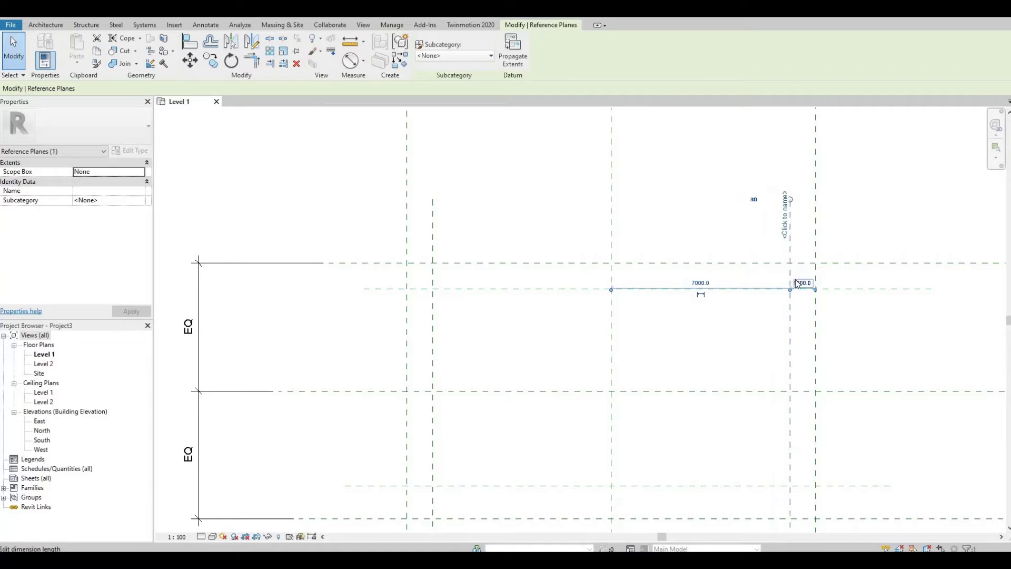
scroll(691, 402, "down", 2)
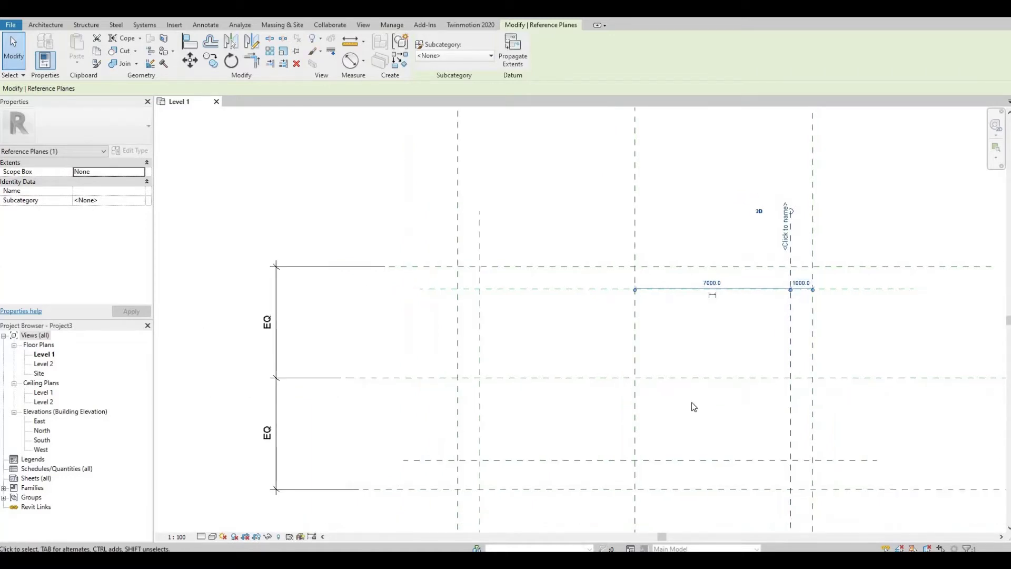
left_click(689, 371)
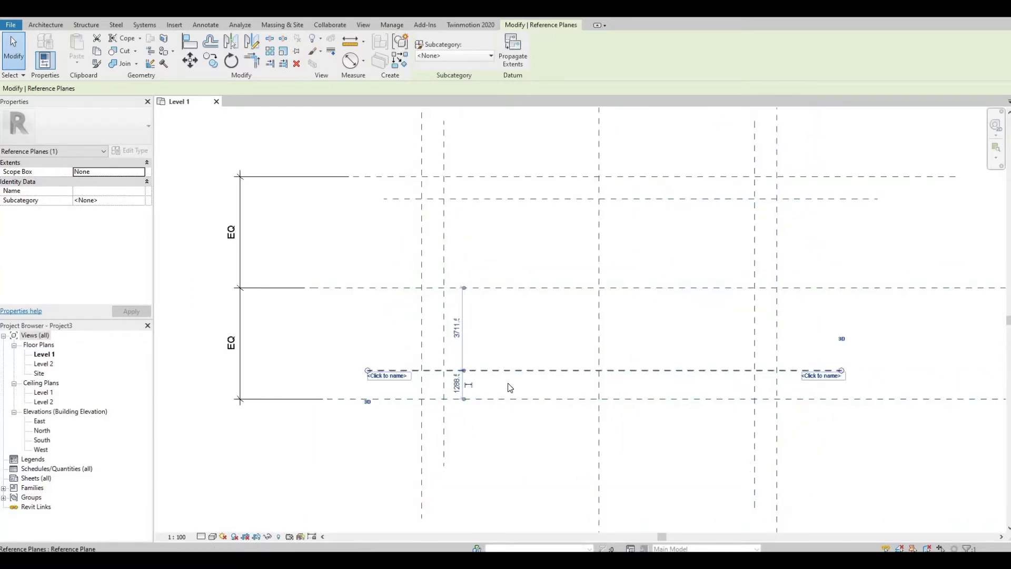
left_click(458, 380)
type("1000")
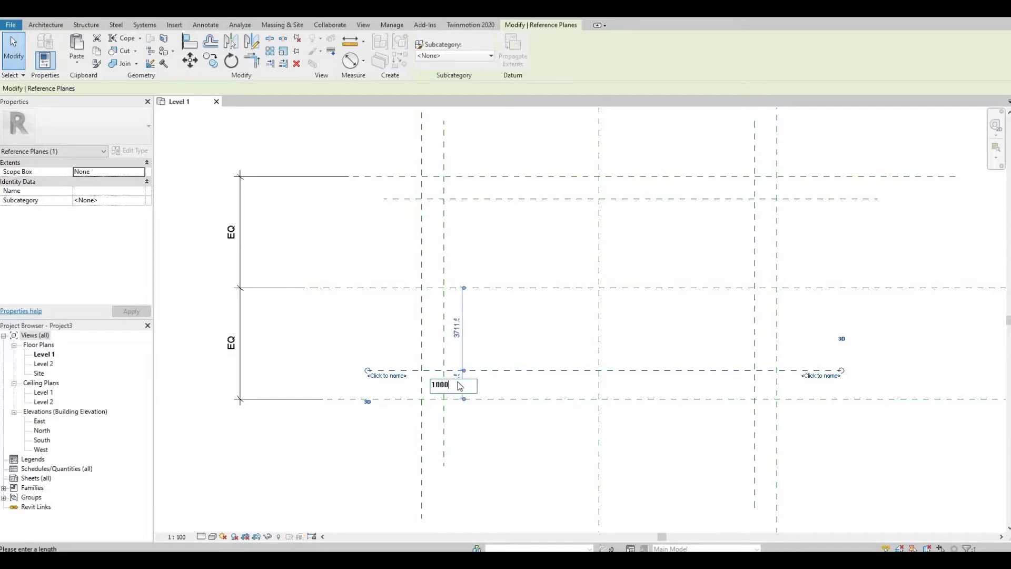
key("Return")
scroll(559, 307, "down", 2)
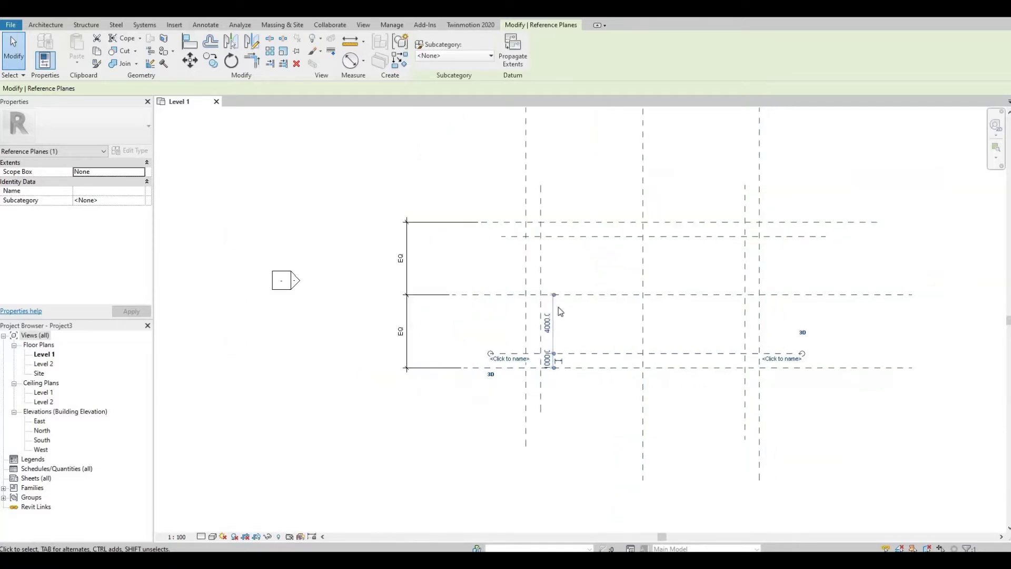
key("Escape")
middle_click_drag(481, 177, 433, 244)
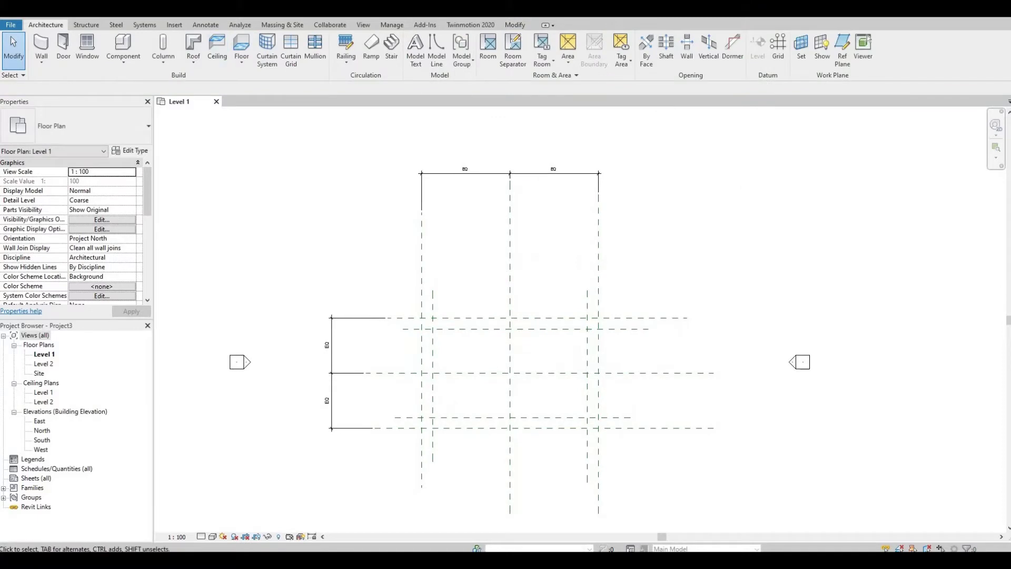
Add overall aligned dimensions of 16000 across the top and 10000 down the left side
key("d")
key("i")
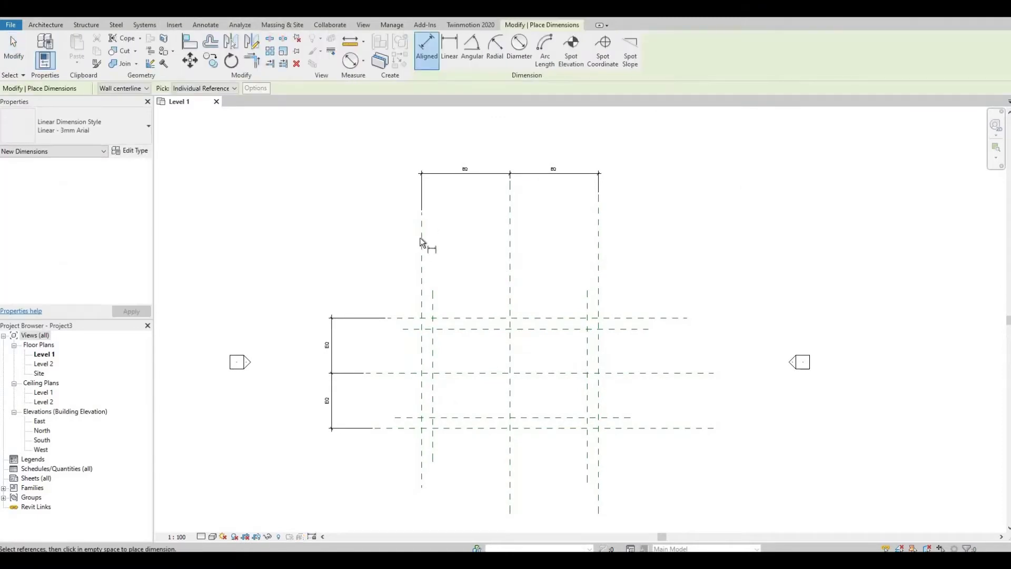
left_click(422, 236)
left_click(599, 237)
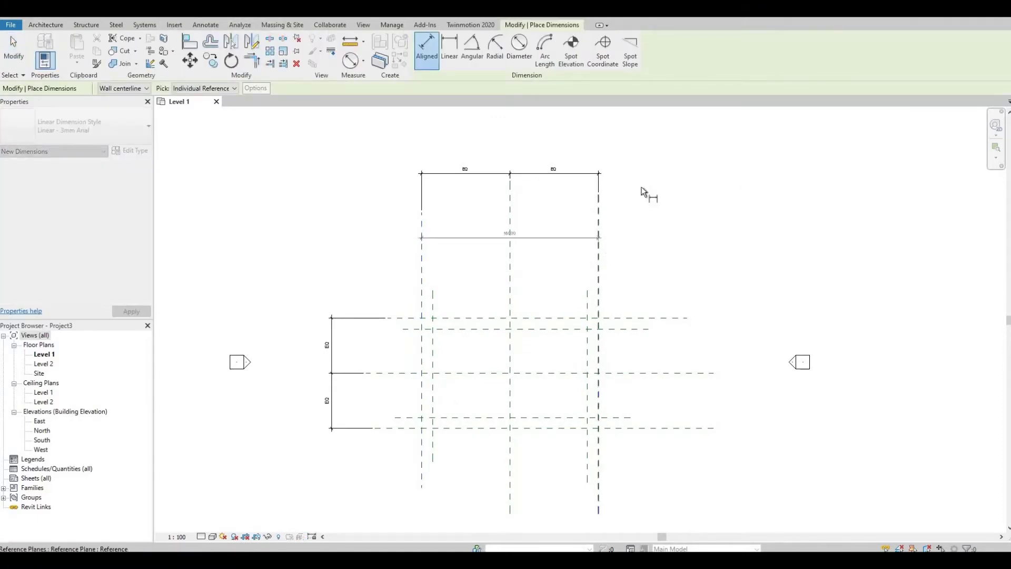
left_click(643, 217)
left_click(405, 318)
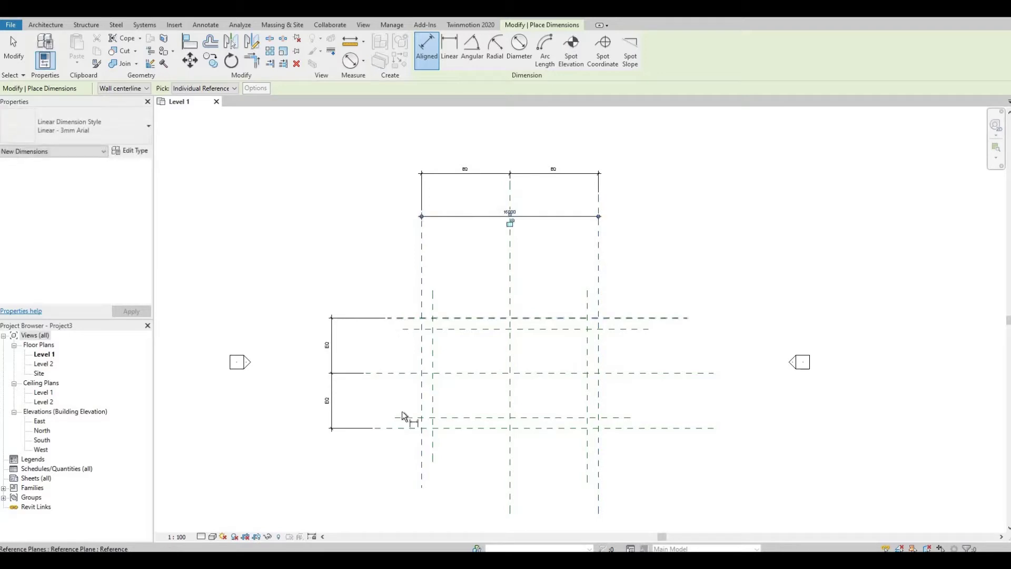
left_click(403, 429)
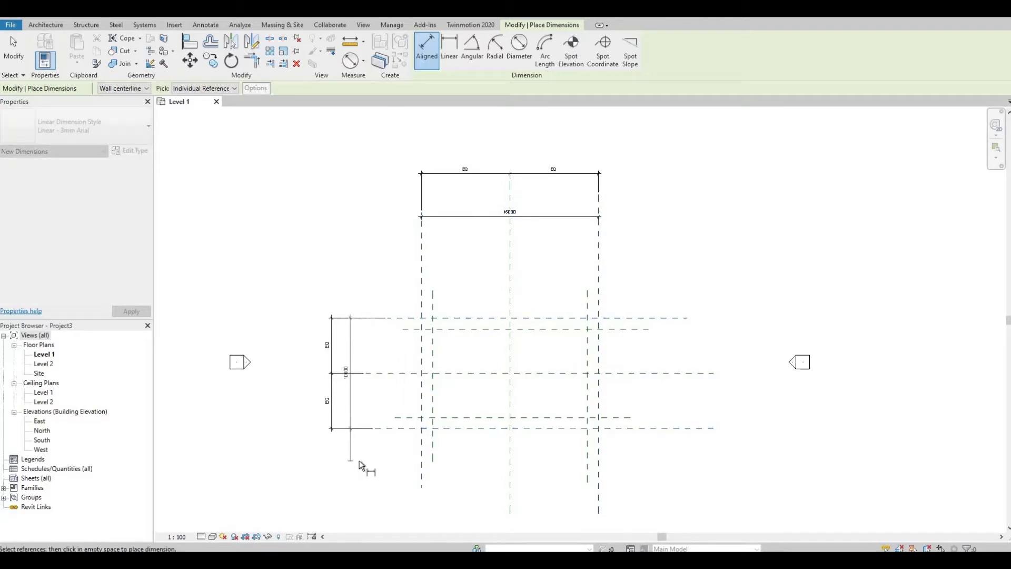
left_click(362, 464)
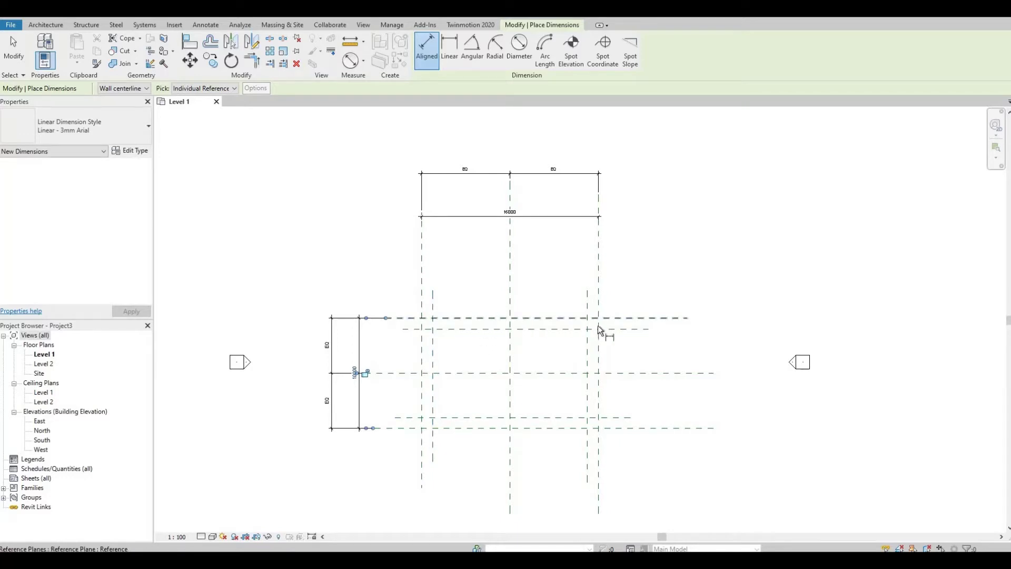
middle_click_drag(508, 337, 478, 272)
key("Escape")
key("Escape")
scroll(463, 336, "up", 3)
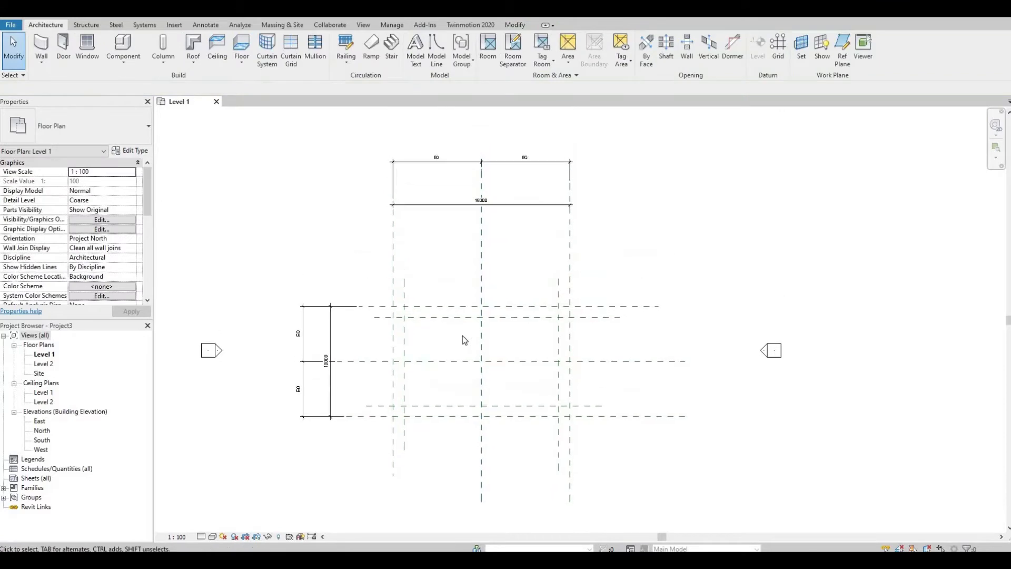
In the South elevation, add Level 3 aligned with the other level heads
double_click(40, 440)
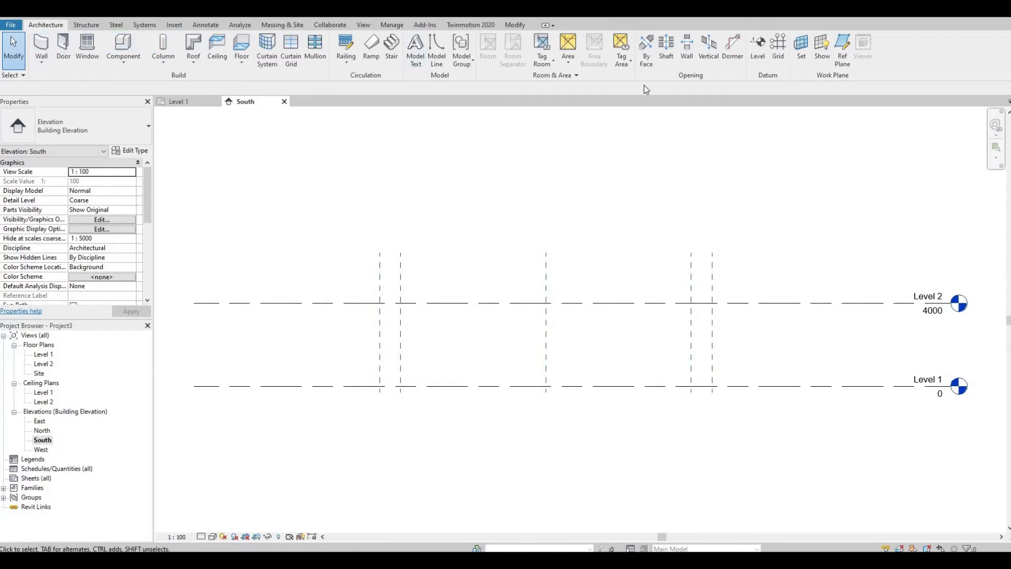
left_click(757, 48)
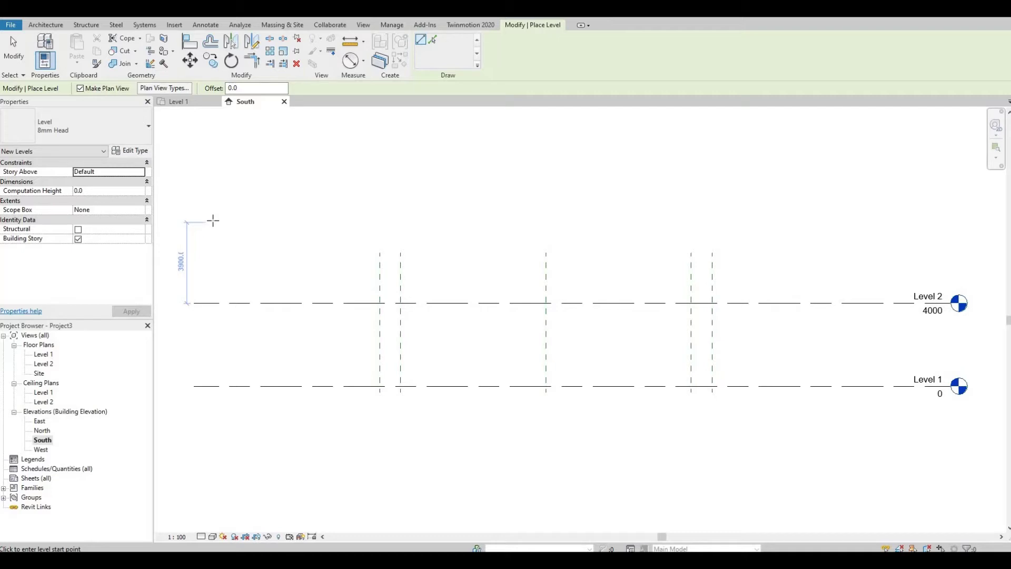
left_click(213, 221)
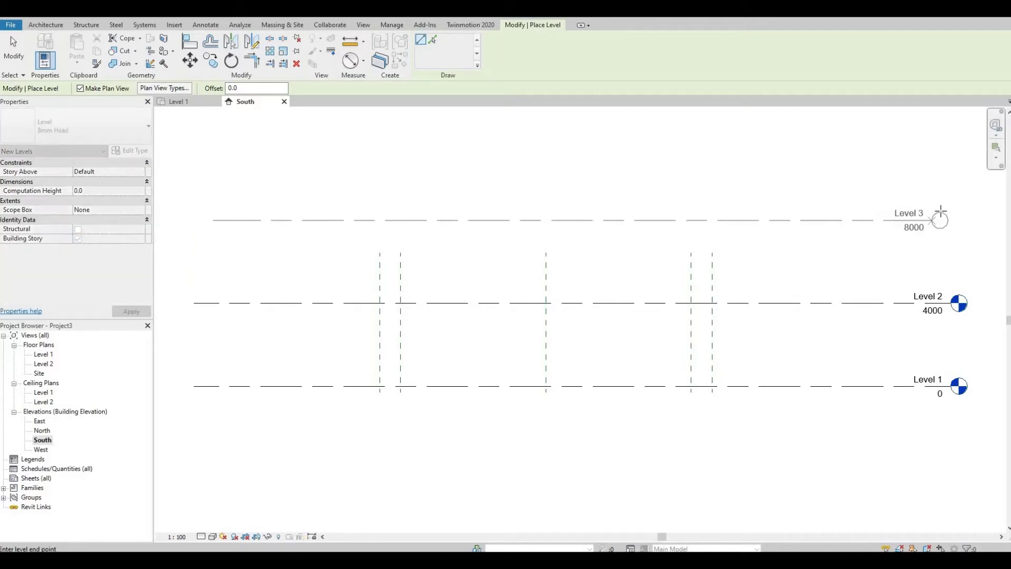
left_click(949, 216)
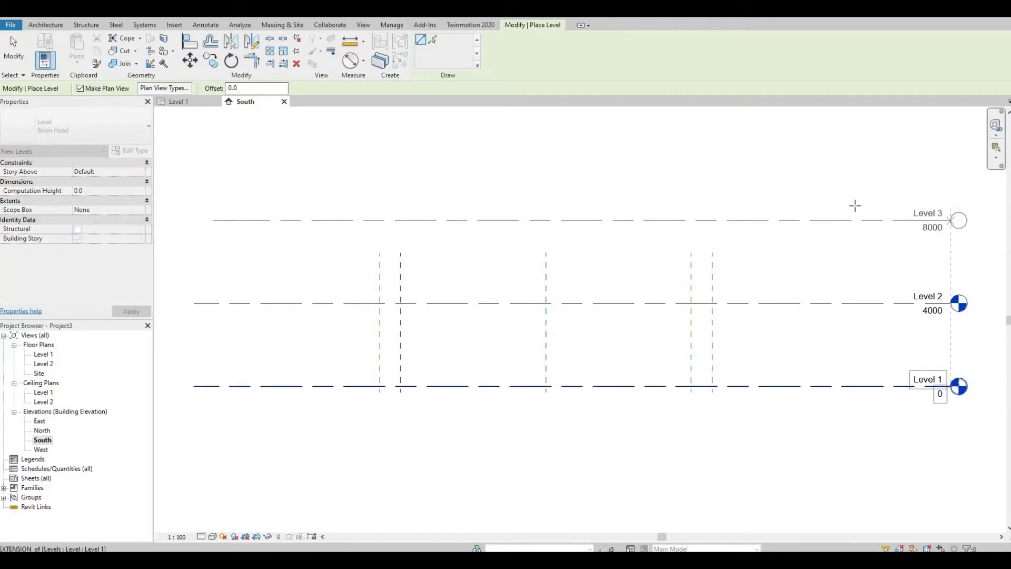
Add Levels 4, 5 (16000) and 6 (20000), then reopen the Level 1 plan
middle_click_drag(666, 343, 628, 499)
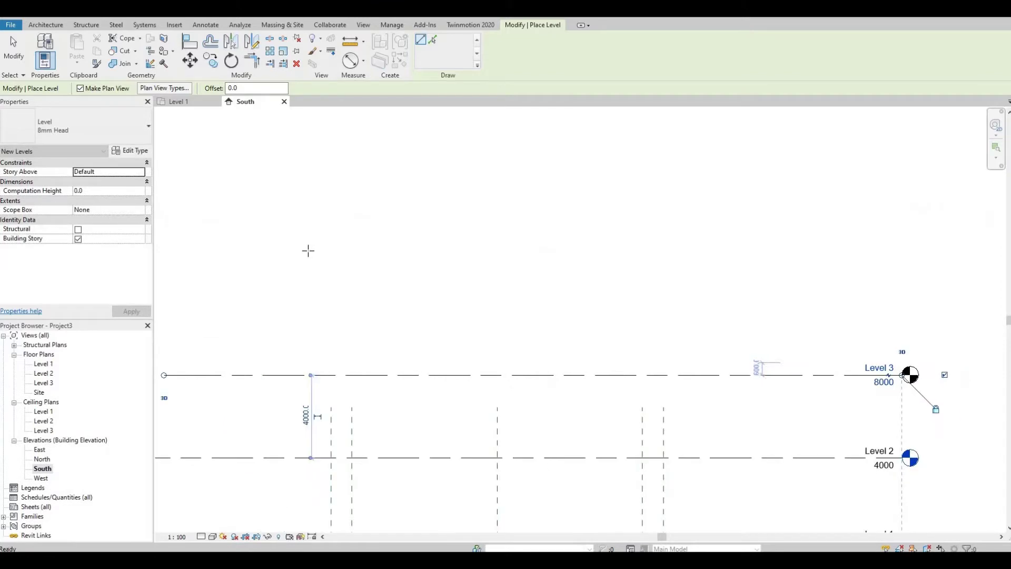
left_click(200, 292)
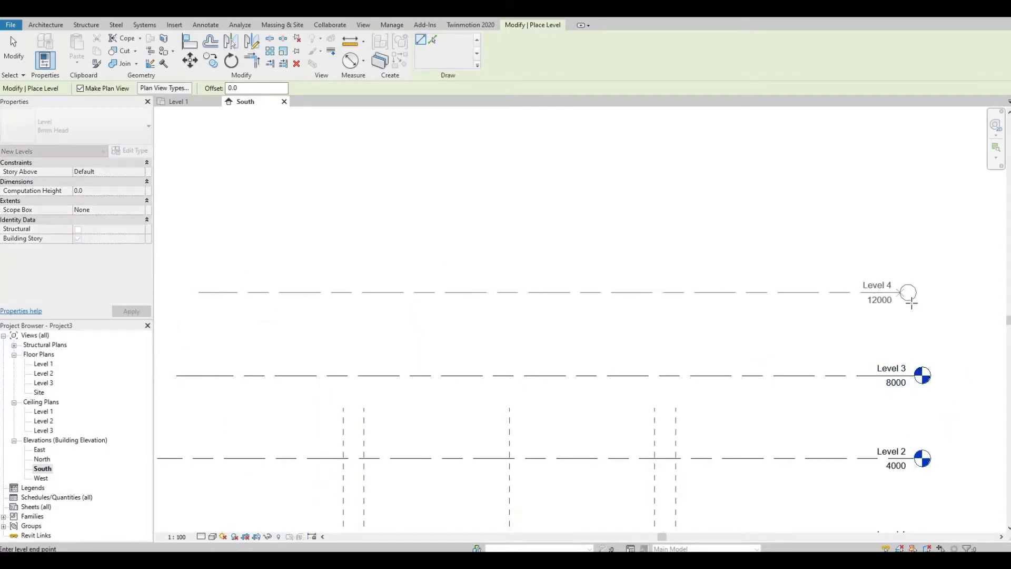
left_click(914, 293)
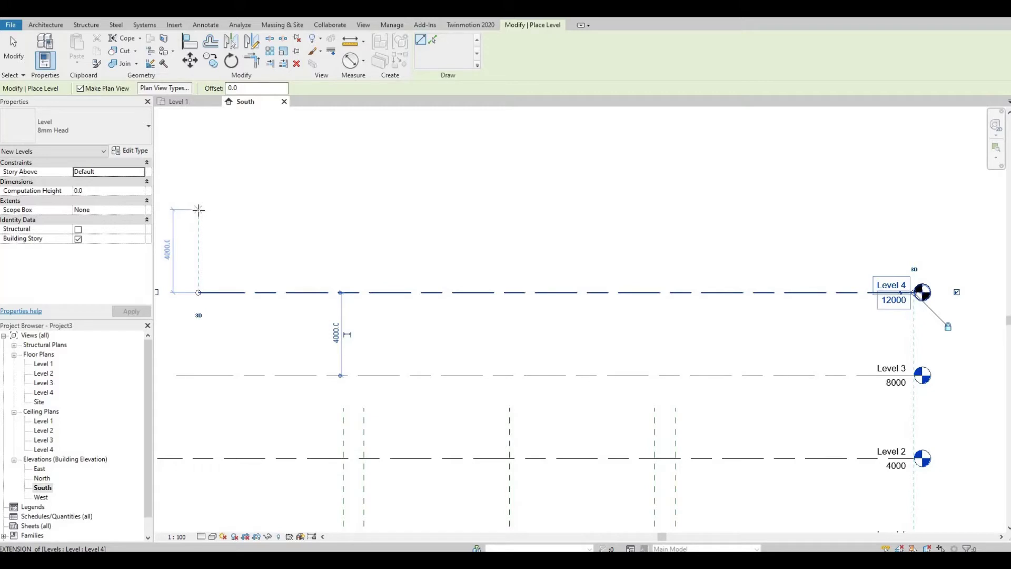
left_click(198, 209)
left_click(914, 210)
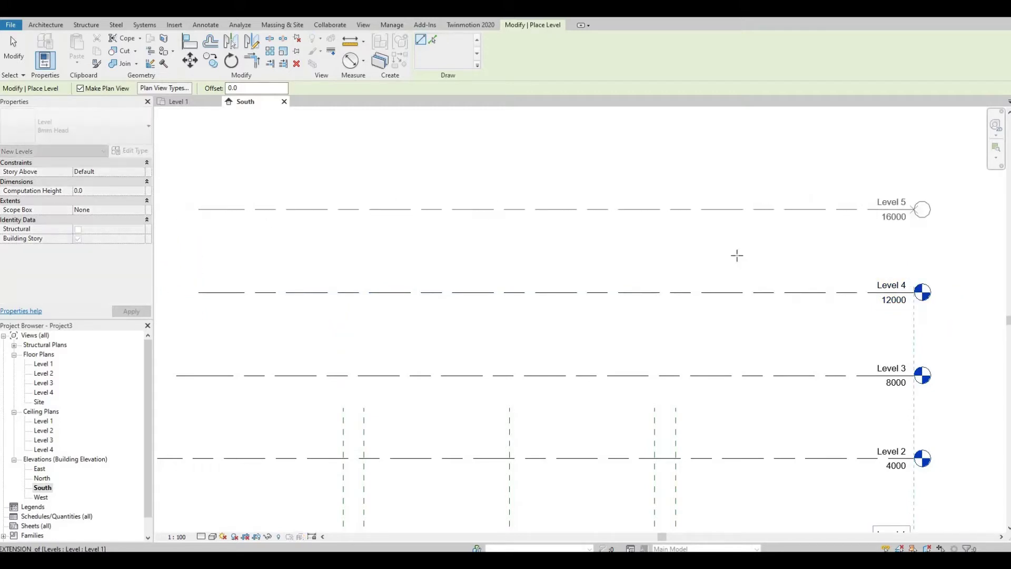
scroll(292, 201, "down", 1)
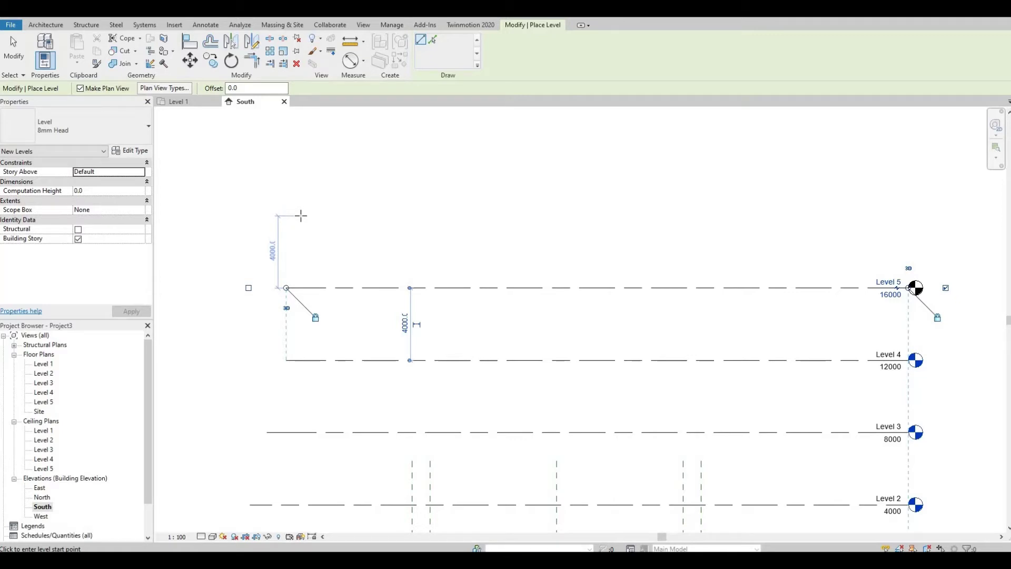
left_click(903, 216)
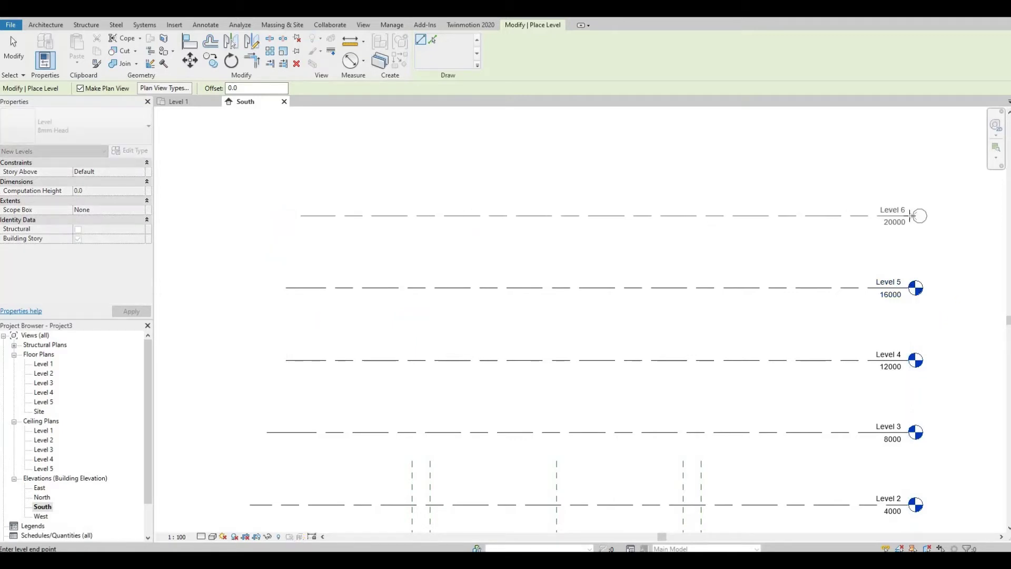
double_click(43, 364)
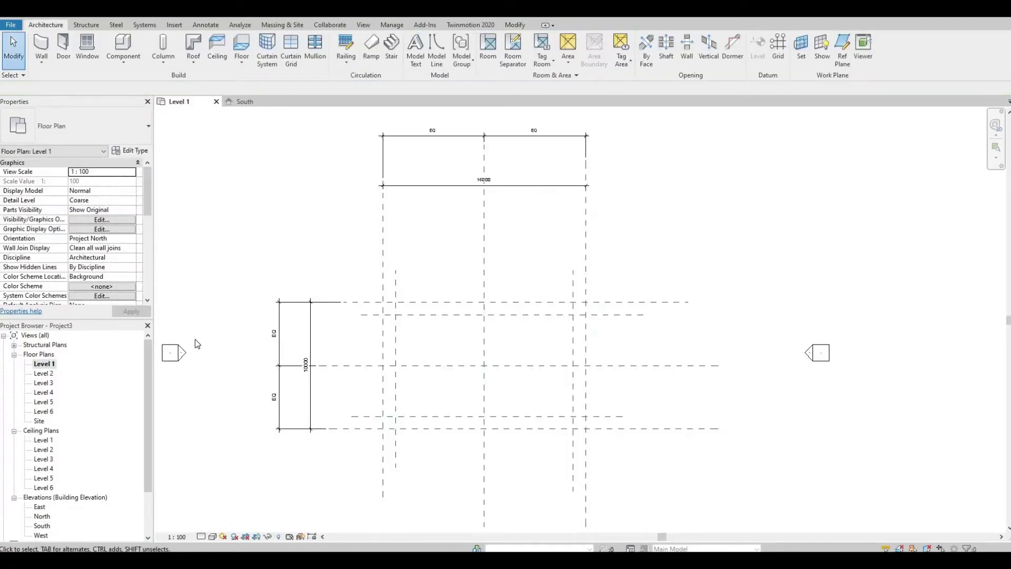
Start an In-Place Mass from Massing & Site, dismissing the Show Mass notice and keeping the name Mass 1
scroll(414, 354, "up", 2)
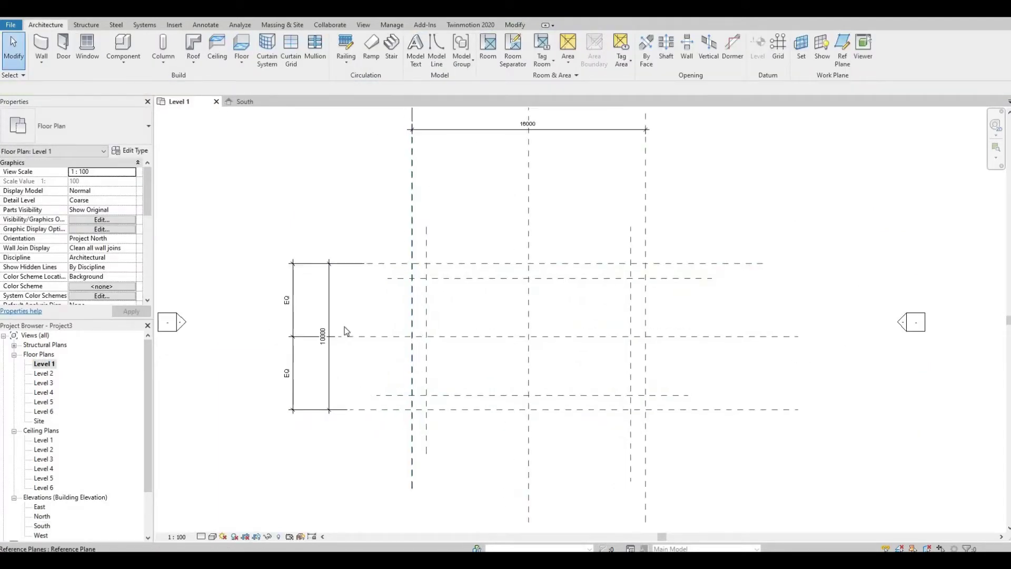
left_click(279, 24)
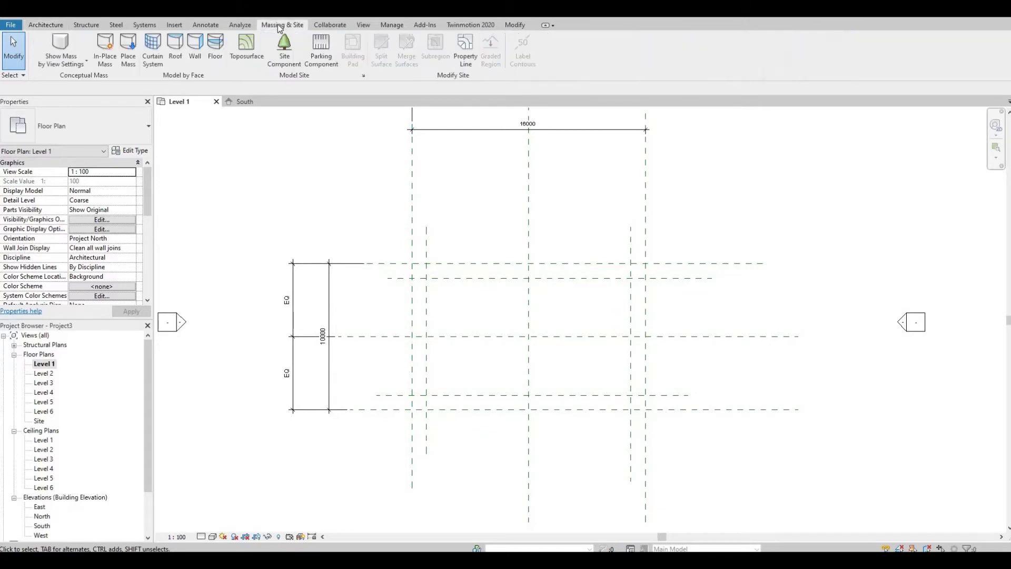
left_click(104, 62)
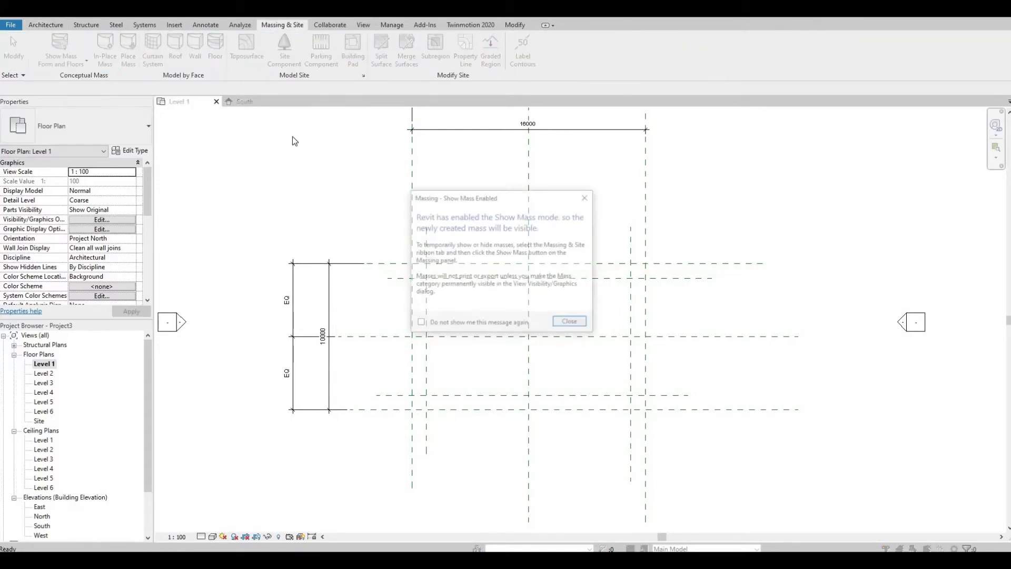
left_click(568, 323)
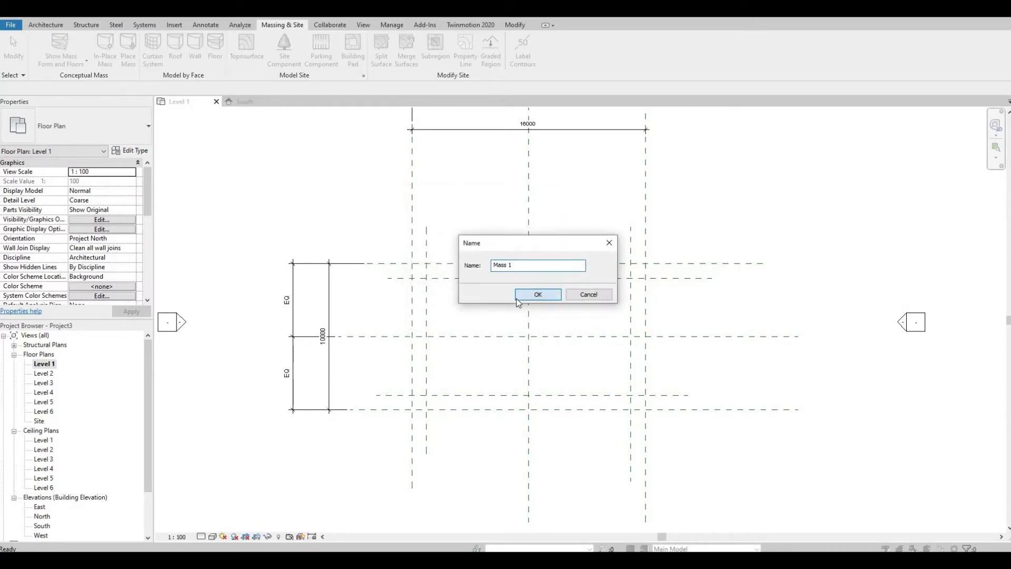
left_click(535, 296)
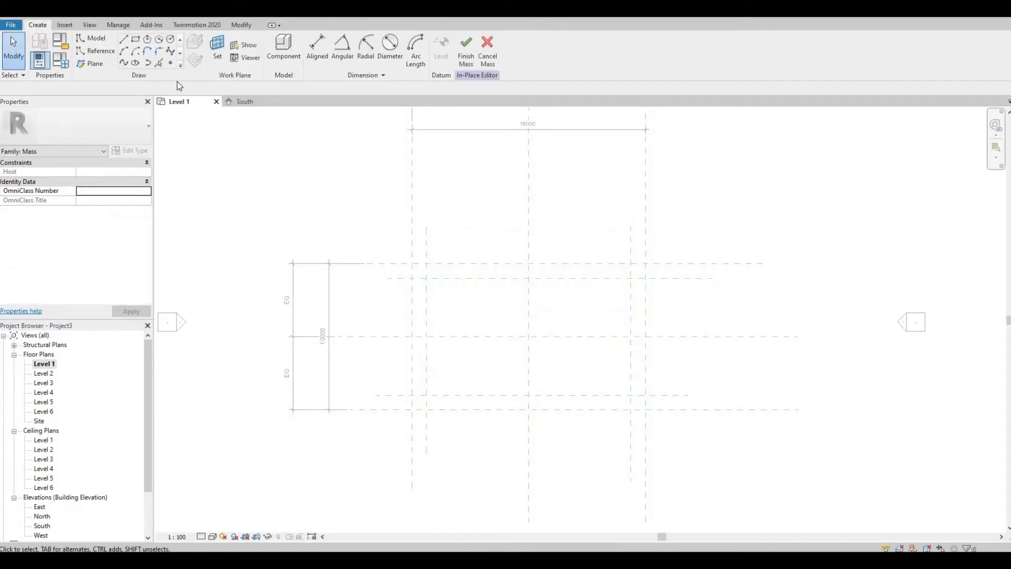
Draw an ellipse at the grid centre with 8000 and 5000 semi-axes, then open Level 6
left_click(135, 64)
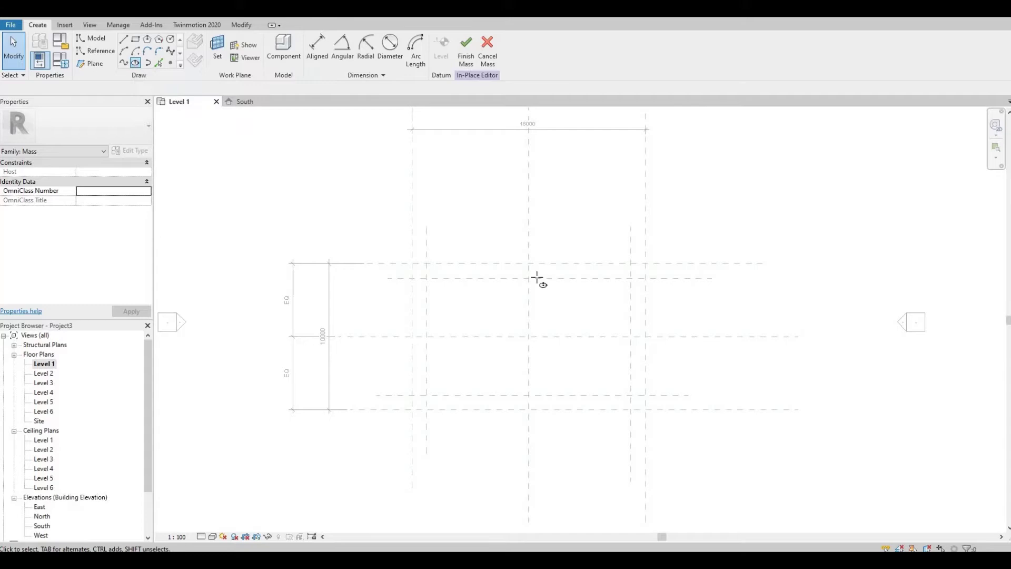
left_click(528, 336)
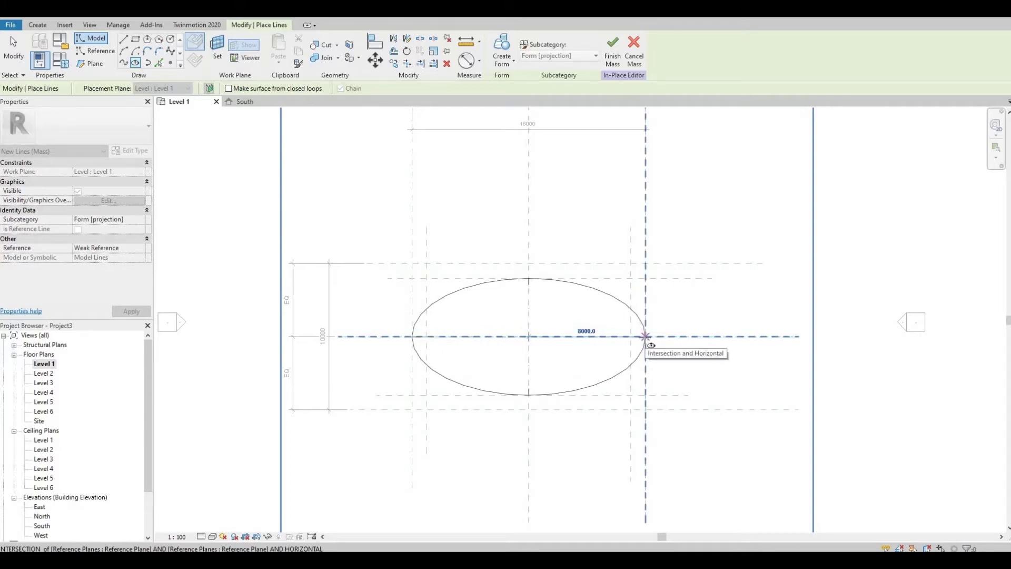
left_click(645, 336)
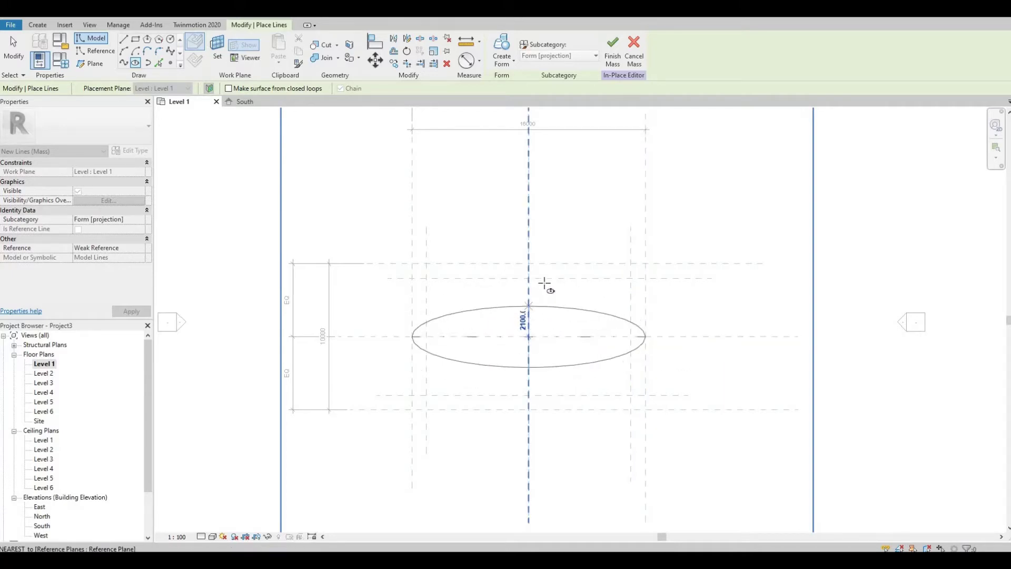
left_click(529, 263)
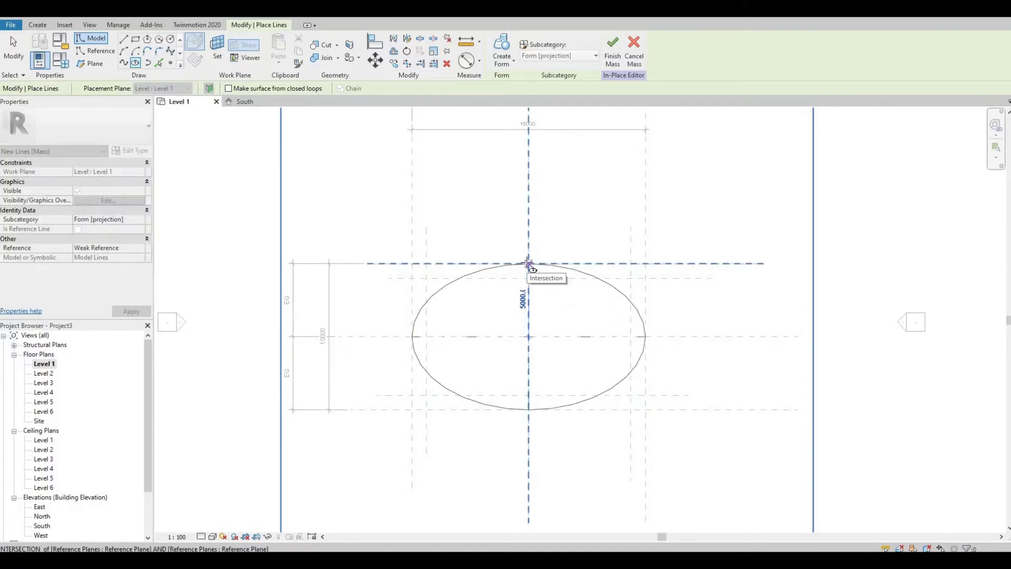
left_click(528, 263)
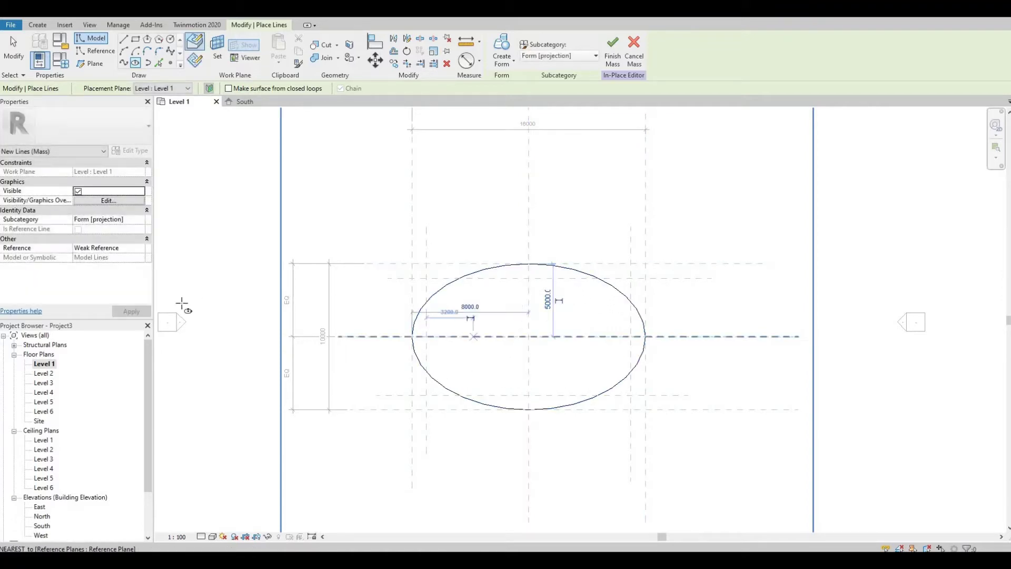
double_click(44, 413)
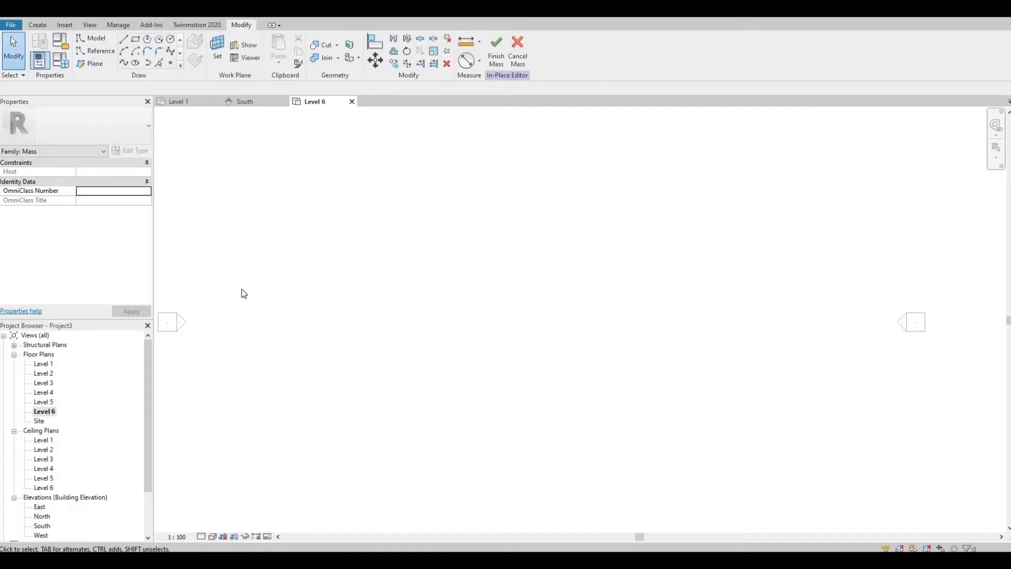
Set the Level 6 plan's view range Bottom and View Depth levels to Level 1
left_click(44, 411)
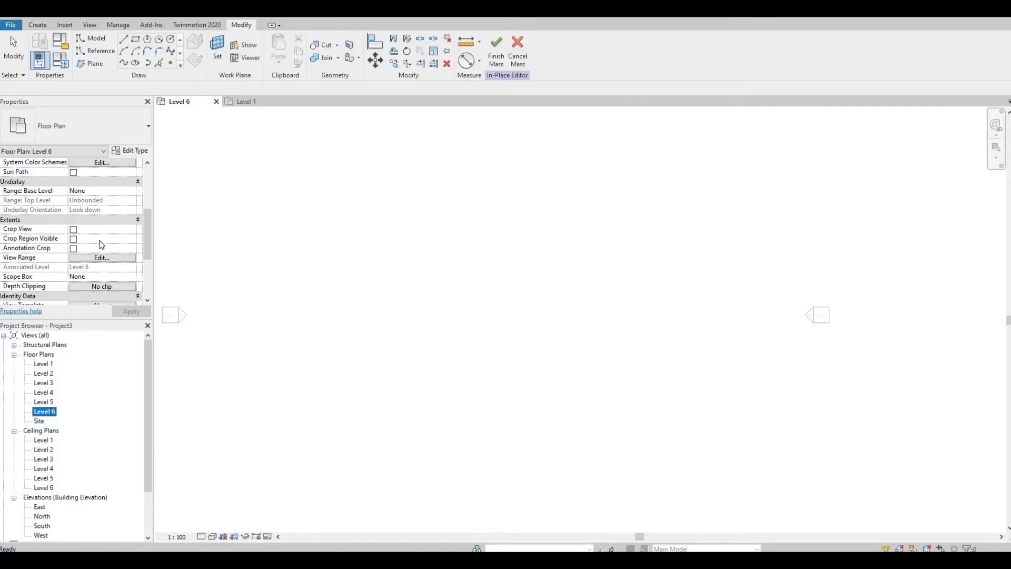
mouse_move(150, 221)
left_mouse_down()
mouse_move(150, 258)
mouse_move(148, 231)
mouse_move(146, 240)
left_mouse_up()
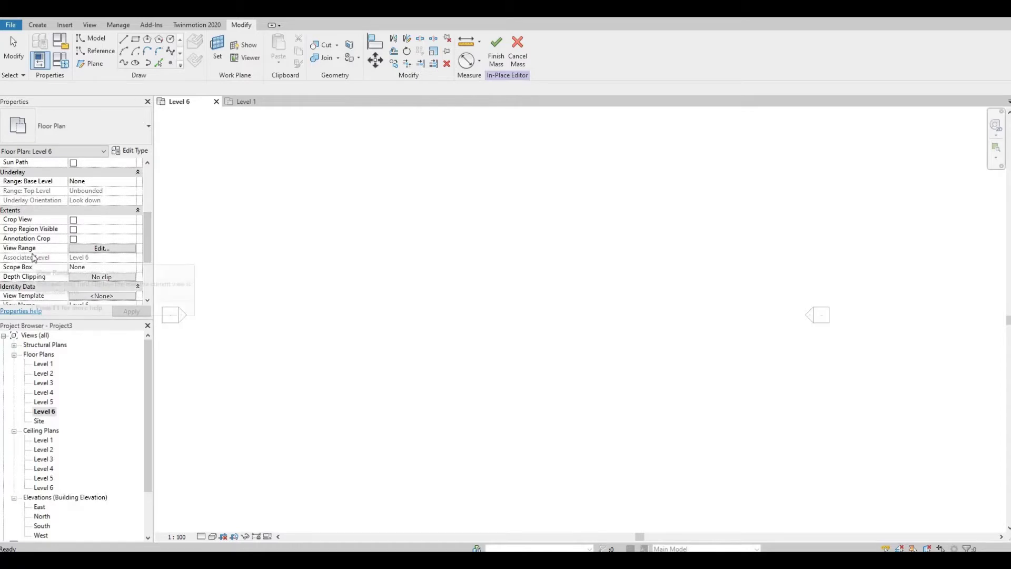
left_click(97, 249)
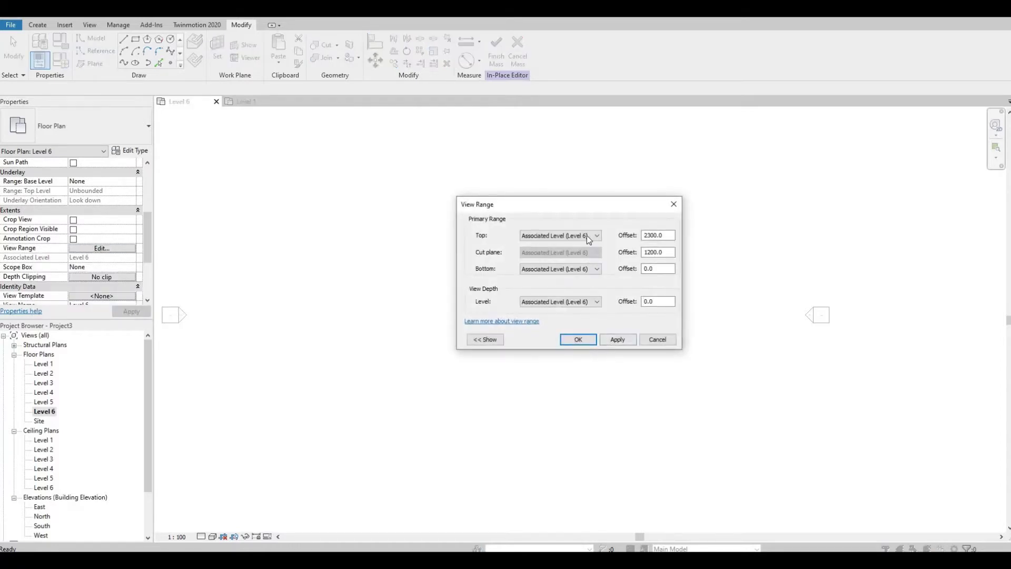
left_click(592, 269)
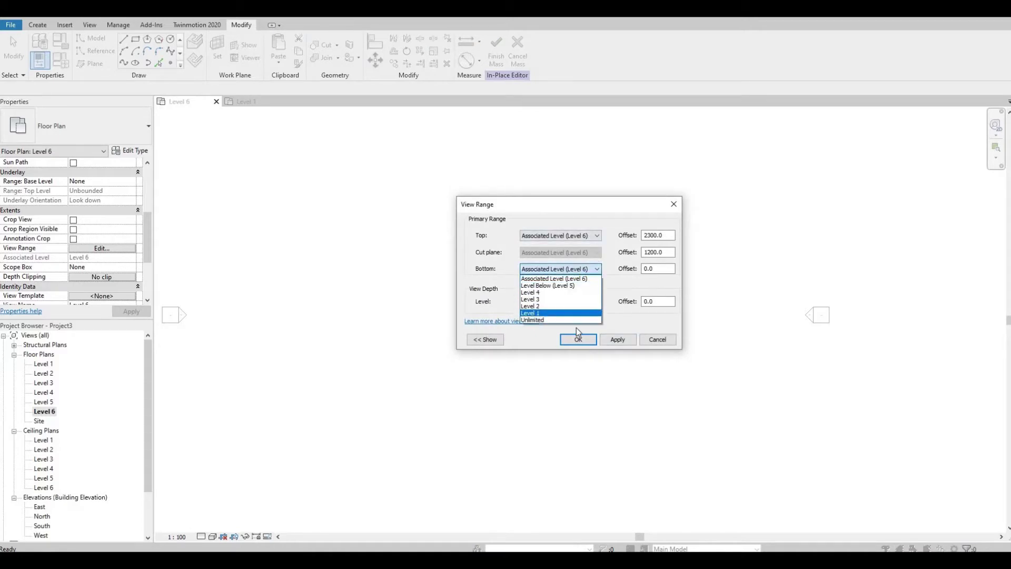
left_click(589, 314)
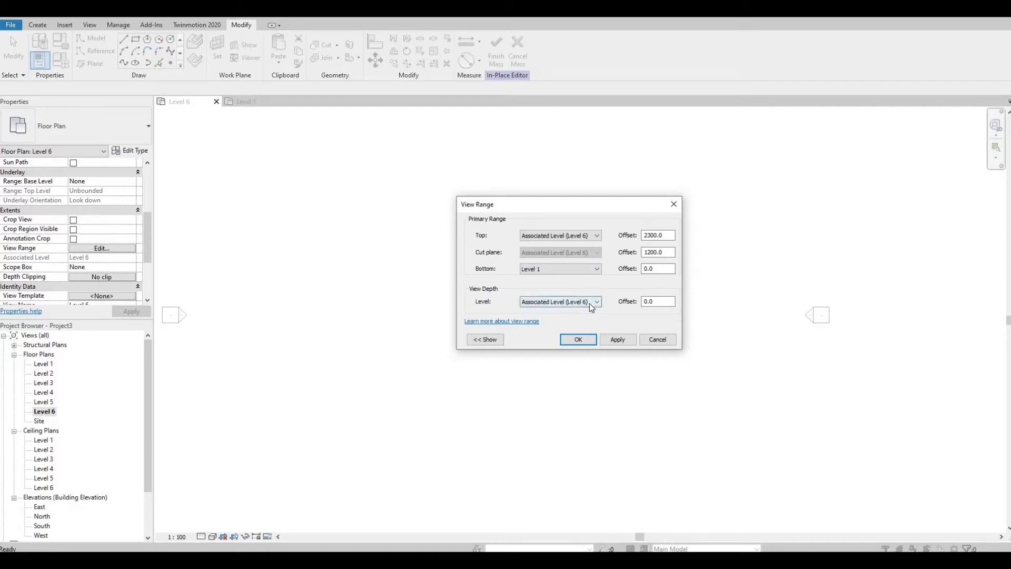
left_click(588, 303)
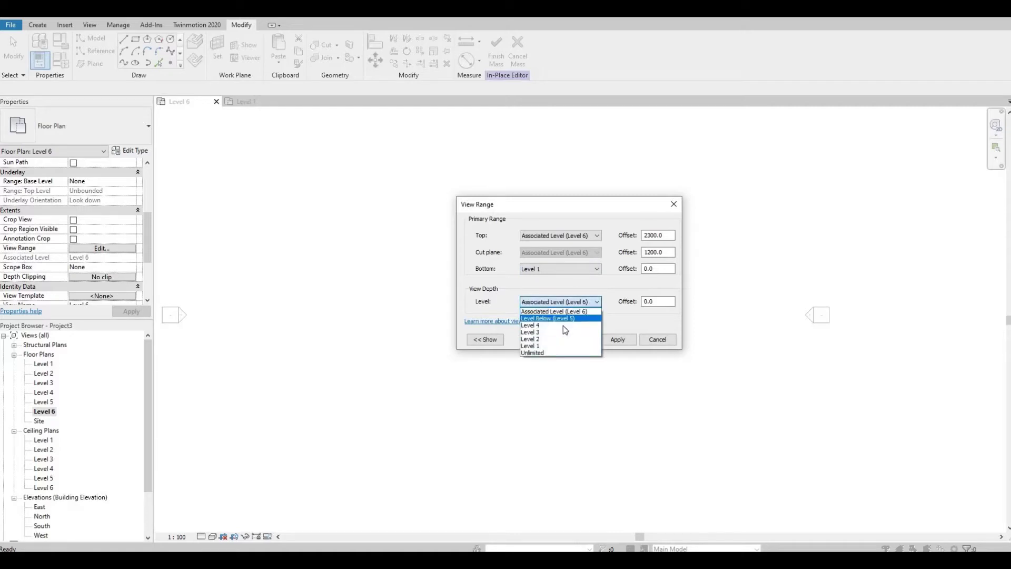
left_click(545, 347)
left_click(615, 340)
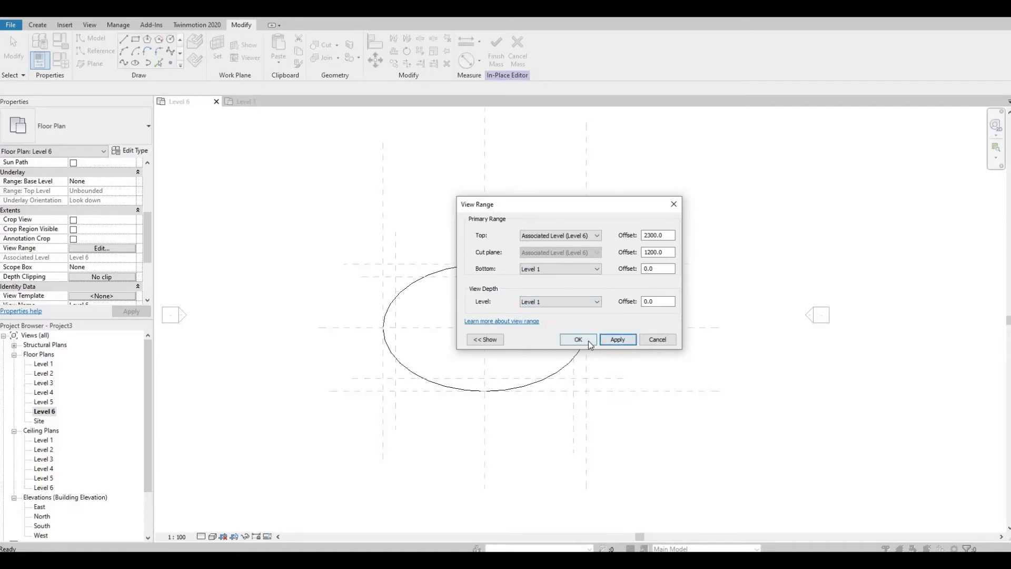
left_click(578, 340)
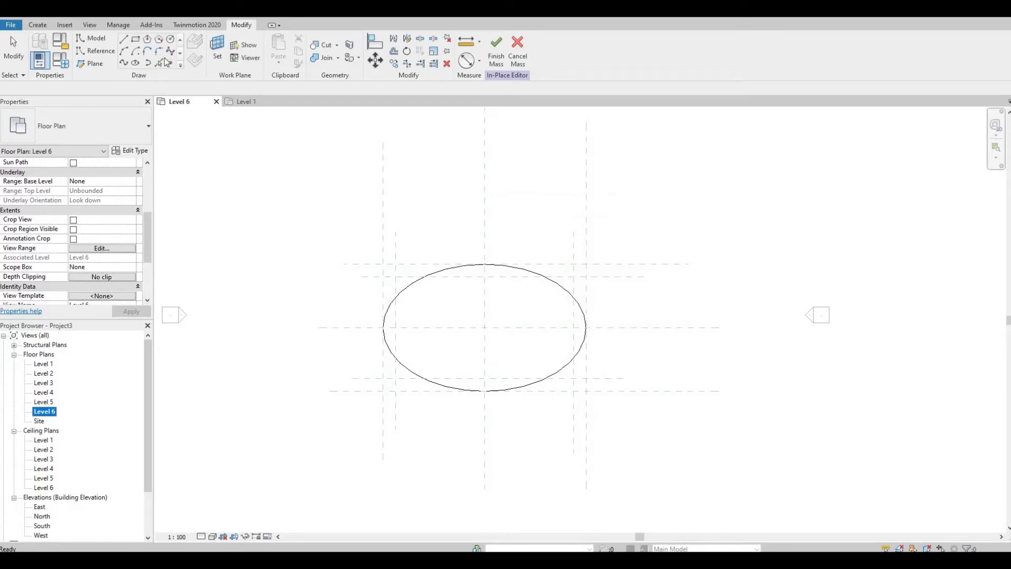
Draw a 7000 by 4000 ellipse centred on Level 6, then switch to the default 3D view
left_click(137, 64)
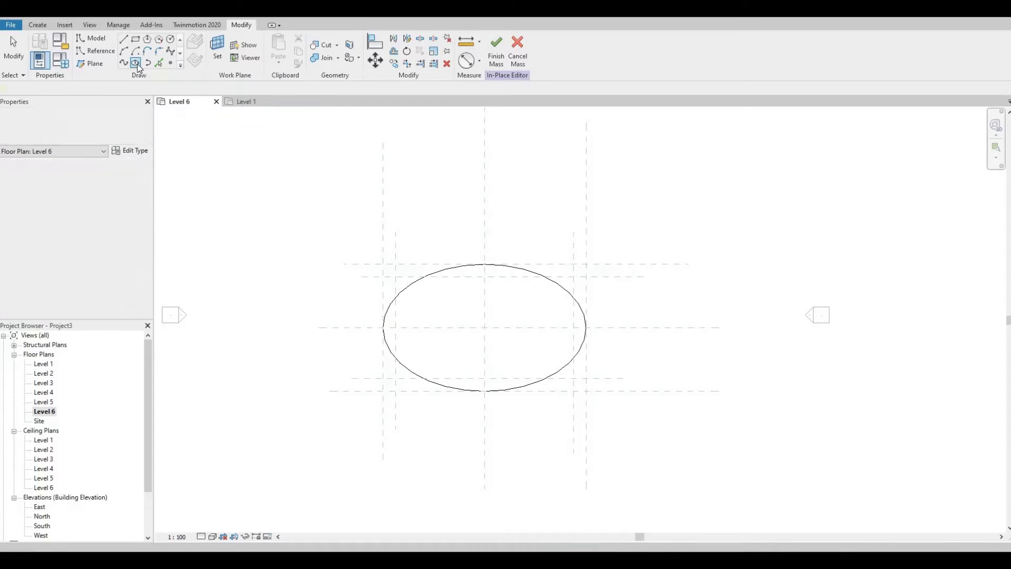
left_click(485, 327)
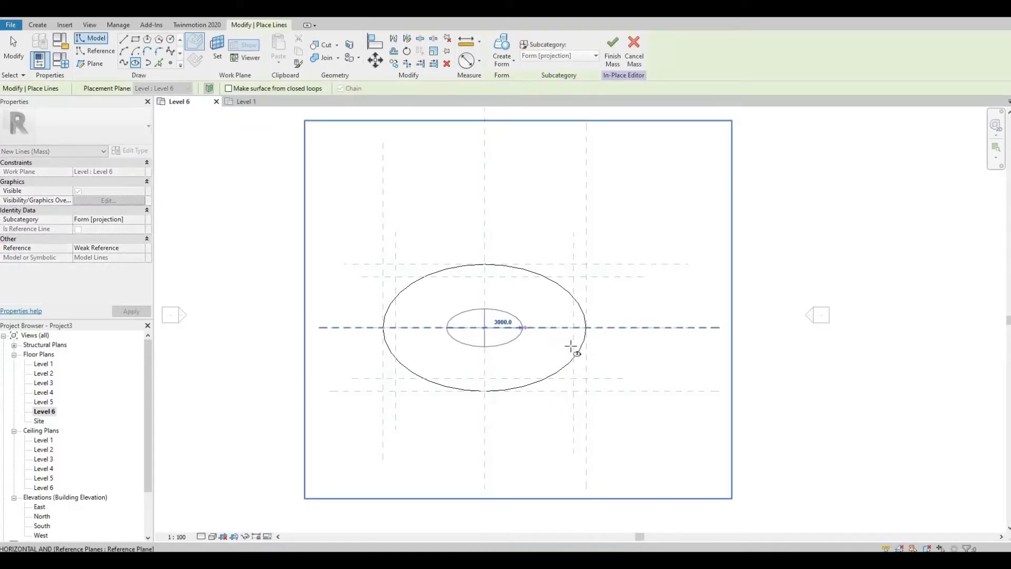
scroll(524, 327, "up", 1)
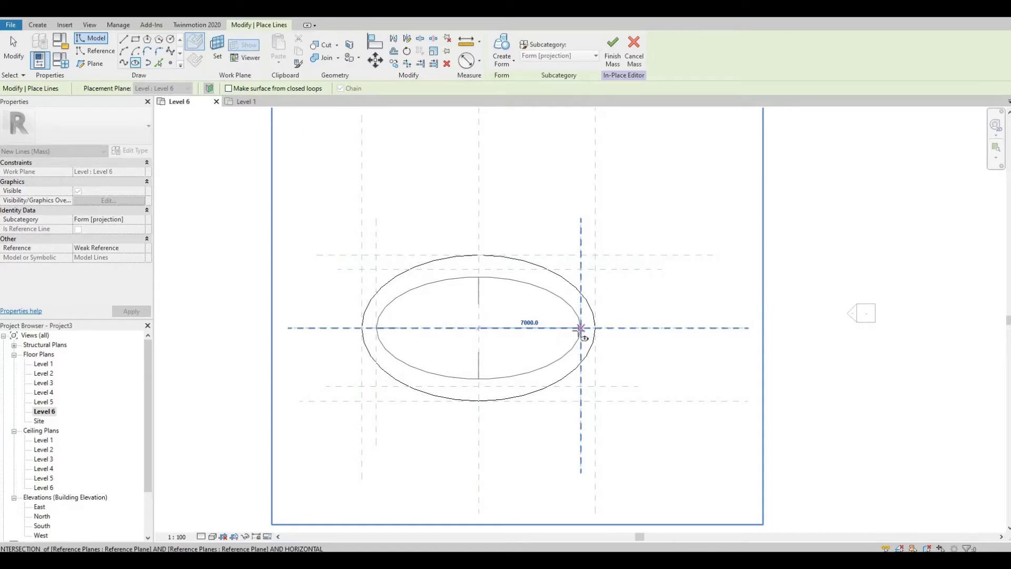
left_click(581, 327)
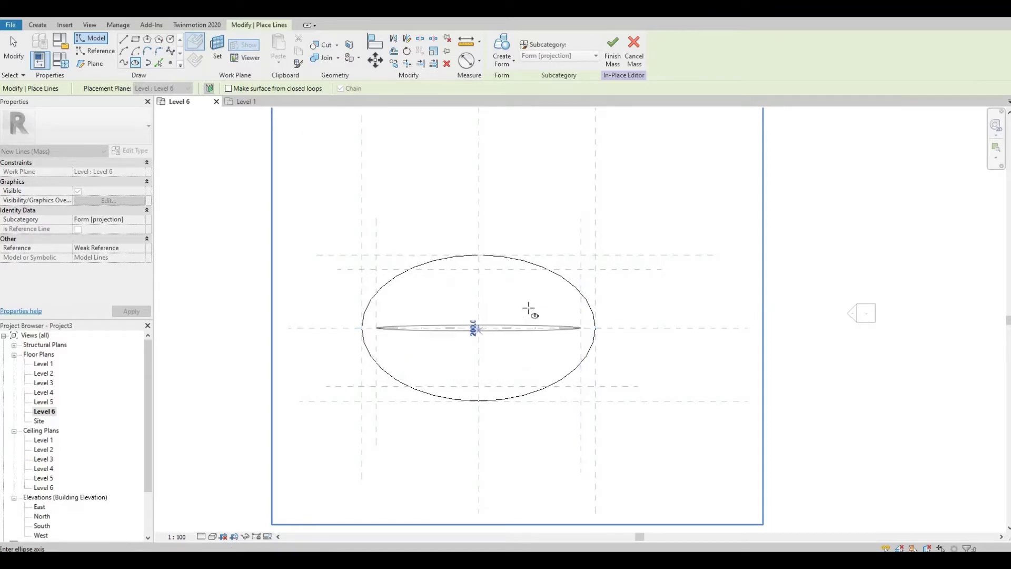
left_click(478, 269)
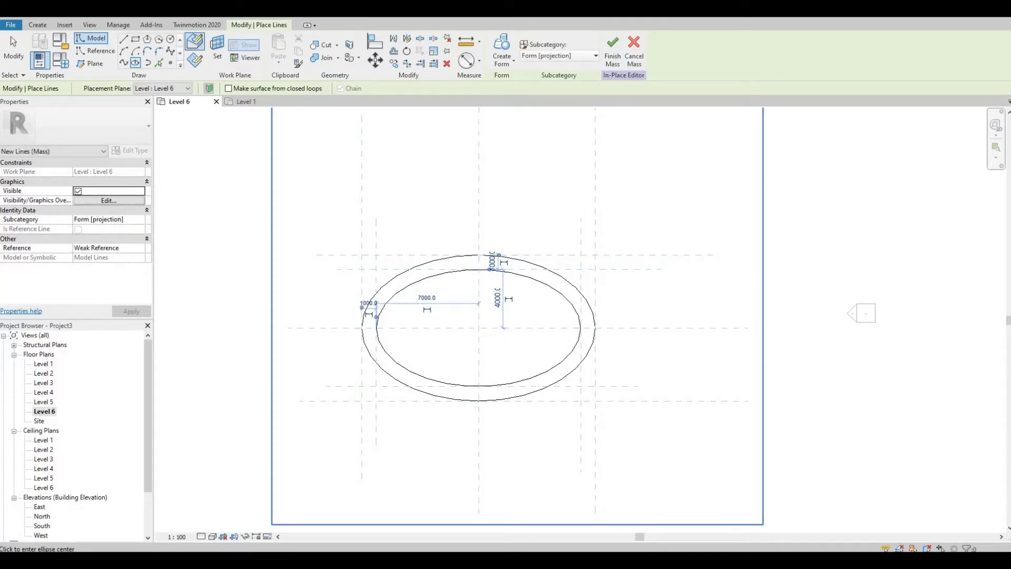
left_click(197, 10)
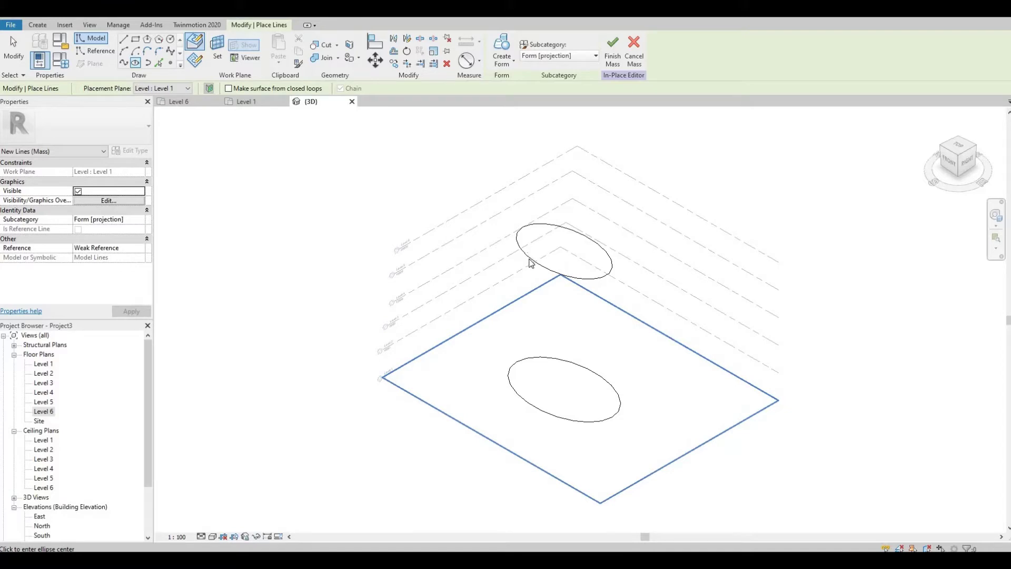
Select both ellipses and create a solid form lofted between them
key("Escape")
key("Escape")
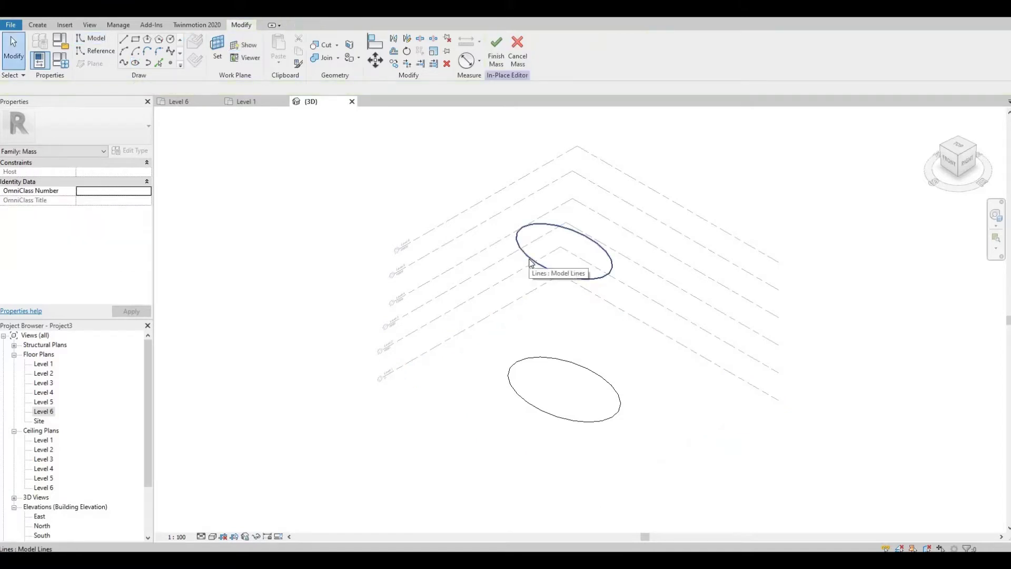
left_click(529, 262)
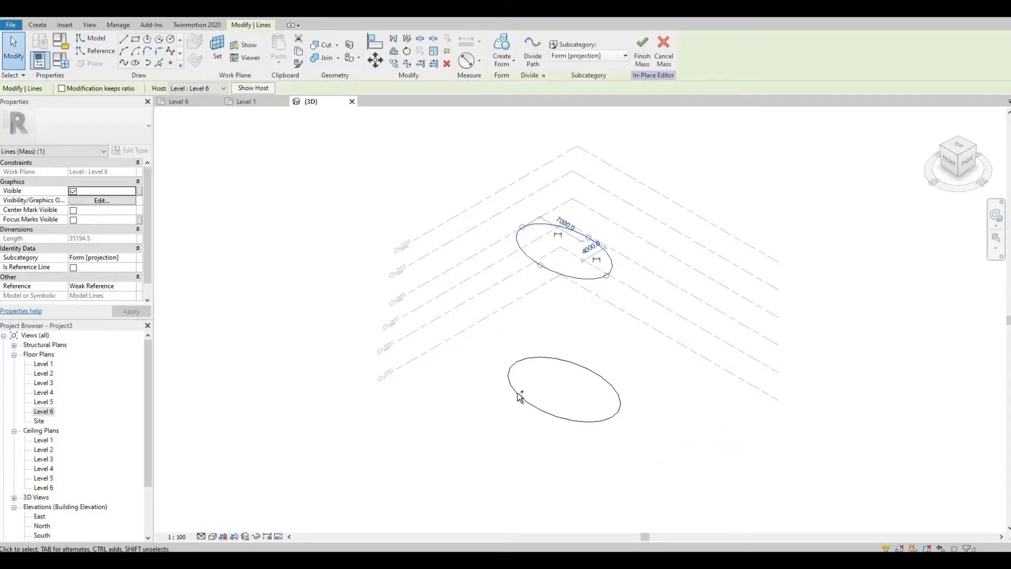
left_click(519, 396, "ctrl")
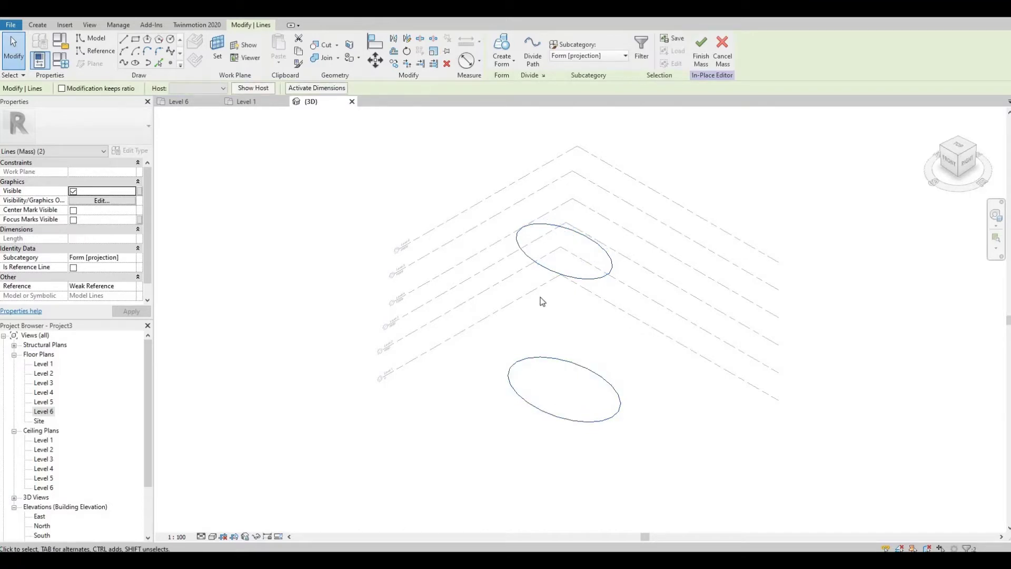
left_click(509, 68)
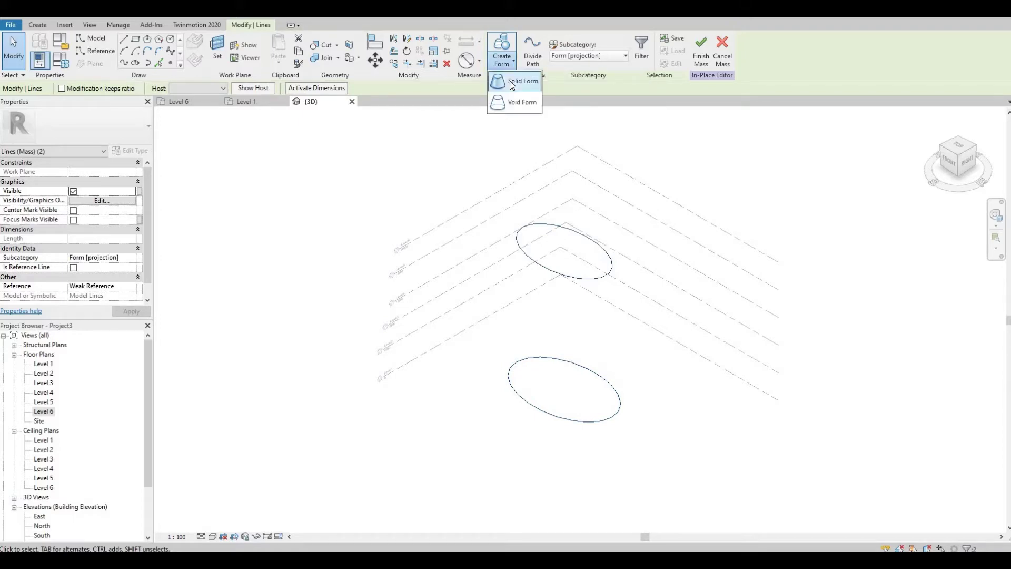
left_click(512, 82)
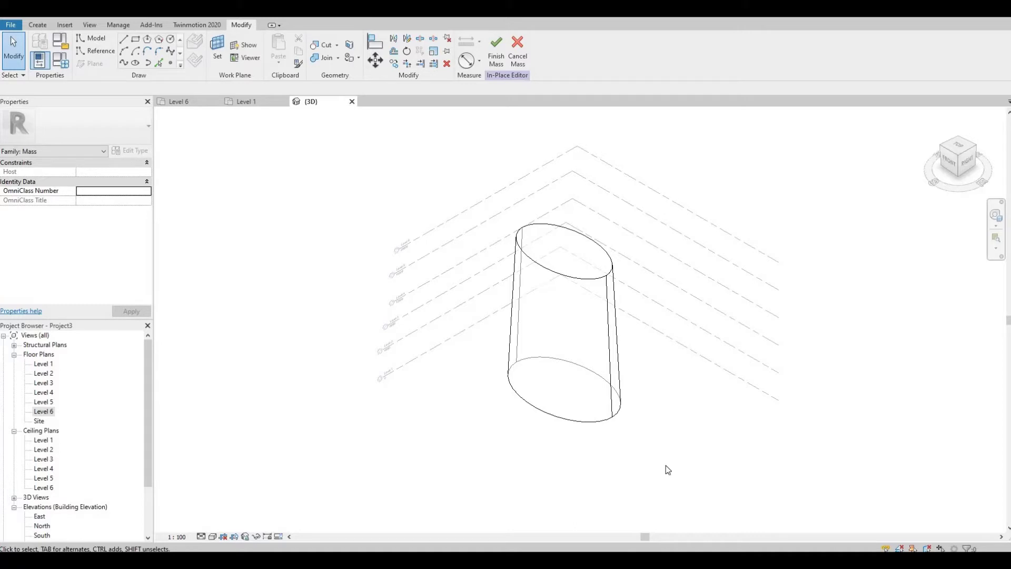
Select the form's top edge and begin a new edge on the top ellipse
left_click(545, 271)
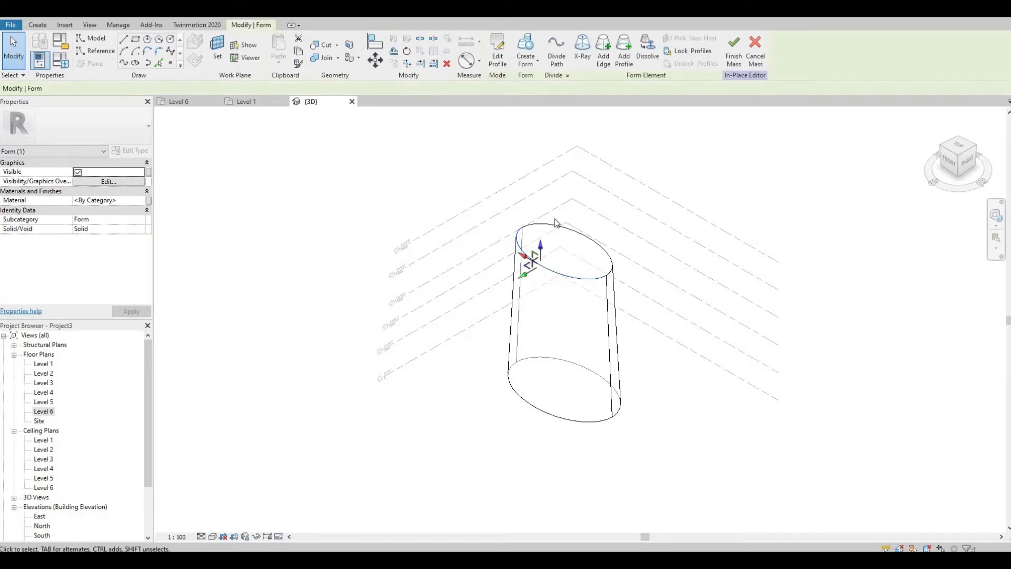
left_click(606, 66)
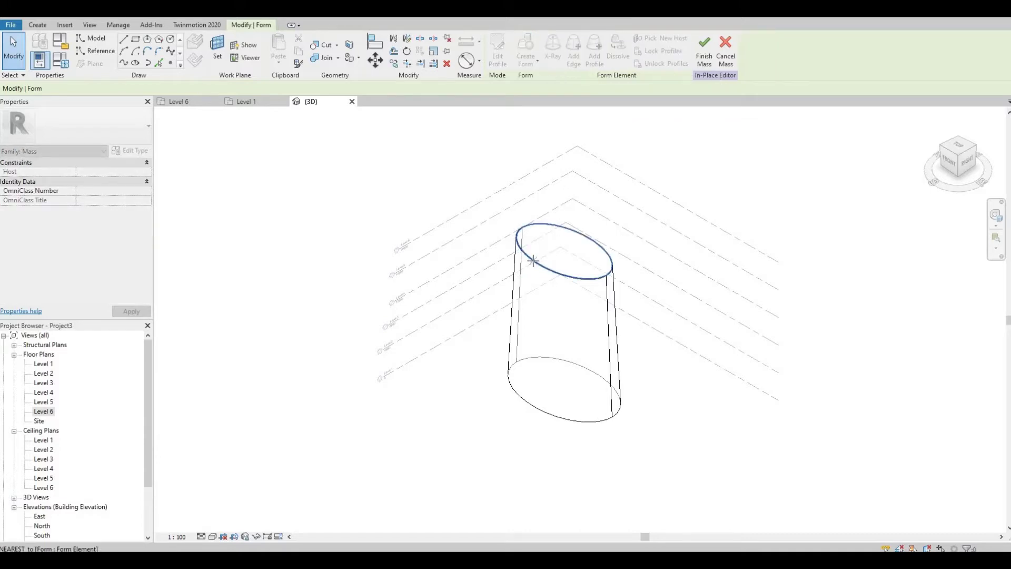
left_click(533, 260)
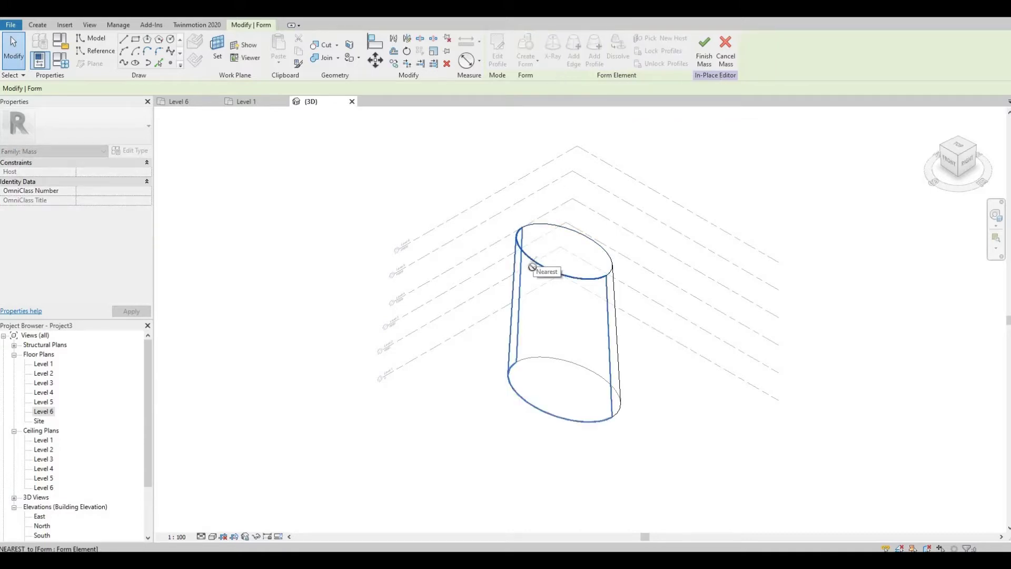
Complete the first side edge and add a second edge from the top ellipse to the base
left_click(510, 384)
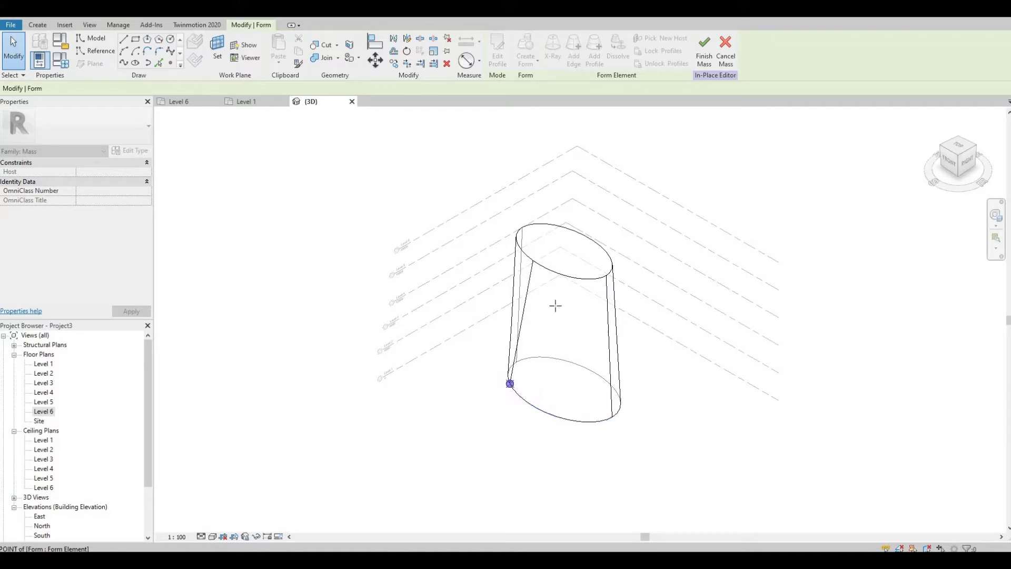
left_click(564, 276)
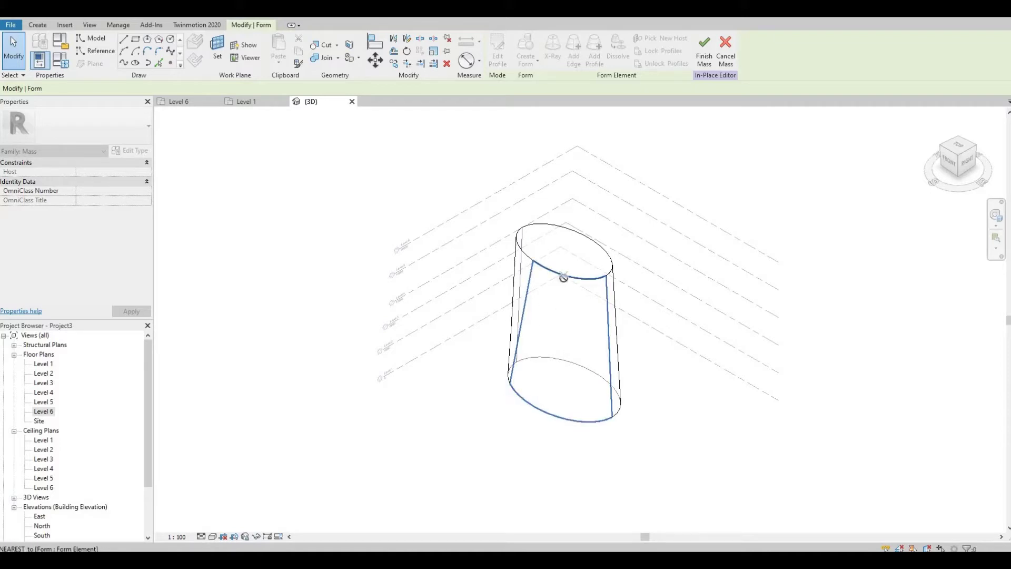
left_click(543, 412)
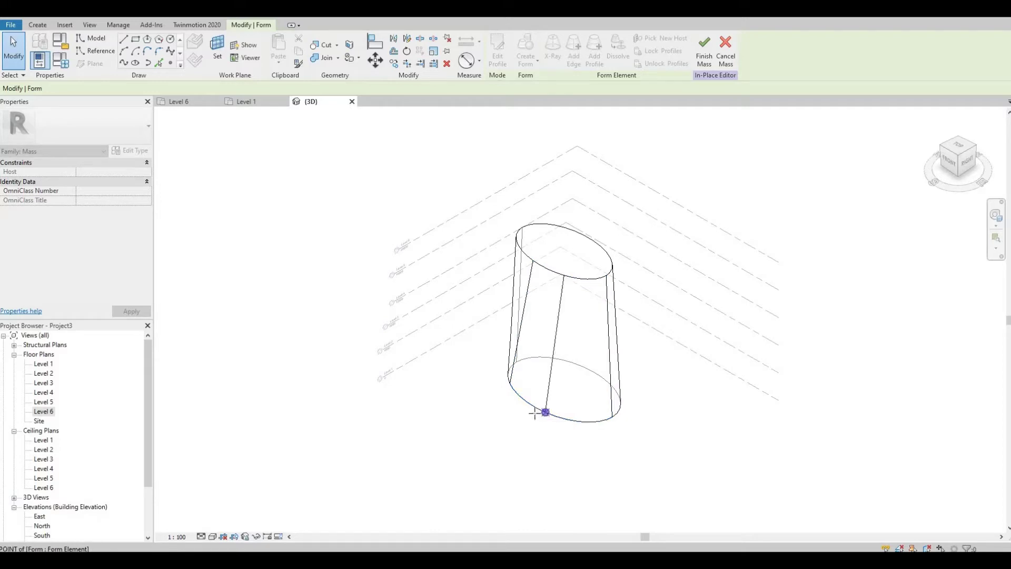
middle_click_drag(532, 356, 558, 334, "shift")
scroll(556, 339, "up", 2)
scroll(554, 343, "up", 1)
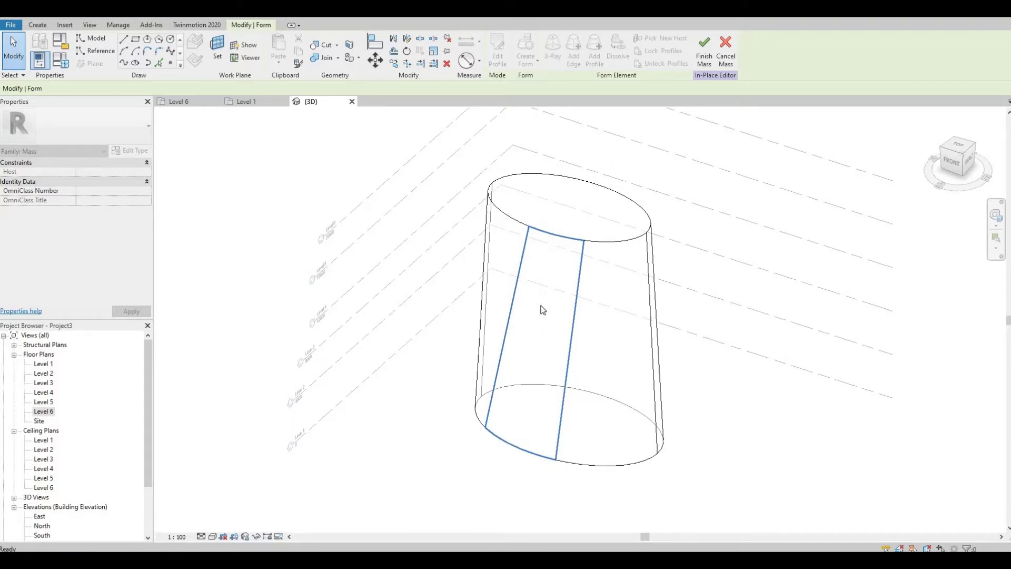
key("Escape")
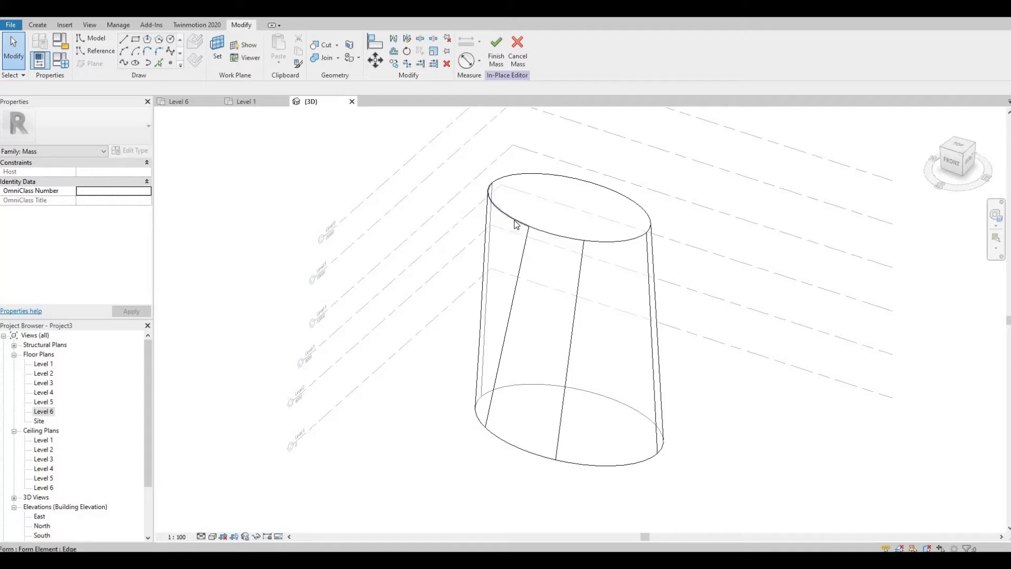
Select the narrow left side surface of the mass and divide it
key("Tab")
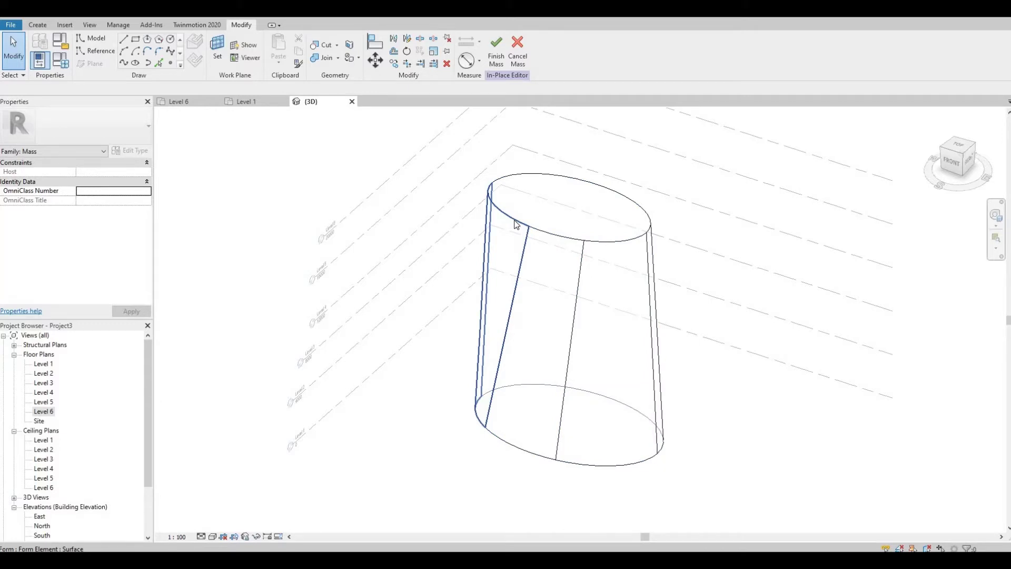
left_click(514, 222)
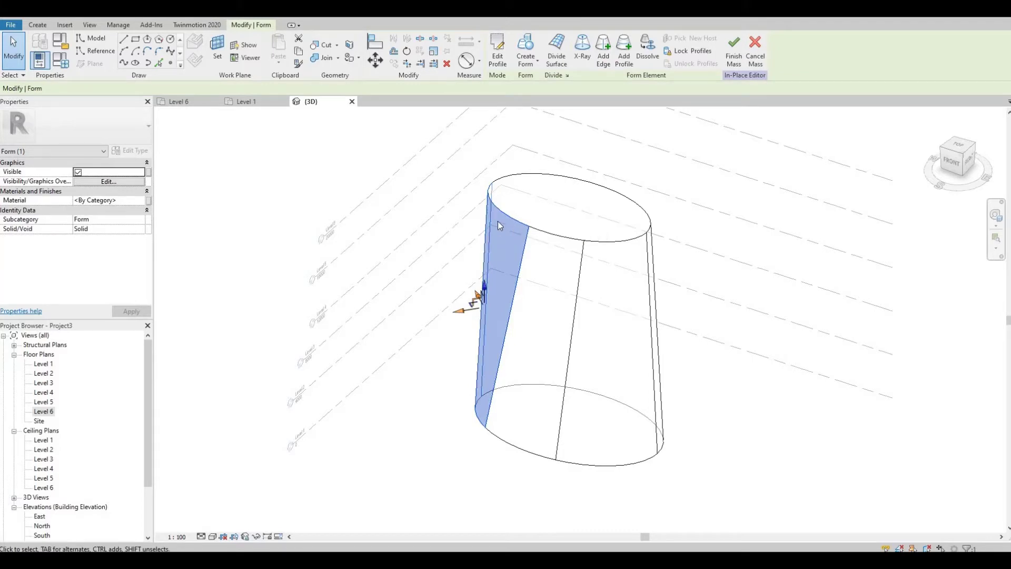
left_click(557, 51)
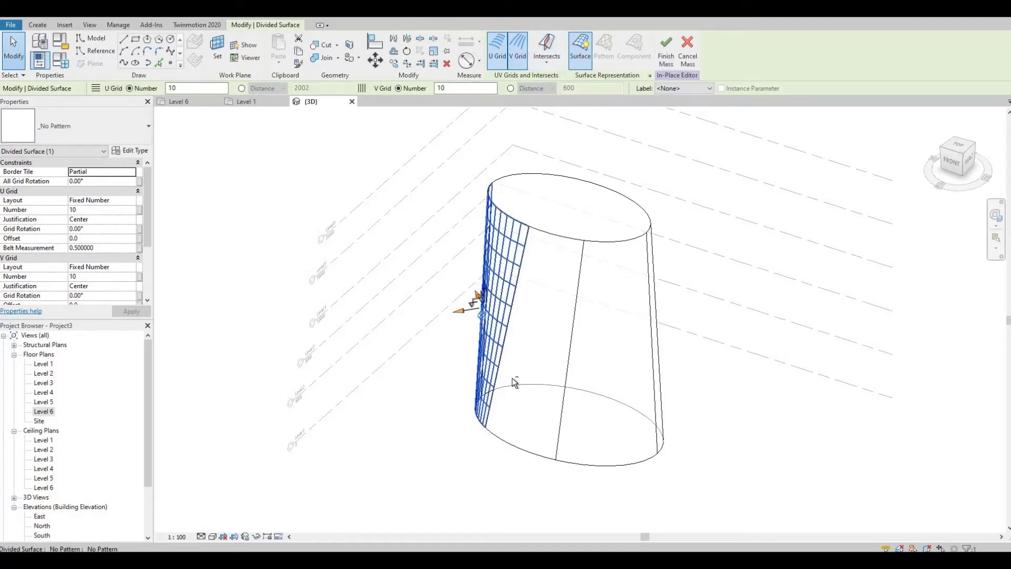
middle_click_drag(565, 378, 497, 374, "shift")
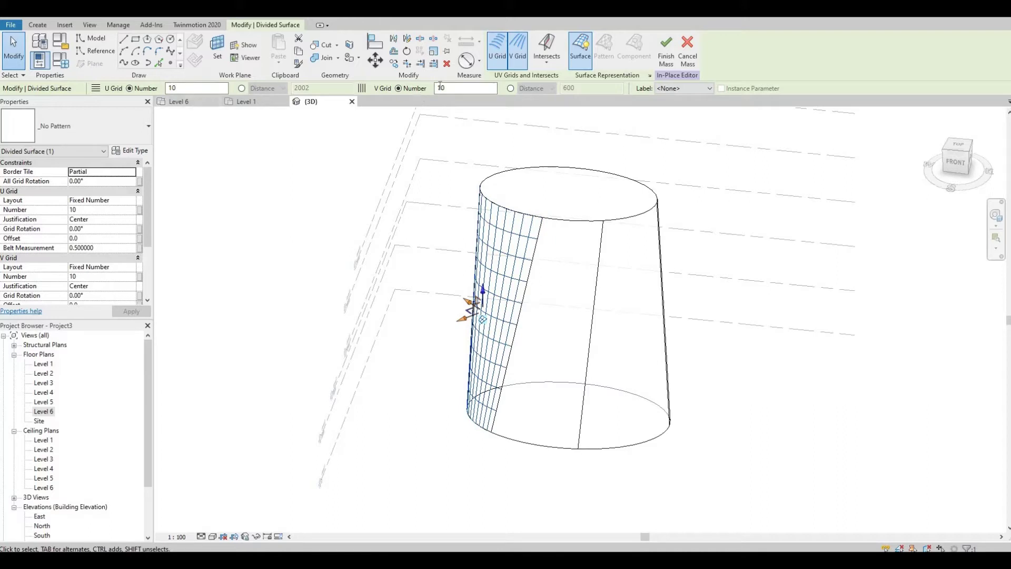
Set the divided surface's V grid number to 15 and U grid number to 6
double_click(453, 88)
type("51")
key("Return")
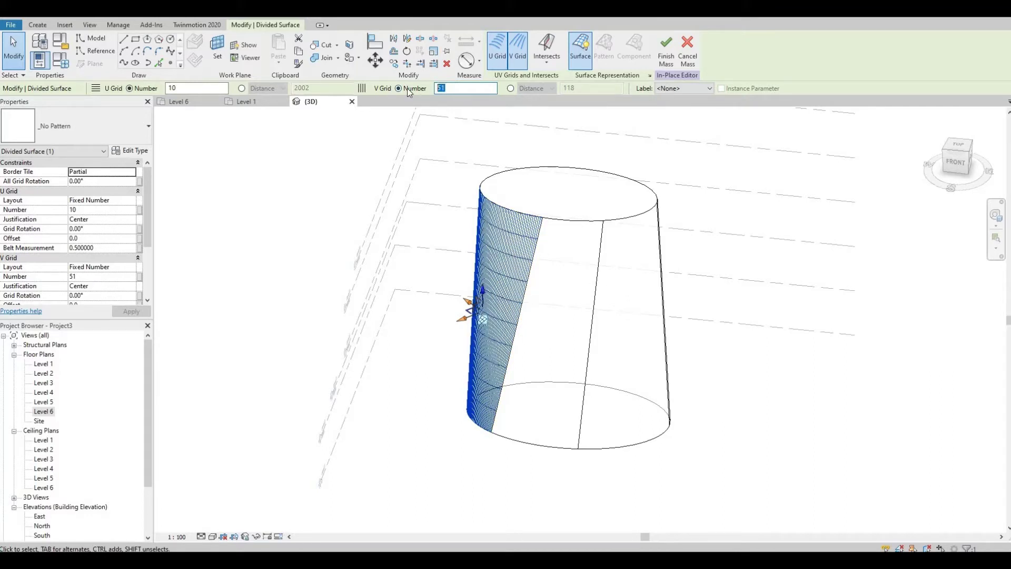
type("15")
key("Return")
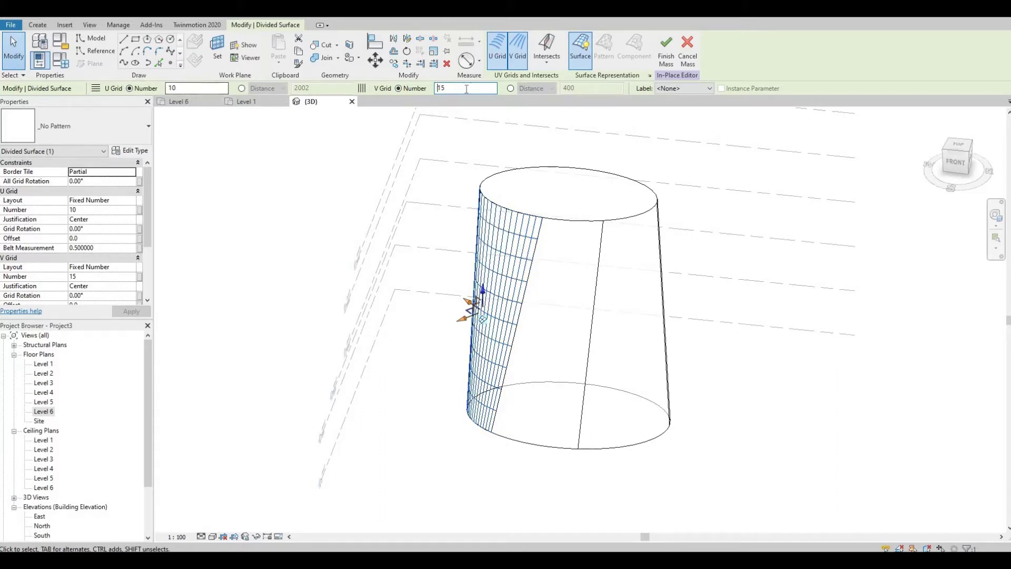
key("Tab")
type("6")
key("Return")
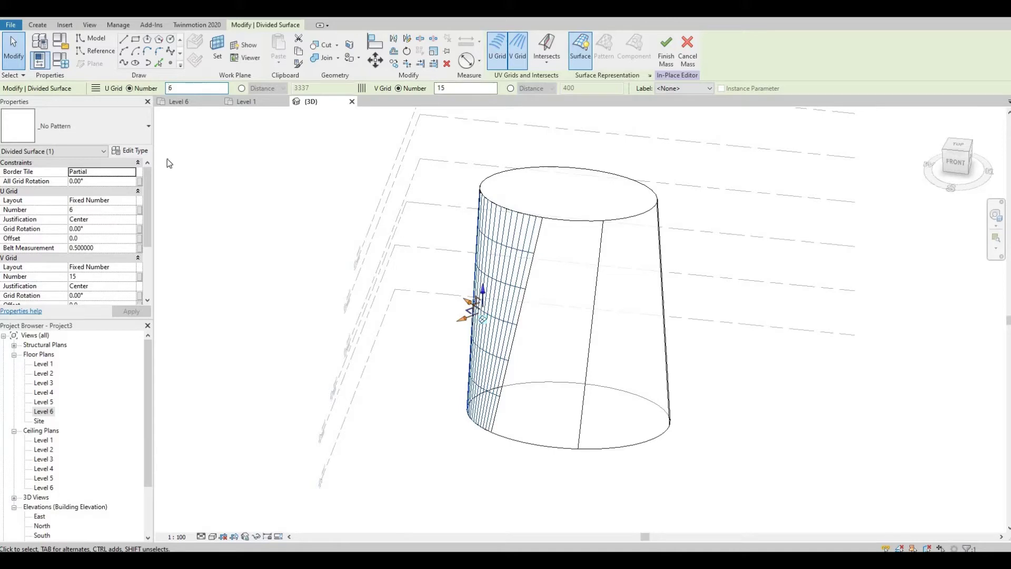
Apply the Triangle (flat) pattern to the divided side surface
left_click(132, 141)
scroll(94, 265, "down", 4)
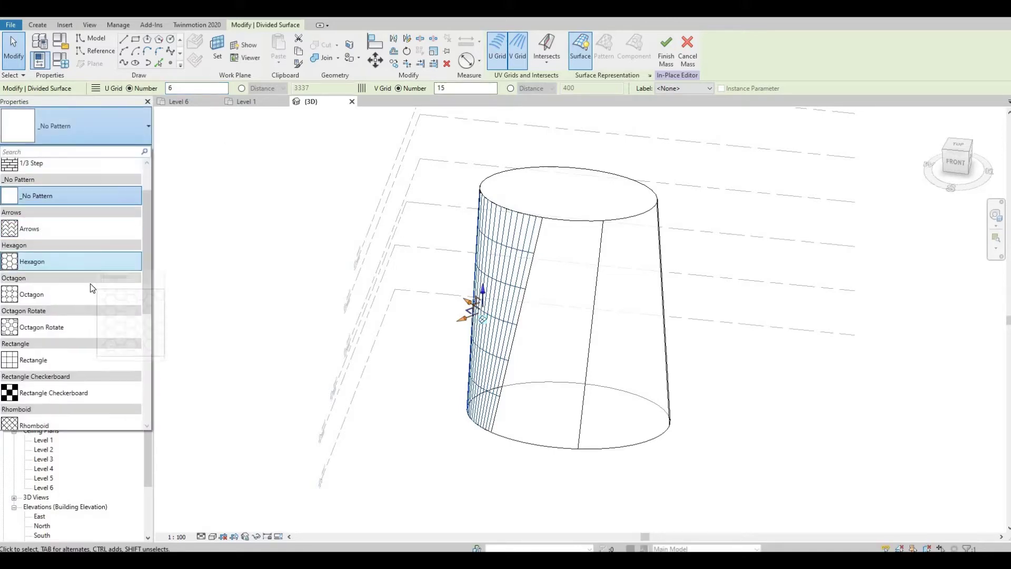
scroll(90, 292, "down", 3)
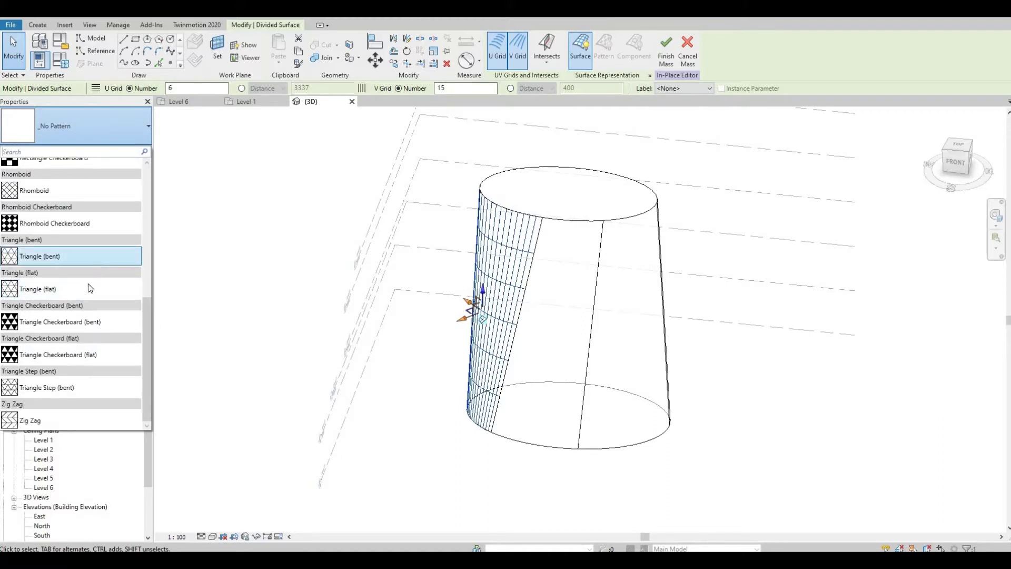
mouse_move(45, 293)
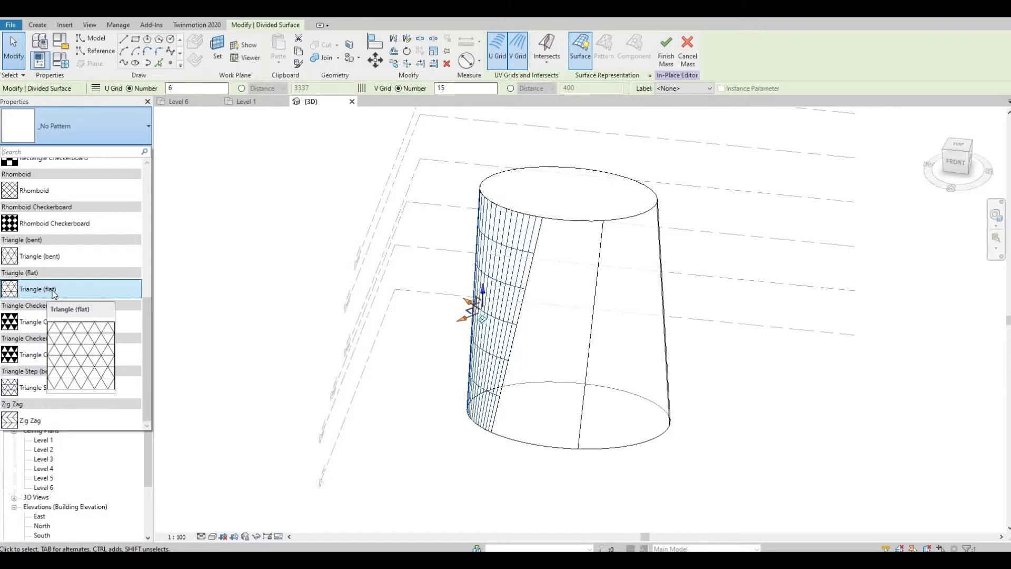
left_click(52, 290)
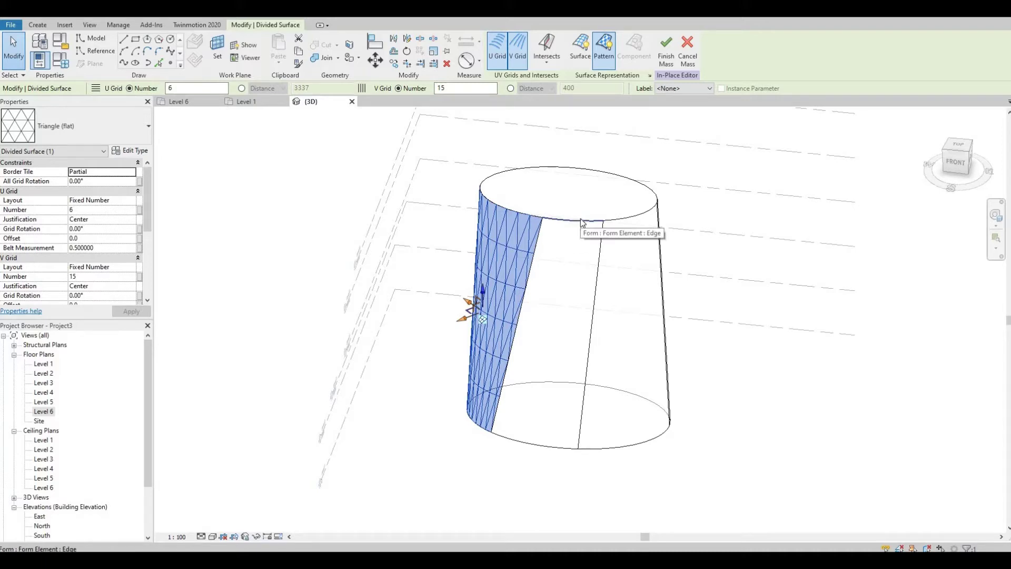
key("Tab")
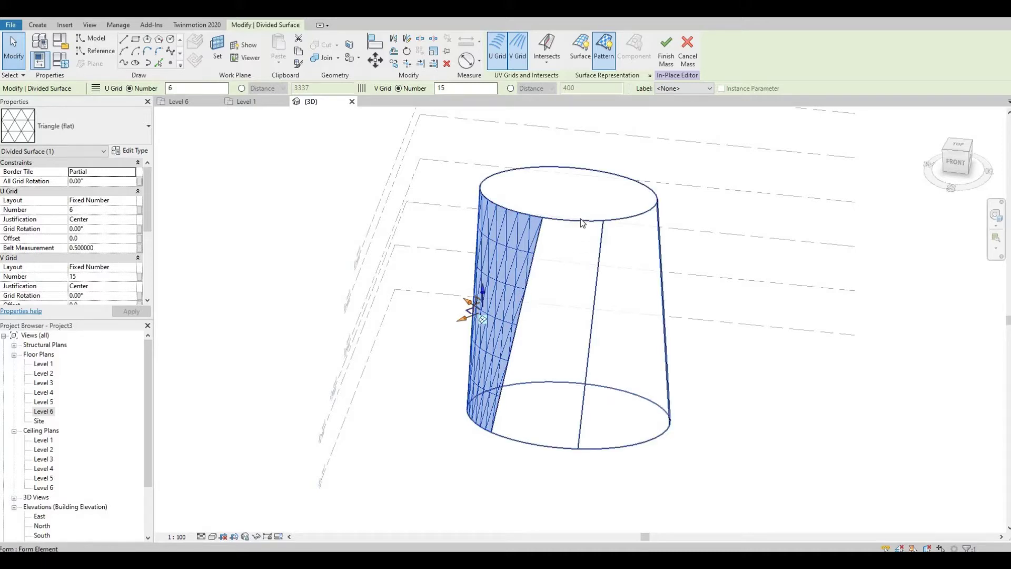
key("Tab")
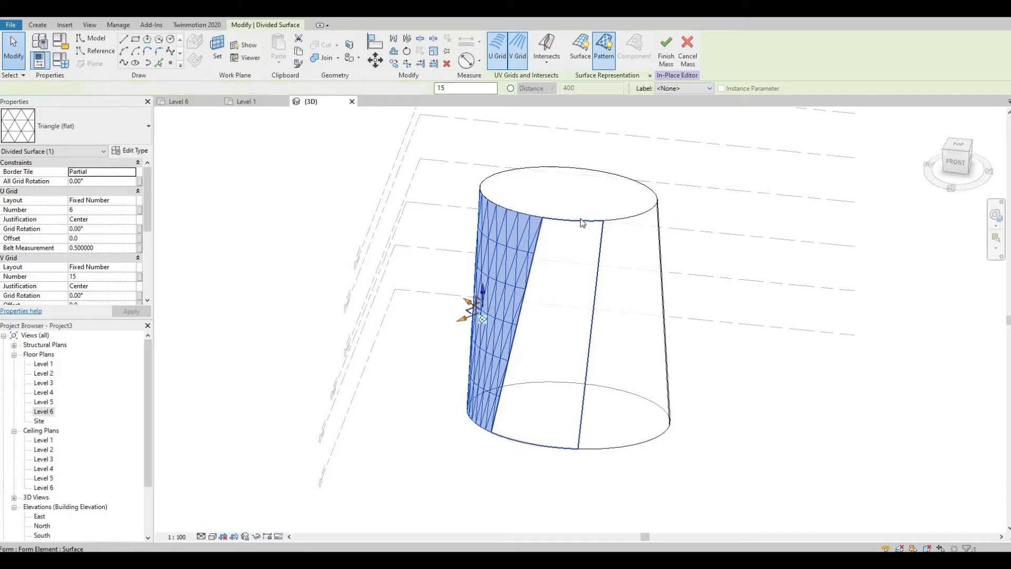
Select the middle surface strip and extrude it as a solid form
left_click(580, 219)
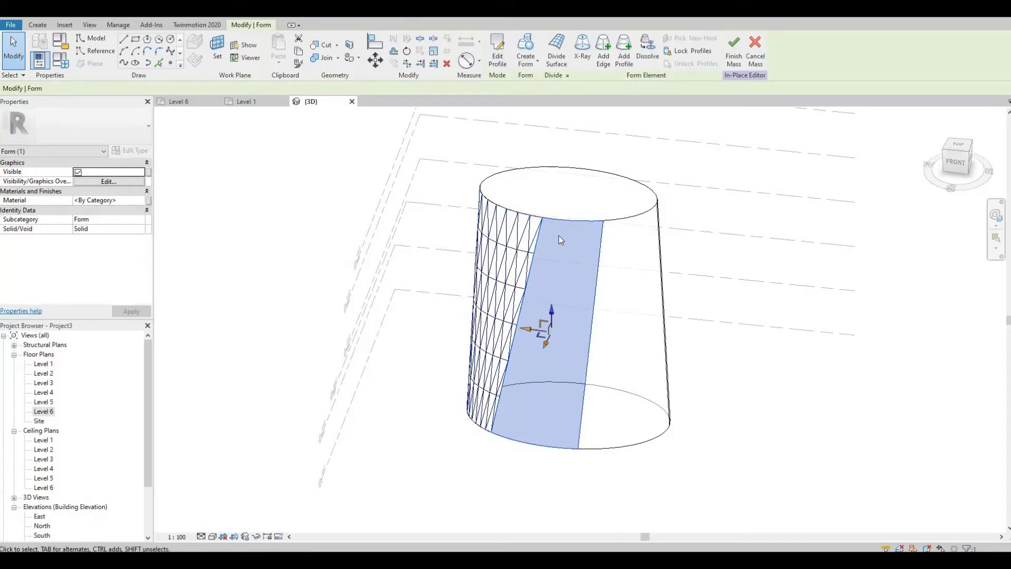
left_click(537, 60)
left_click(542, 105)
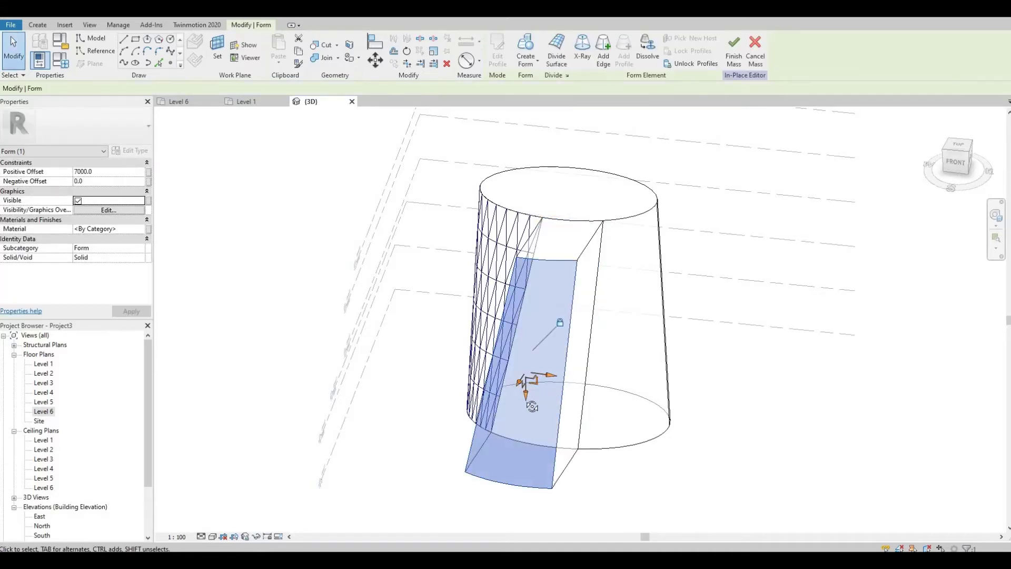
middle_click_drag(532, 406, 480, 377, "shift")
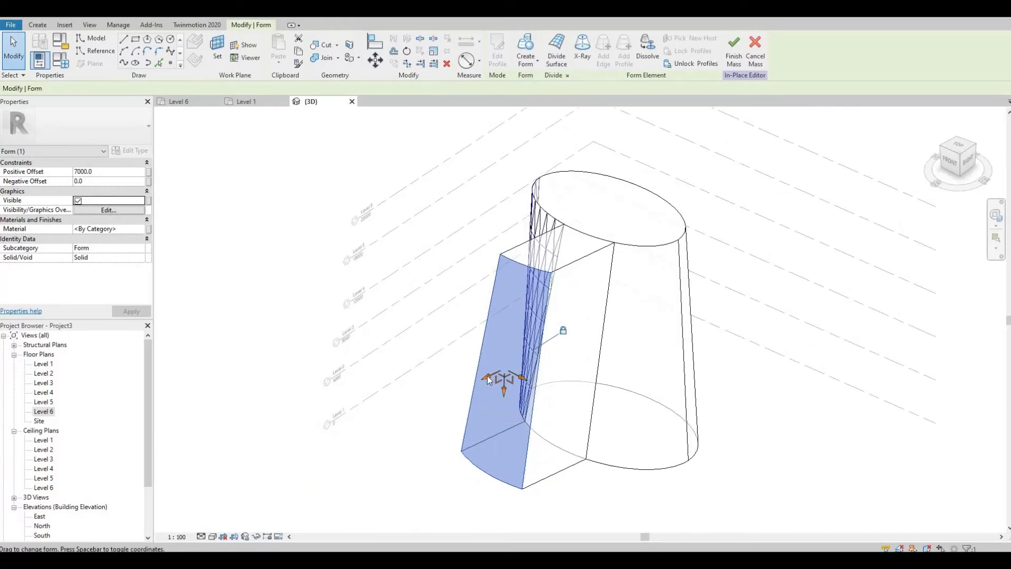
Change the extruded strip's Positive Offset to 1500
left_click_drag(488, 379, 532, 357)
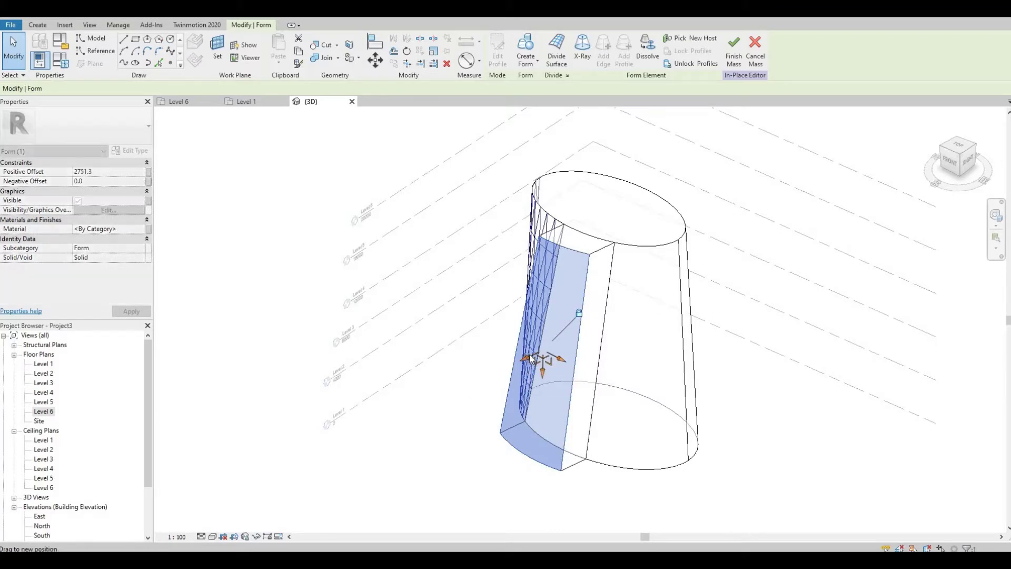
left_click(108, 172)
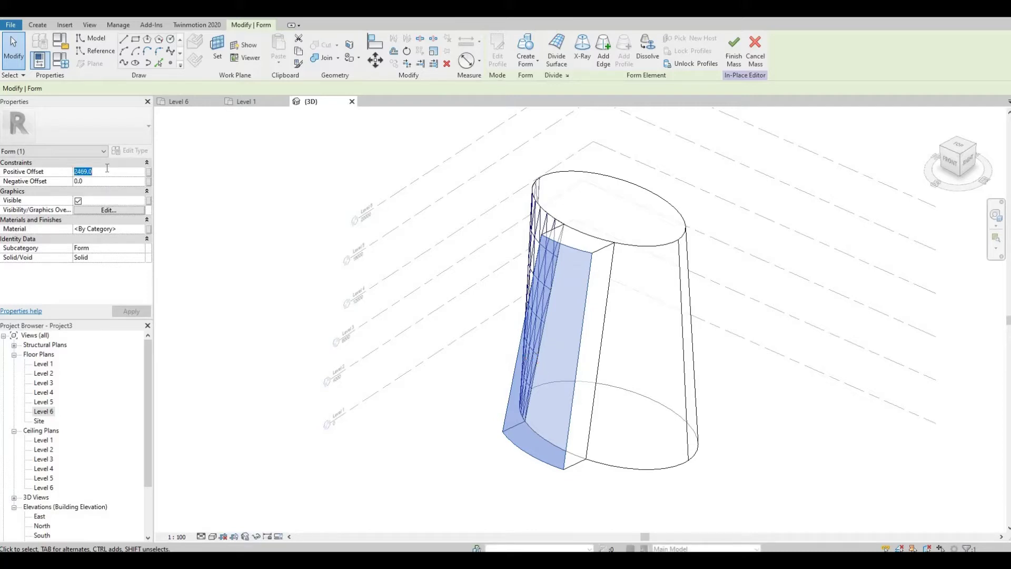
type("1500")
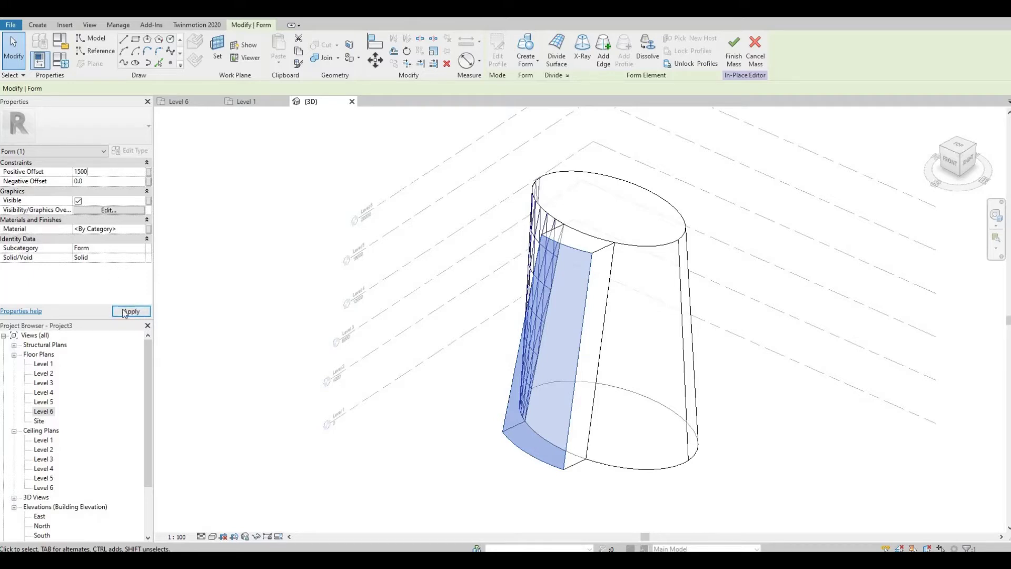
left_click(124, 313)
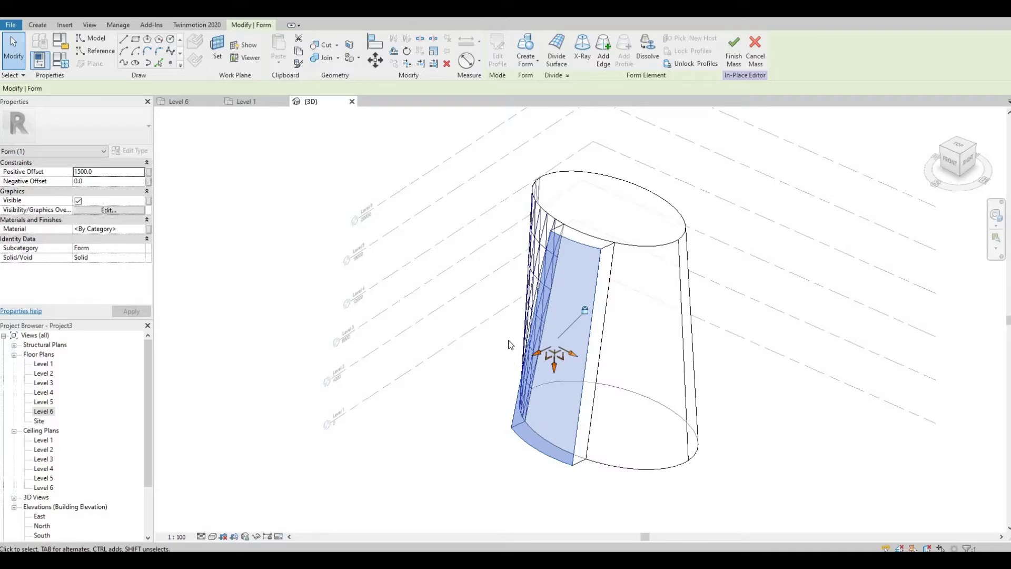
Divide the narrow strip face with 6 divisions in the U direction
left_click(557, 60)
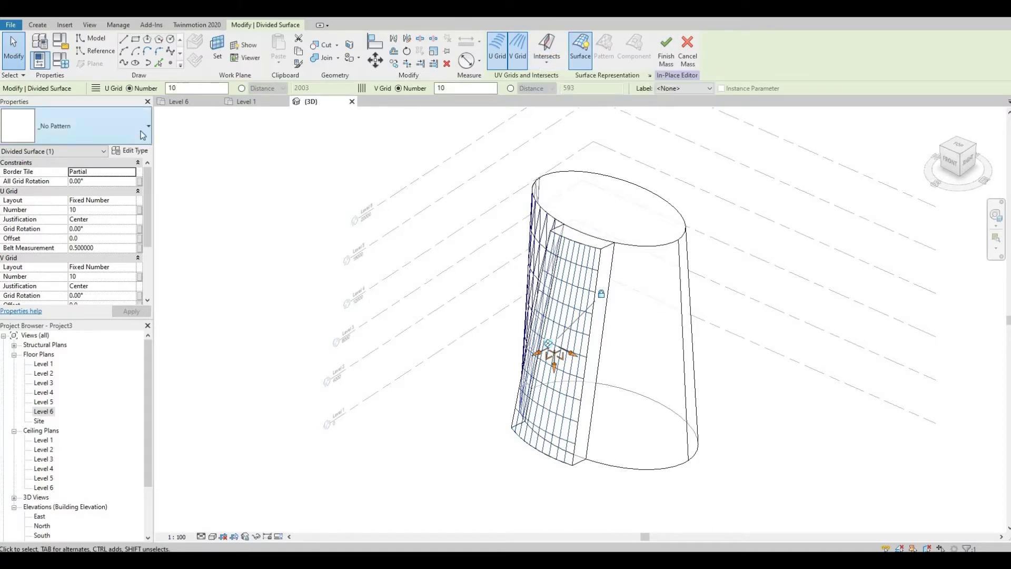
double_click(208, 85)
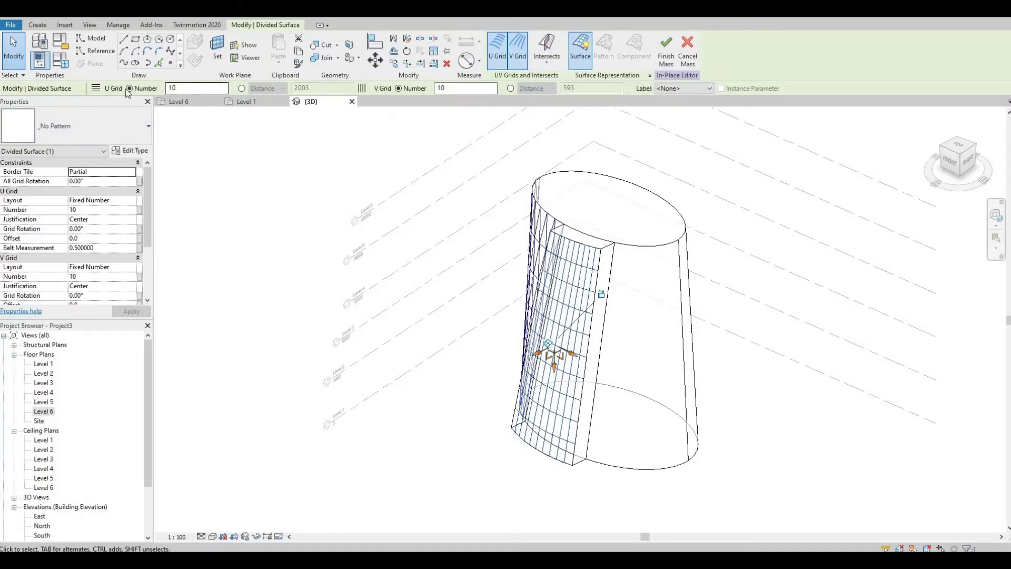
type("6")
key("Return")
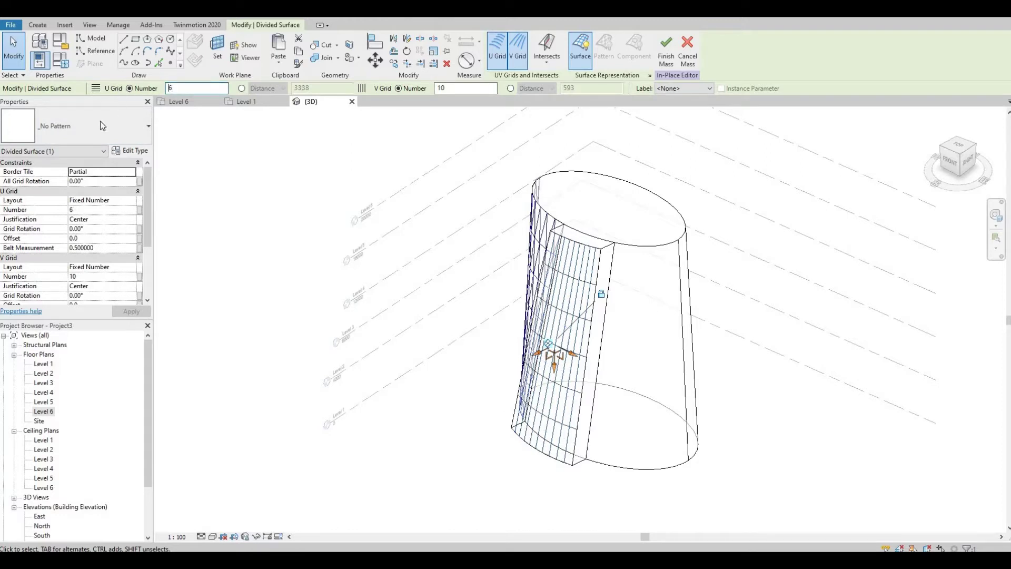
Apply the Rectangle panel pattern to the divided strip
left_click(130, 128)
scroll(99, 303, "down", 1)
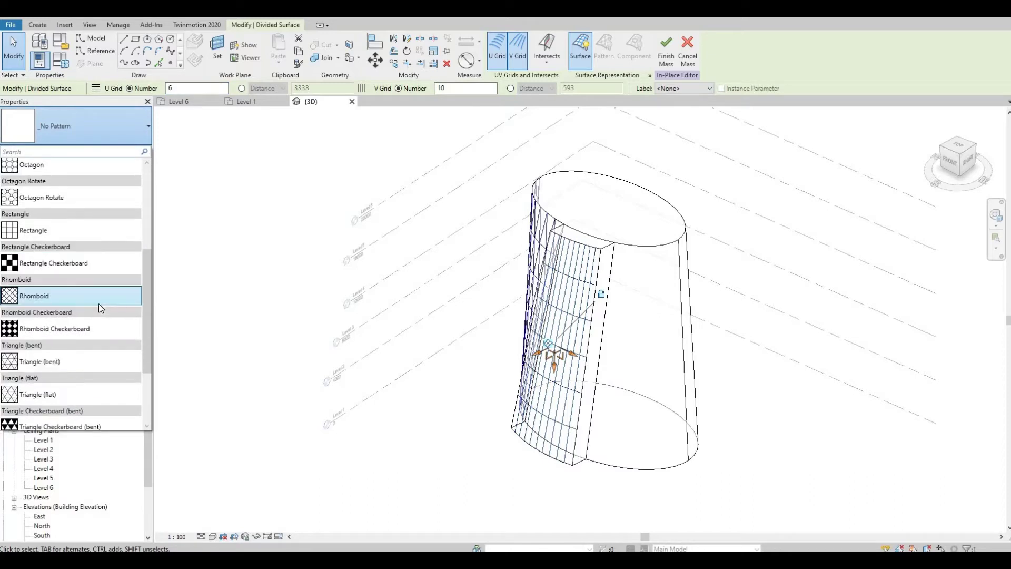
scroll(96, 307, "down", 1)
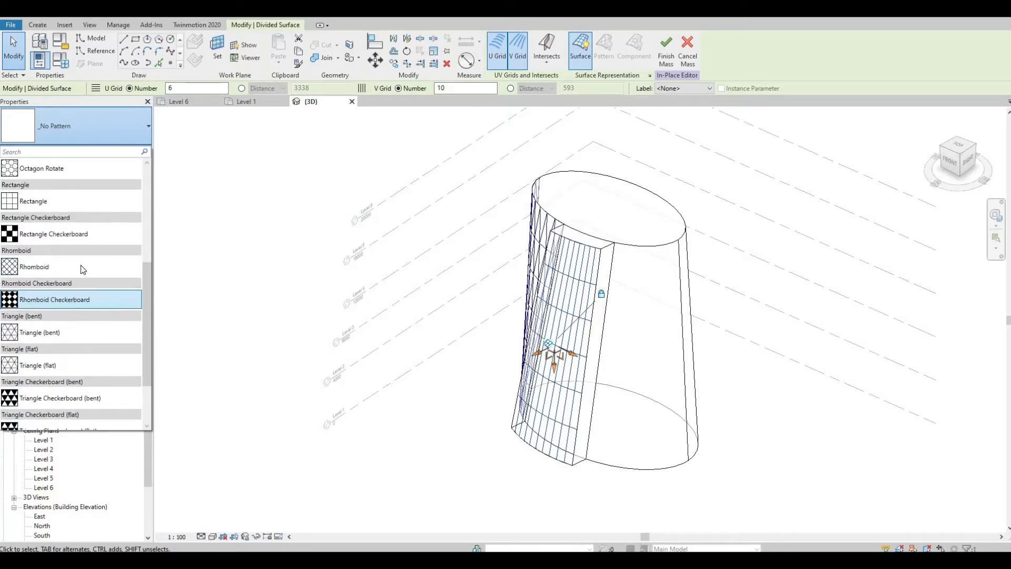
left_click(61, 203)
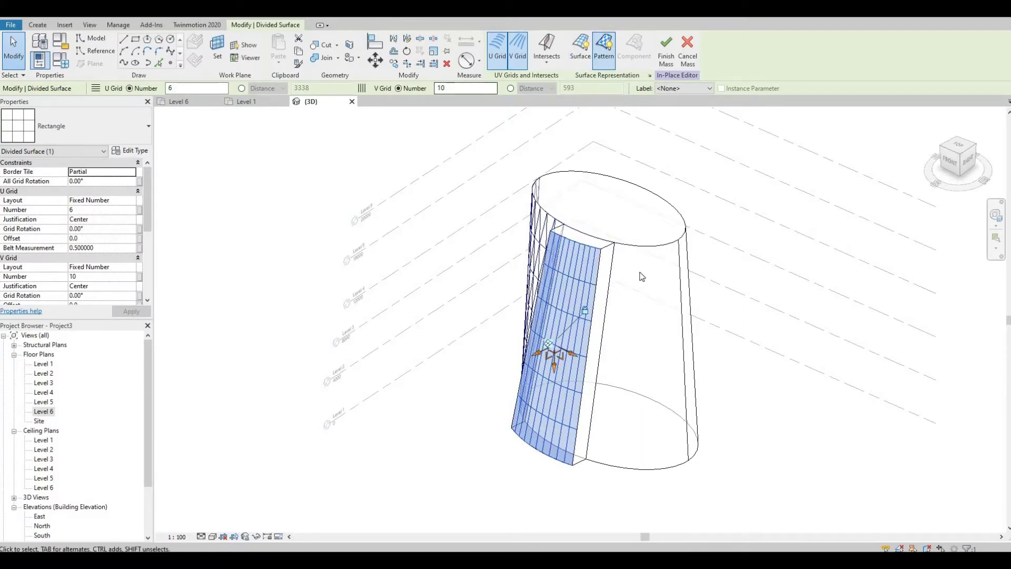
key("Escape")
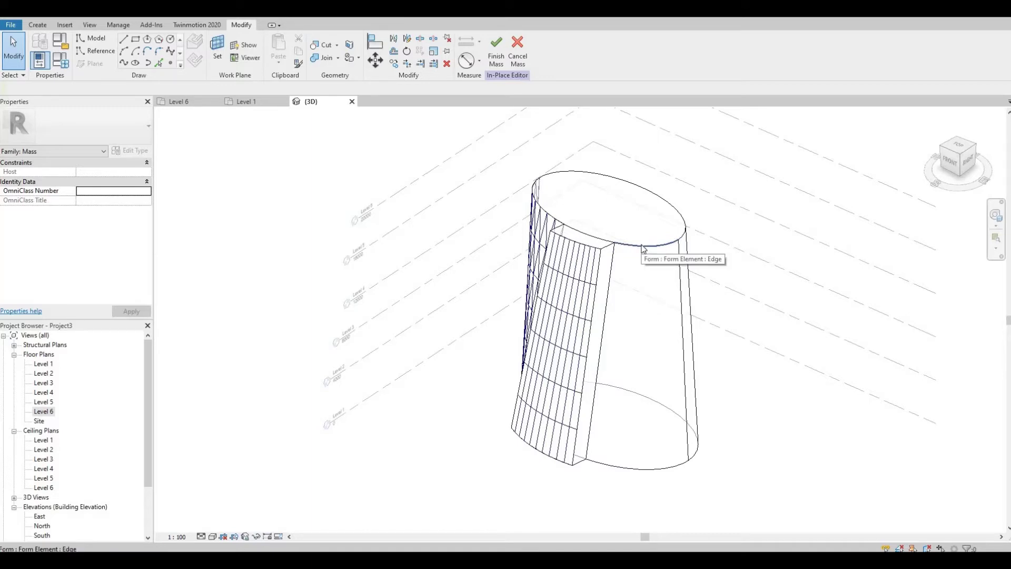
Divide the wide side face and assign it the Triangle (flat) pattern
key("Tab")
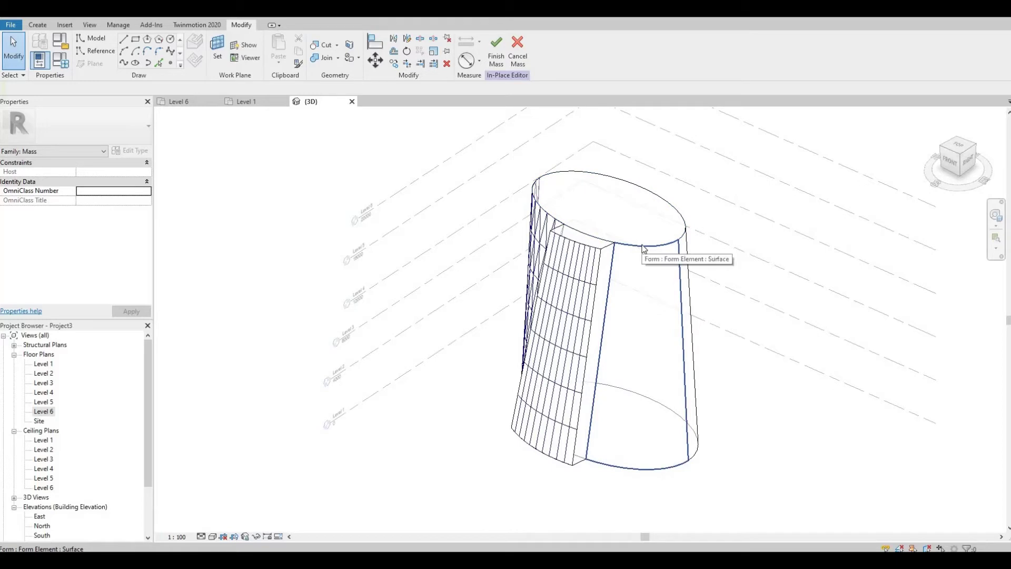
left_click(643, 247)
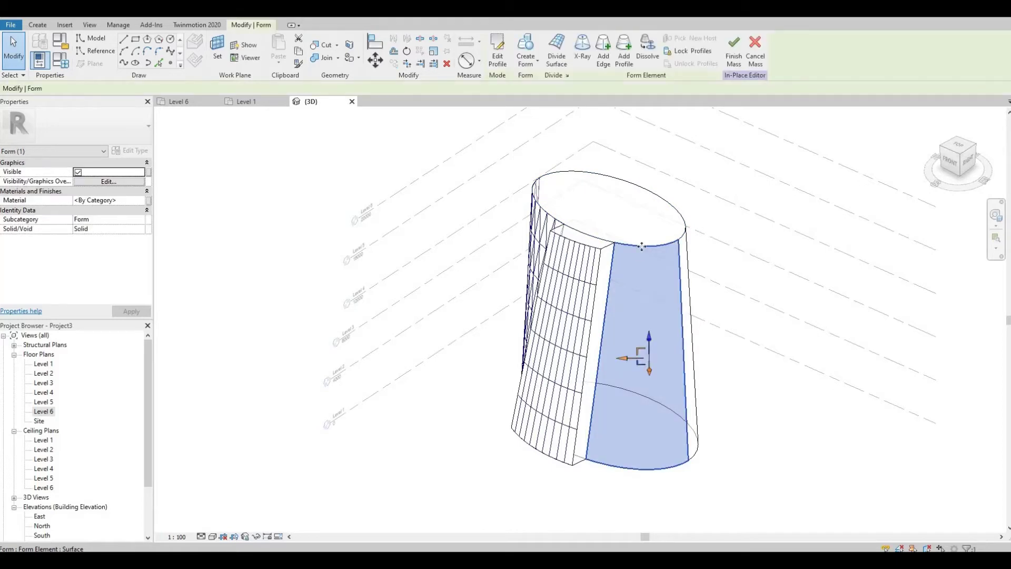
left_click(553, 62)
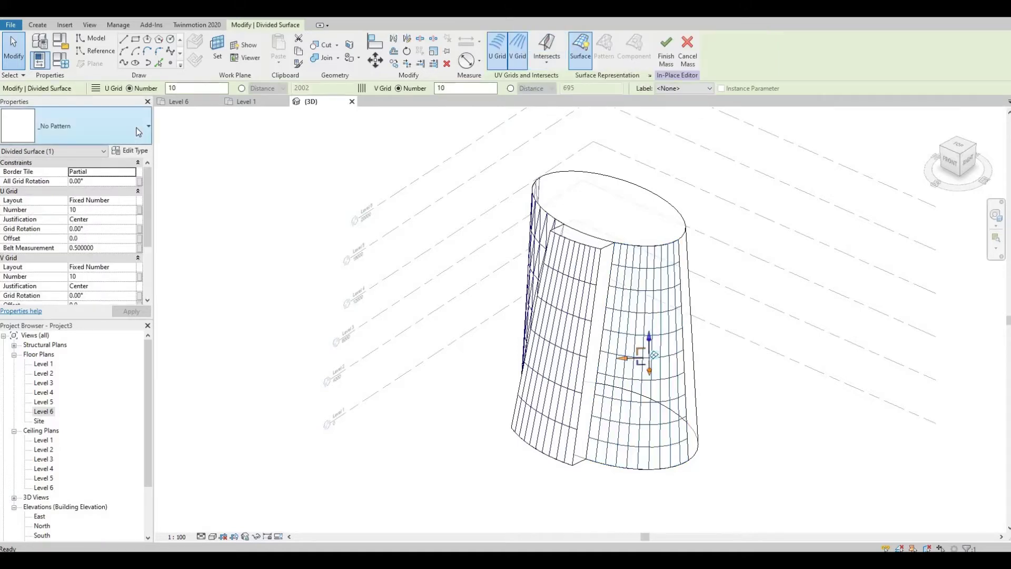
left_click(138, 131)
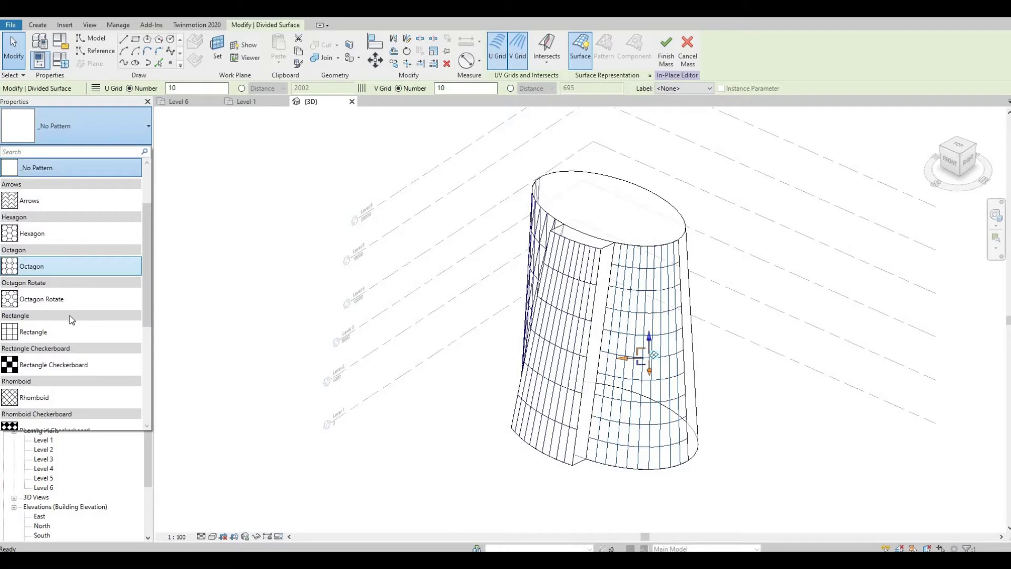
scroll(68, 327, "down", 3)
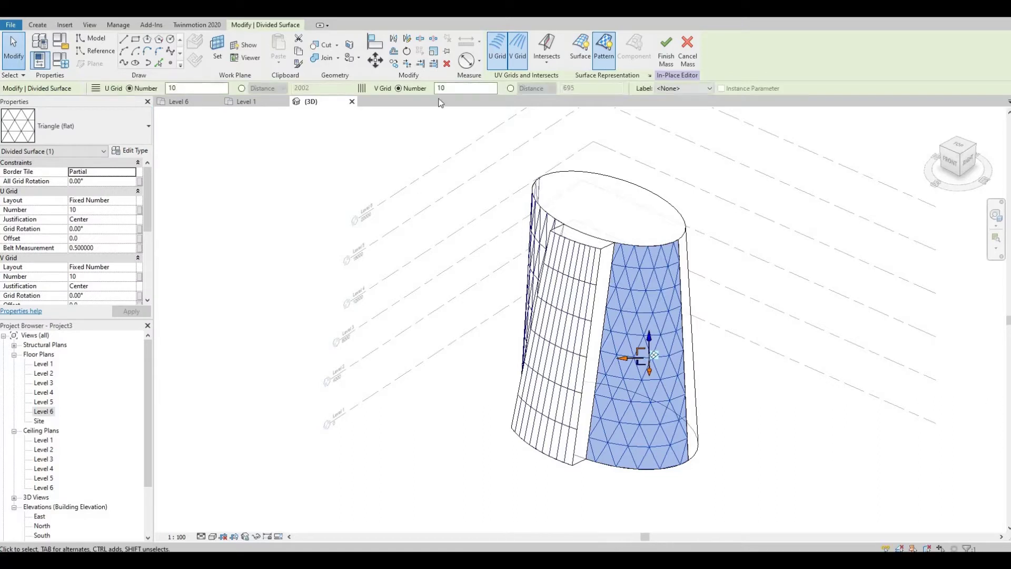
Set the wide face's grid to 6 U and 15 V divisions
left_click(216, 88)
type("6")
key("Return")
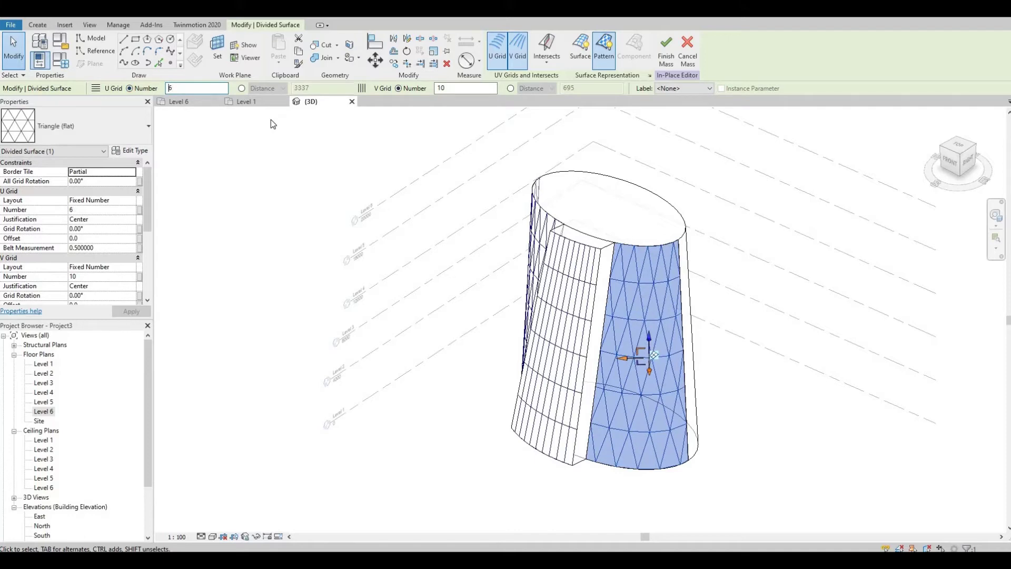
double_click(458, 88)
type("15")
key("Return")
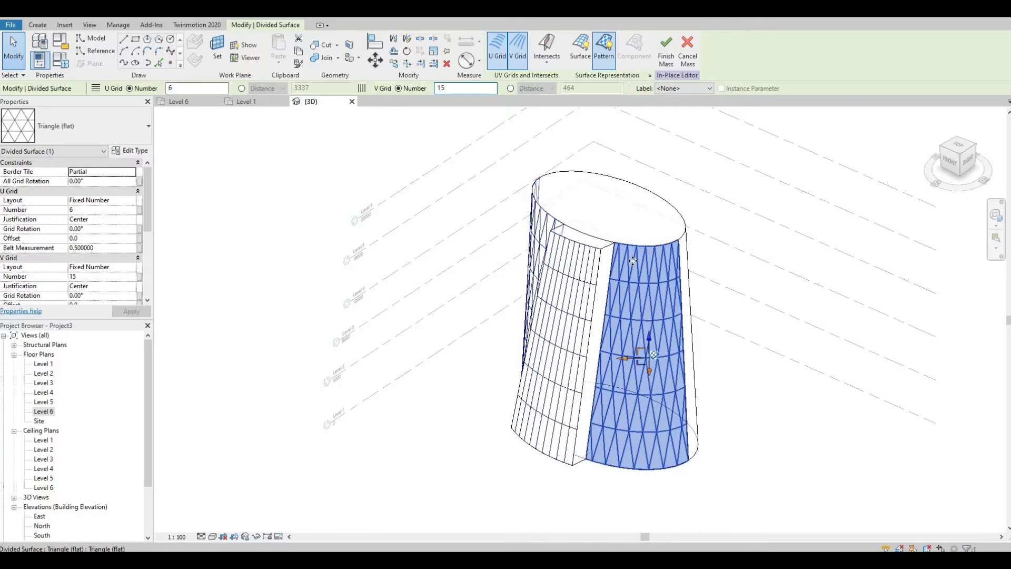
middle_click_drag(616, 347, 696, 307, "shift")
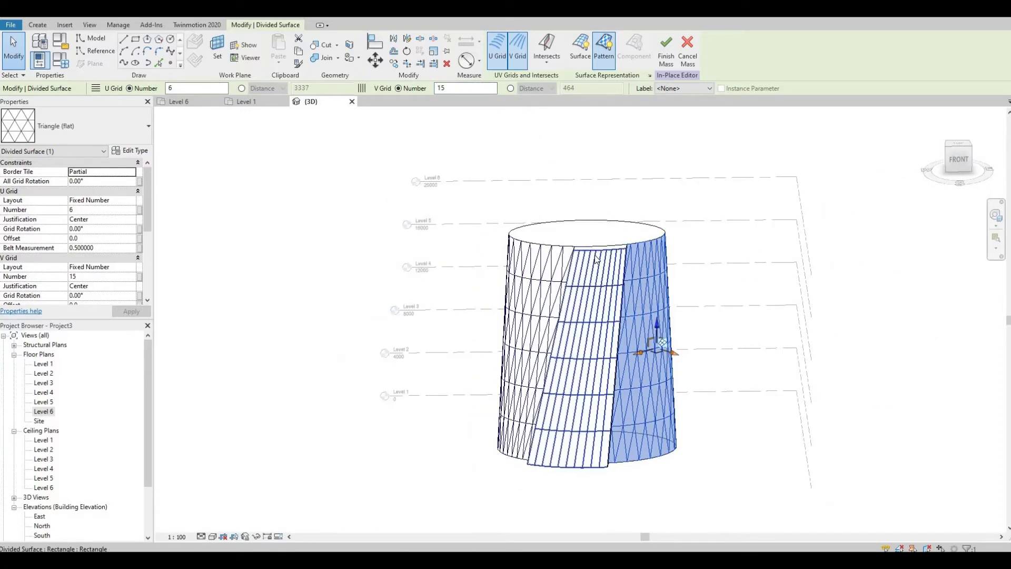
scroll(598, 255, "down", 1)
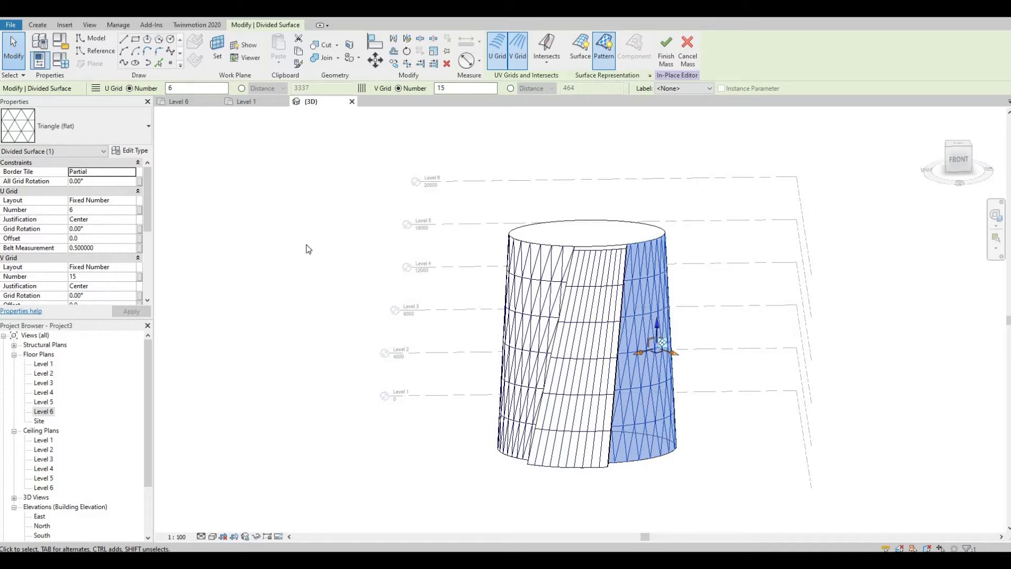
Start a new family from Metric Curtain Panel Pattern Based.rft and select its tile pattern grid
left_click(9, 26)
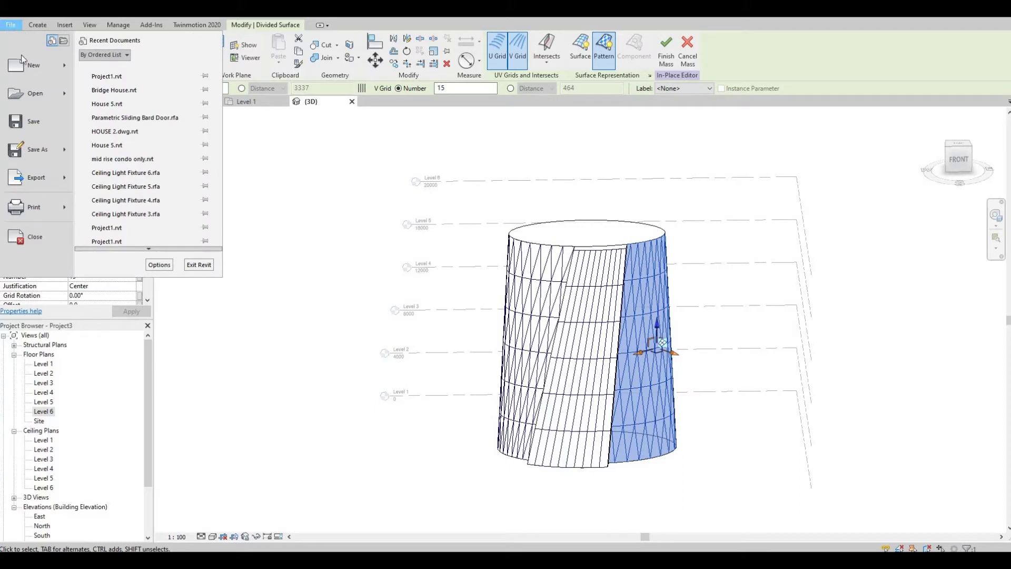
mouse_move(68, 69)
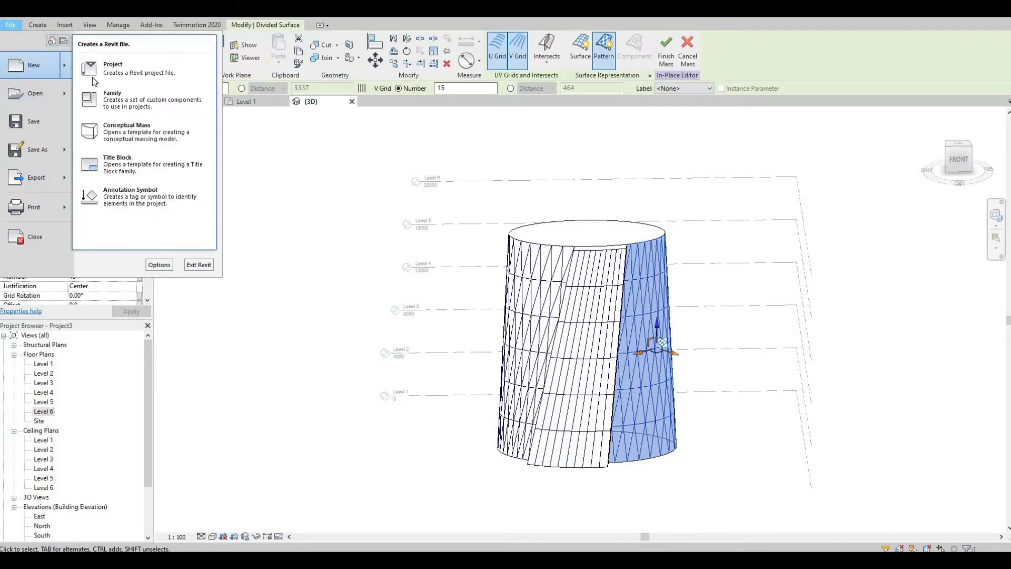
left_click(114, 101)
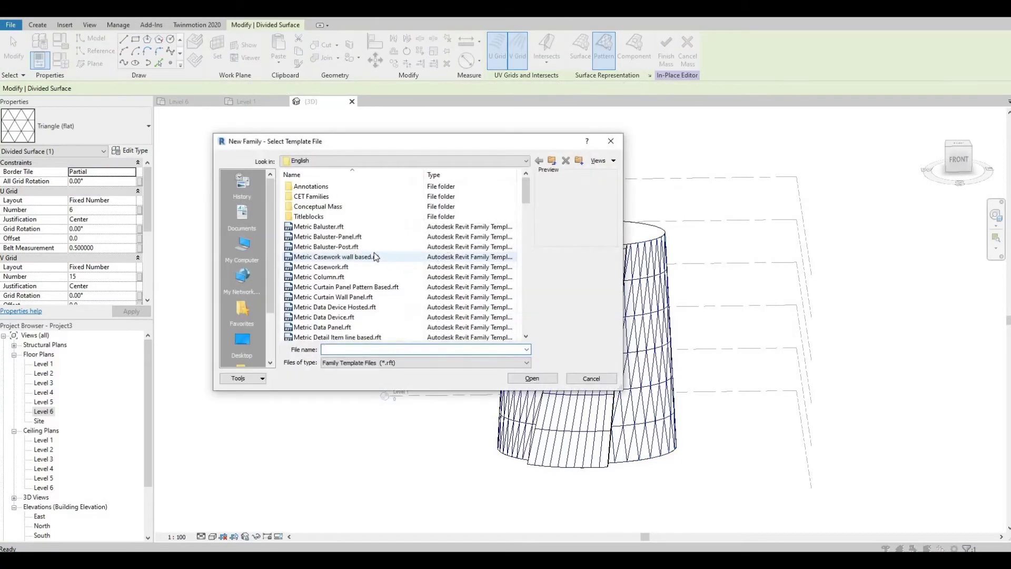
left_click(358, 288)
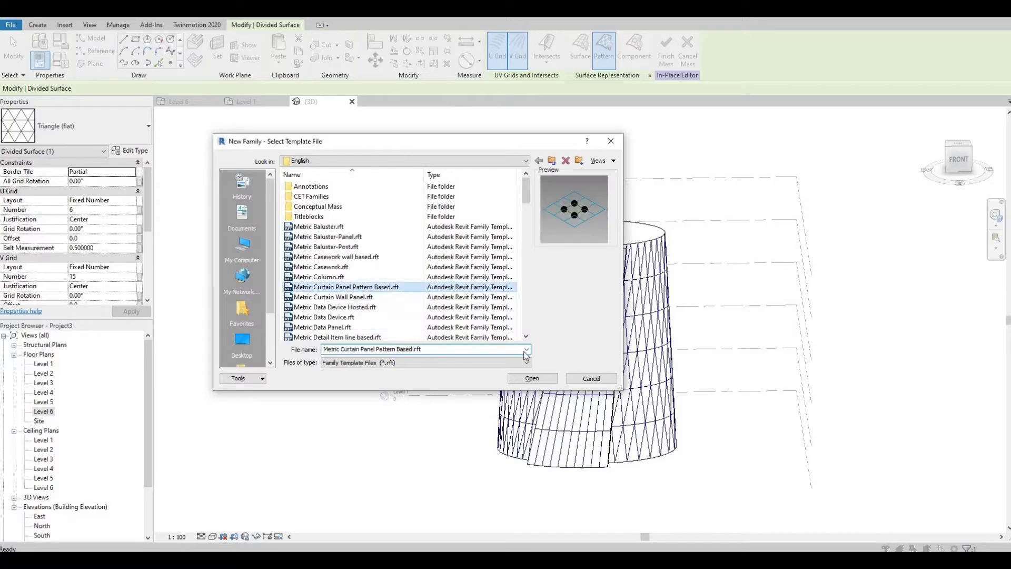
left_click(533, 379)
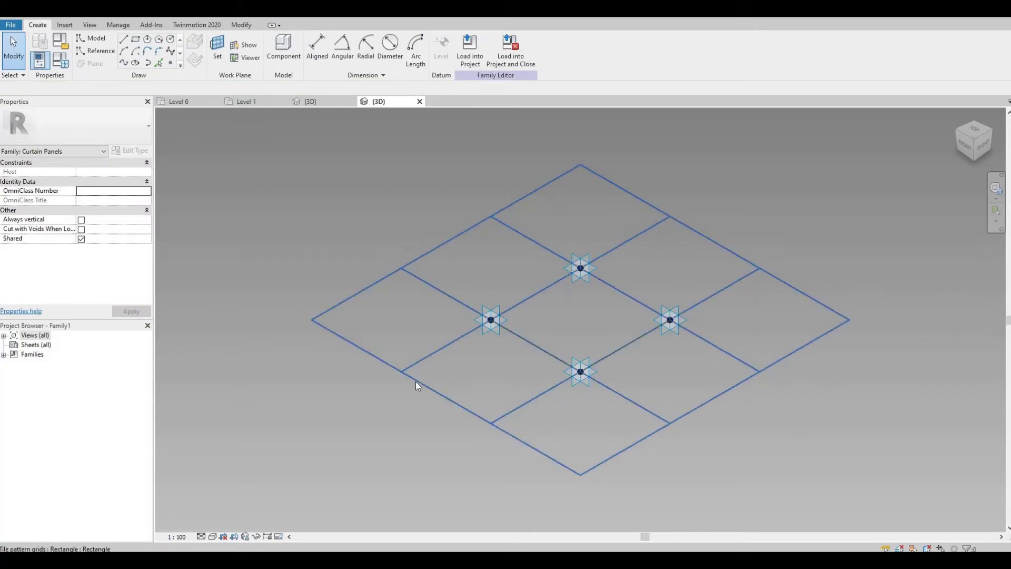
left_click(416, 381)
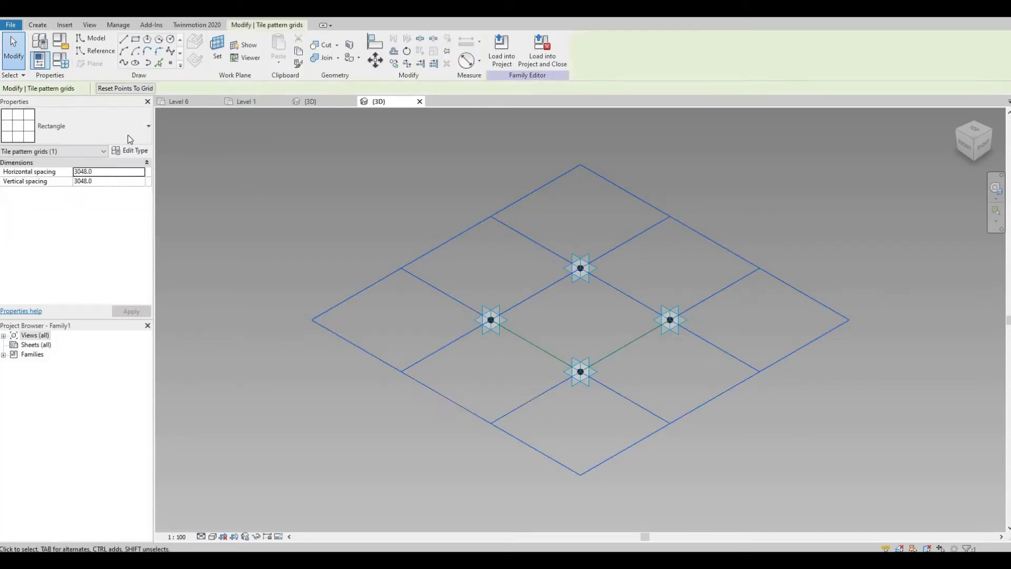
left_click(131, 137)
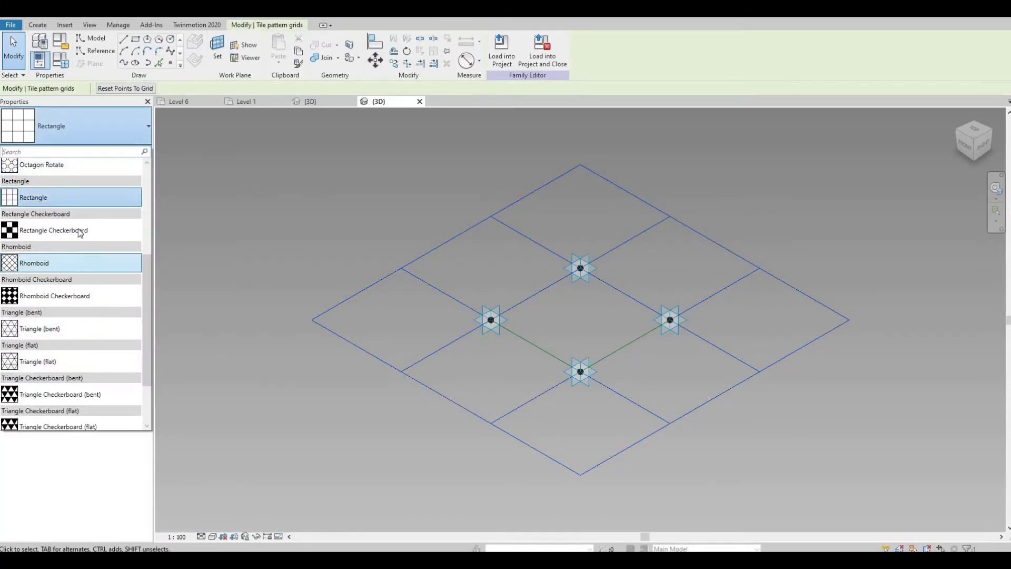
Keep the Rectangle tile pattern, place a reference point on the left-to-top grid edge, and select it
left_click(69, 195)
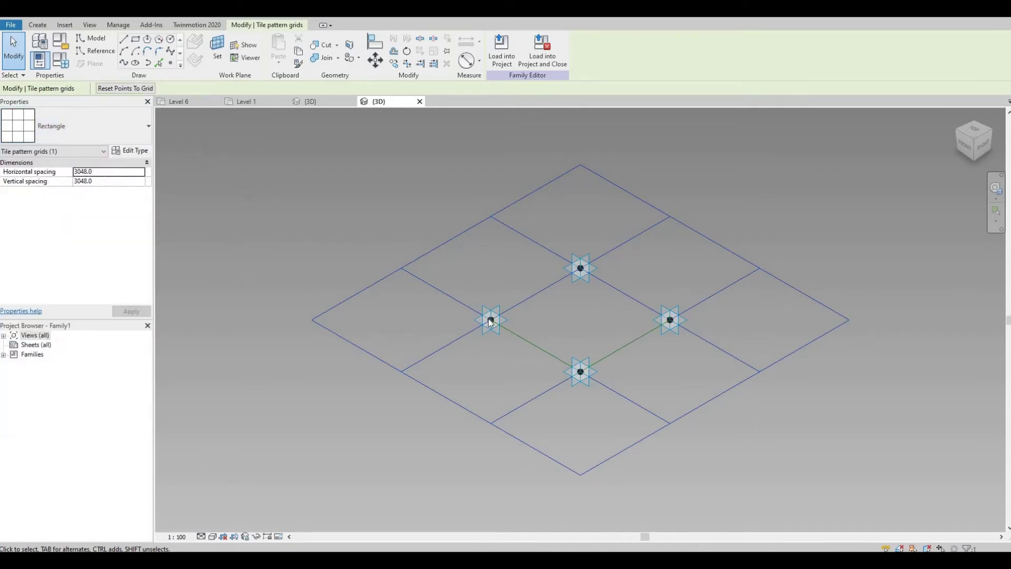
scroll(478, 318, "up", 4)
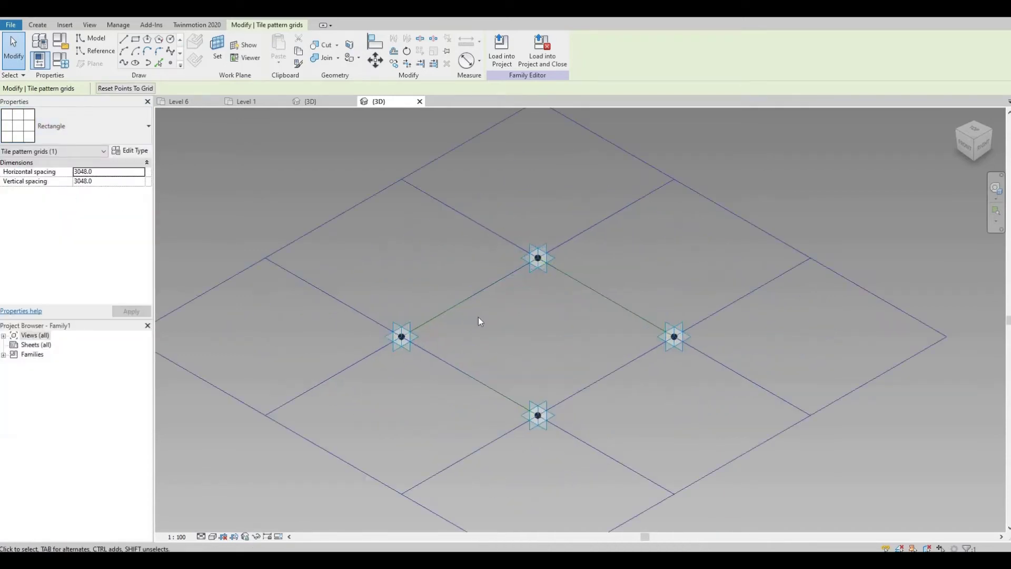
left_click(171, 64)
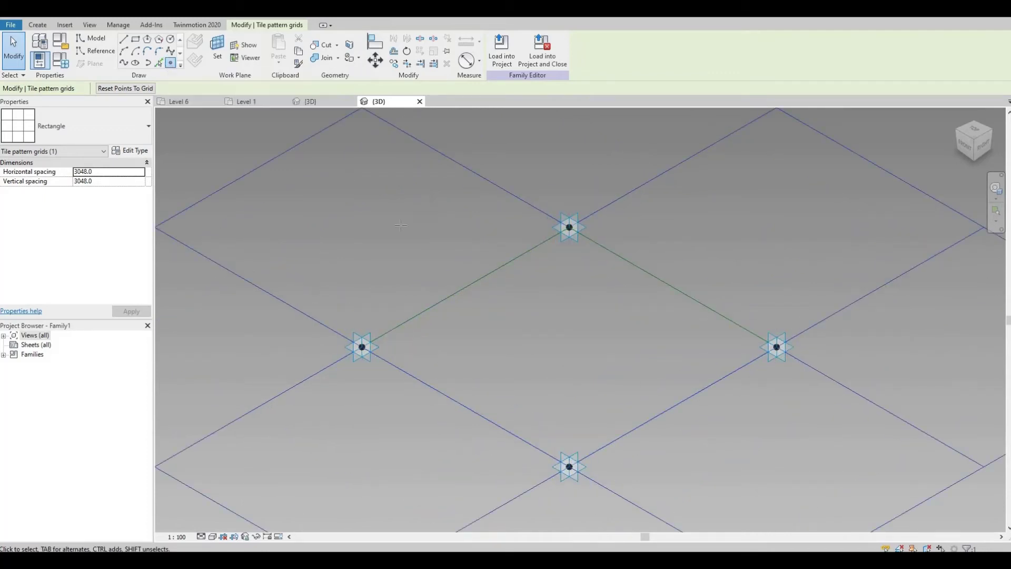
left_click(474, 287)
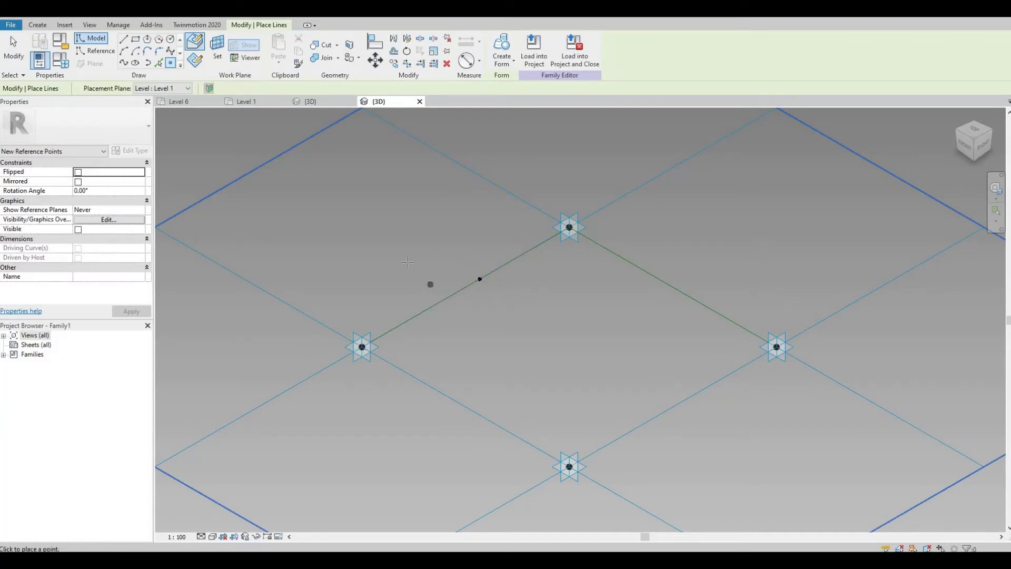
left_click(170, 40)
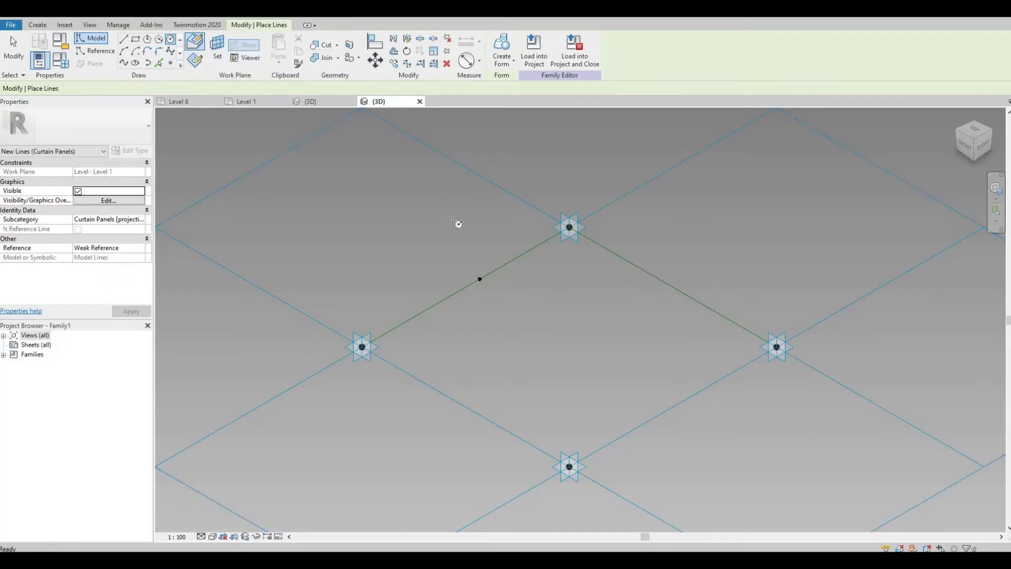
key("Escape")
key("Escape")
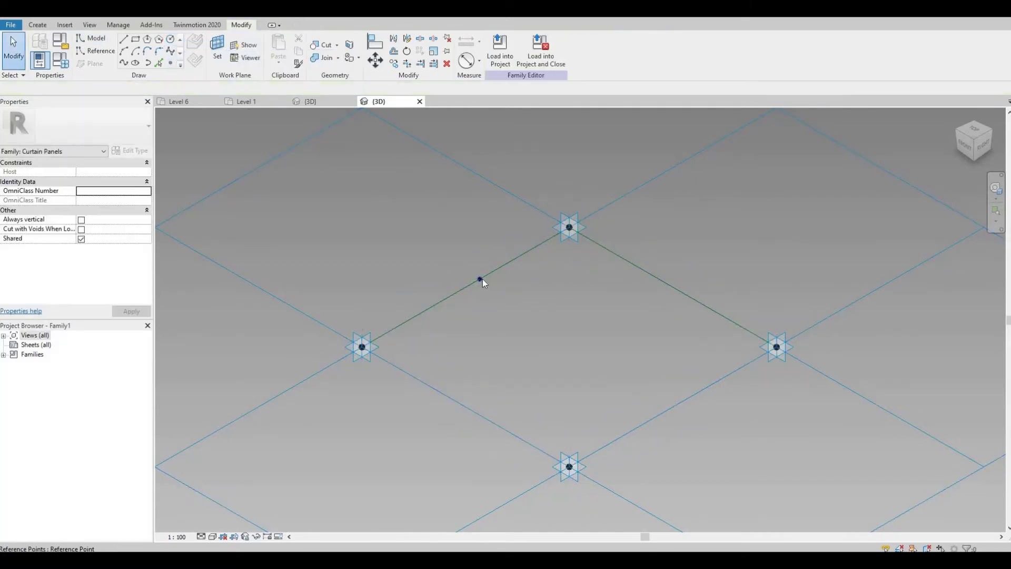
left_click(483, 280)
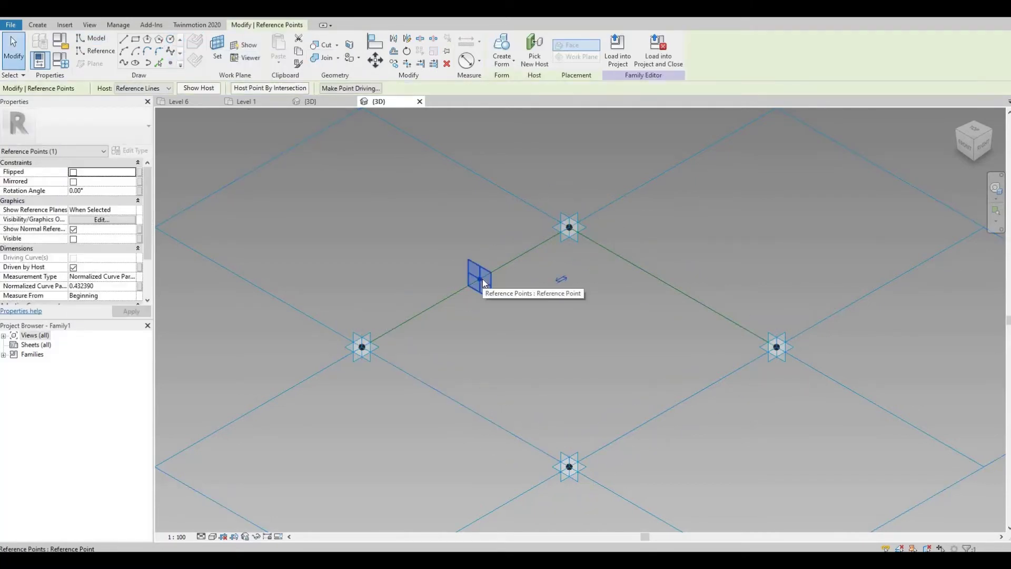
Draw a circle of radius 50 centred on the new reference point
left_click(172, 40)
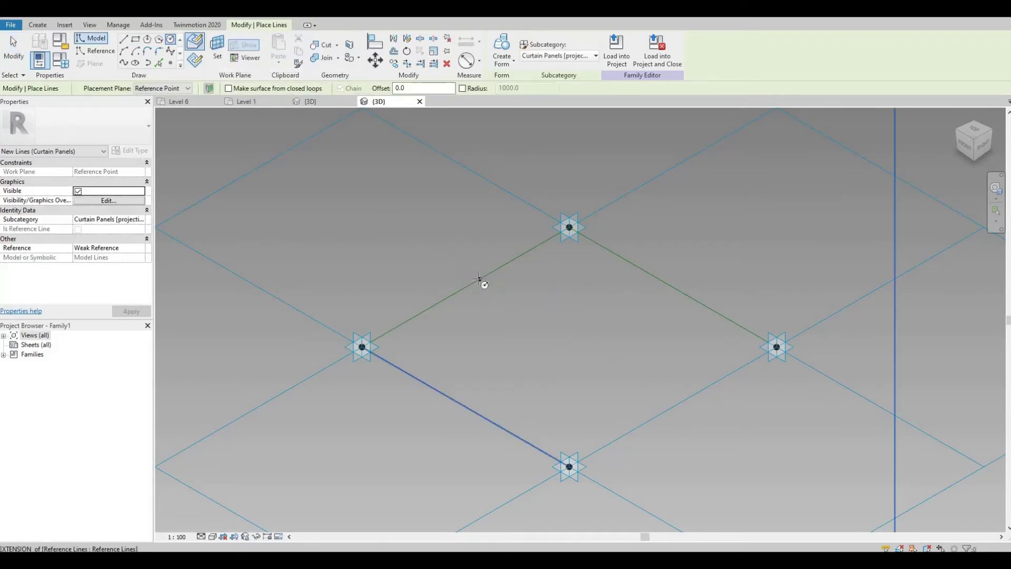
left_click(479, 279)
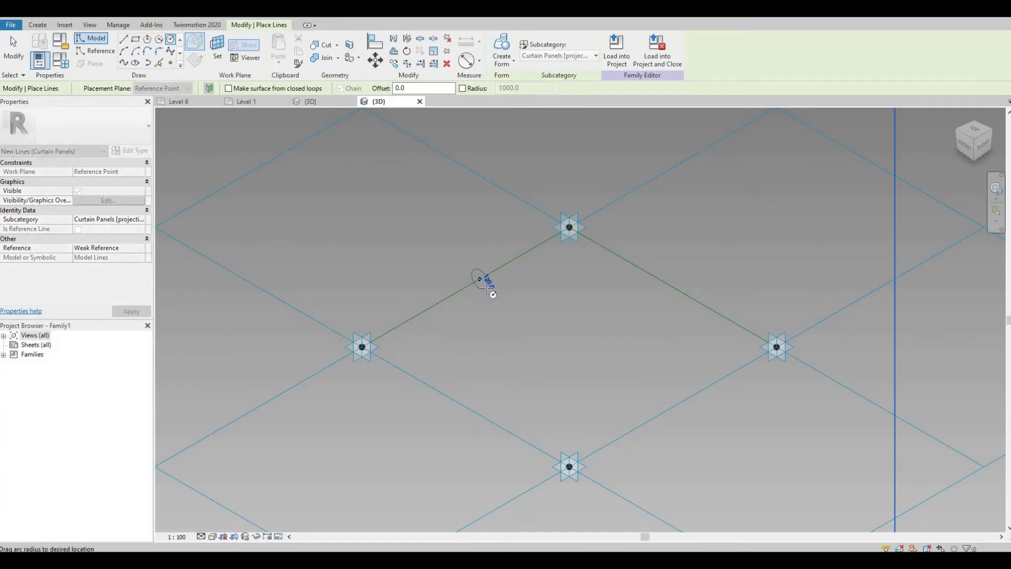
type("50")
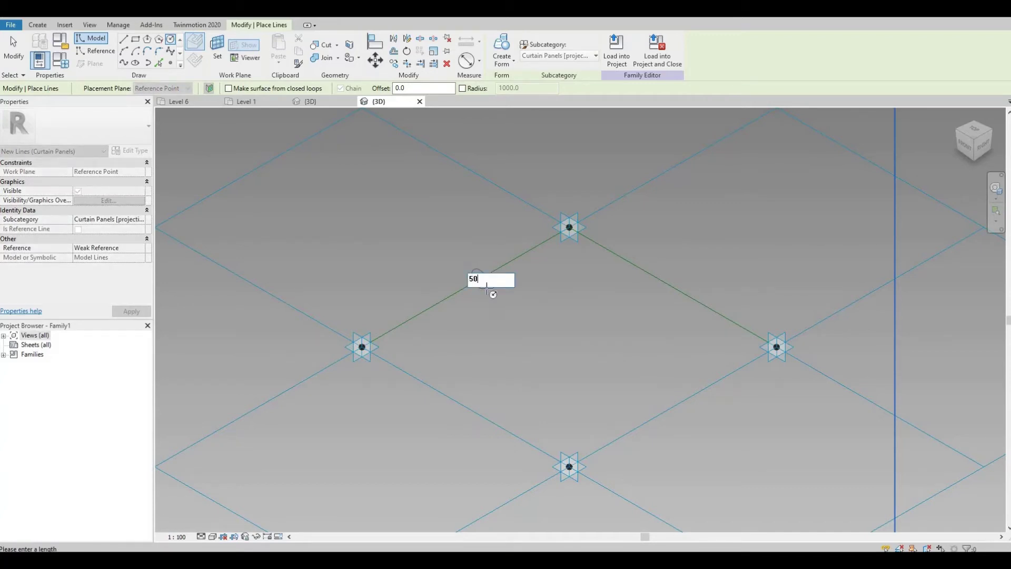
key("Return")
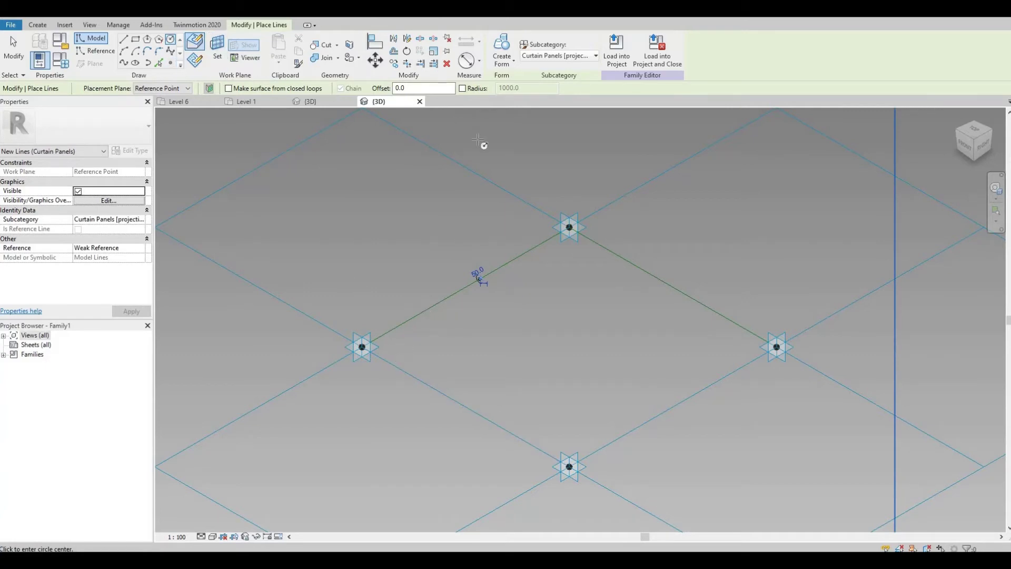
key("Escape")
key("Escape")
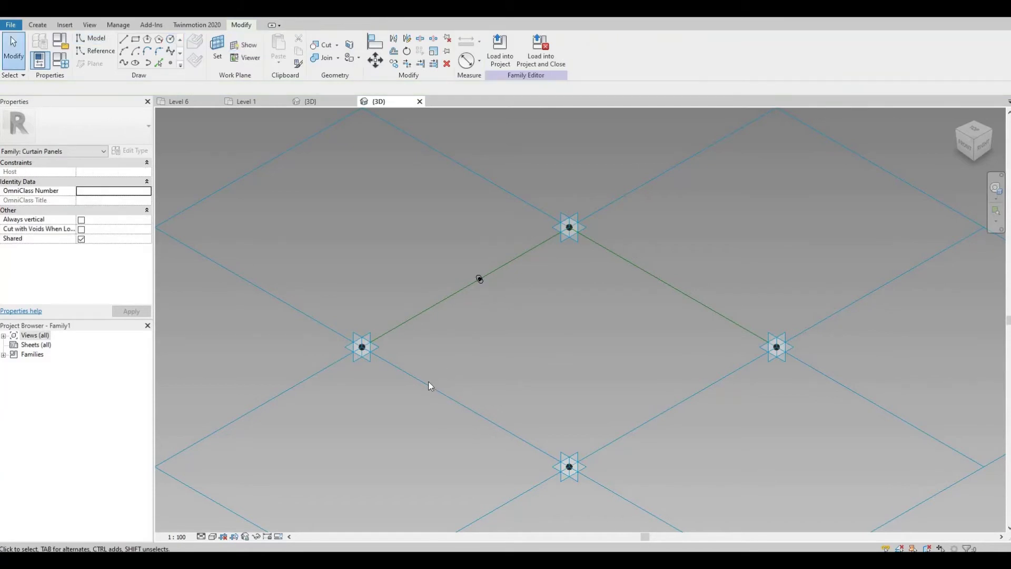
key("Tab")
Sweep the circle along the four-reference-line chain into a solid frame form
left_click(480, 279)
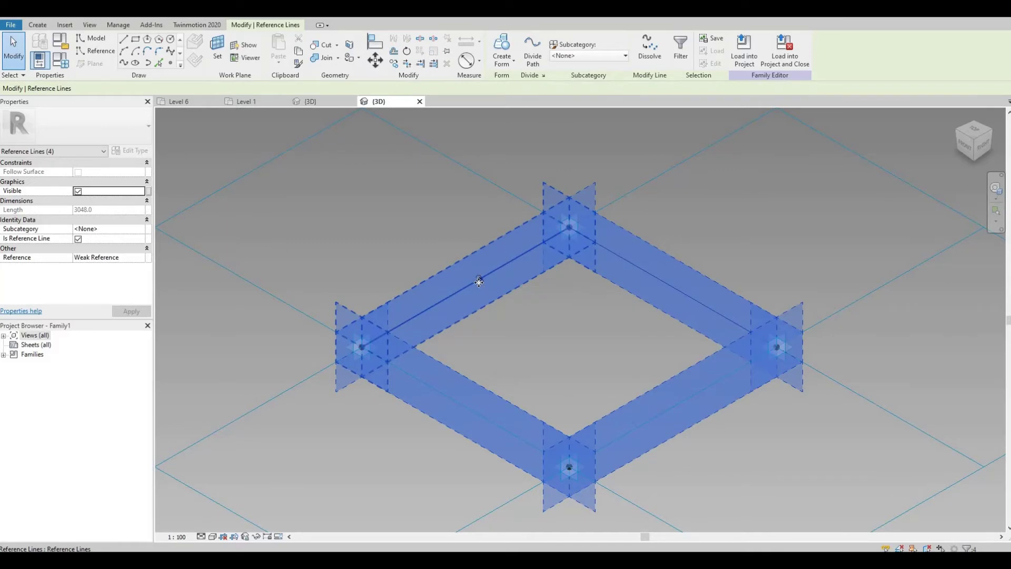
scroll(483, 279, "up", 4)
left_click(488, 277, "ctrl")
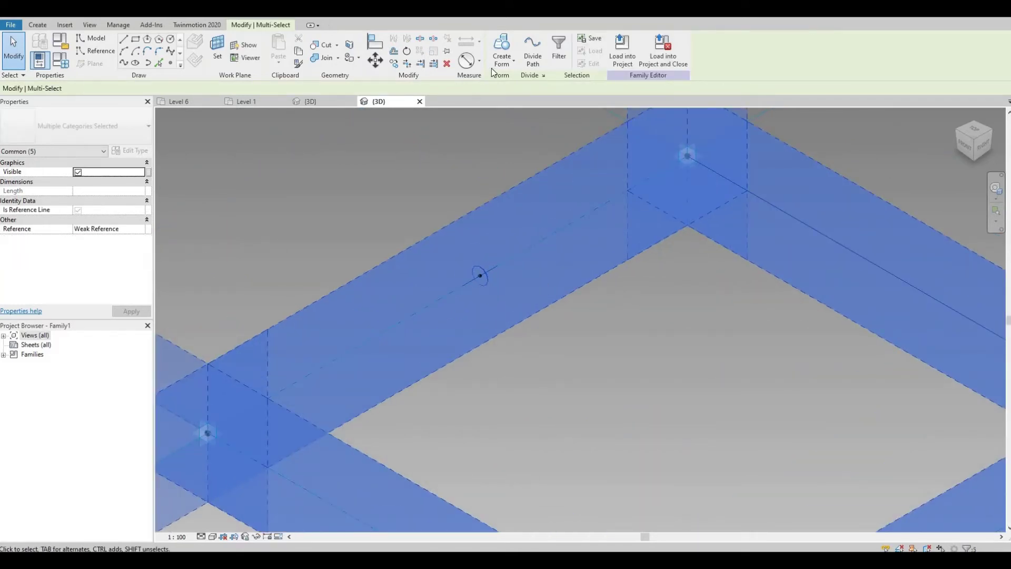
left_click(509, 64)
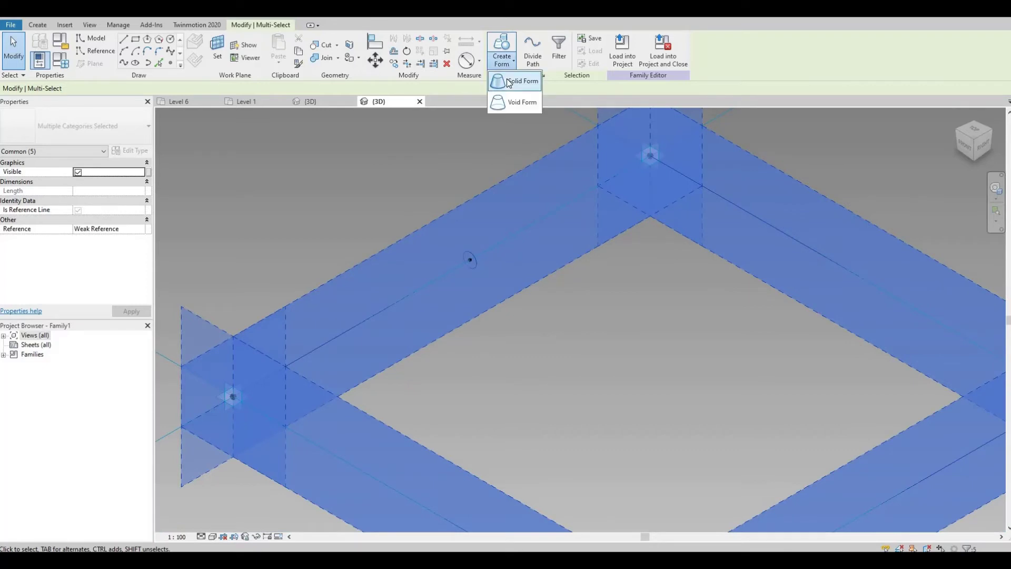
left_click(509, 82)
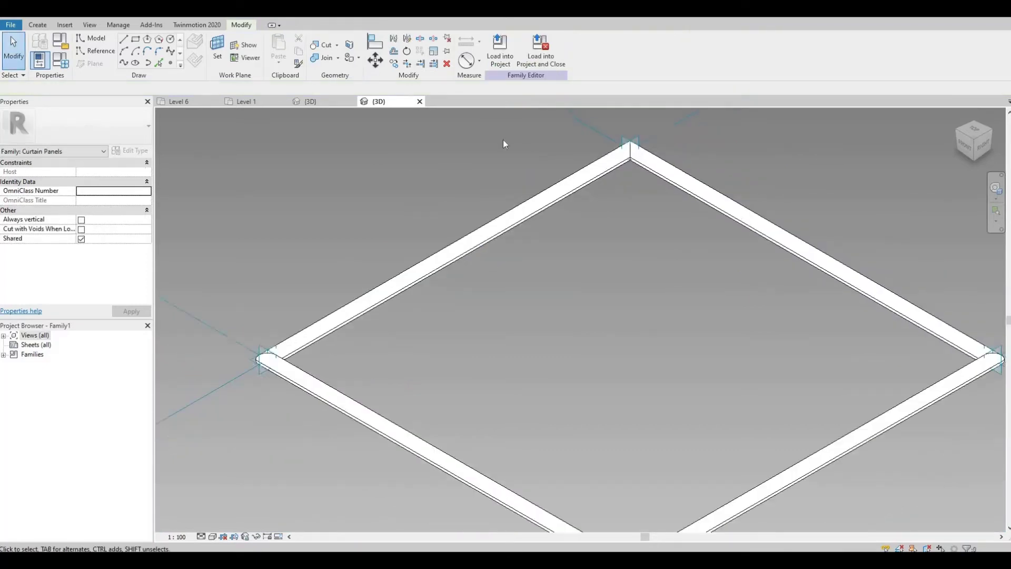
Switch the view's visual style to Wireframe
scroll(504, 141, "down", 3)
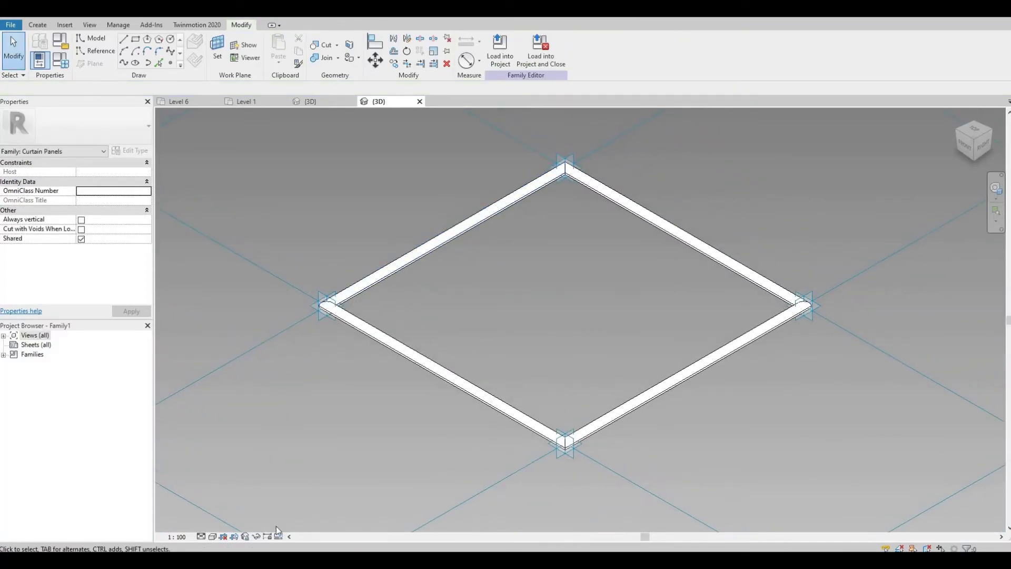
left_click(213, 535)
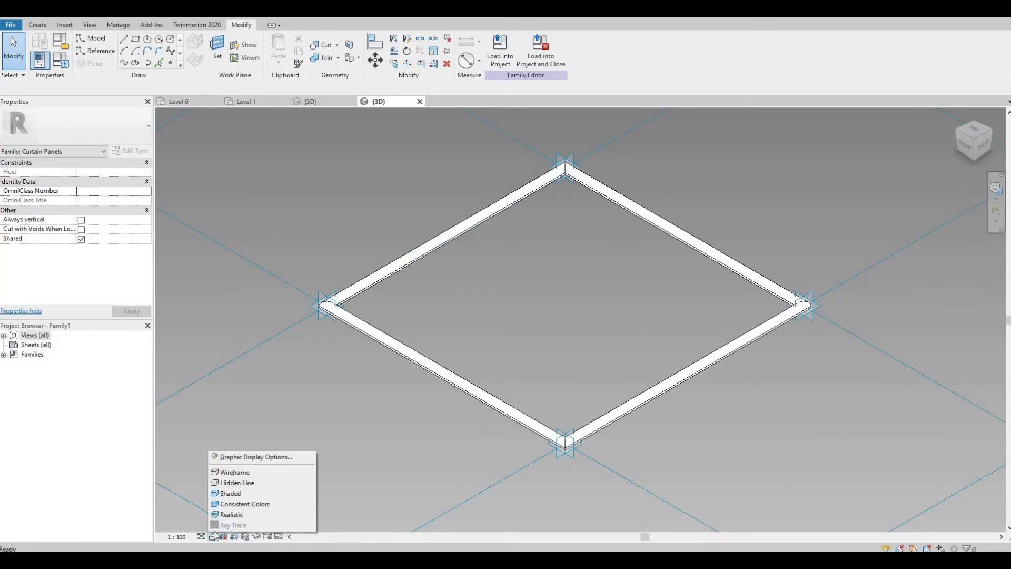
left_click(243, 472)
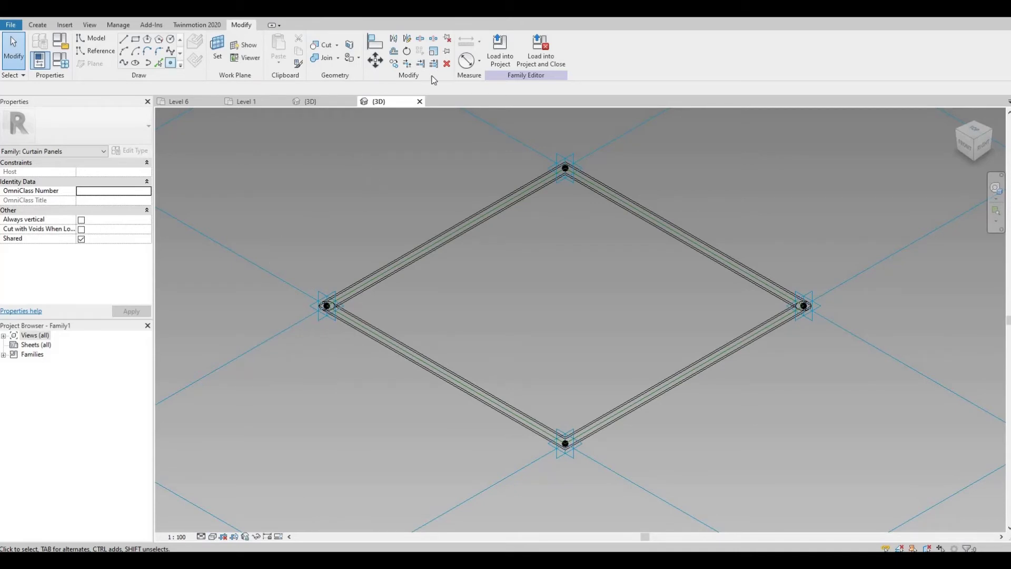
Reselect the chain of four reference lines and create a solid form from them
key("Tab")
left_click(413, 257)
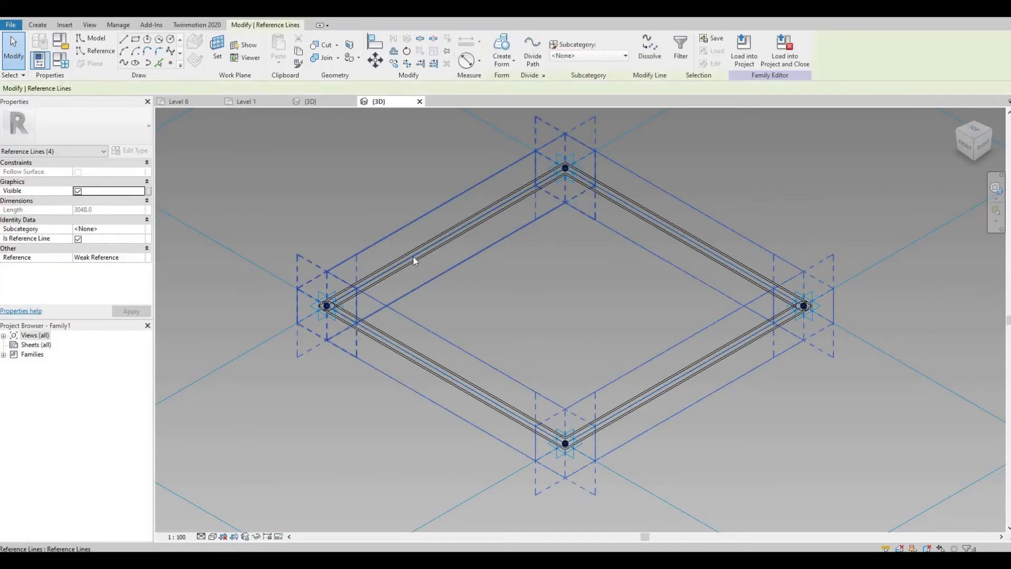
left_click(431, 261)
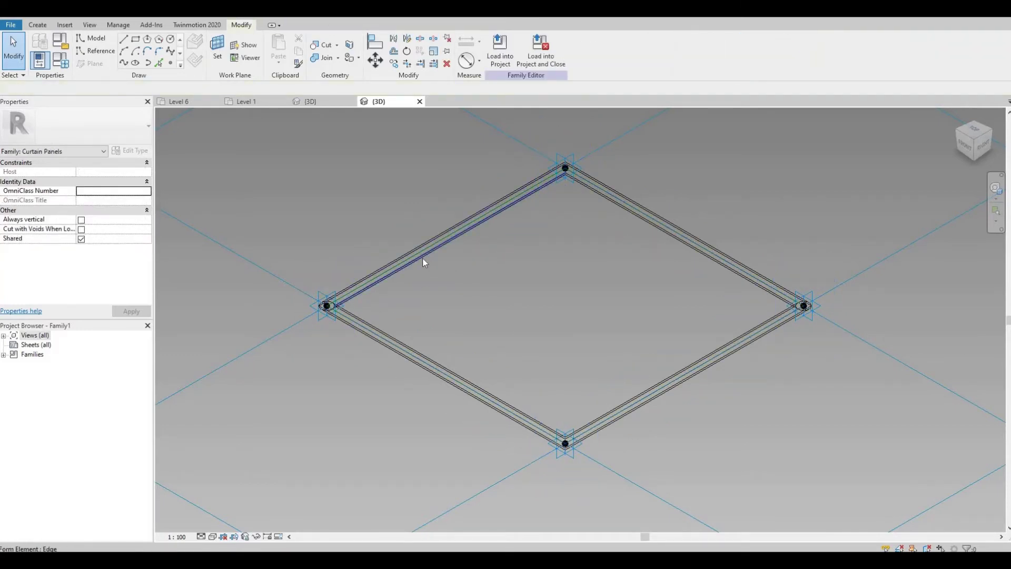
key("Tab")
key("Tab")
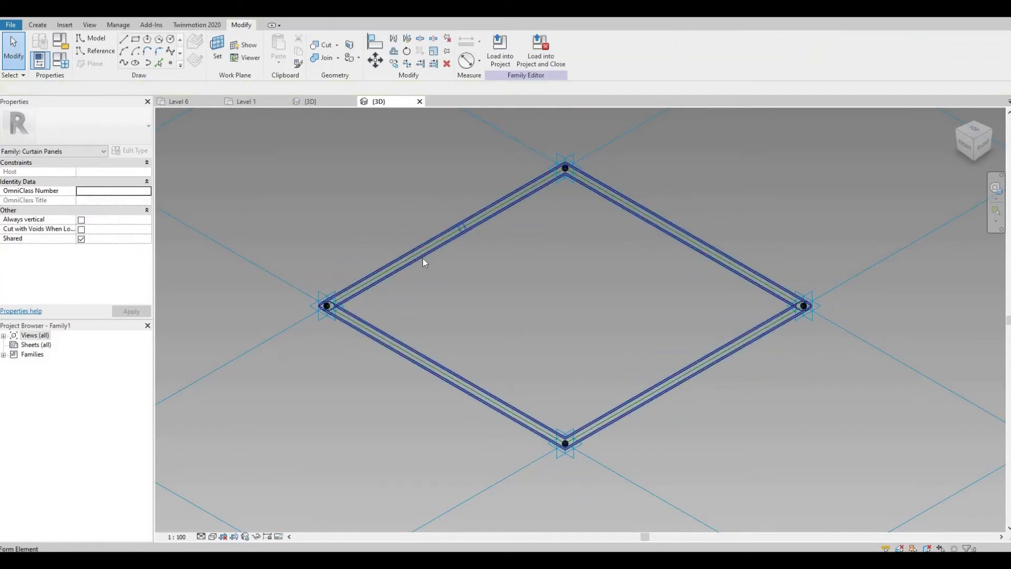
key("Tab")
left_click(422, 253)
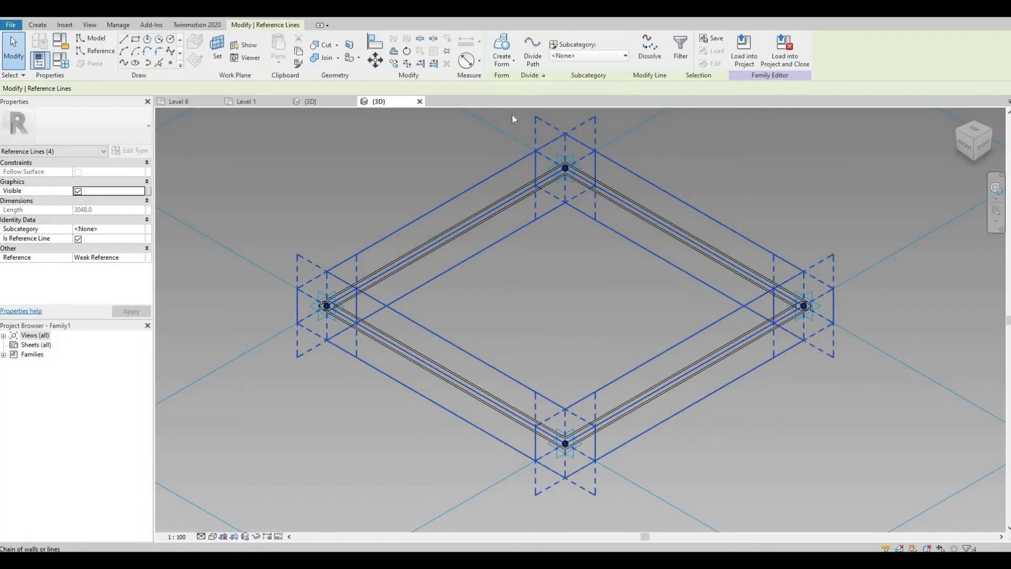
left_click(513, 65)
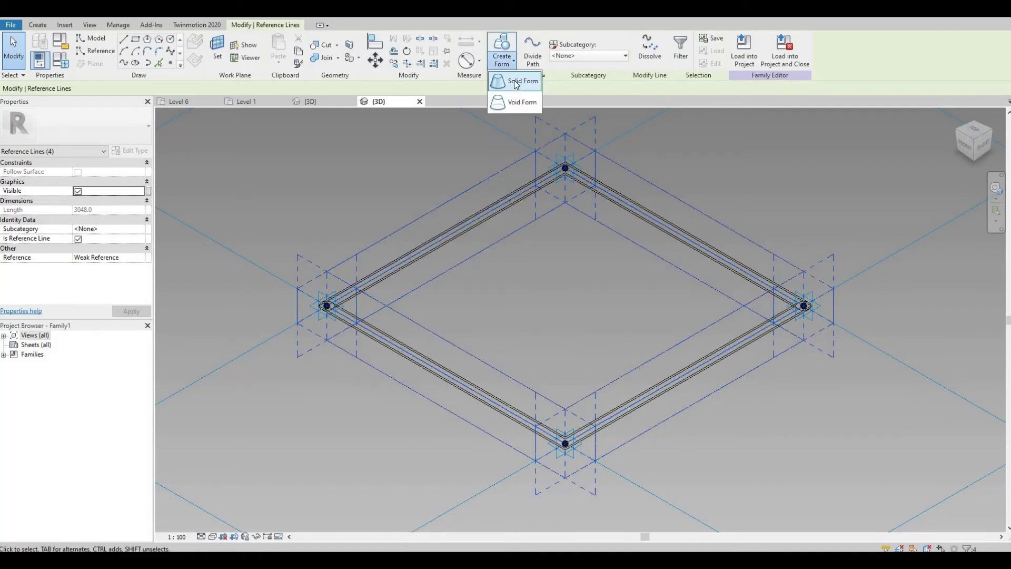
left_click(527, 80)
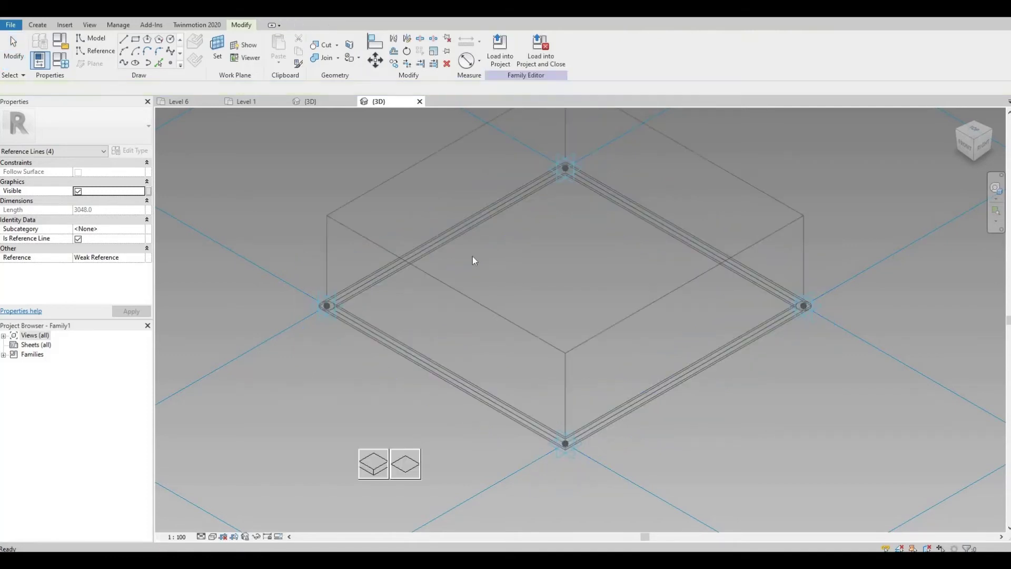
Choose the box form option and set its Positive Offset to 10
left_click(373, 464)
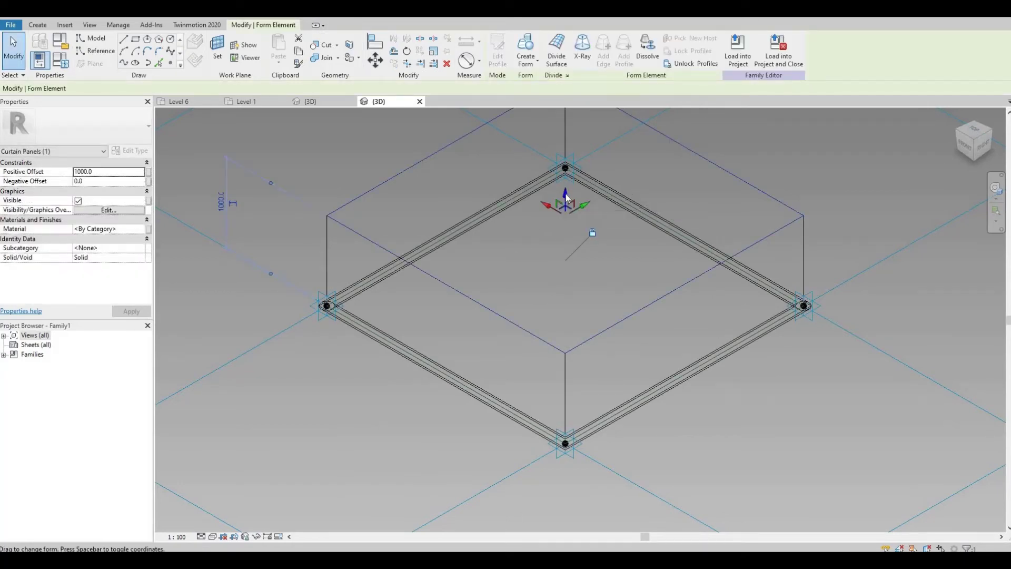
left_click_drag(567, 198, 569, 277)
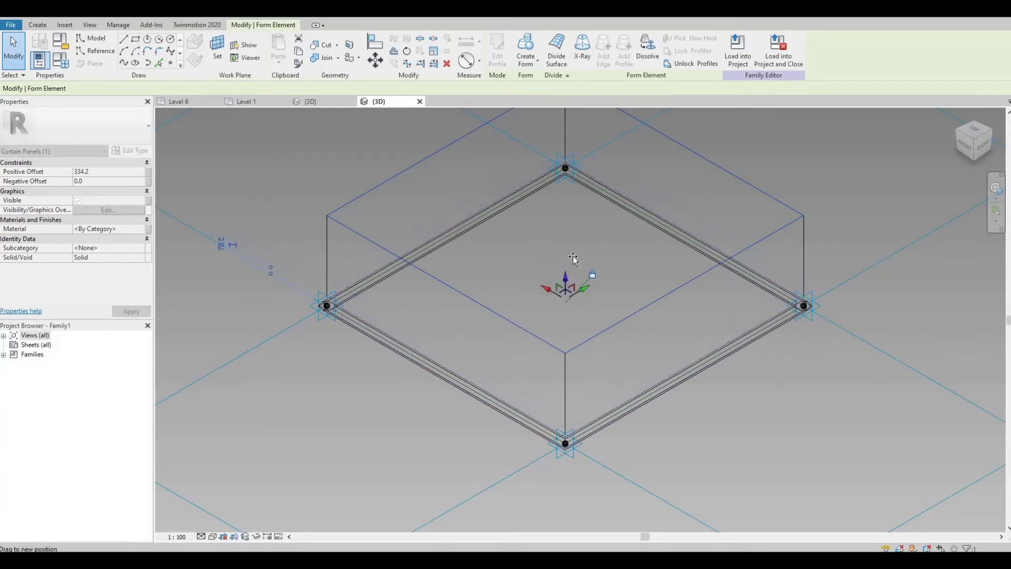
left_click(105, 171)
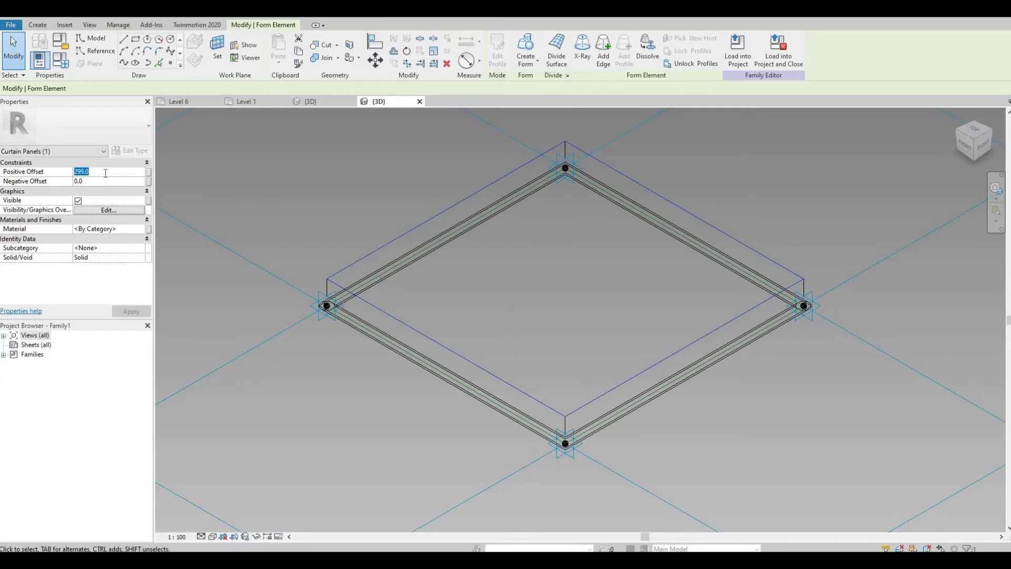
type("10")
left_click(130, 312)
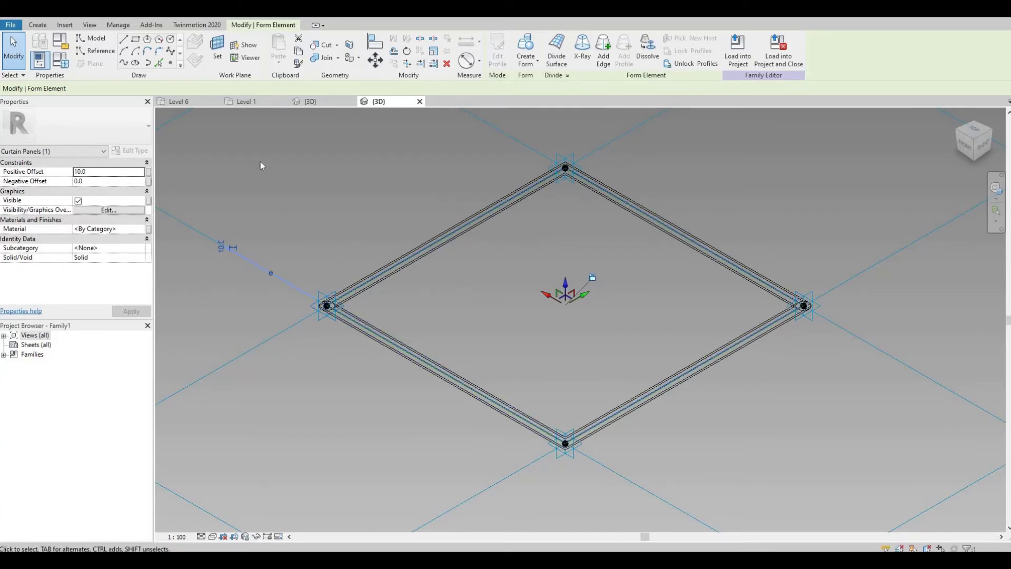
left_click(264, 195)
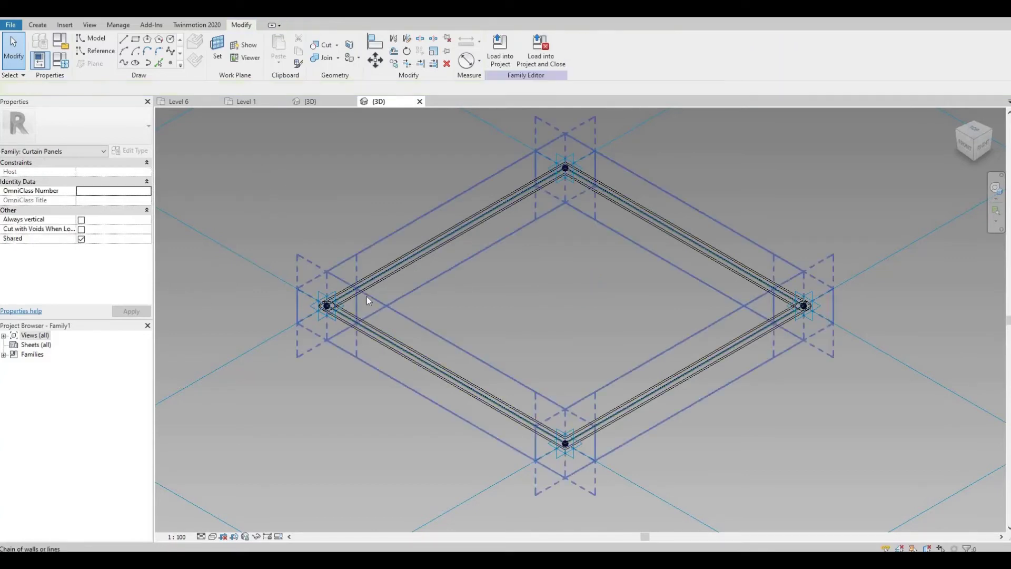
Open Family Types and add a Glass length parameter
left_click(61, 59)
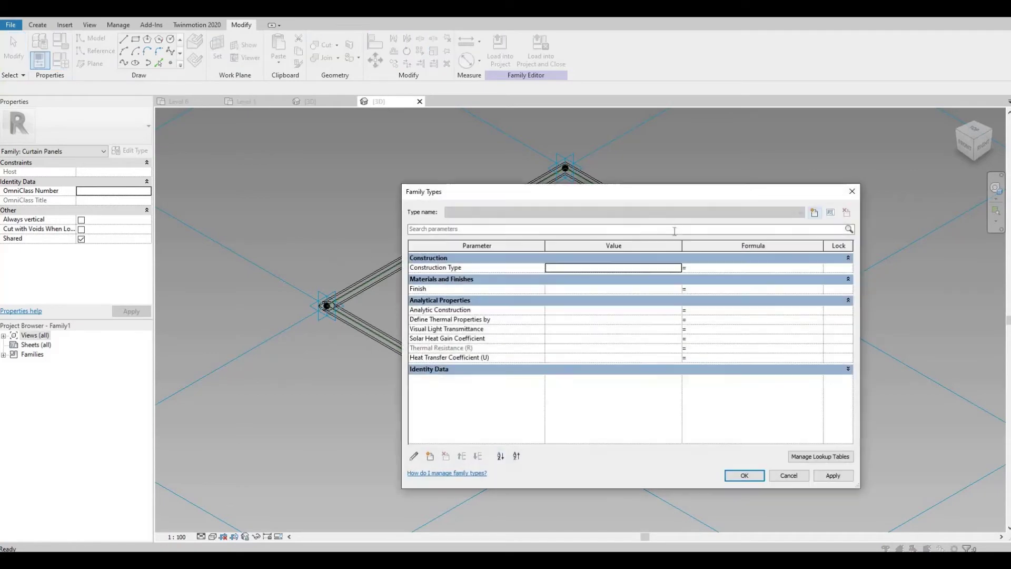
left_click_drag(677, 193, 356, 153)
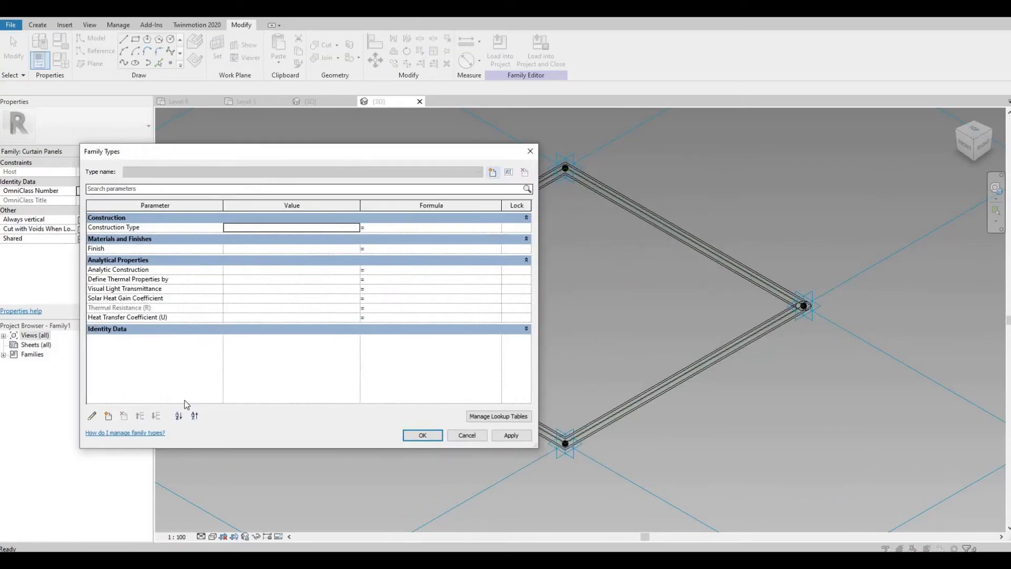
left_click(108, 416)
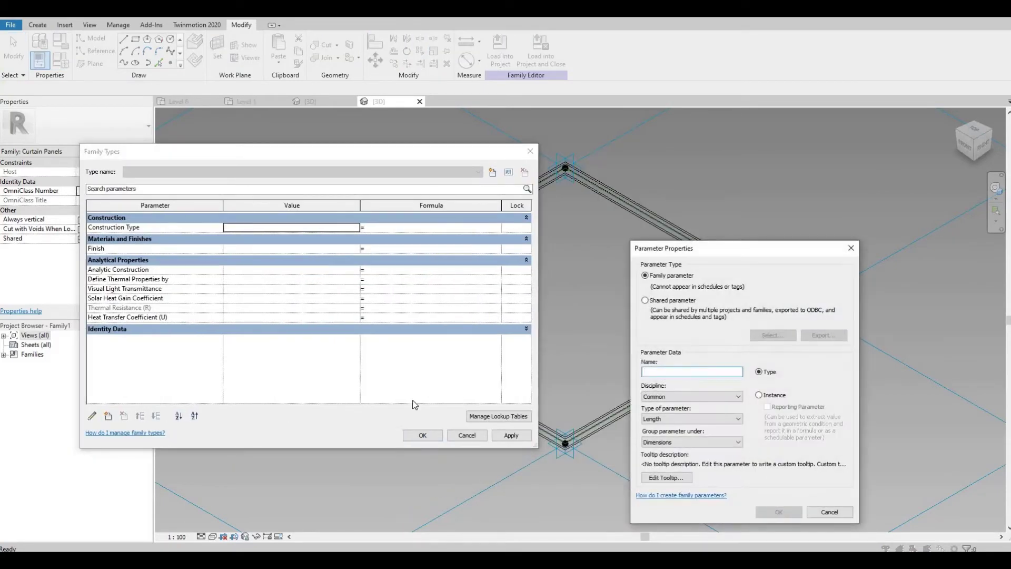
type("Glass")
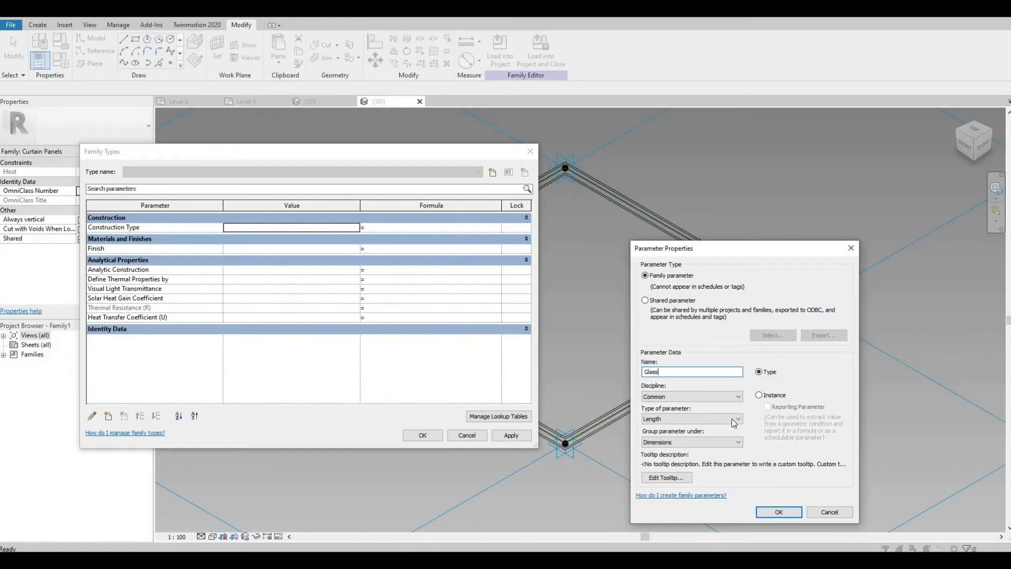
left_click(779, 512)
Add a Frame length parameter, apply and close, then select the frame sweep form
left_click(109, 417)
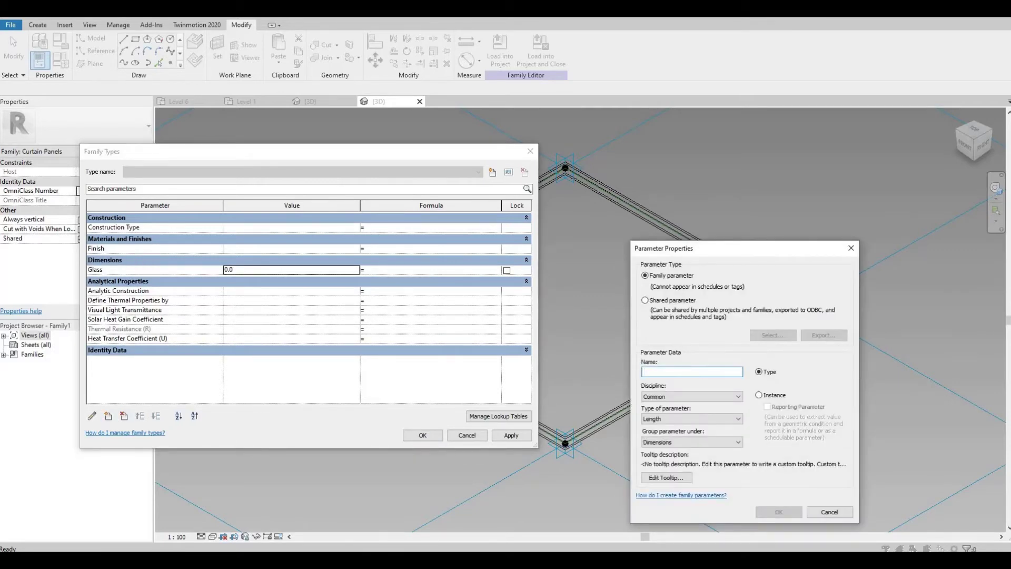
type("Frame")
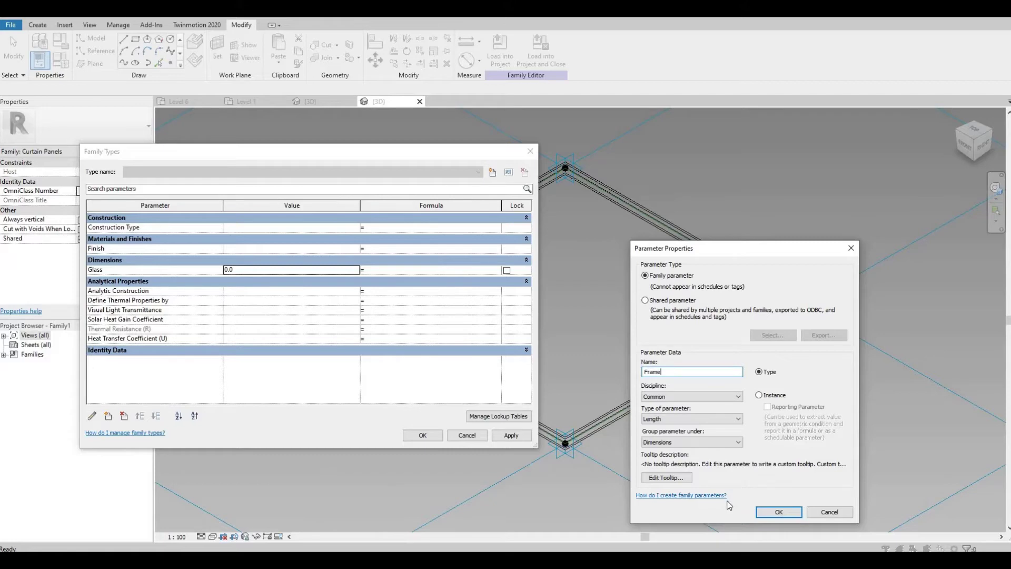
left_click(774, 512)
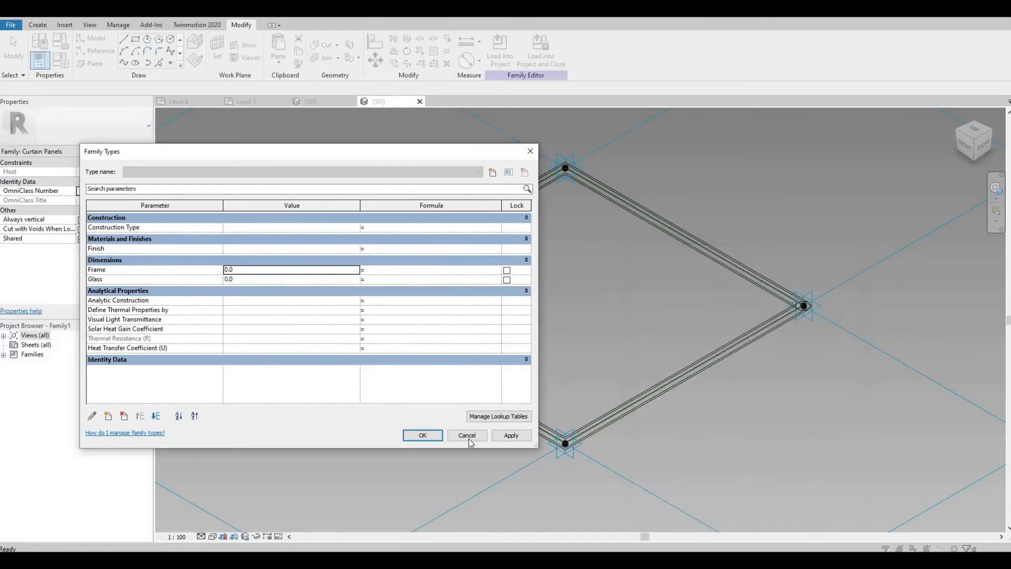
left_click(516, 439)
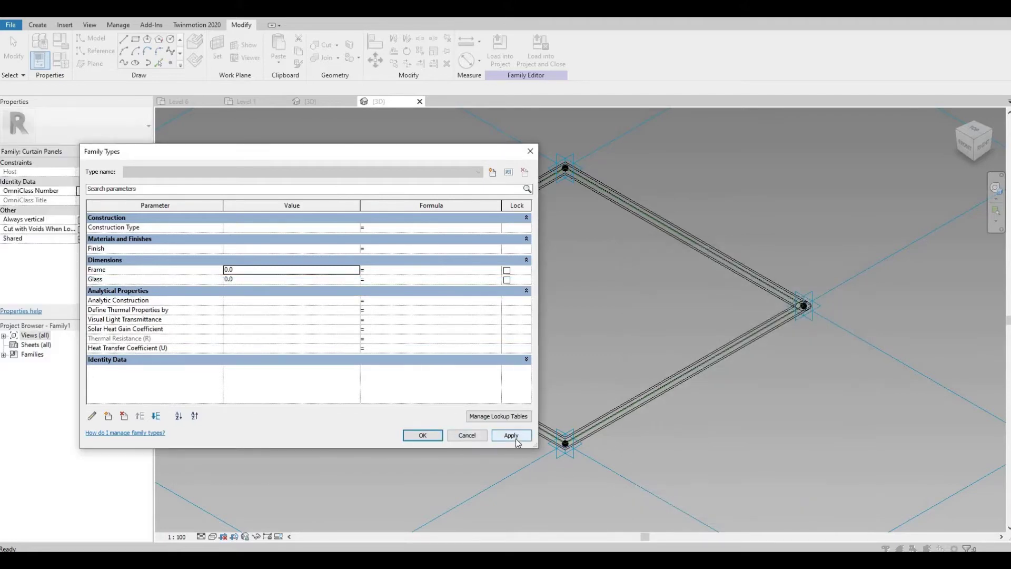
left_click(423, 436)
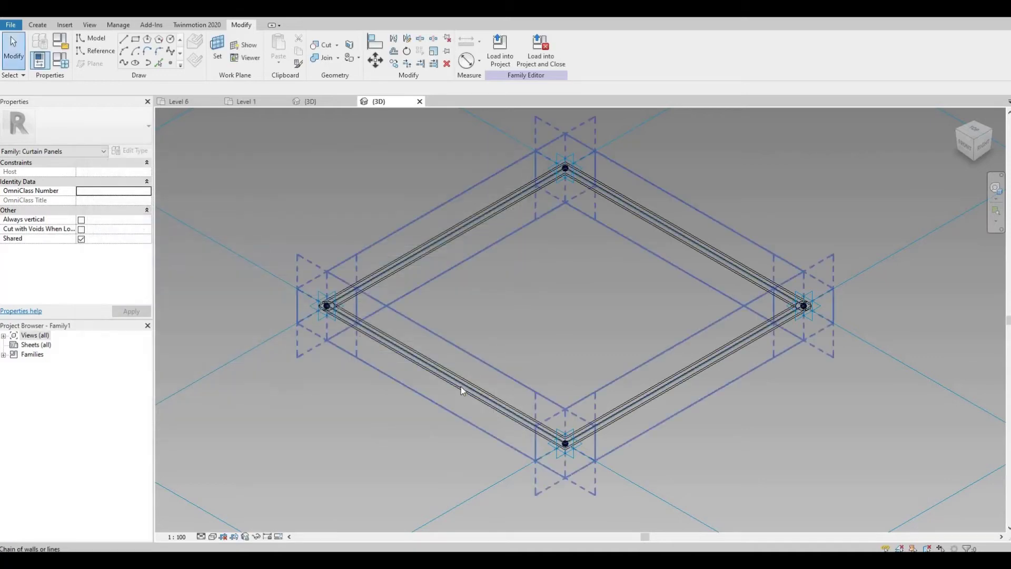
key("Tab")
key("Tab")
key("Tab")
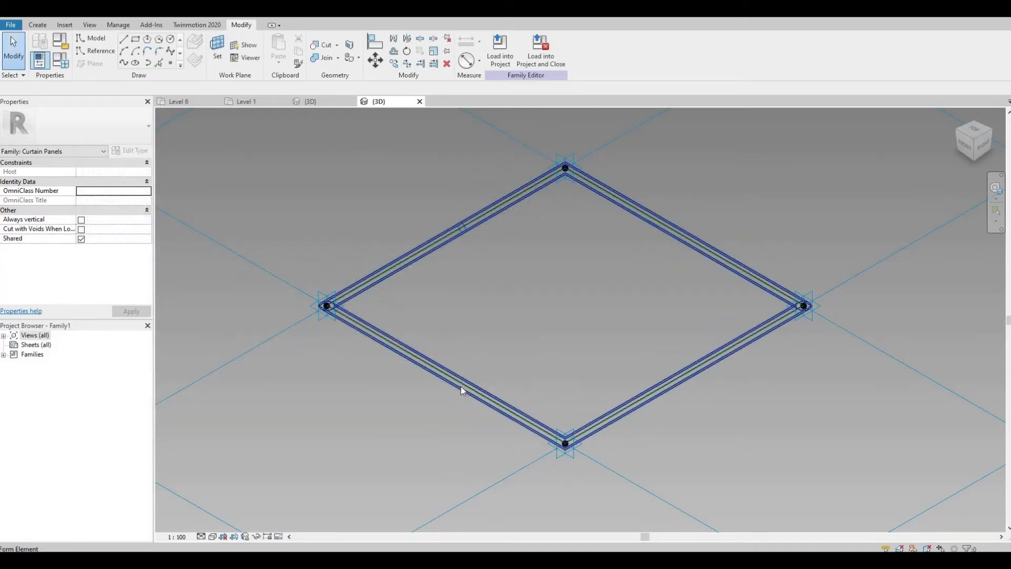
left_click(461, 387)
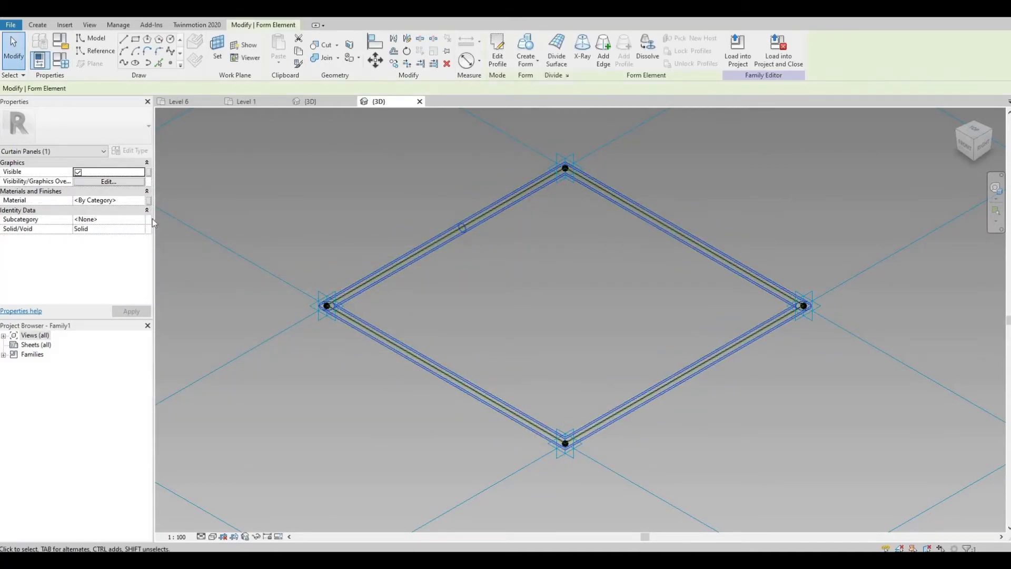
Start associating the frame form's material with a family parameter, then cancel out
left_click(149, 200)
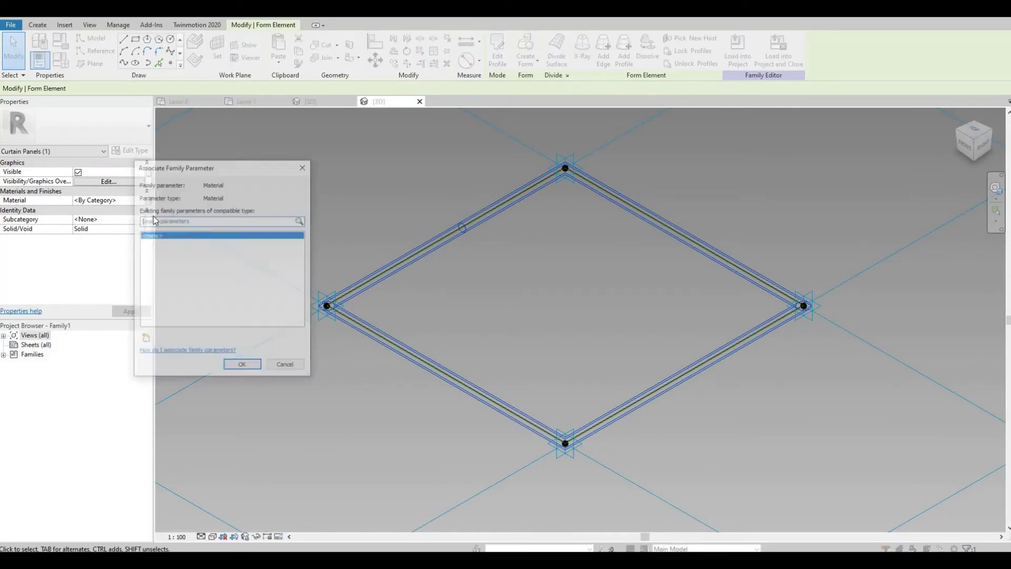
left_click(146, 340)
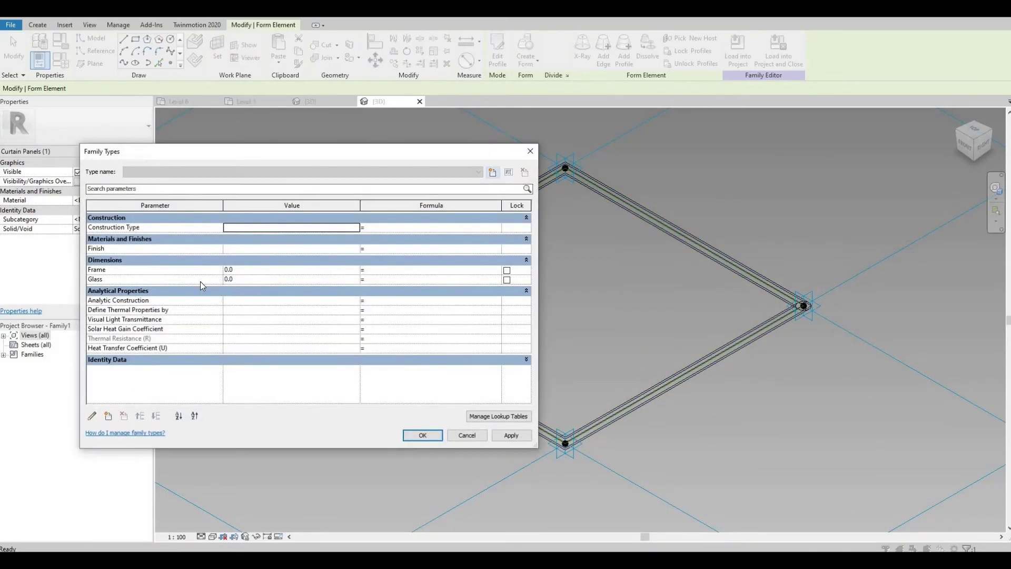
left_click(191, 270)
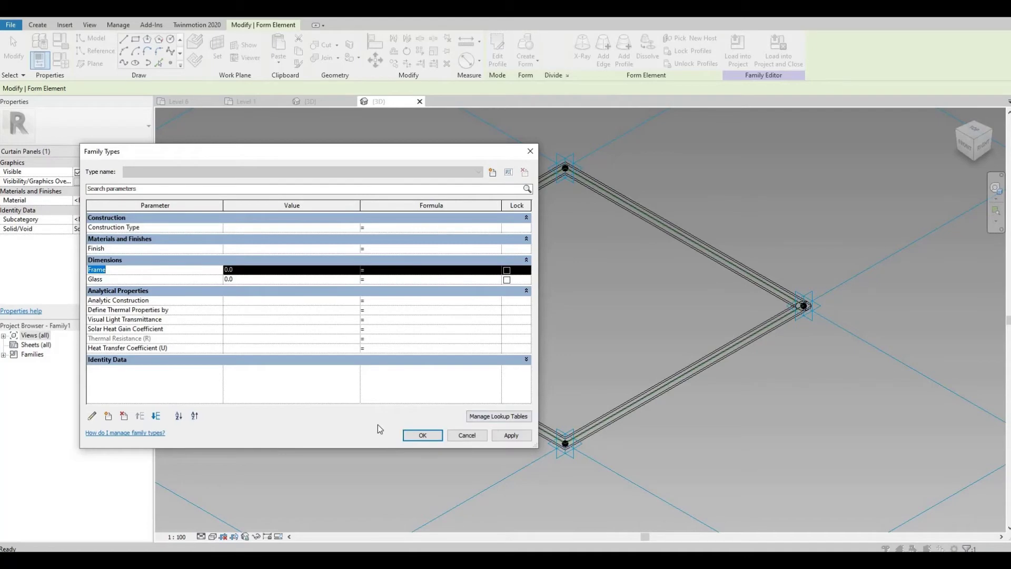
key("Escape")
key("Escape")
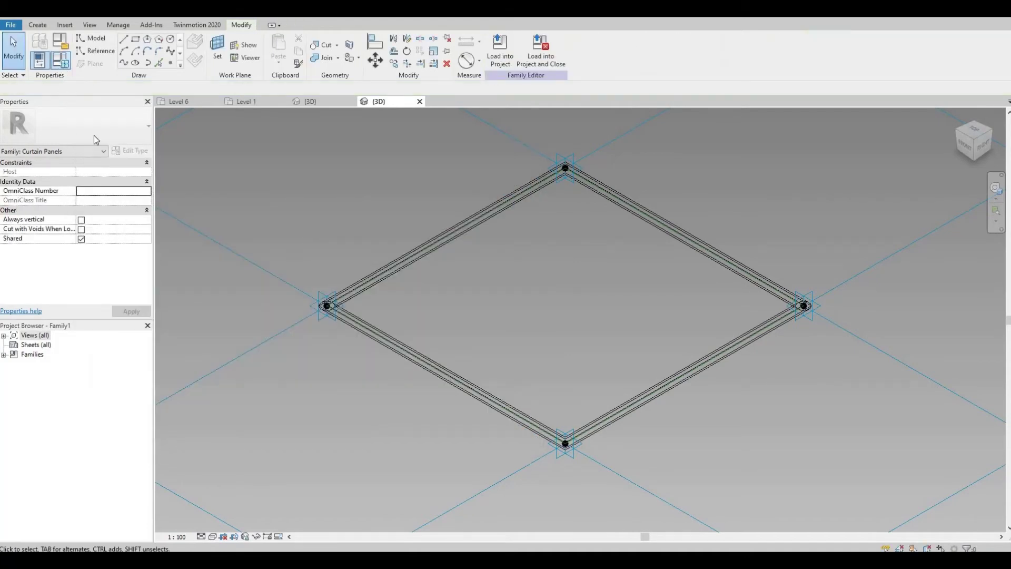
Reopen Family Types with FT and delete the Frame and Glass parameters
key("f")
key("t")
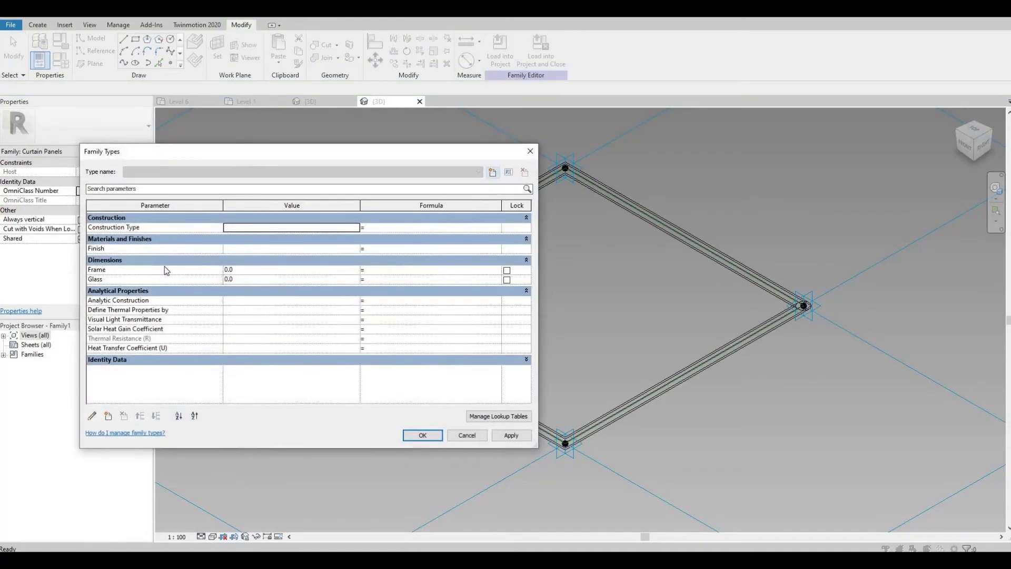
left_click(133, 269)
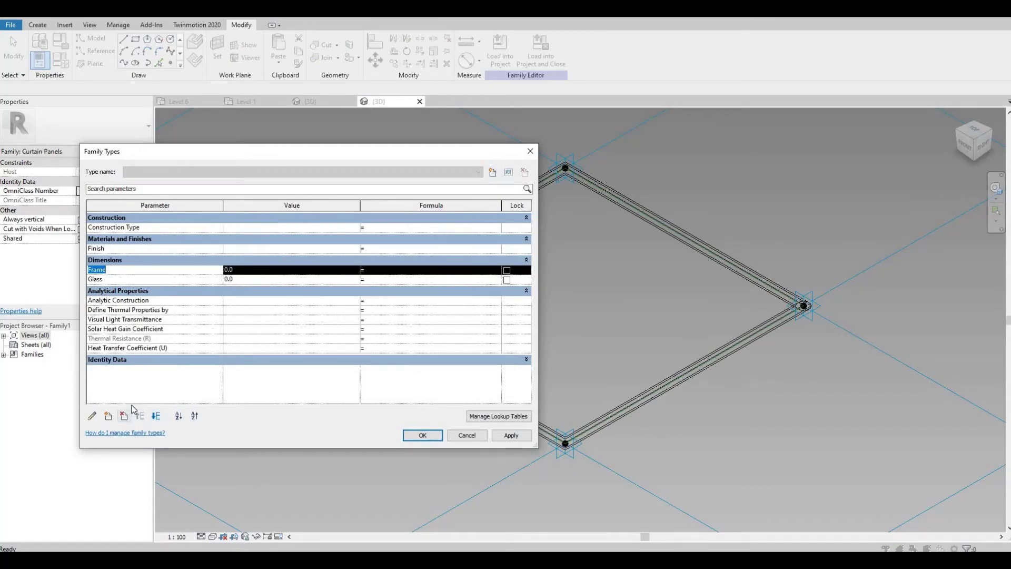
left_click(124, 416)
key("Return")
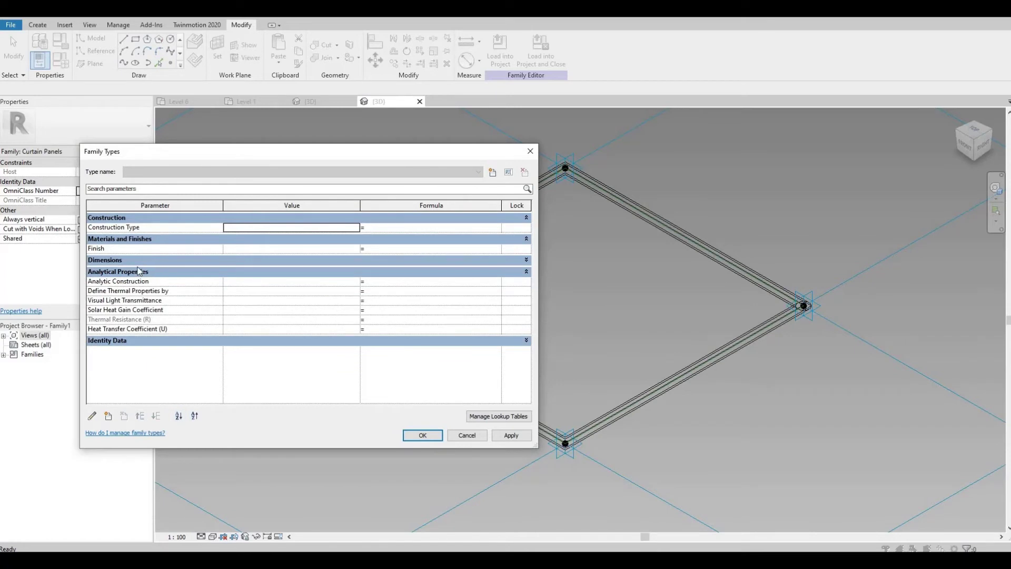
left_click(134, 269)
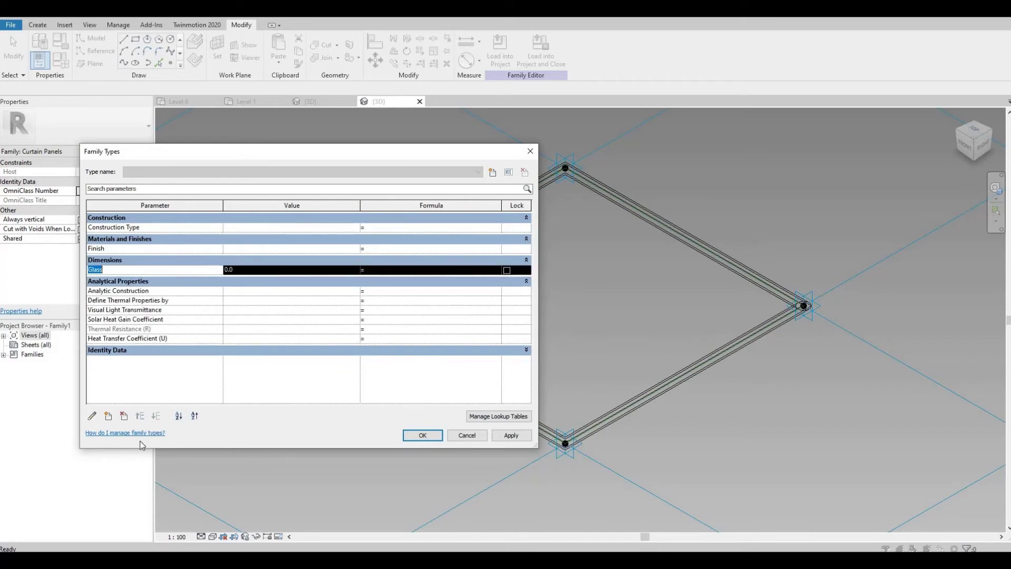
left_click(124, 416)
Confirm the Glass deletion and add a Glass parameter of type Material
left_click(531, 284)
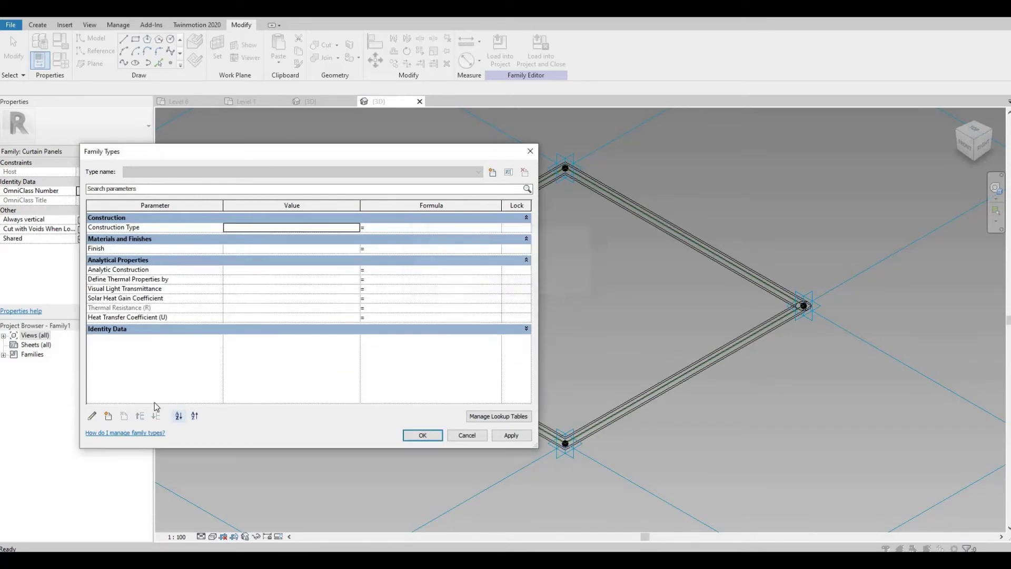
left_click(110, 416)
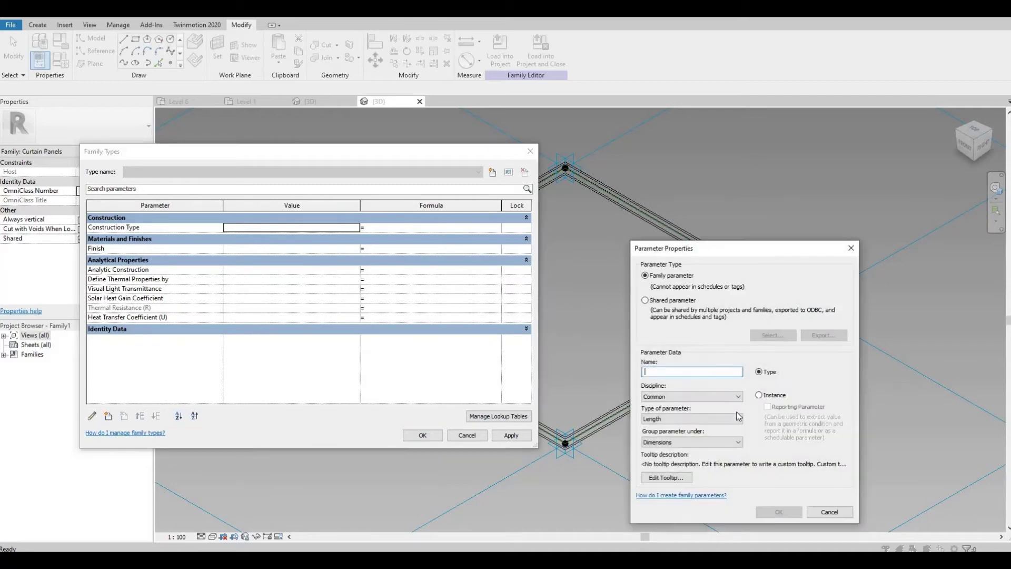
left_click(696, 421)
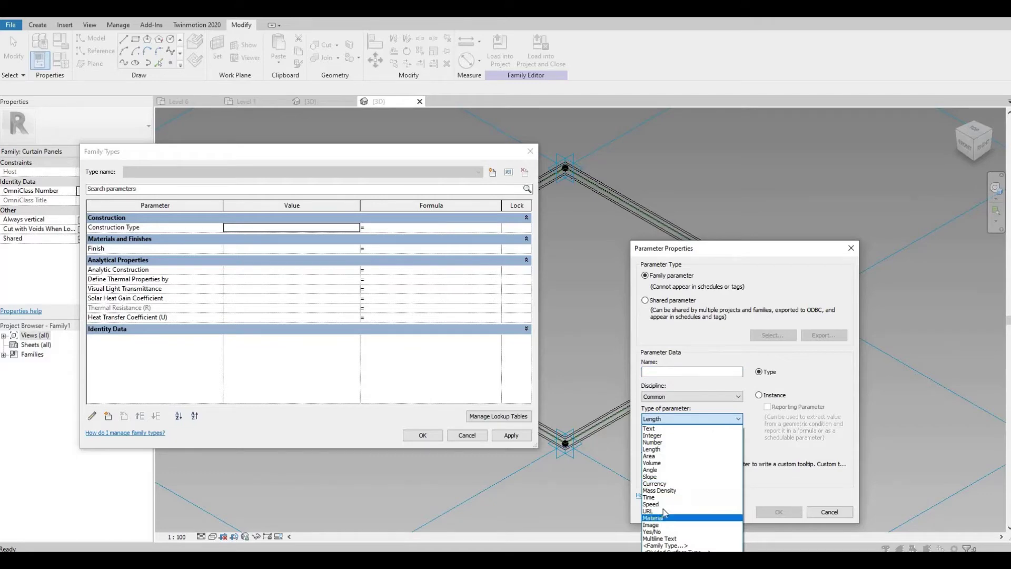
left_click(691, 371)
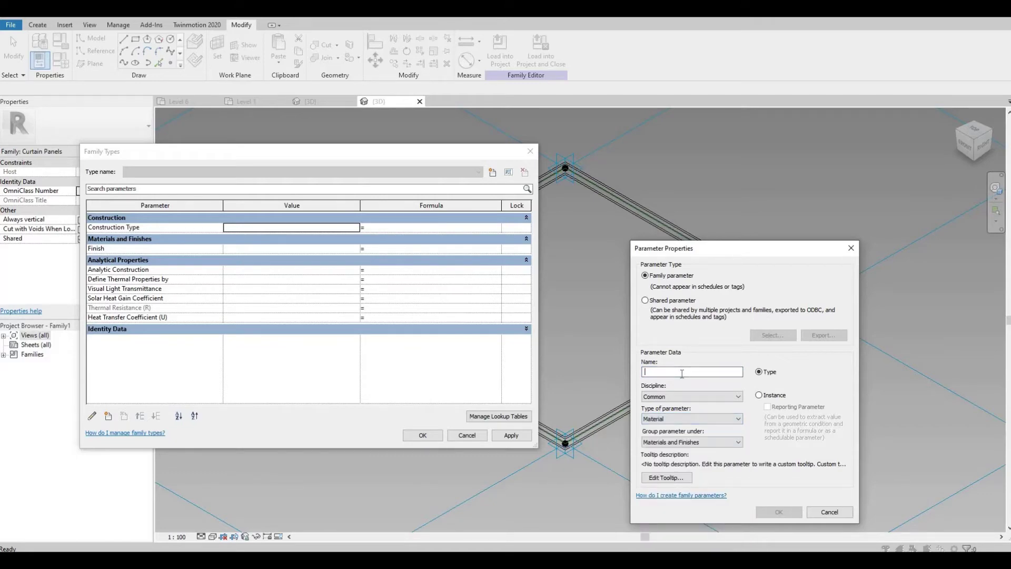
type("Glass")
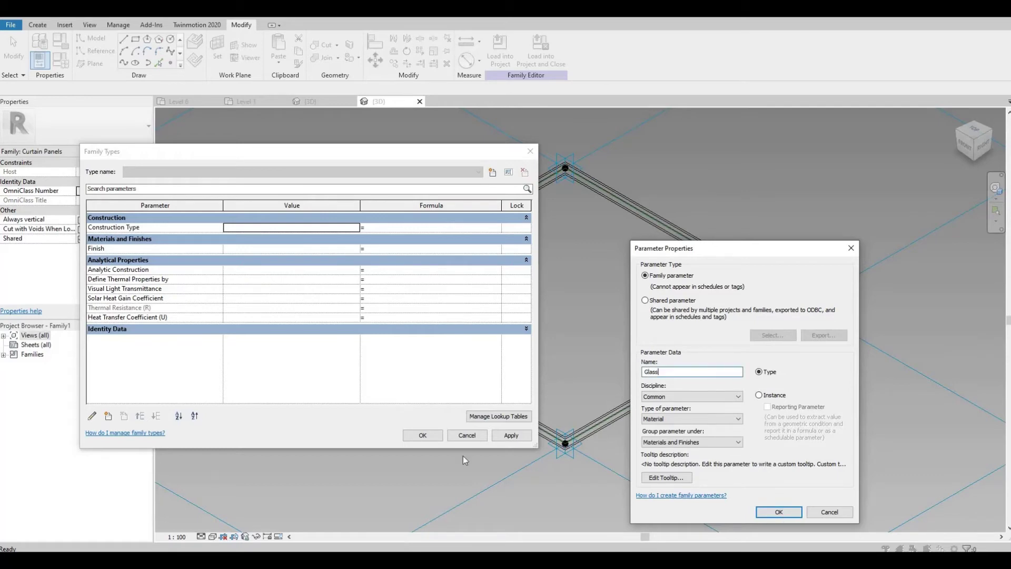
key("Return")
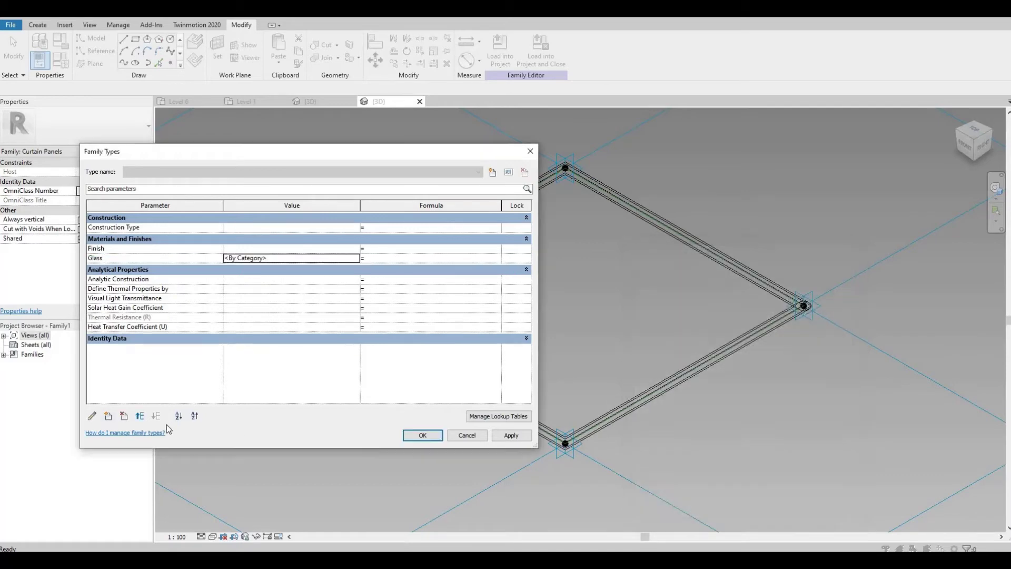
Add a second Material-type parameter named Frame
left_click(108, 419)
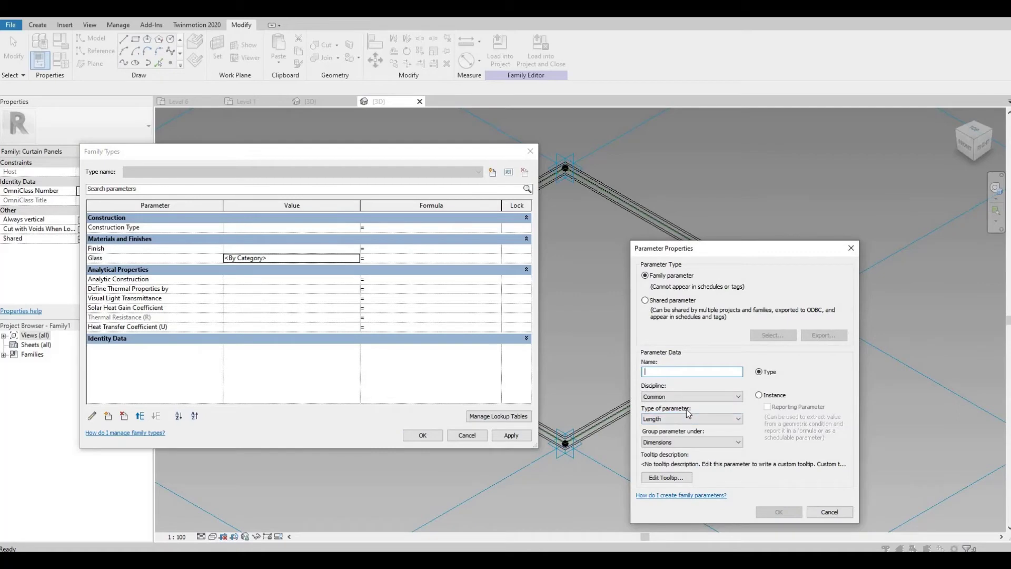
left_click(679, 420)
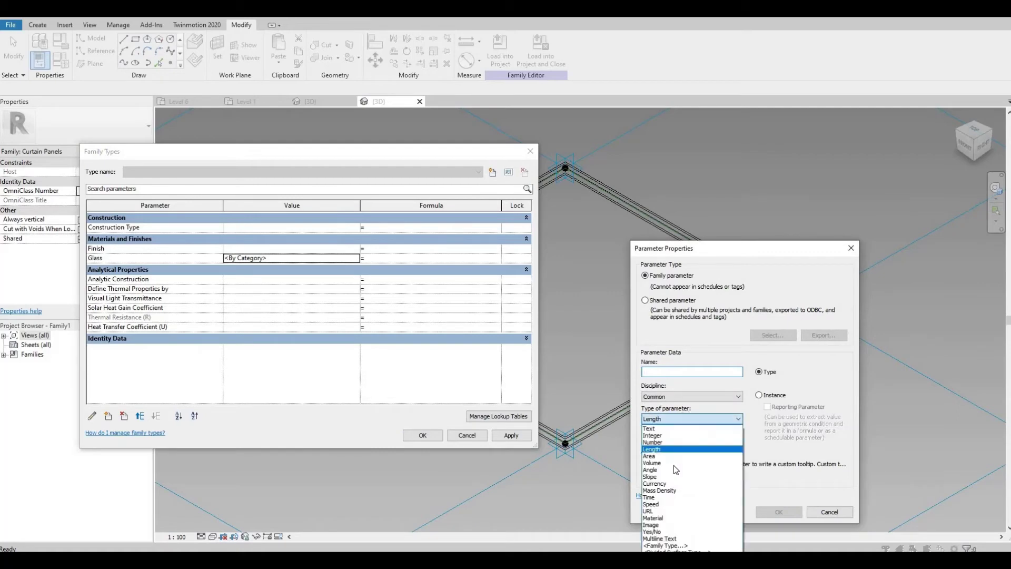
left_click(658, 518)
left_click(668, 371)
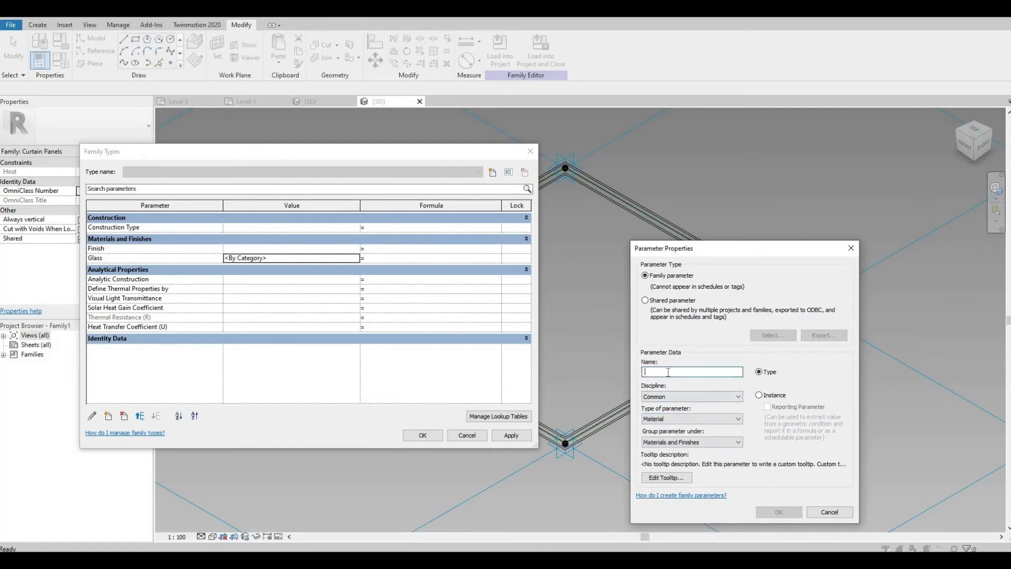
type("Frame")
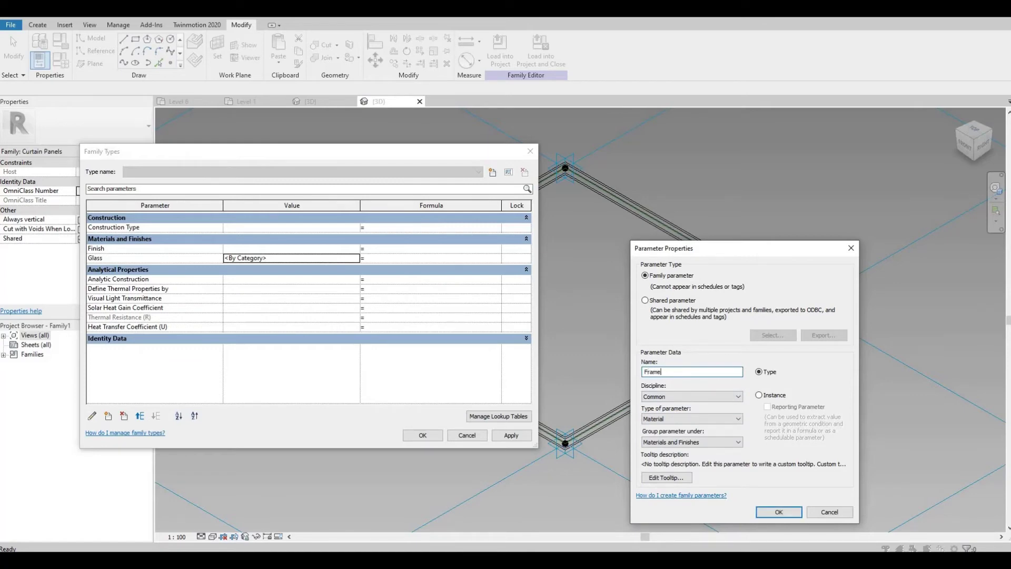
left_click(764, 513)
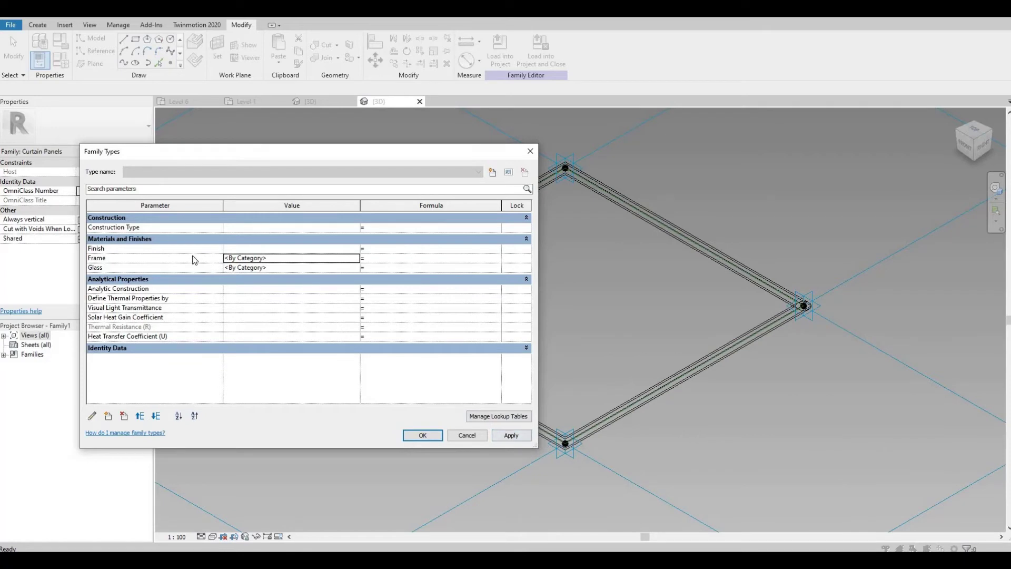
left_click(111, 248)
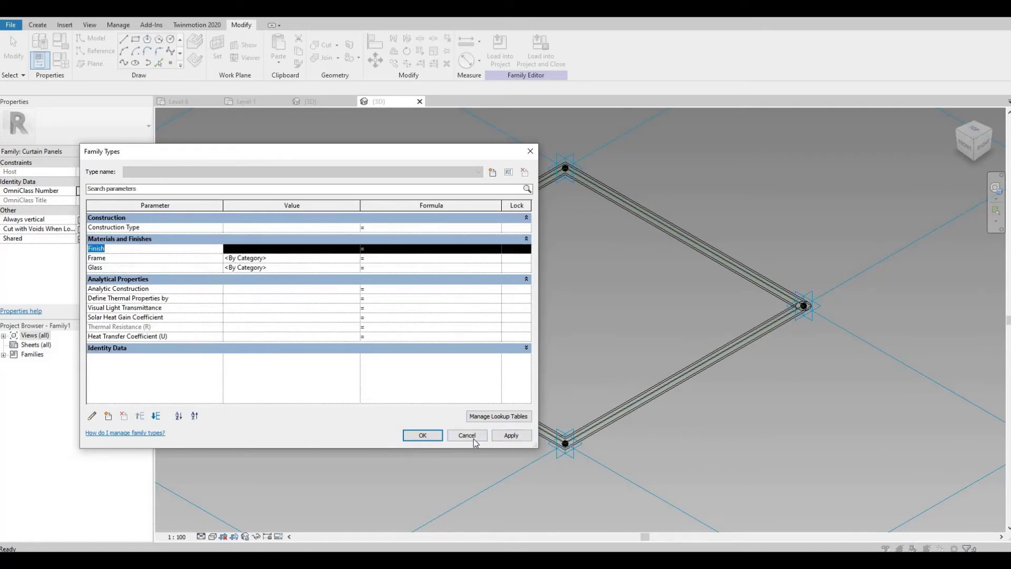
Close Family Types and link the frame sweep's material to the Frame parameter
left_click(423, 435)
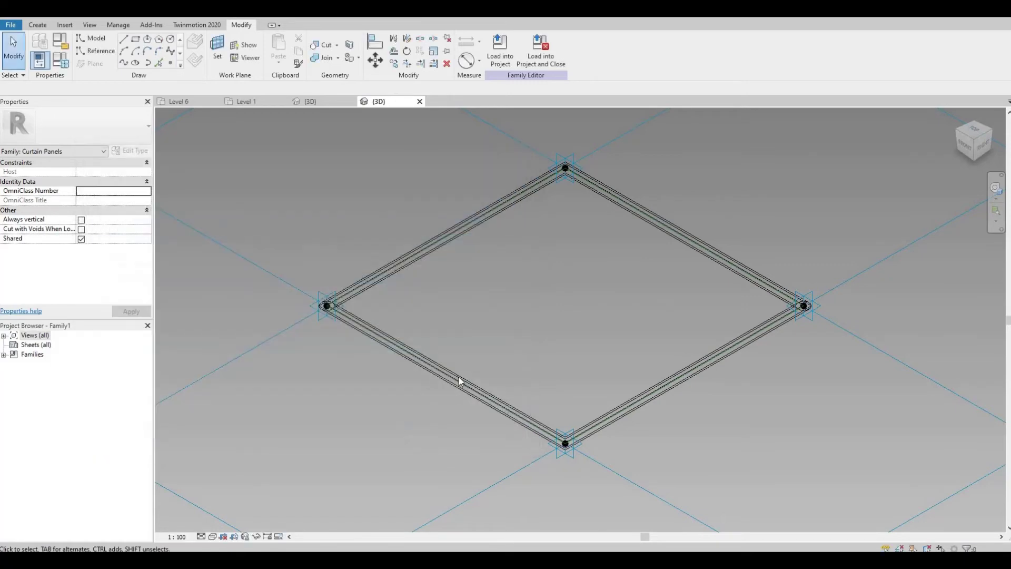
left_click(459, 377)
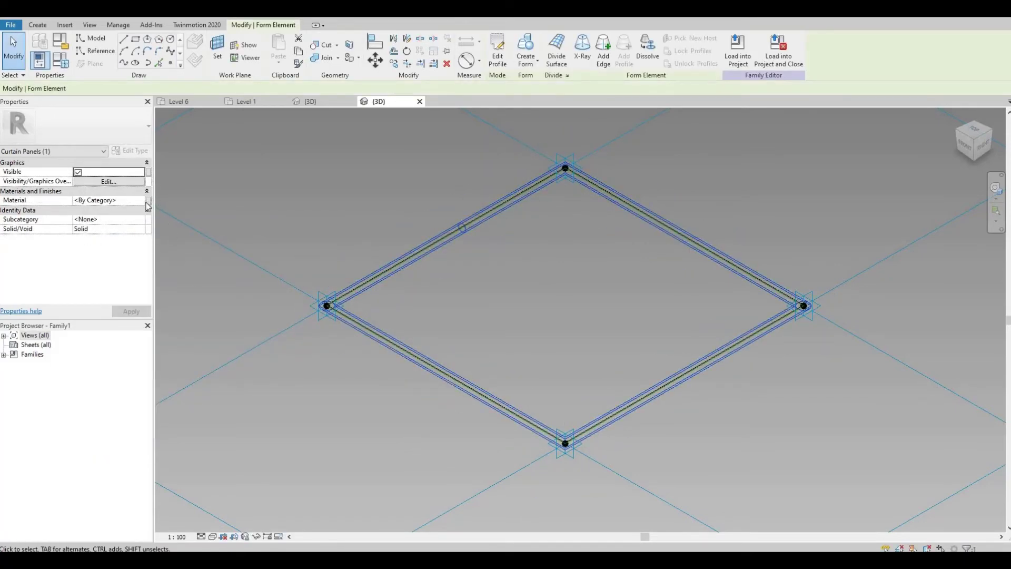
left_click(148, 203)
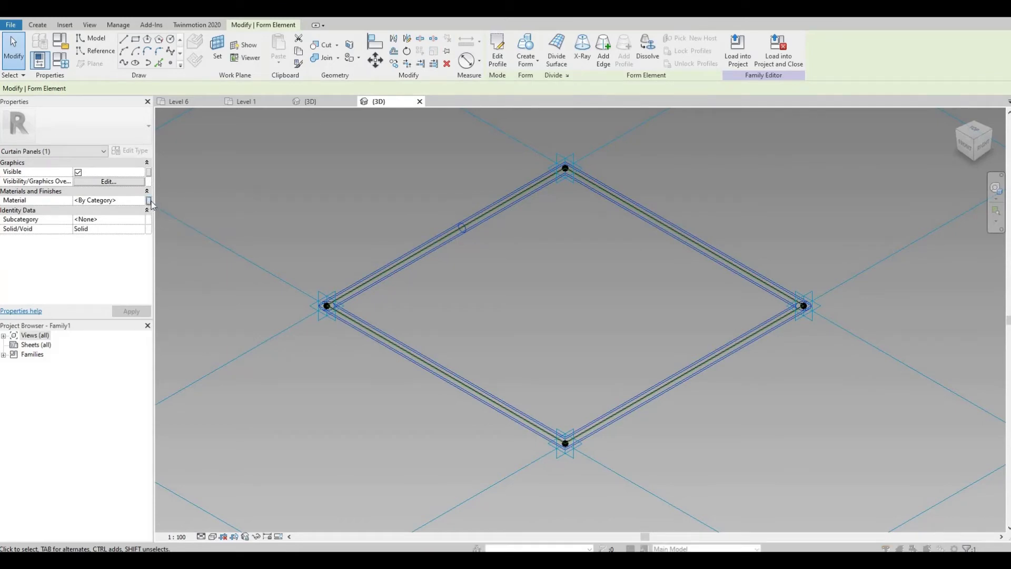
left_click(155, 243)
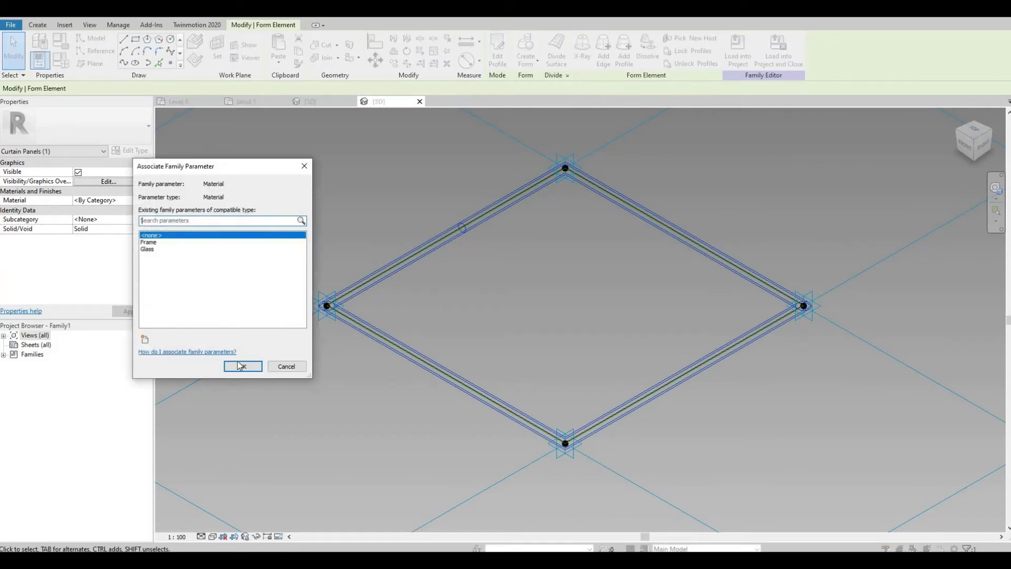
left_click(244, 366)
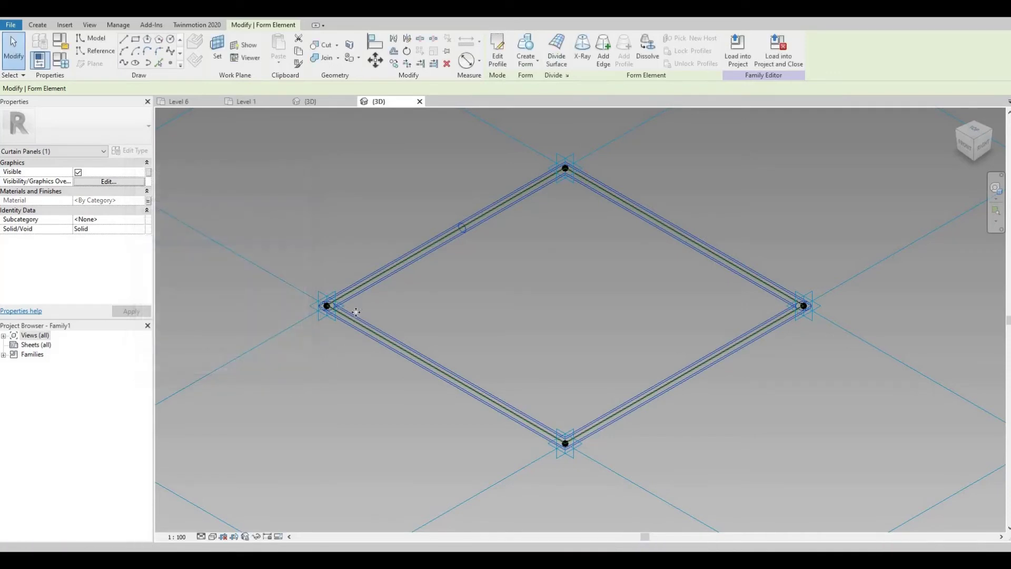
left_click(367, 304)
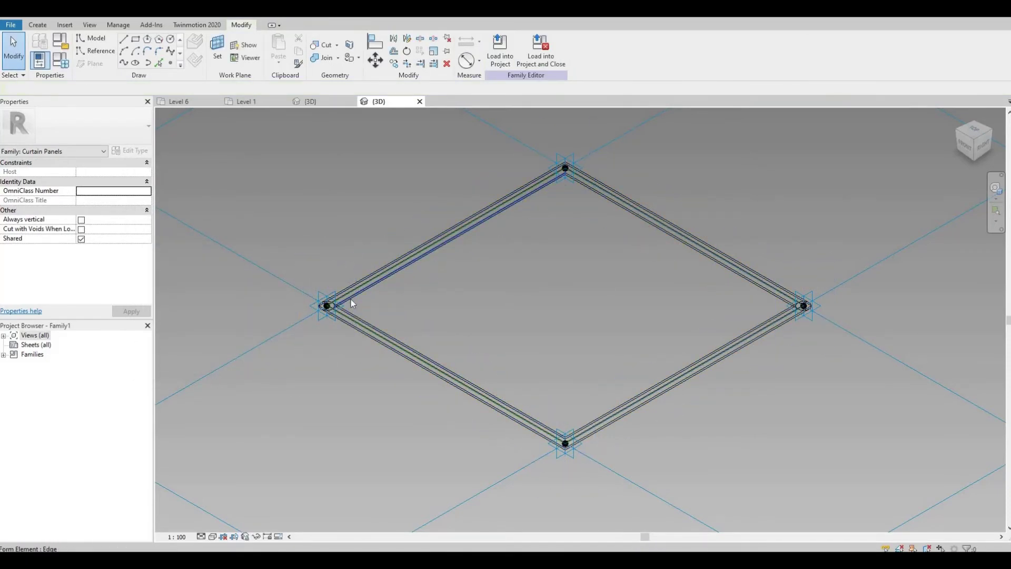
Preview the panel in Hidden Line, return to Wireframe, and select the four reference lines
key("Tab")
key("Tab")
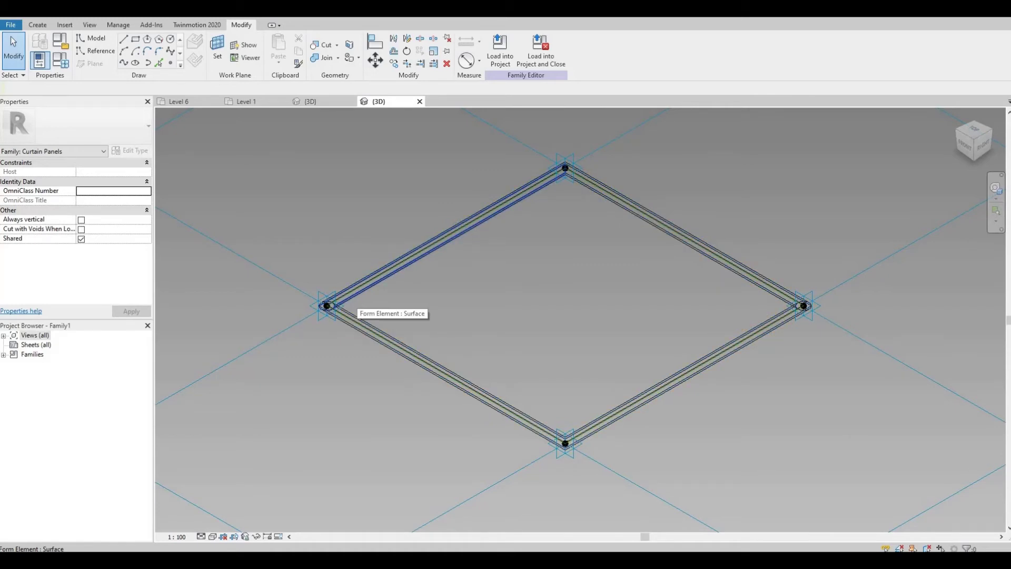
left_click(213, 537)
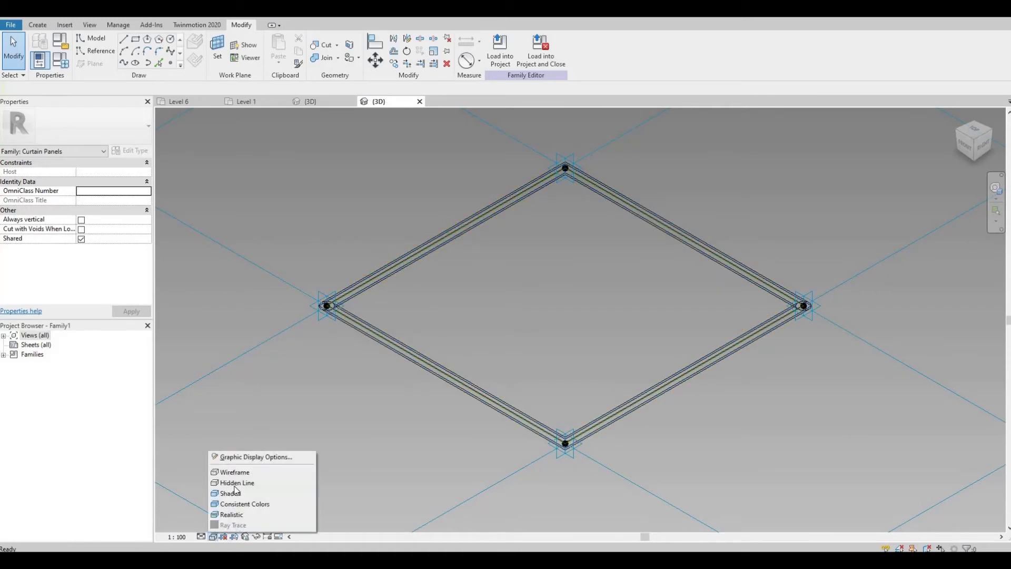
left_click(237, 482)
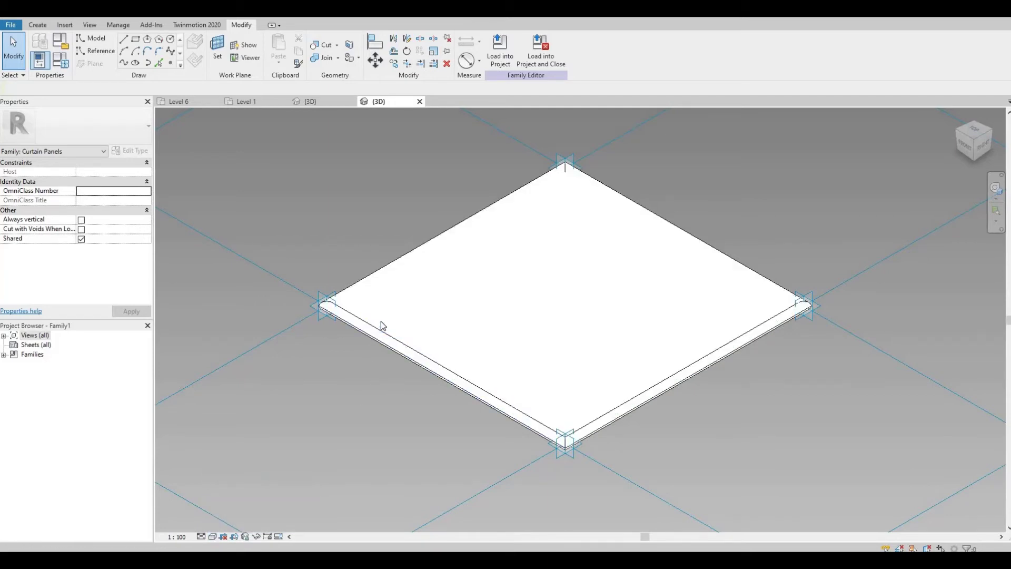
left_click(213, 537)
left_click(235, 472)
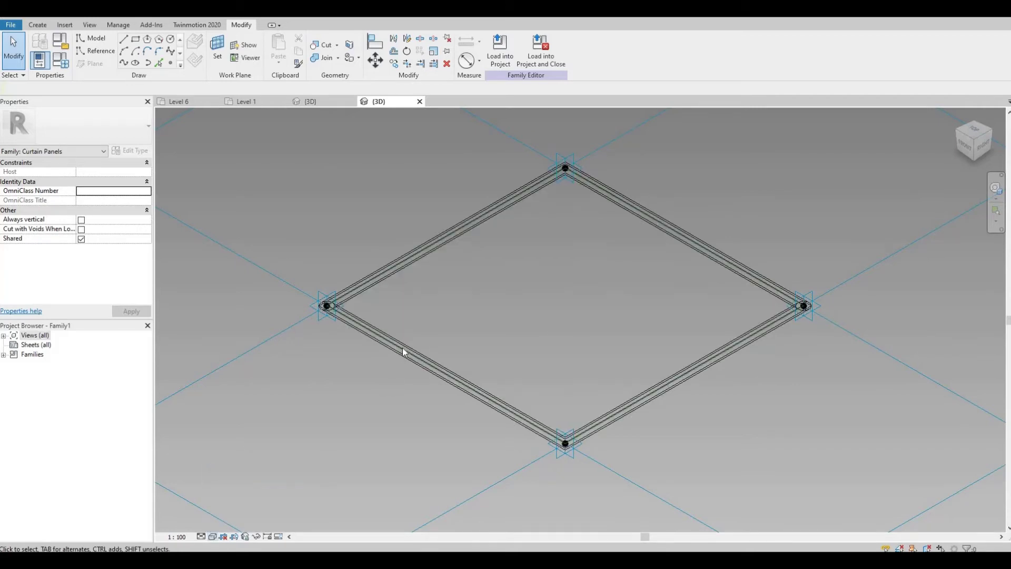
left_click(403, 347)
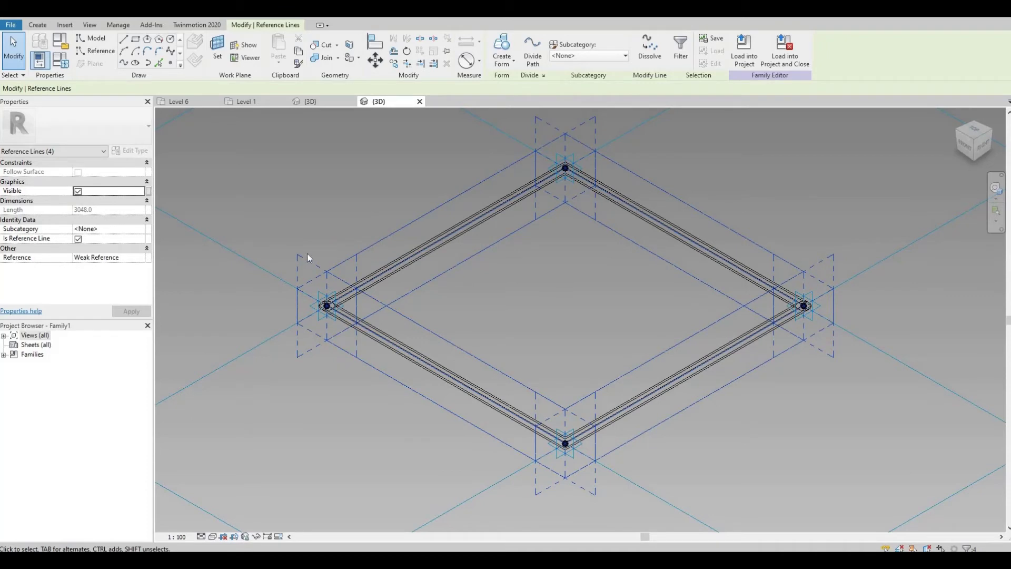
Select the glass panel form and associate its material with the Glass parameter
key("Escape")
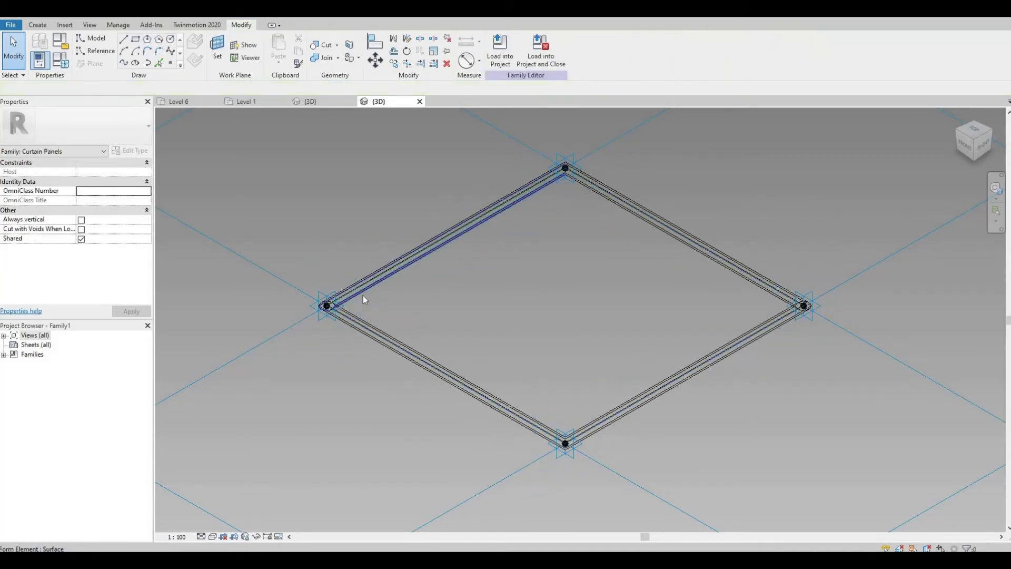
key("Tab")
left_click(149, 230)
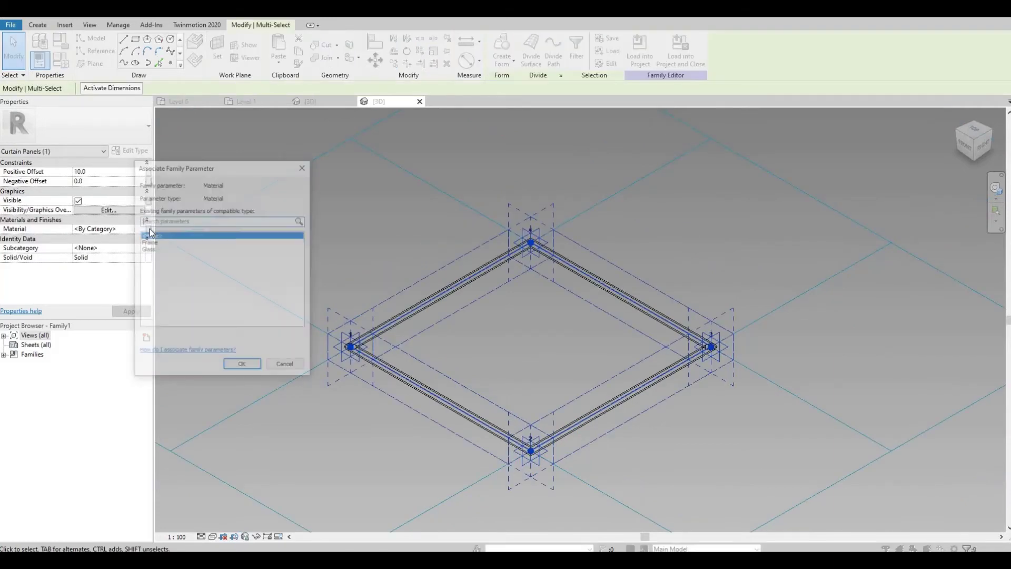
left_click(152, 250)
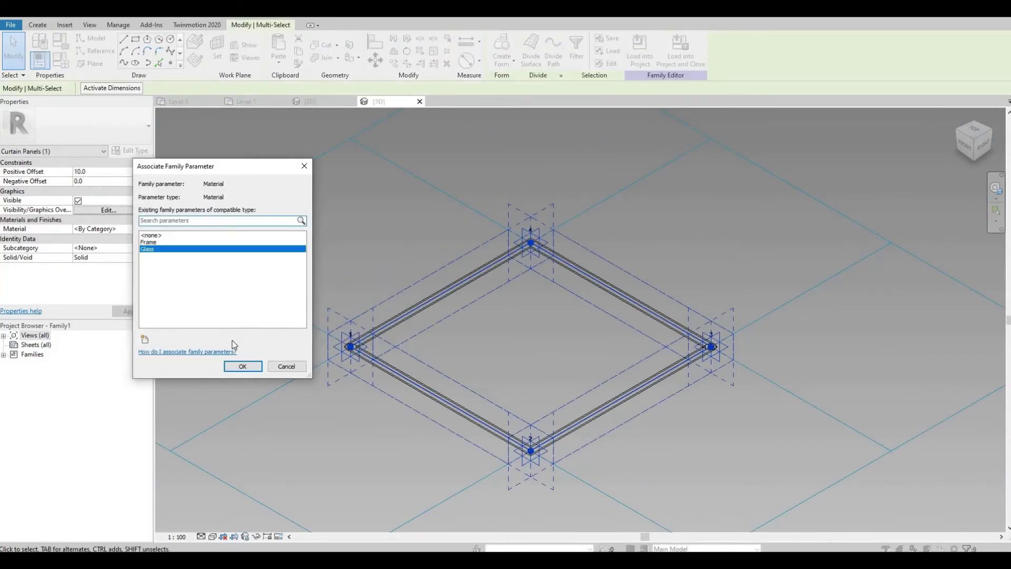
left_click(241, 368)
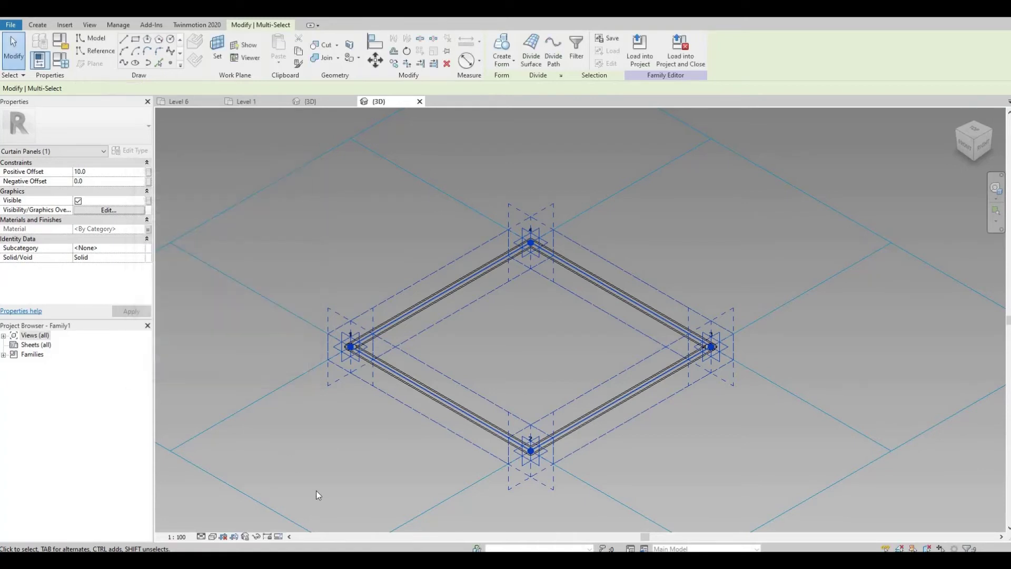
Preview the panel in Shaded visual style and clear the selection
left_click(211, 537)
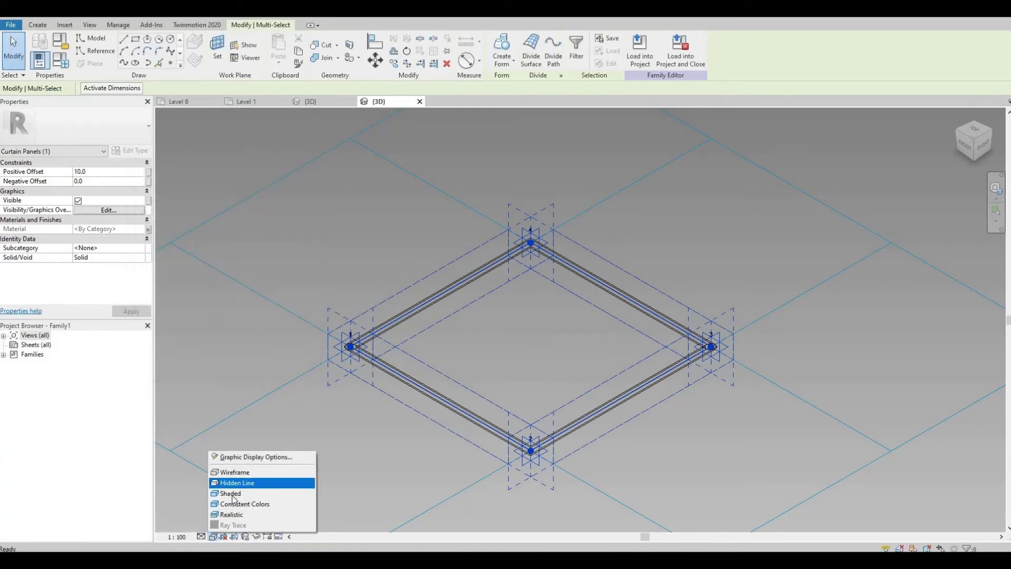
left_click(231, 494)
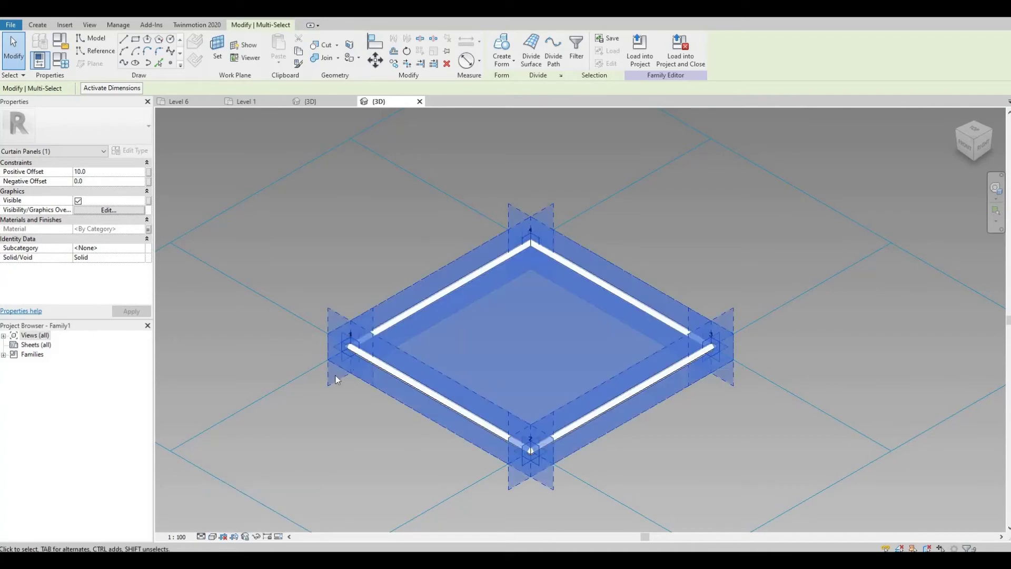
key("Escape")
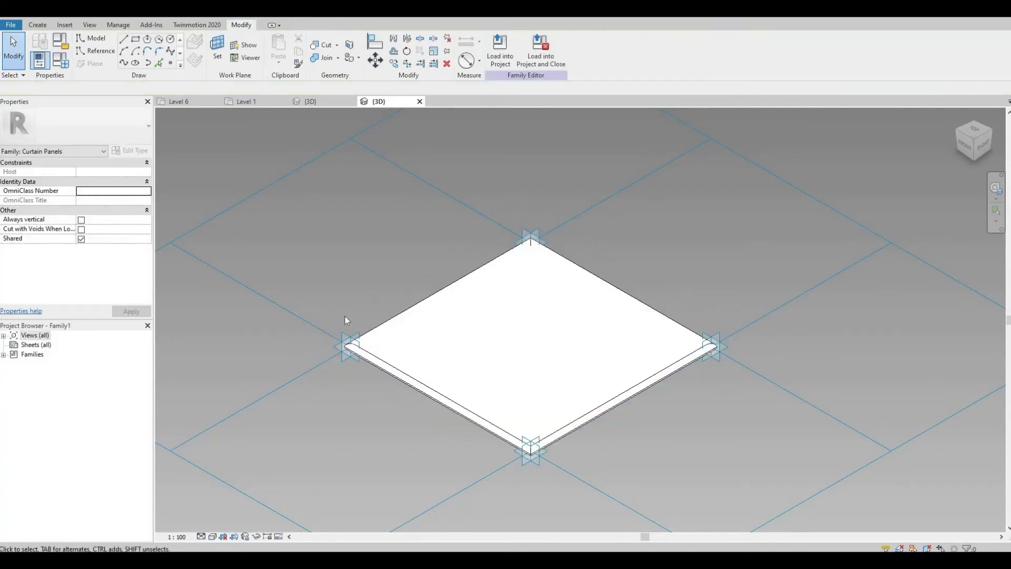
Set the Glass material parameter to Door, Glazing via the Material Browser and apply
left_click(66, 67)
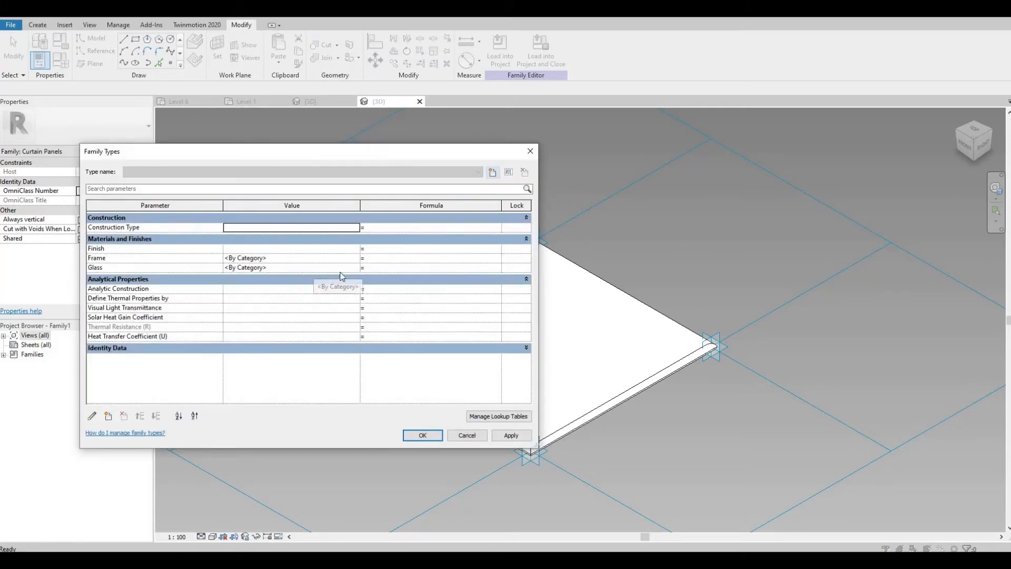
left_click(350, 269)
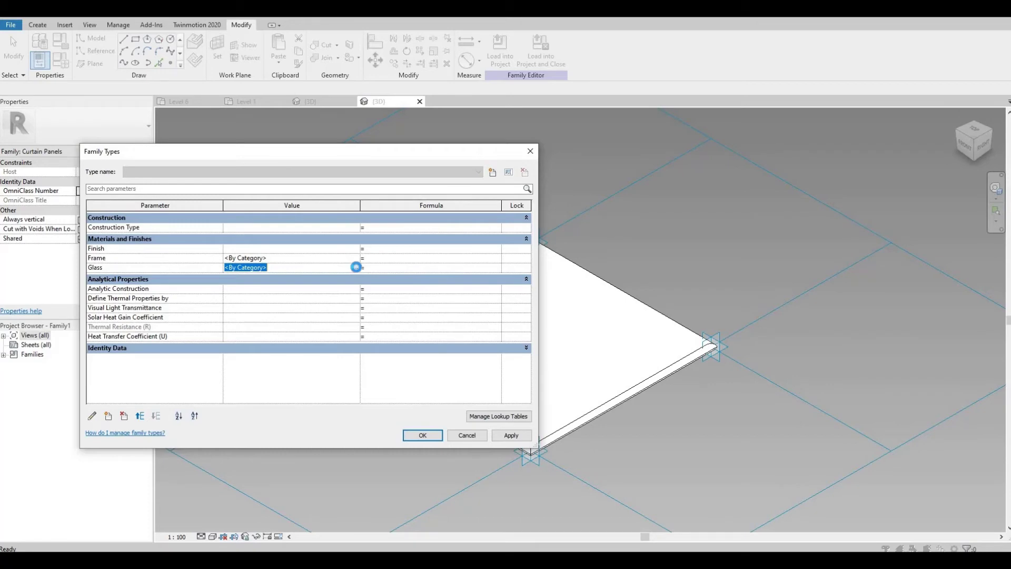
left_click(356, 267)
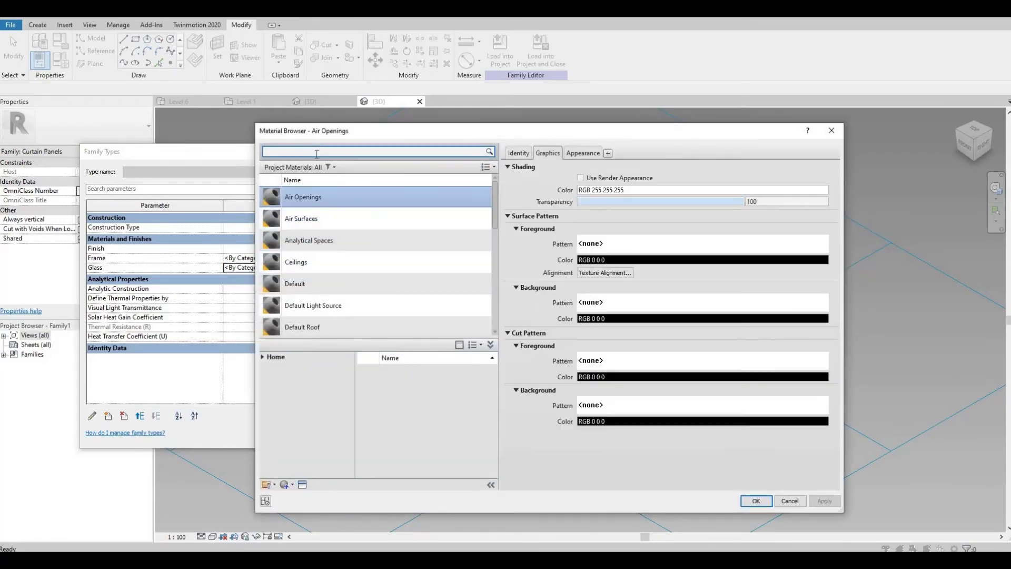
type("glass")
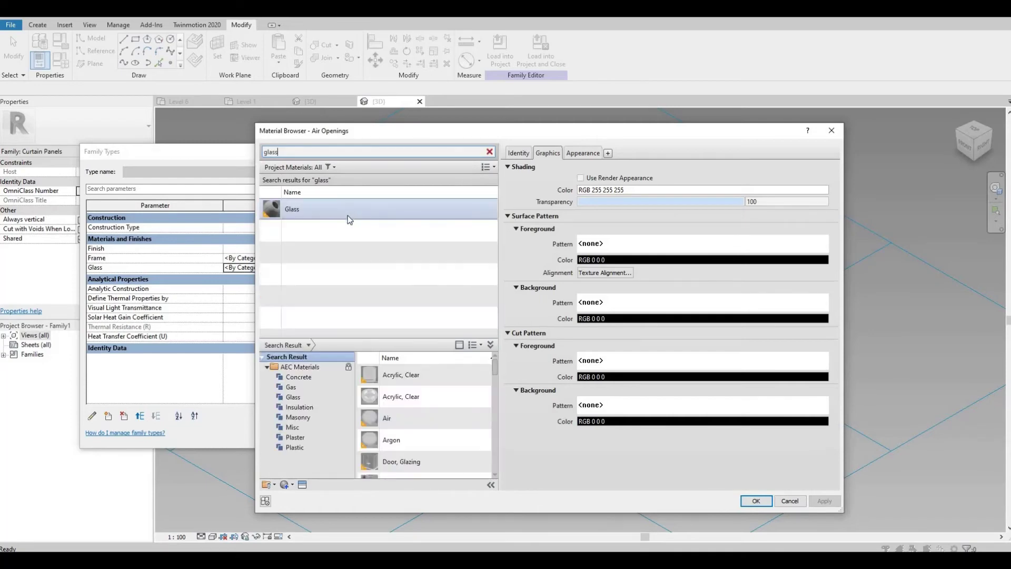
left_click(350, 214)
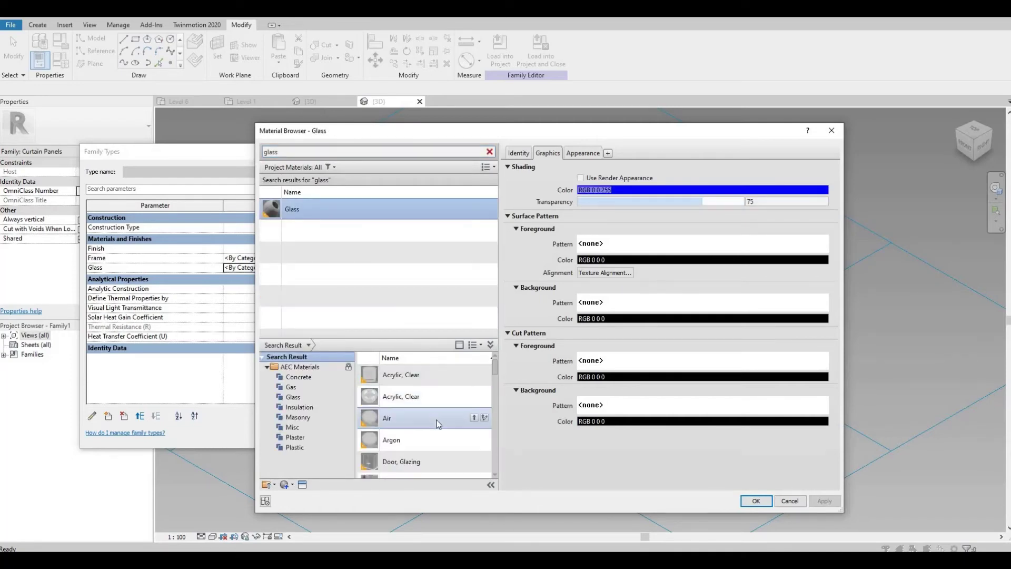
scroll(466, 465, "down", 2)
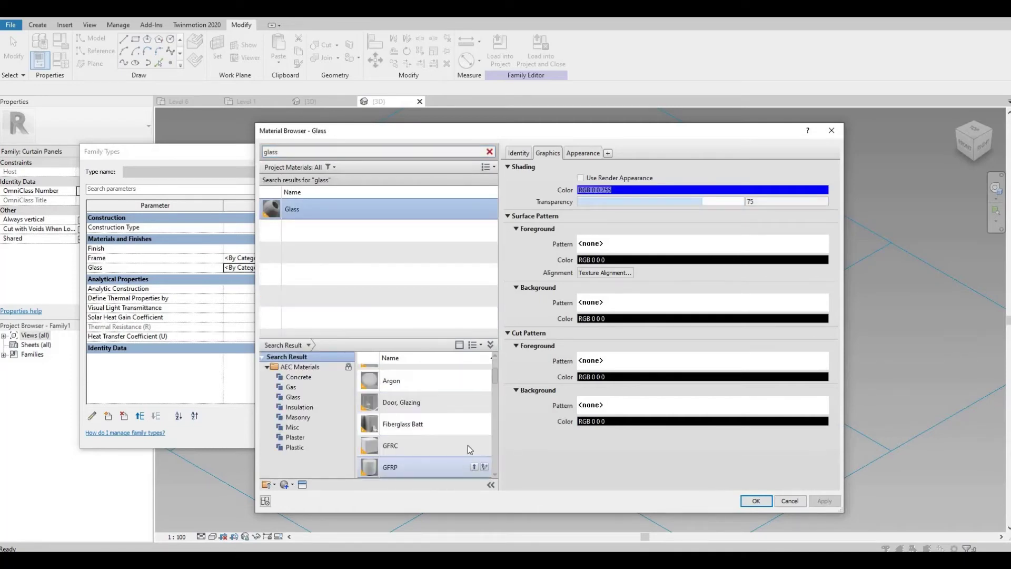
left_click(475, 402)
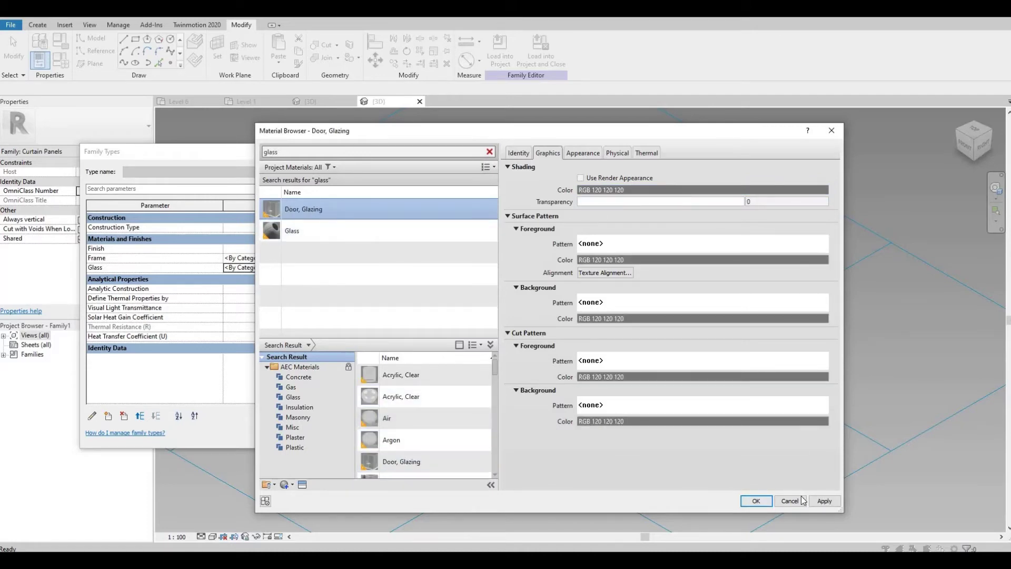
left_click(756, 500)
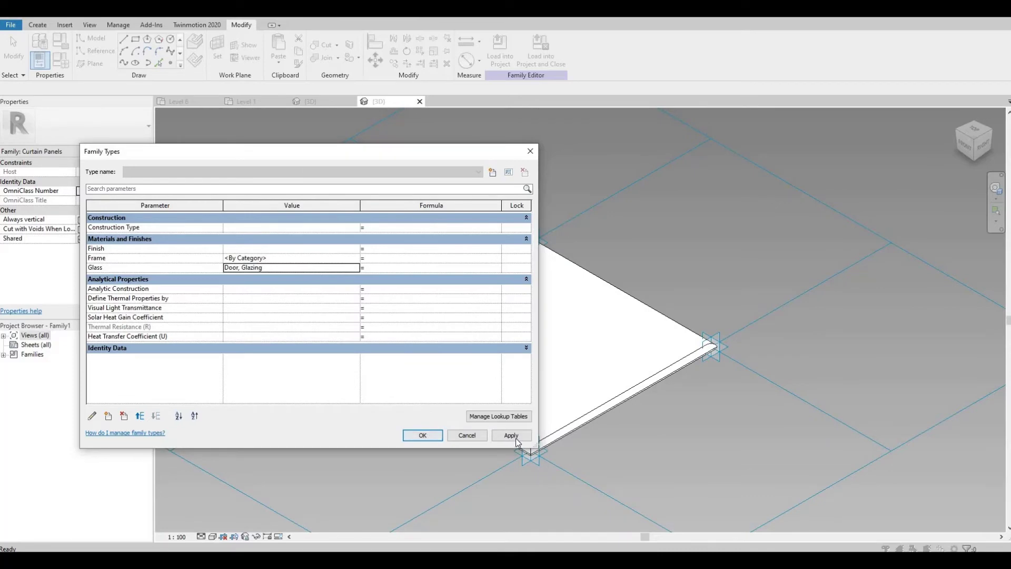
left_click(511, 436)
left_click(422, 435)
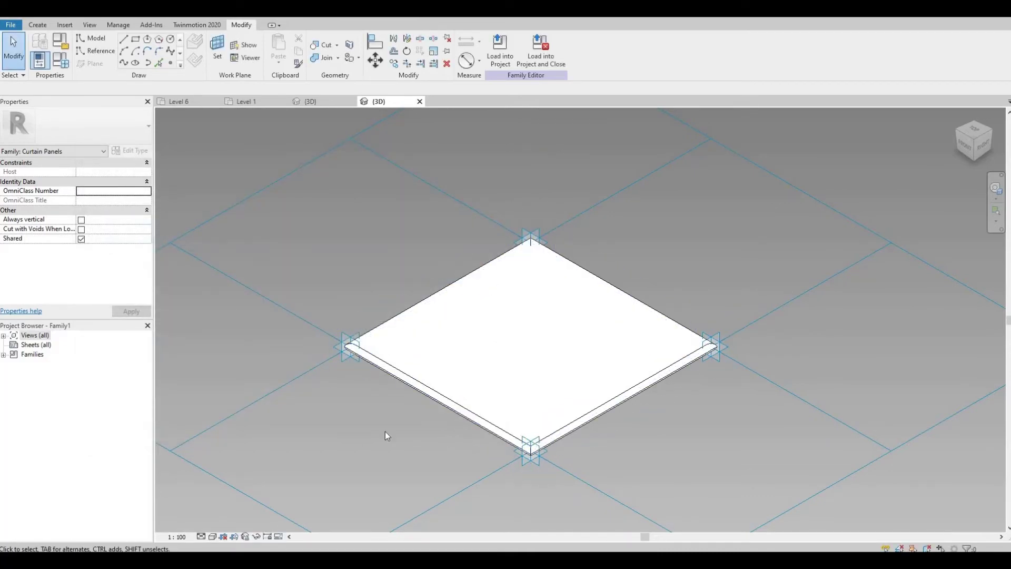
Switch back to wireframe with WF and orbit around the panel
key("w")
key("f")
middle_click_drag(396, 418, 496, 176, "shift")
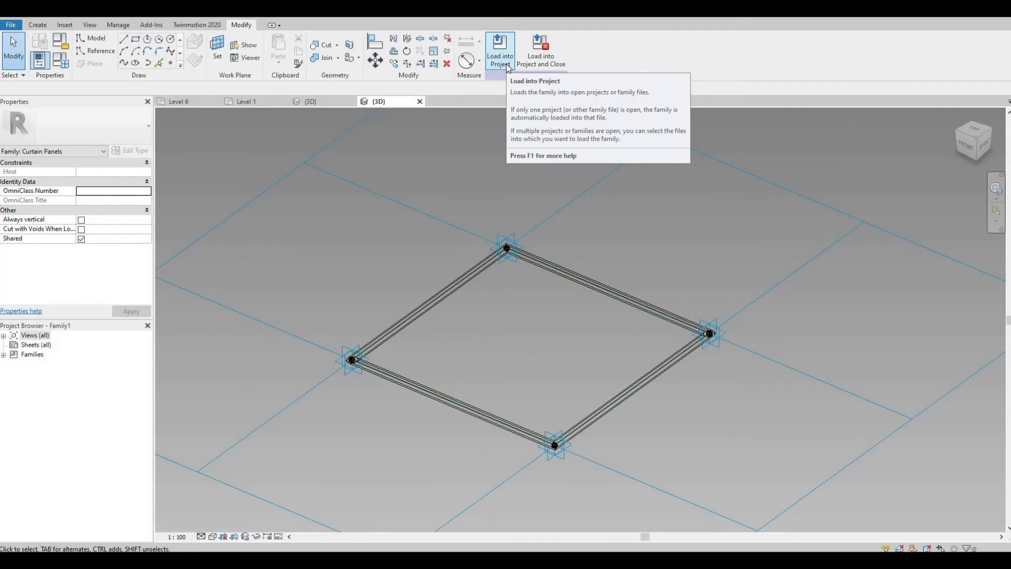
Load the panel family into the project and switch the tower's rectangle-divided face to the my rec design pattern
left_click(548, 52)
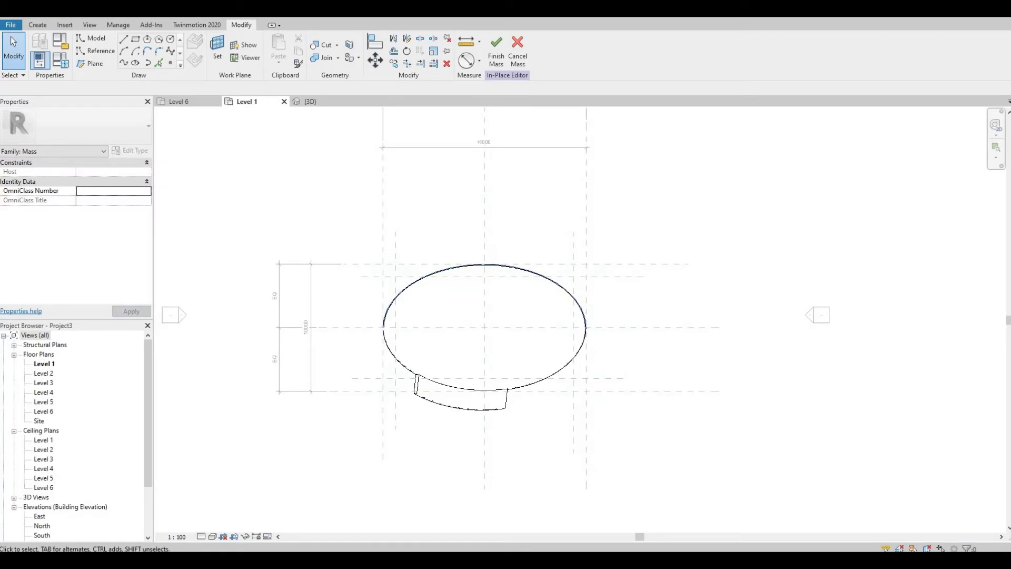
left_click(310, 101)
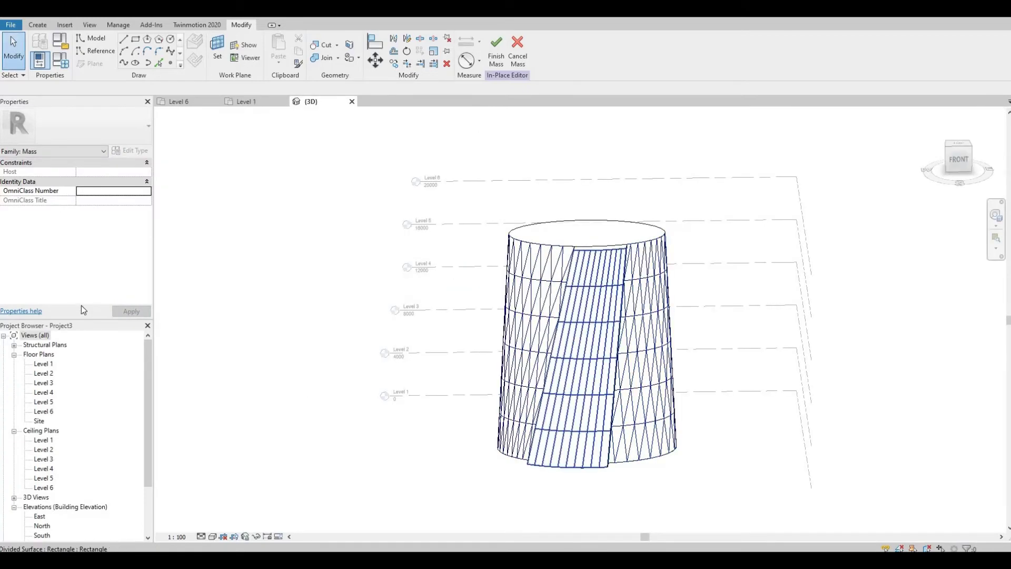
left_click(581, 315)
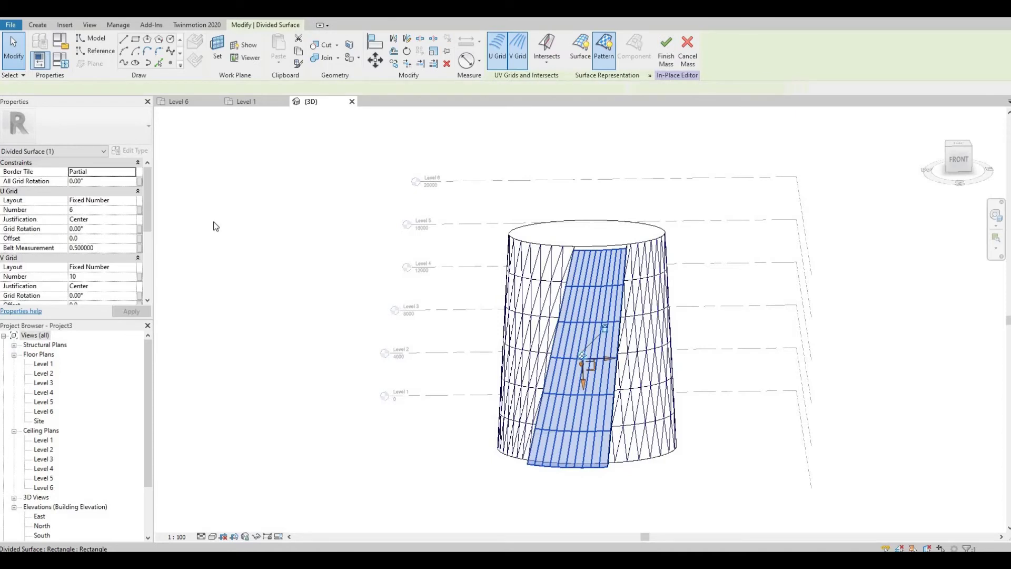
left_click(136, 128)
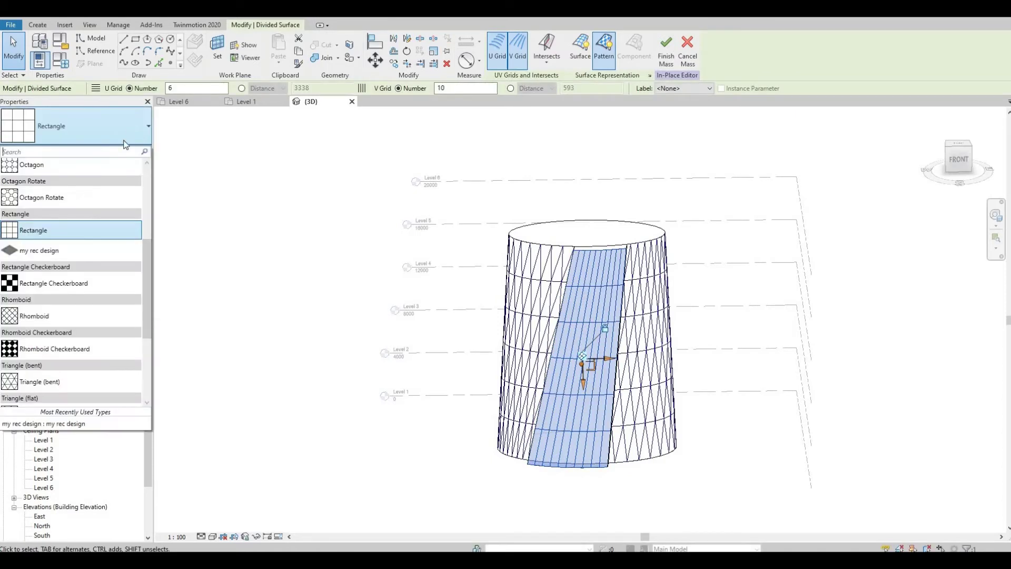
left_click(38, 257)
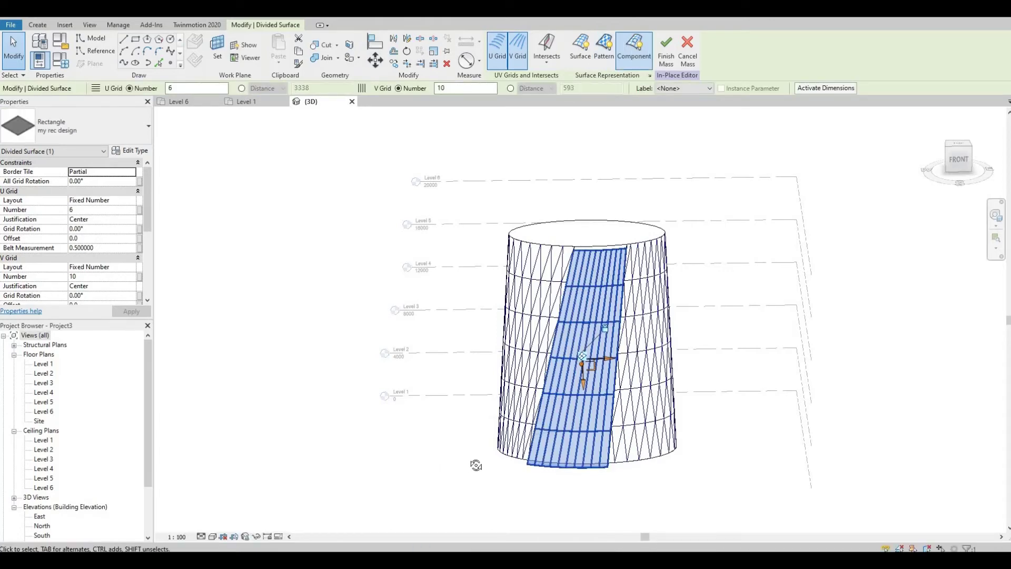
key("Escape")
scroll(566, 452, "up", 3)
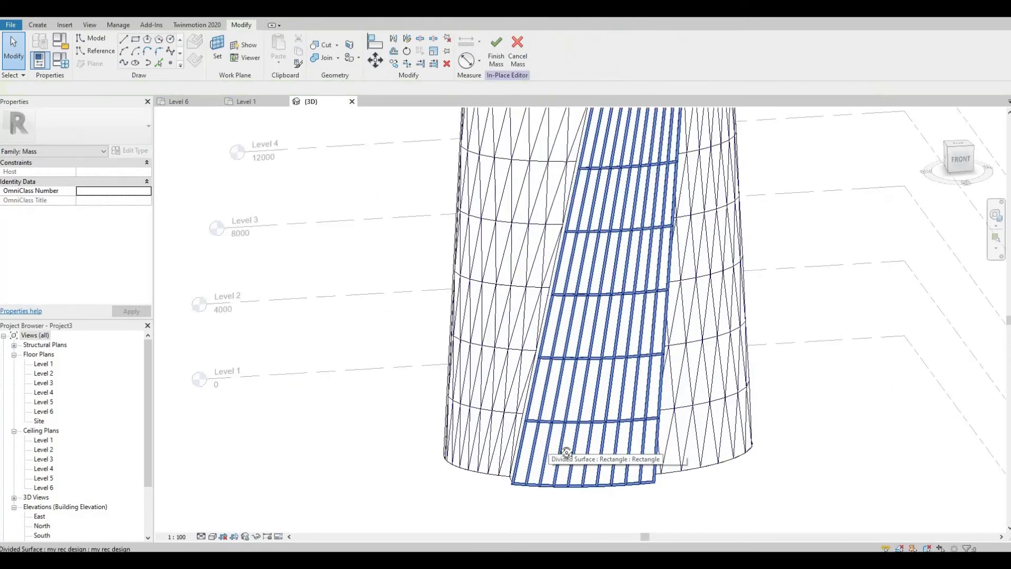
scroll(566, 452, "down", 3)
scroll(530, 364, "down", 2)
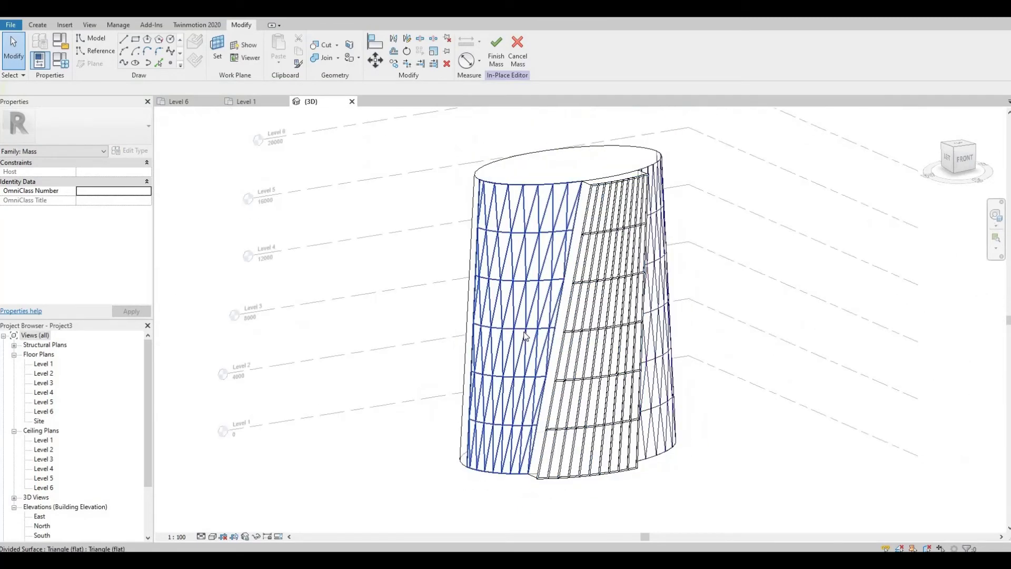
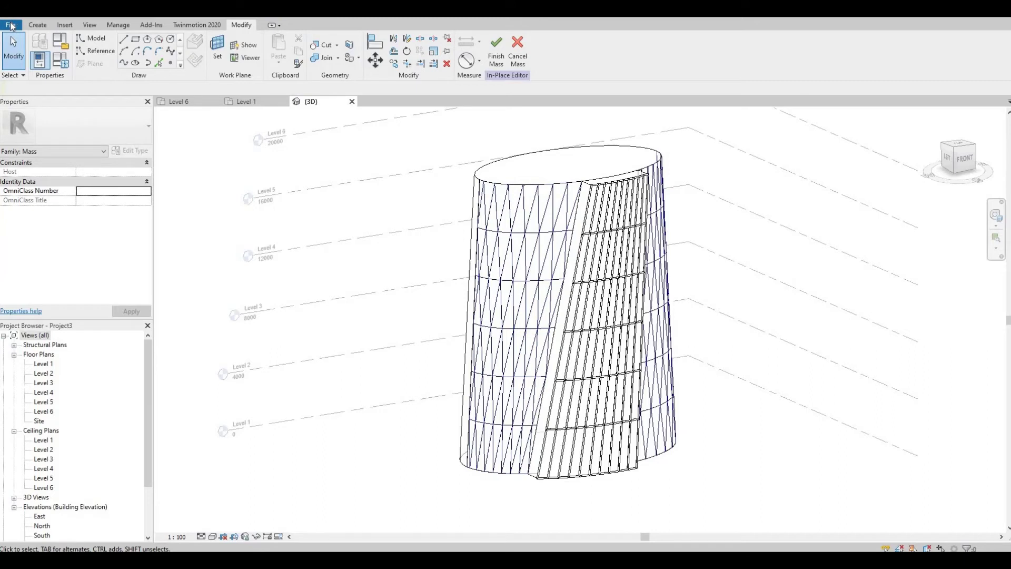
Create a new family from the Metric Curtain Panel Pattern Based.rft template
left_click(11, 25)
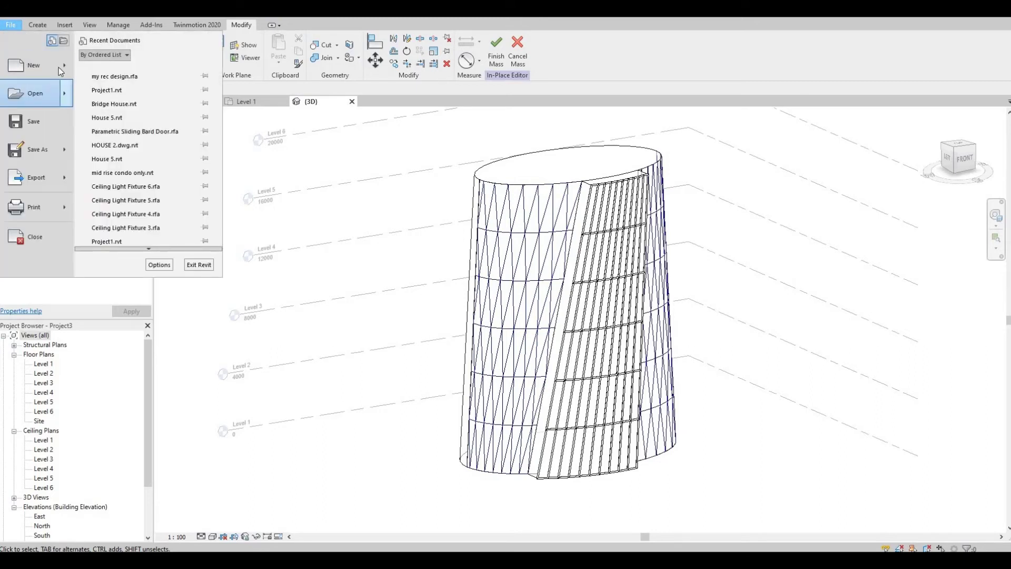
mouse_move(59, 67)
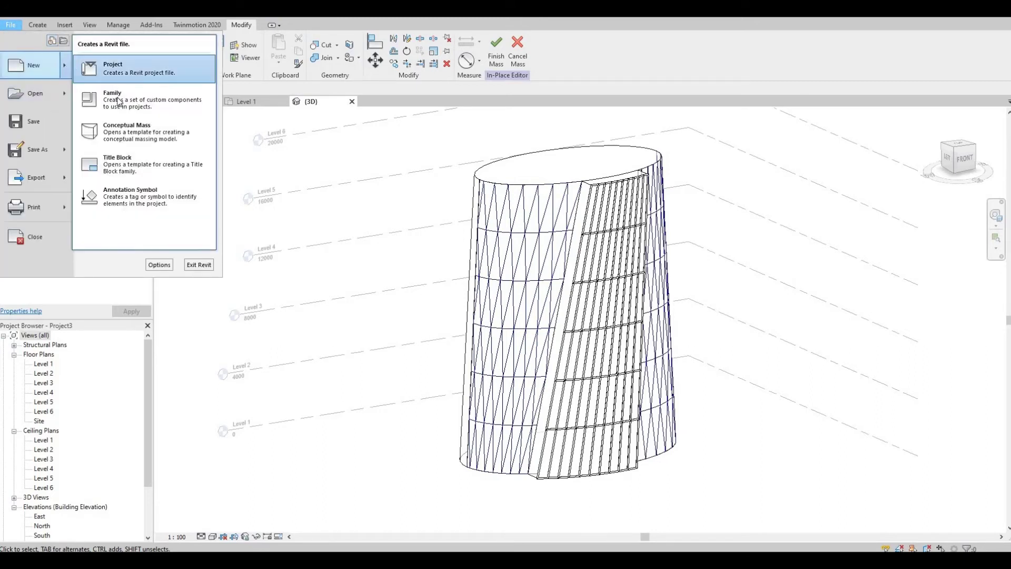
left_click(113, 96)
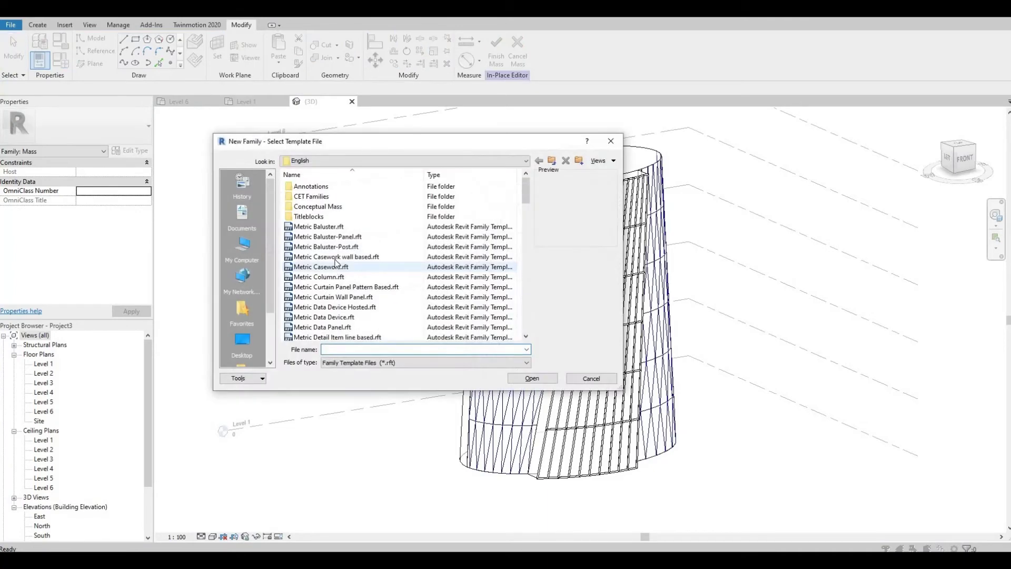
left_click(335, 288)
left_click(532, 378)
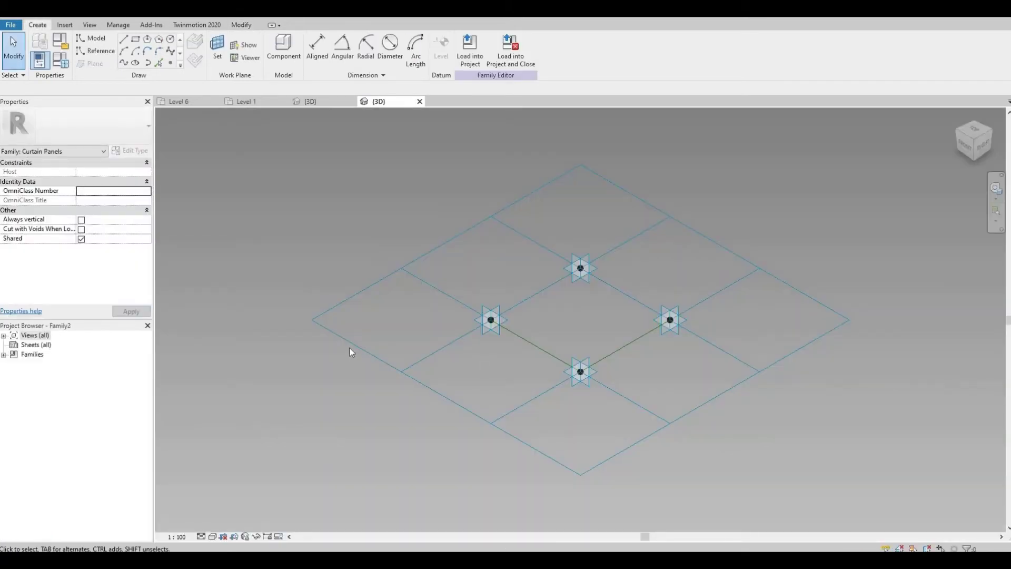
Switch the tile pattern grid's type to Triangle (flat) and zoom in on it
left_click(353, 344)
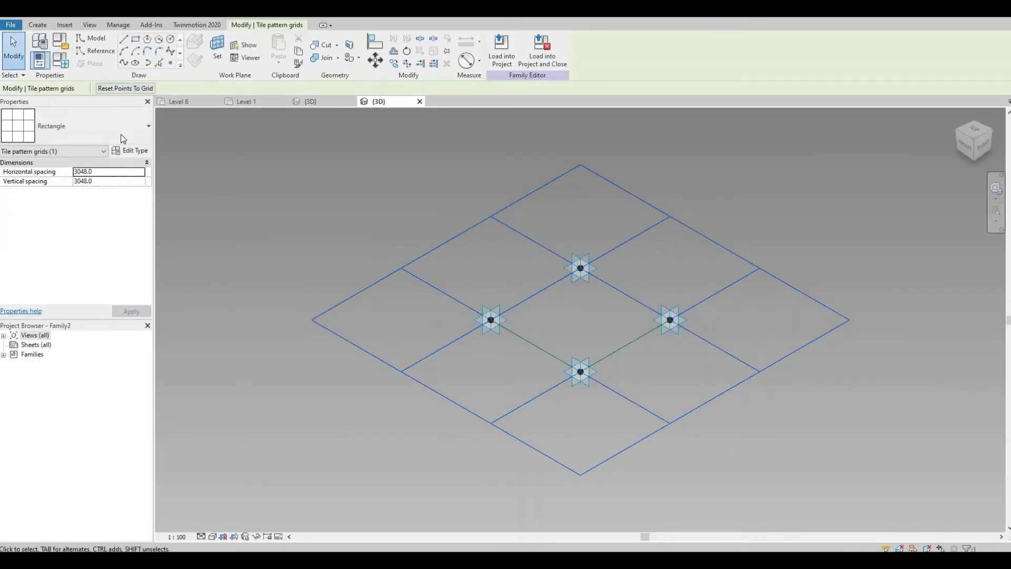
left_click(122, 134)
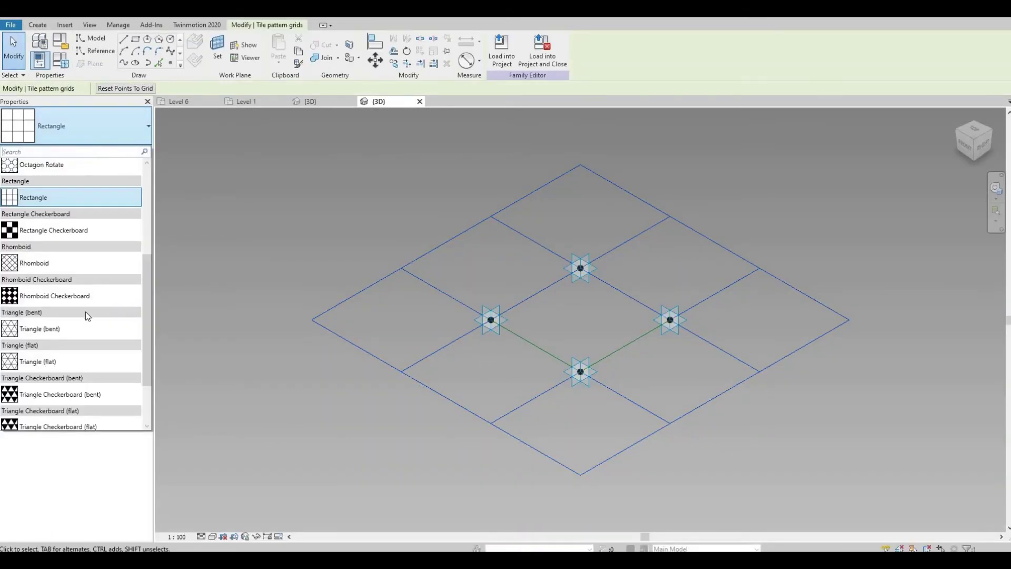
left_click(65, 365)
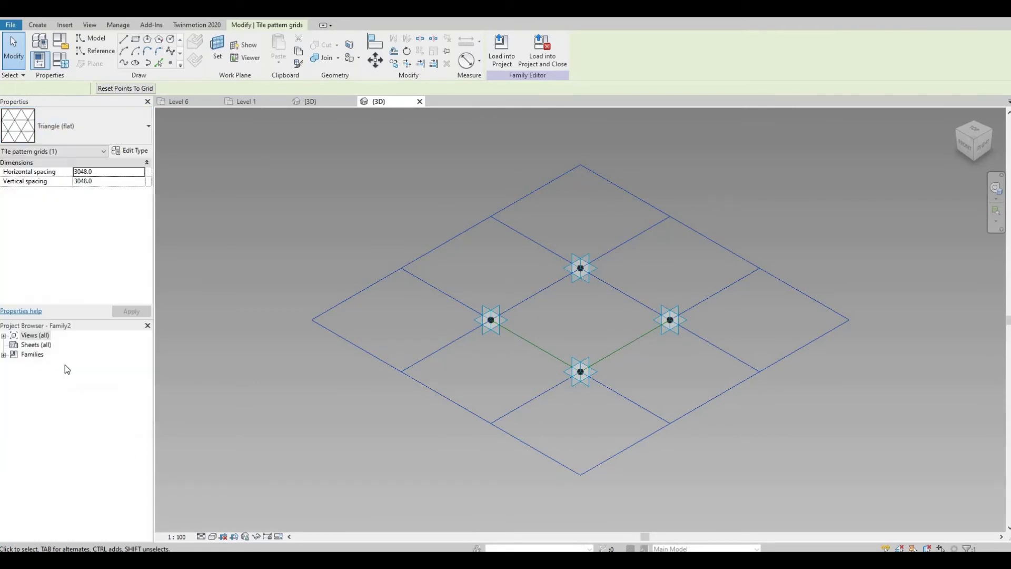
scroll(549, 323, "up", 3)
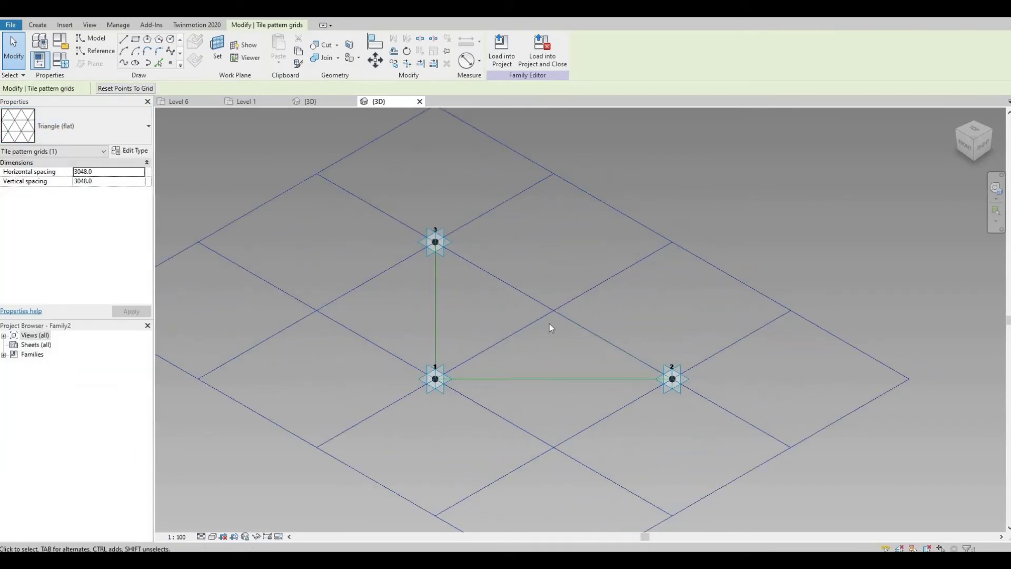
scroll(548, 324, "up", 1)
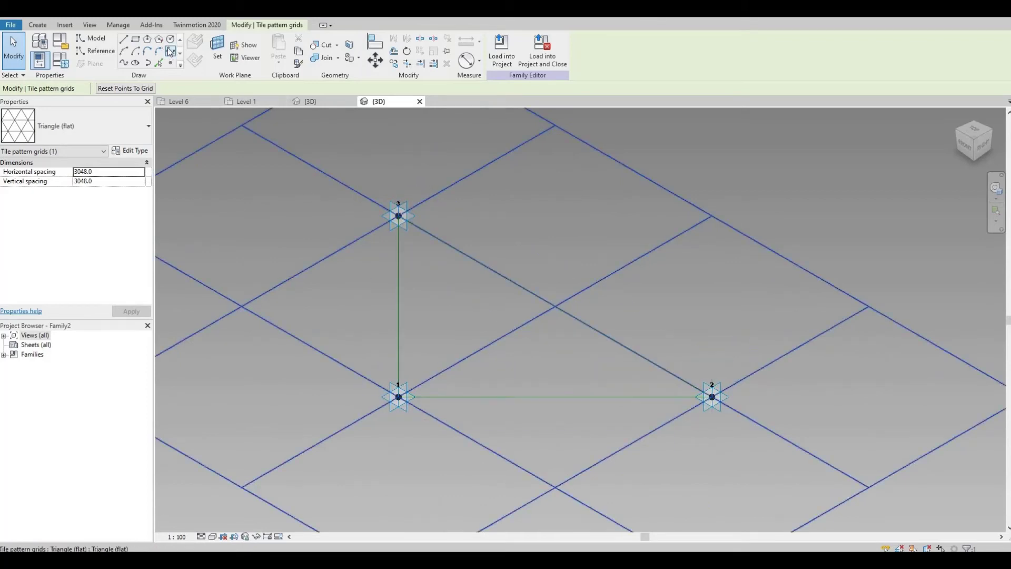
Place a reference point at the midpoint of the triangle's vertical edge
left_click(170, 64)
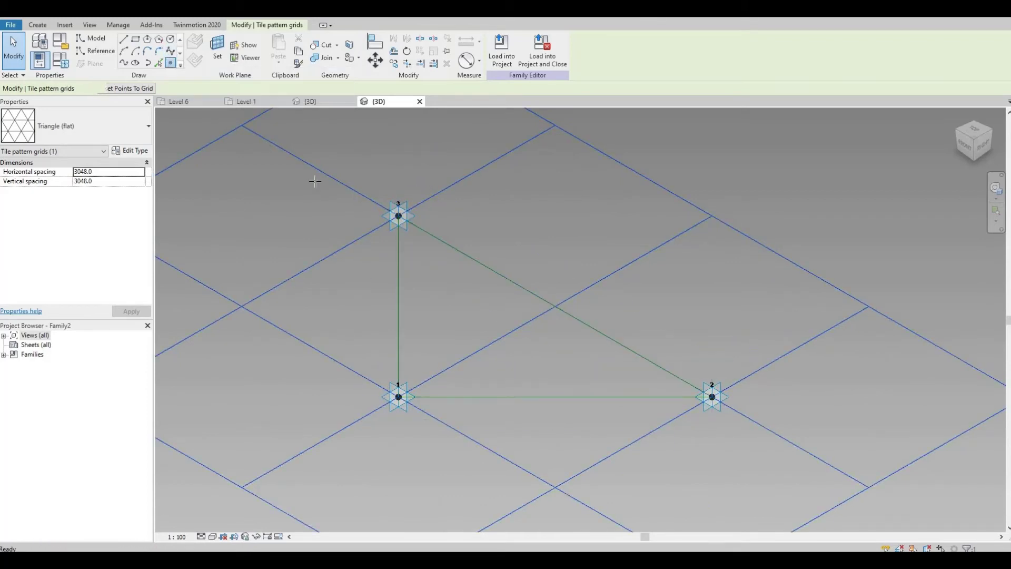
left_click(398, 306)
key("Escape")
key("Escape")
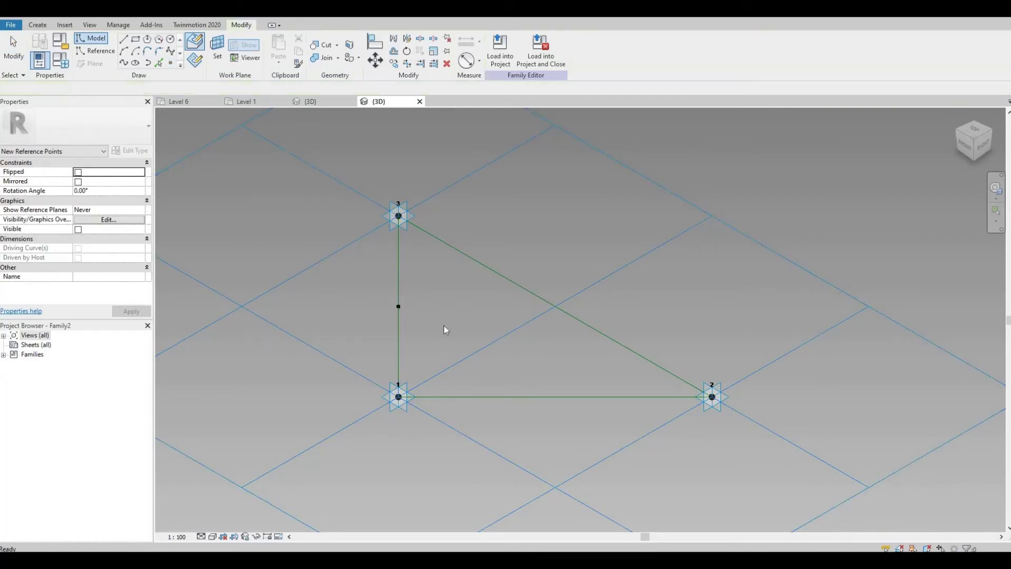
Draw a circle of radius 50 centred on the new reference point
left_click(398, 306)
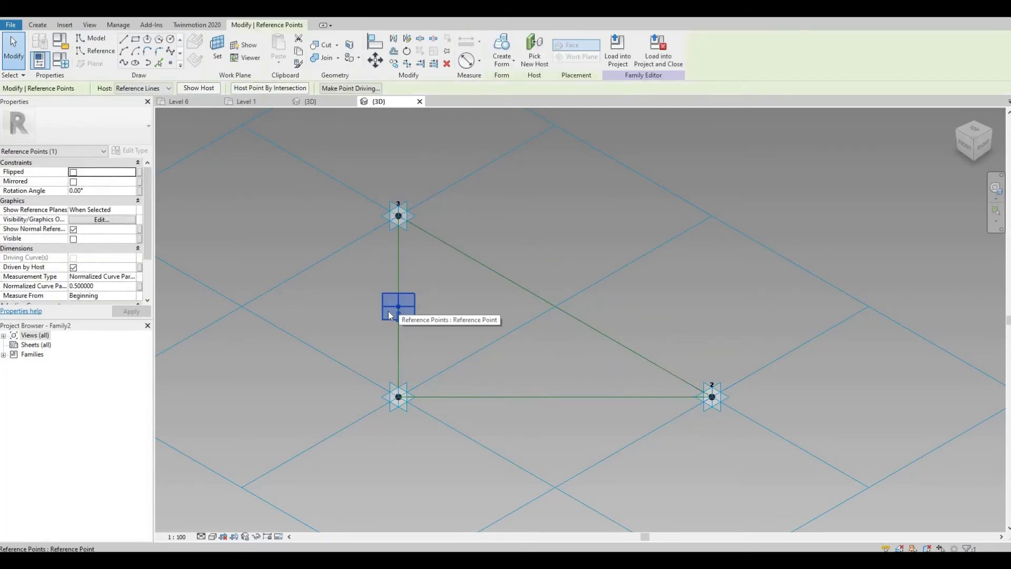
left_click(170, 40)
scroll(392, 310, "up", 1)
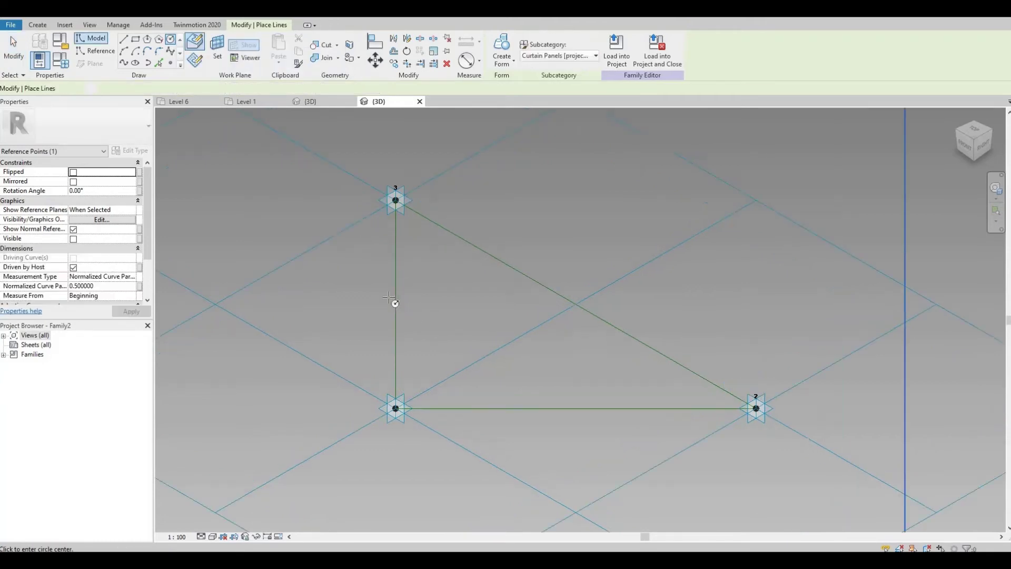
scroll(389, 299, "up", 2)
left_click(394, 303)
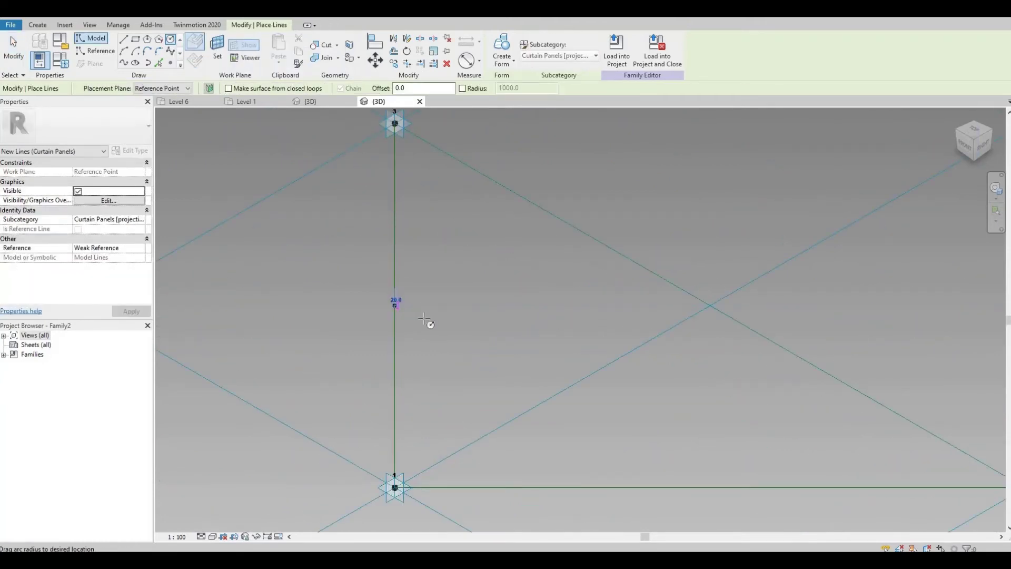
type("50")
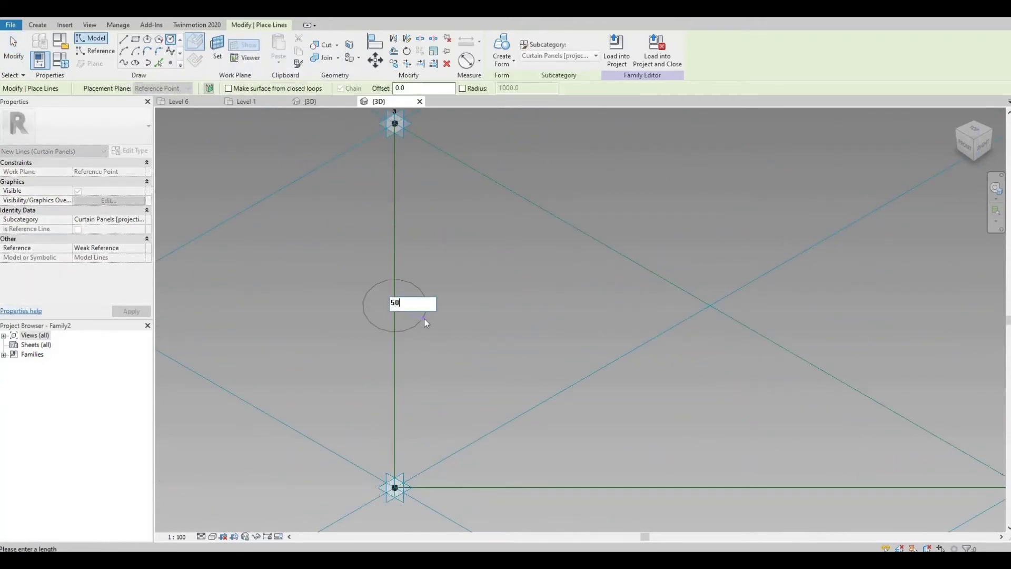
key("Return")
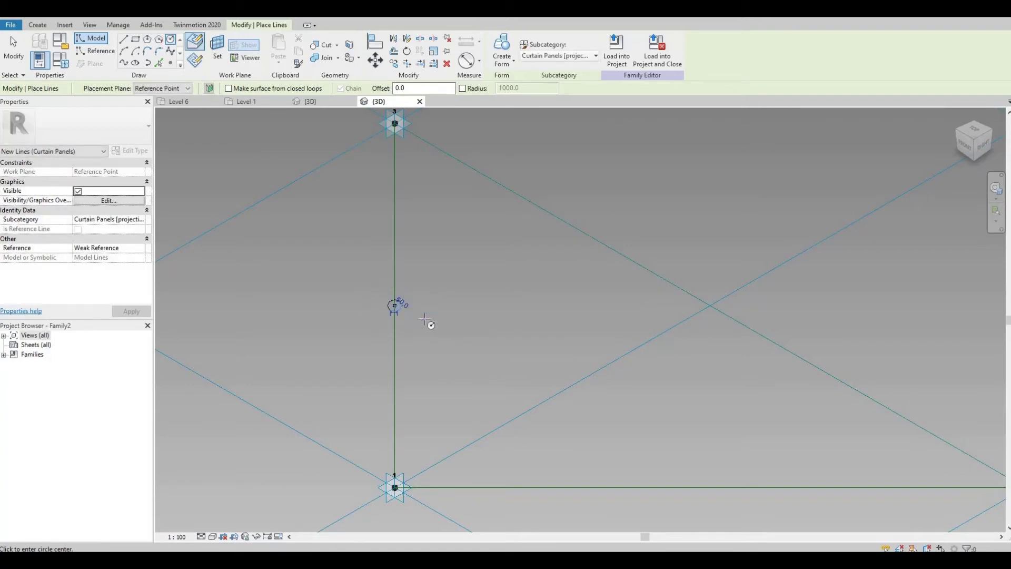
key("Escape")
key("Escape")
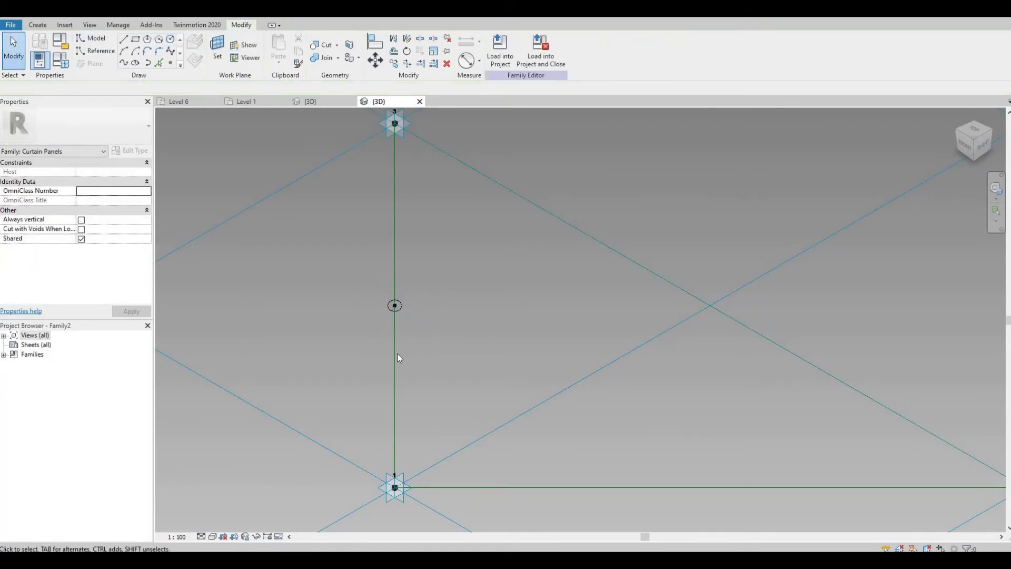
key("Tab")
key("Tab")
key("Tab")
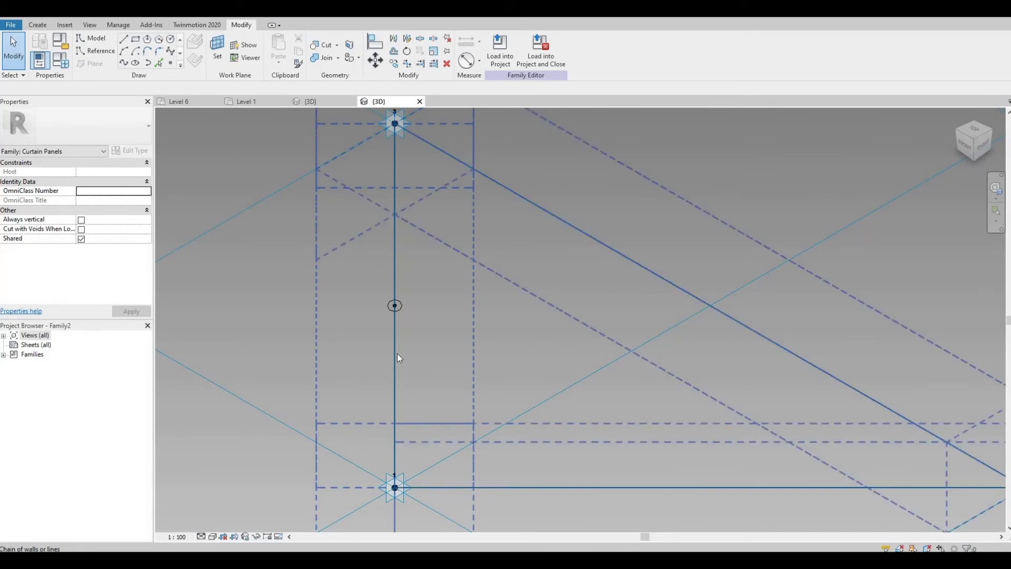
Select the triangle edge chain with the circle and create a solid tubular frame form
left_click(397, 353)
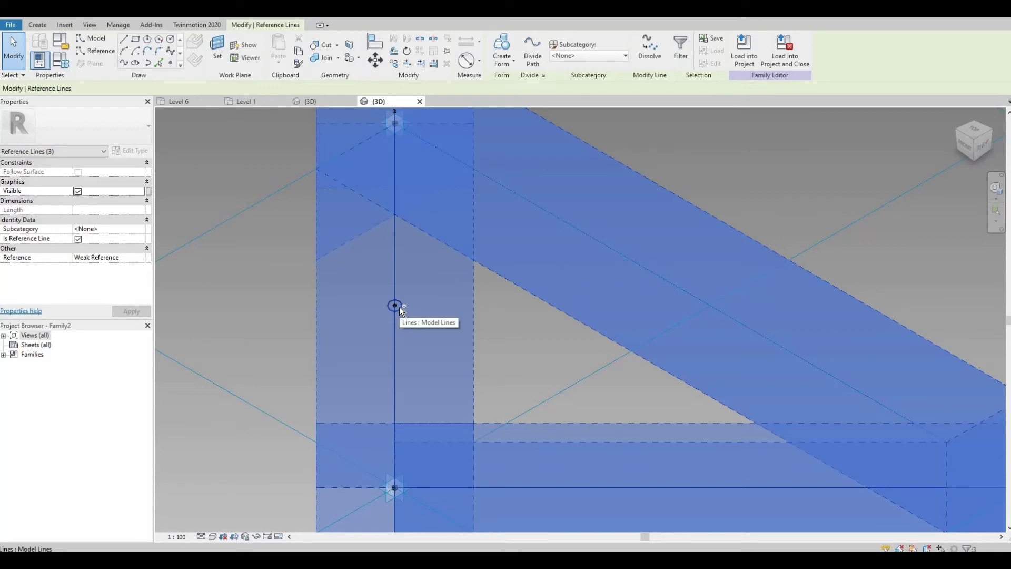
left_click(396, 306, "ctrl")
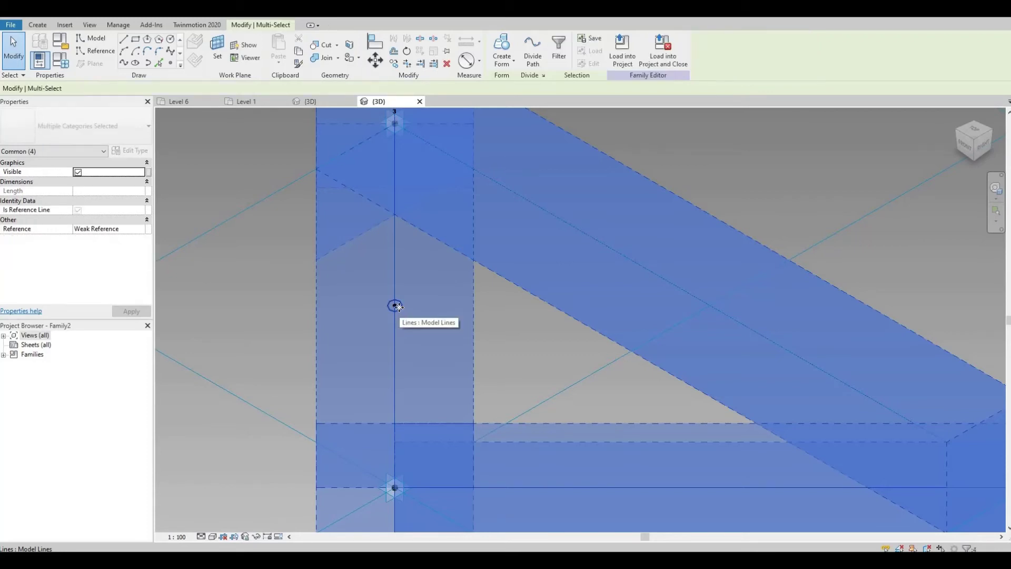
scroll(456, 228, "down", 1)
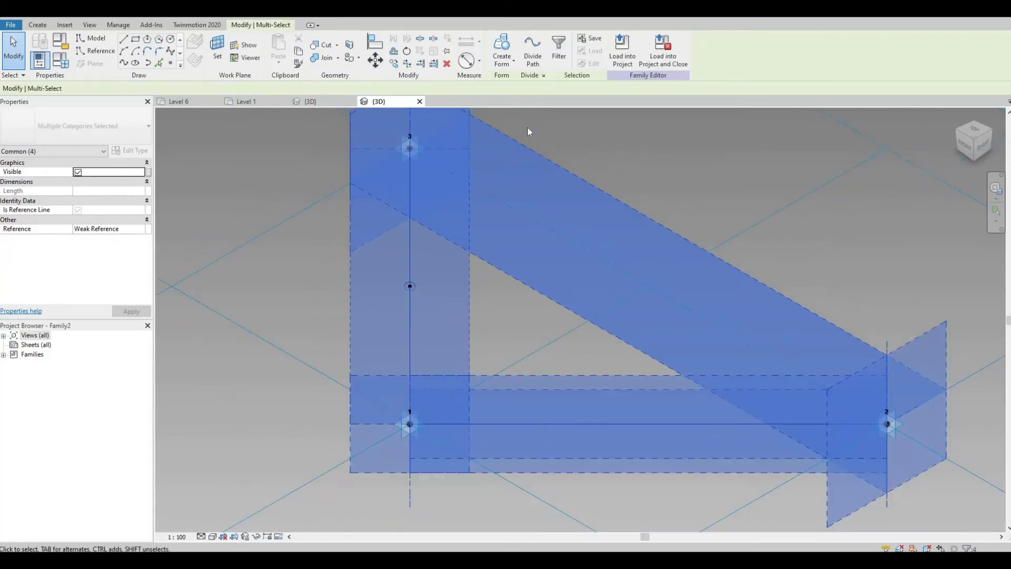
left_click(512, 65)
left_click(508, 83)
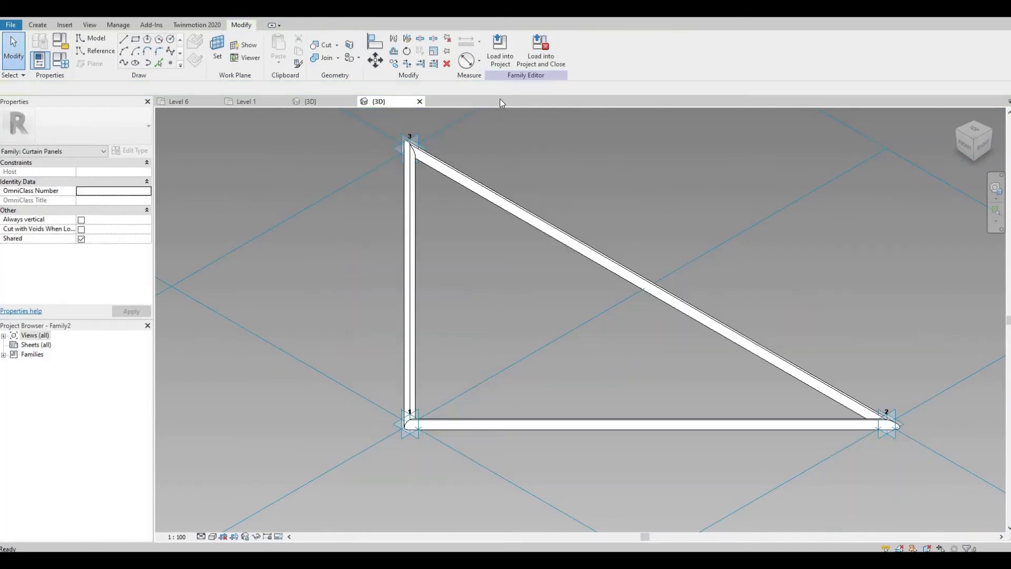
Add a Glass parameter of Material type in Family Types
left_click(62, 68)
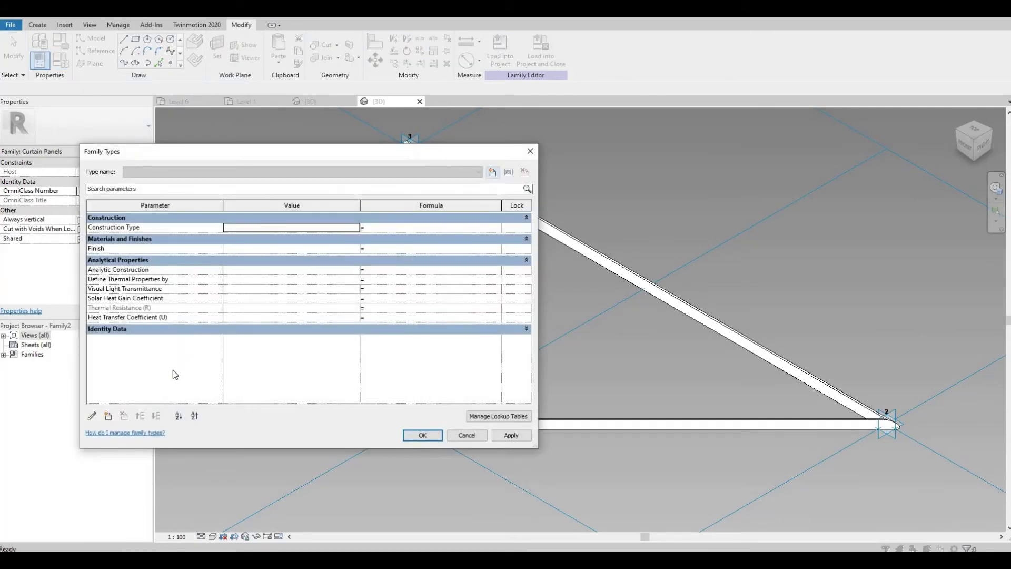
left_click(109, 417)
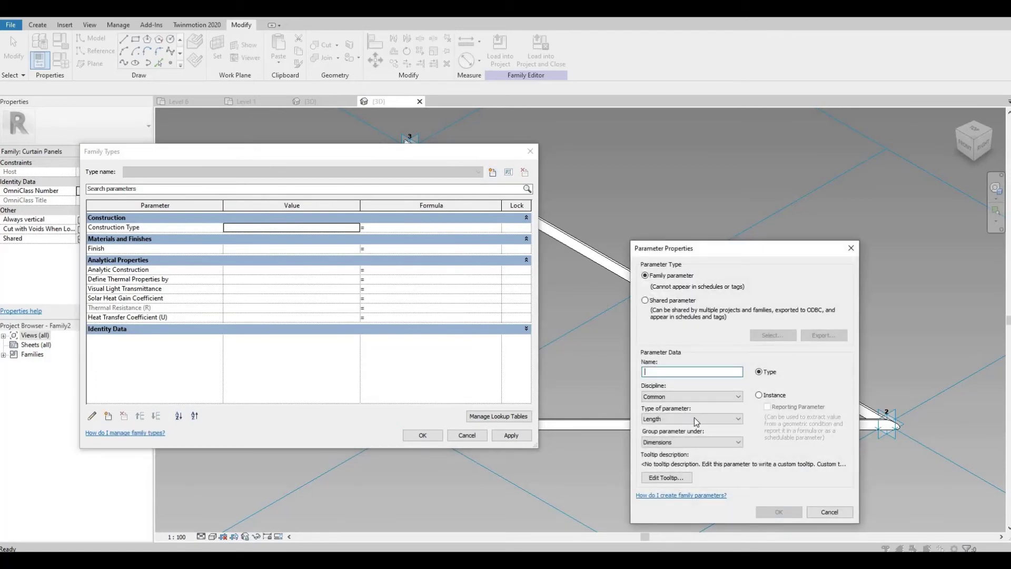
left_click(681, 421)
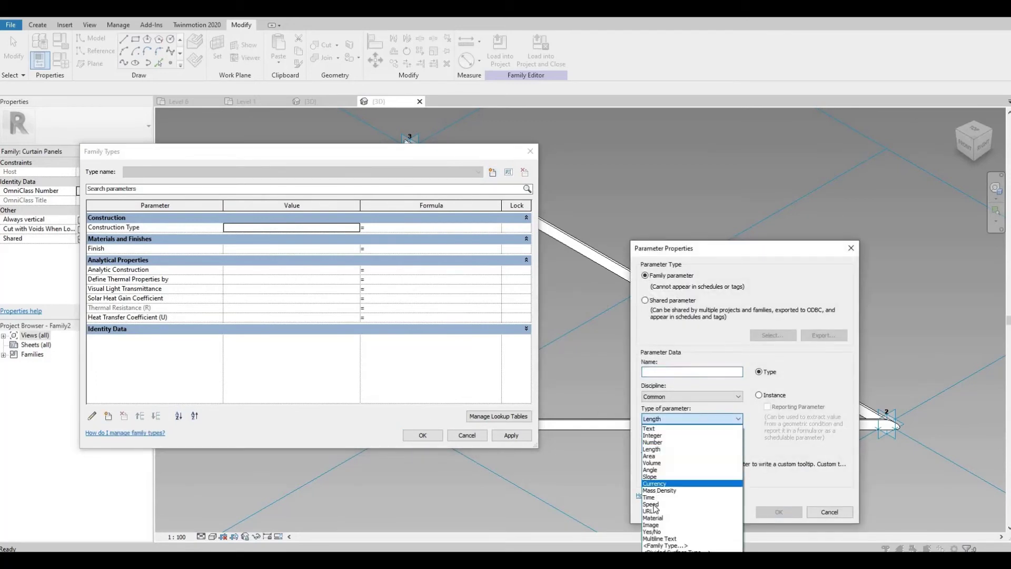
left_click(654, 519)
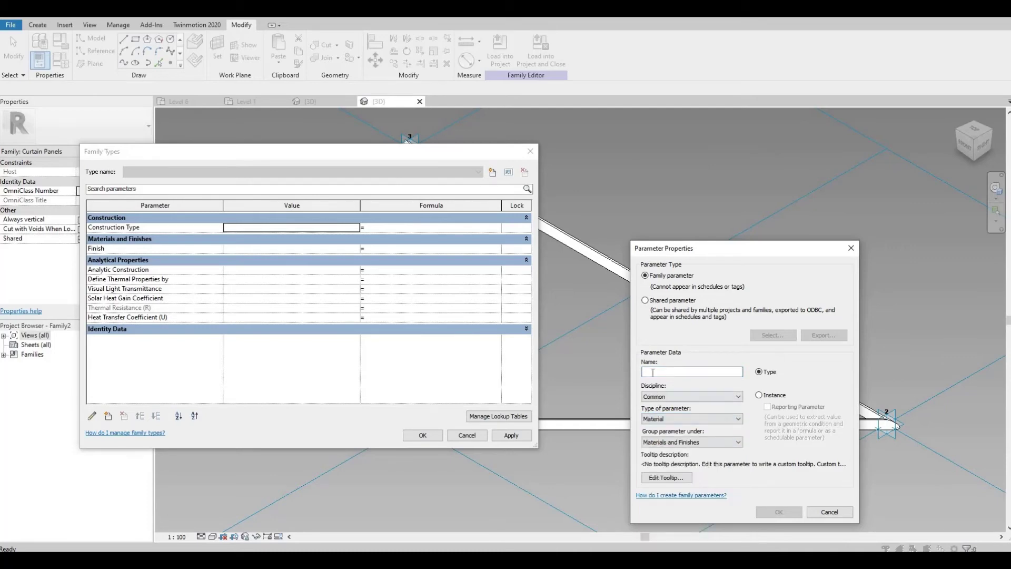
left_click(653, 372)
type("Glass")
left_click(779, 512)
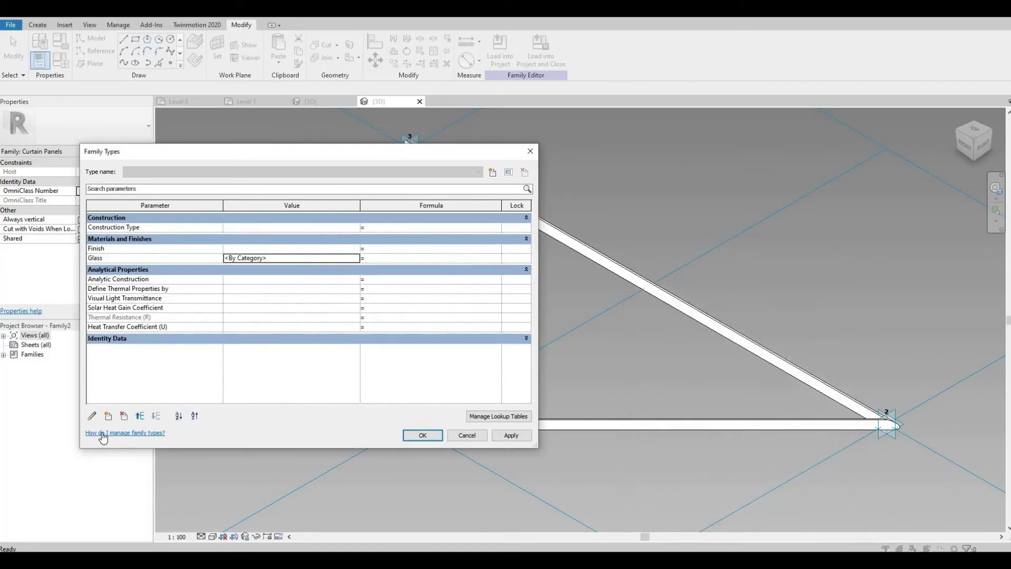
Add a Frame parameter of Material type and apply the Family Types changes
left_click(106, 416)
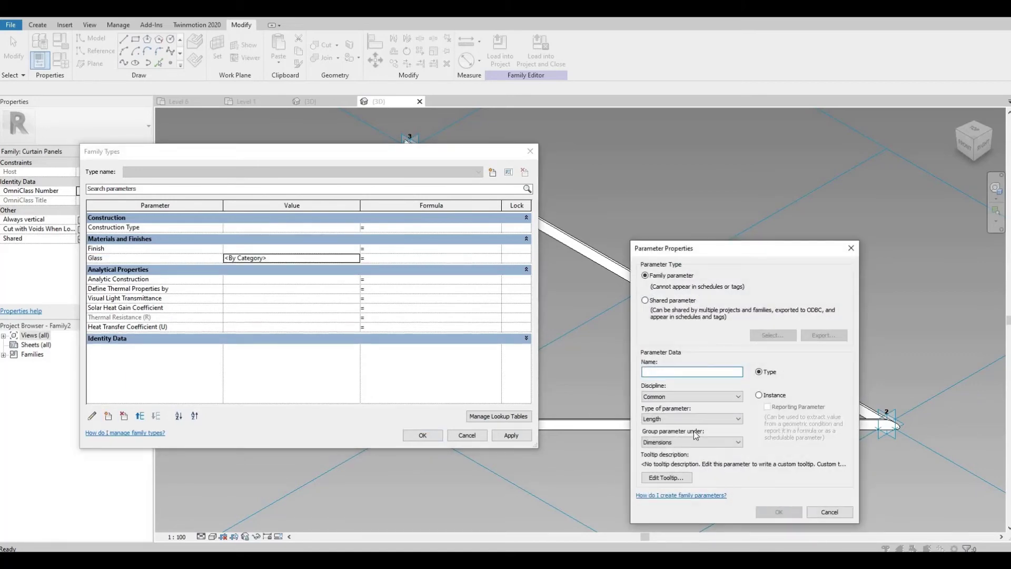
left_click(690, 419)
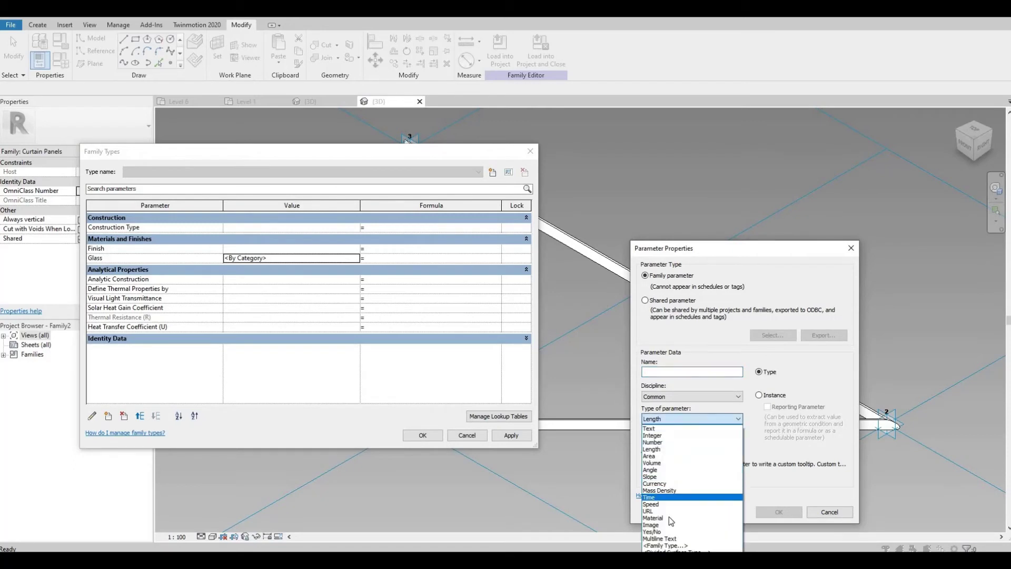
left_click(670, 519)
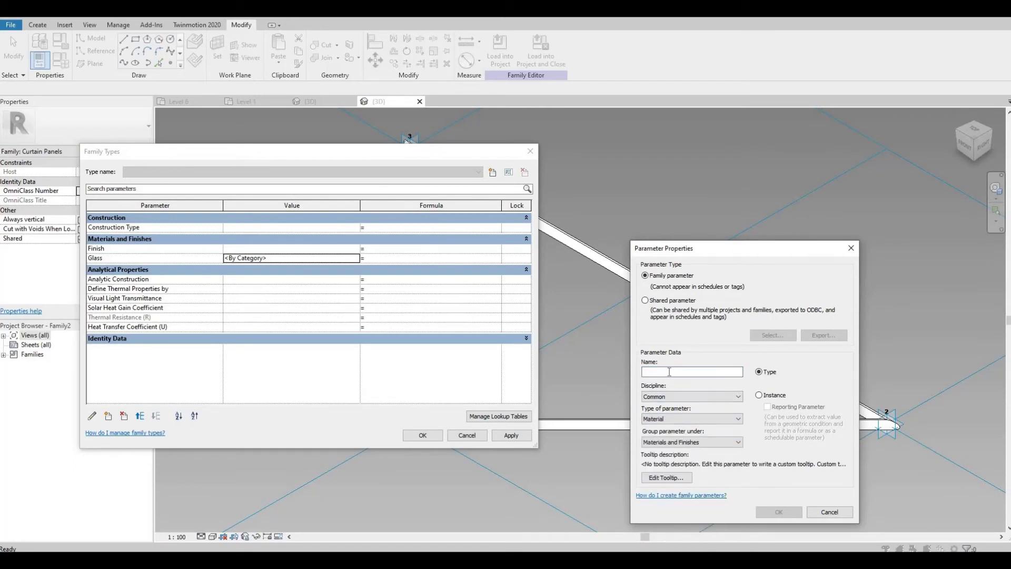
left_click(669, 372)
type("Frame")
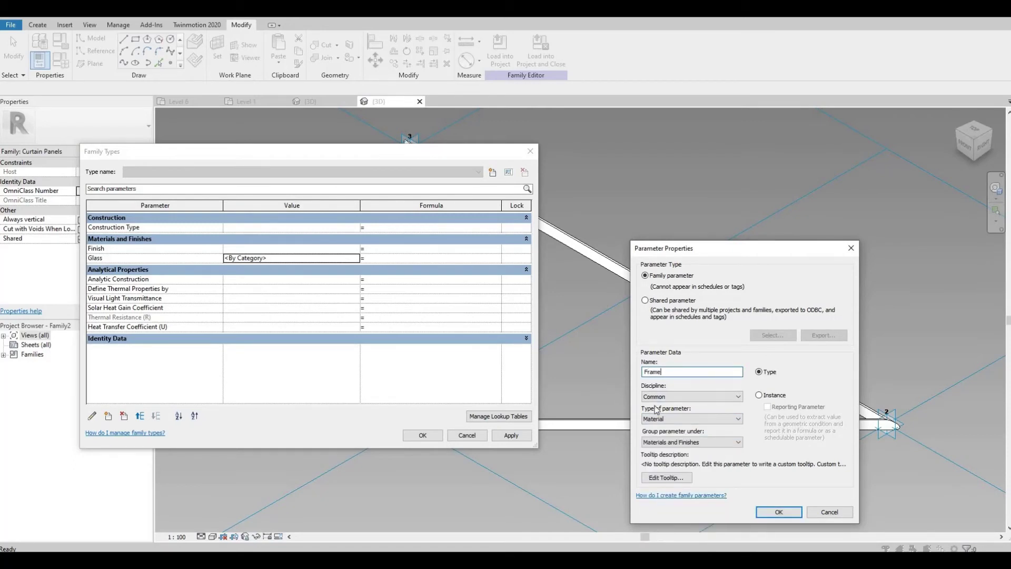
left_click(779, 512)
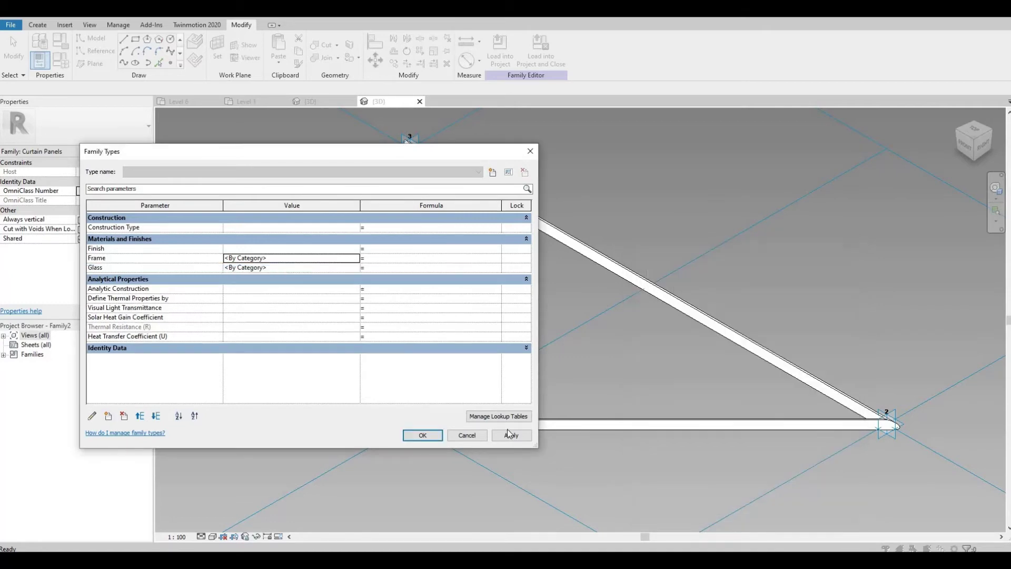
left_click(494, 438)
left_click(422, 435)
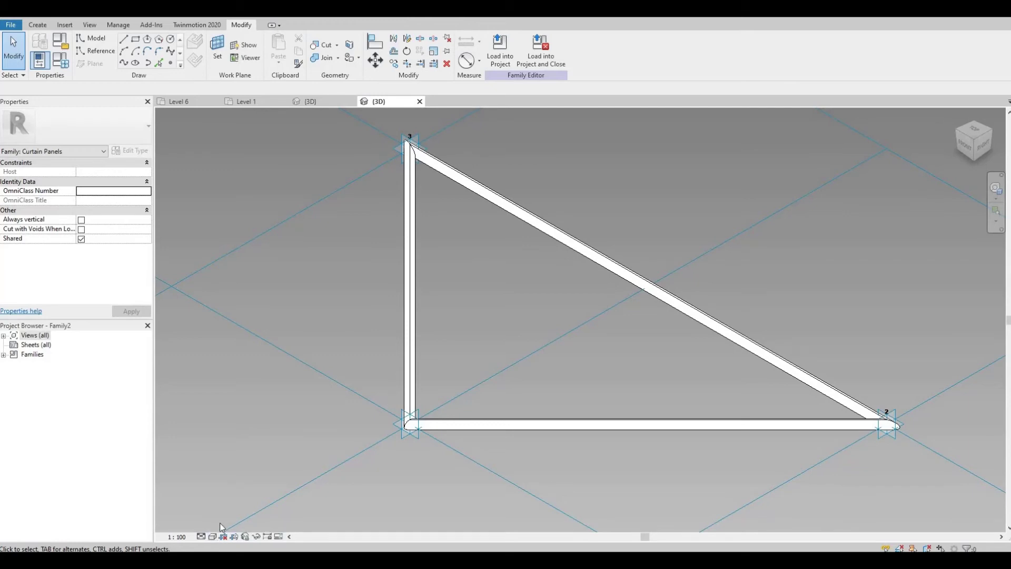
In Wireframe, attempt a solid form from the triangular surface and dismiss the resulting message
left_click(213, 535)
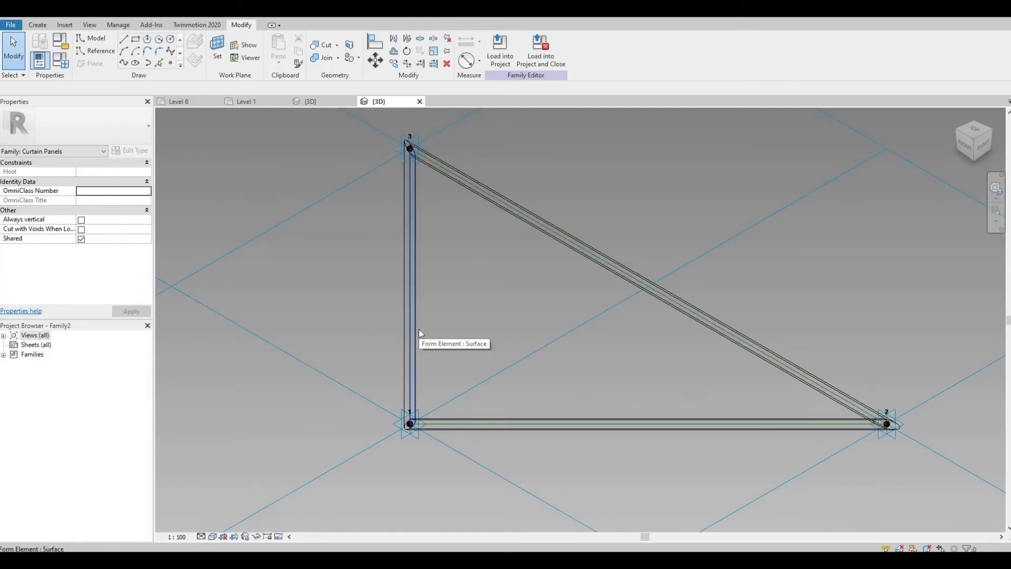
key("Tab")
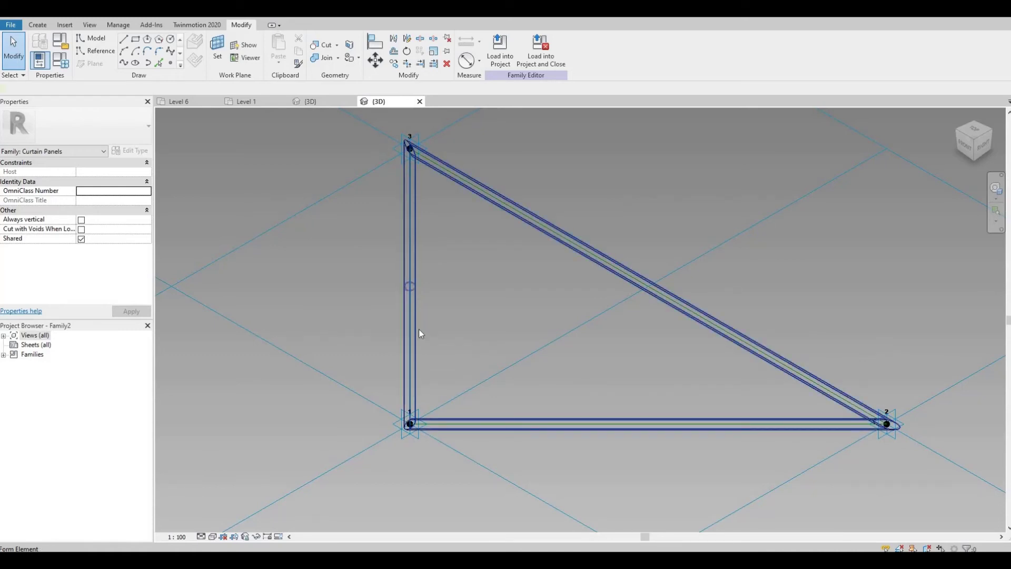
left_click(418, 329)
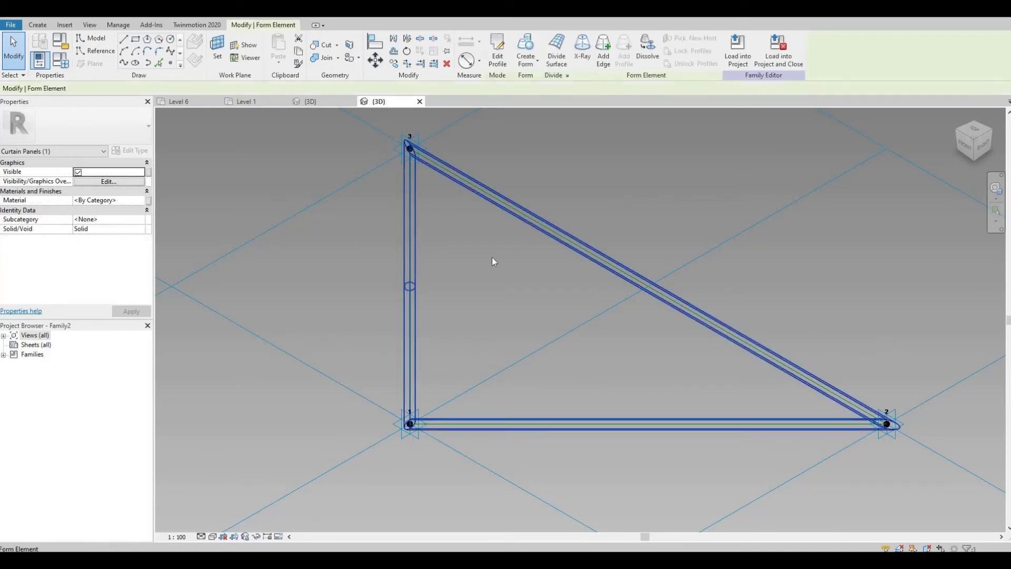
left_click(533, 71)
left_click(543, 98)
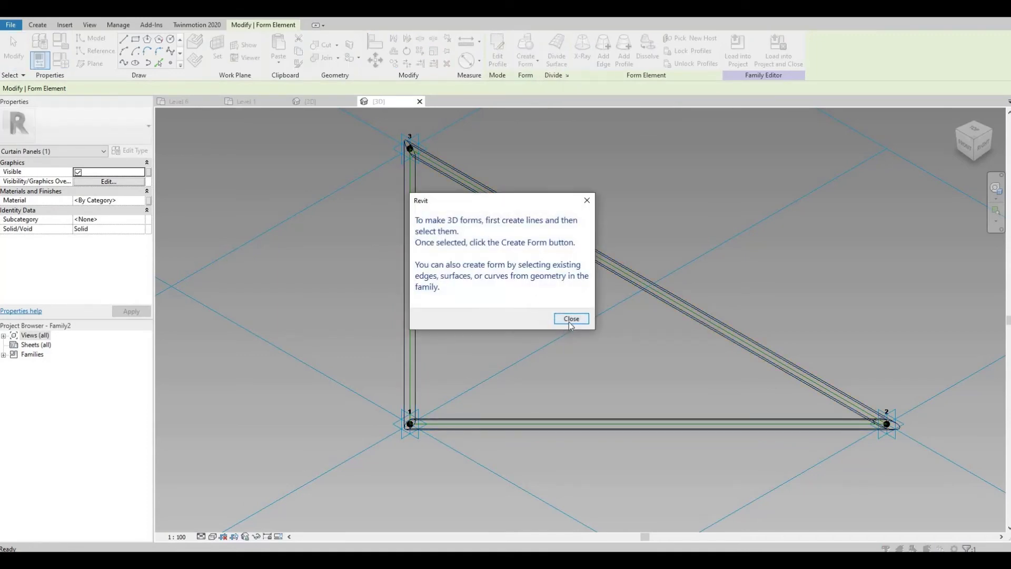
left_click(570, 320)
left_click(424, 347)
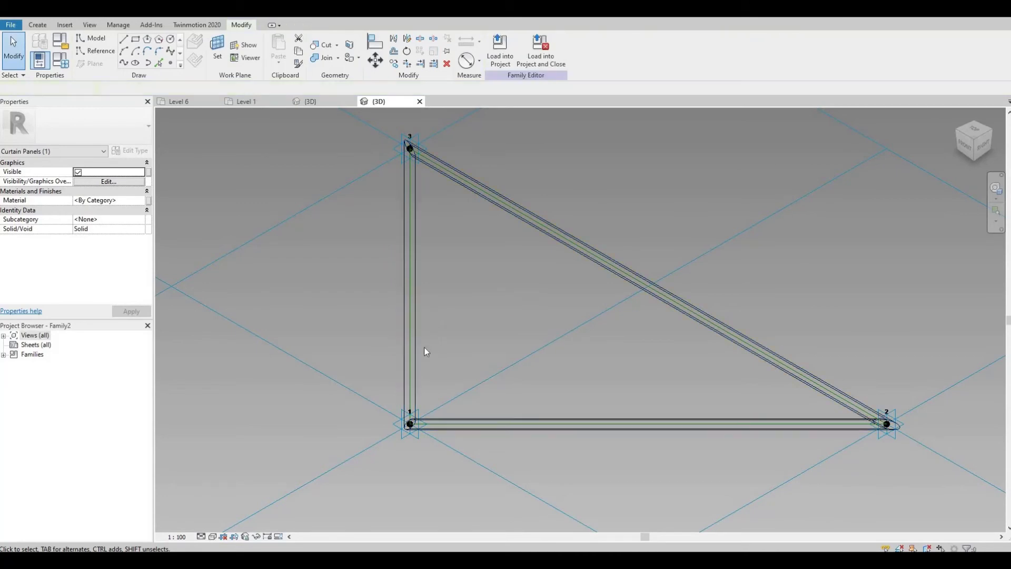
left_click(412, 308)
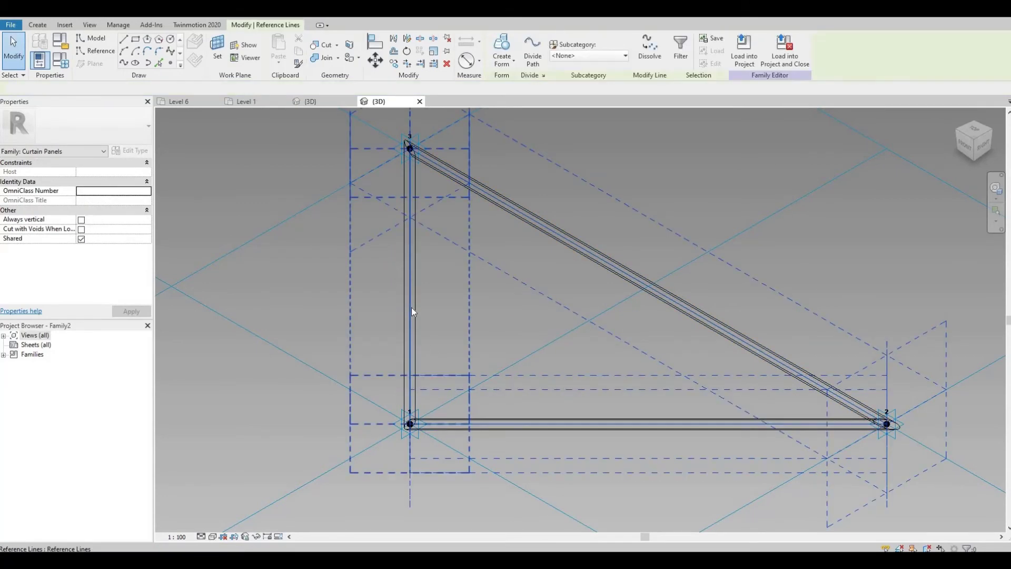
key("Escape")
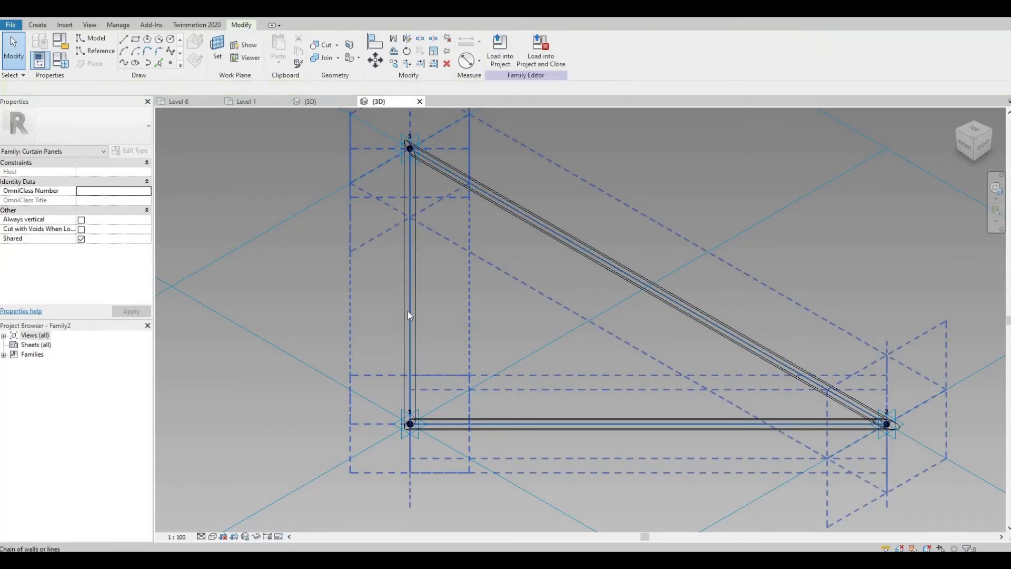
left_click(408, 315)
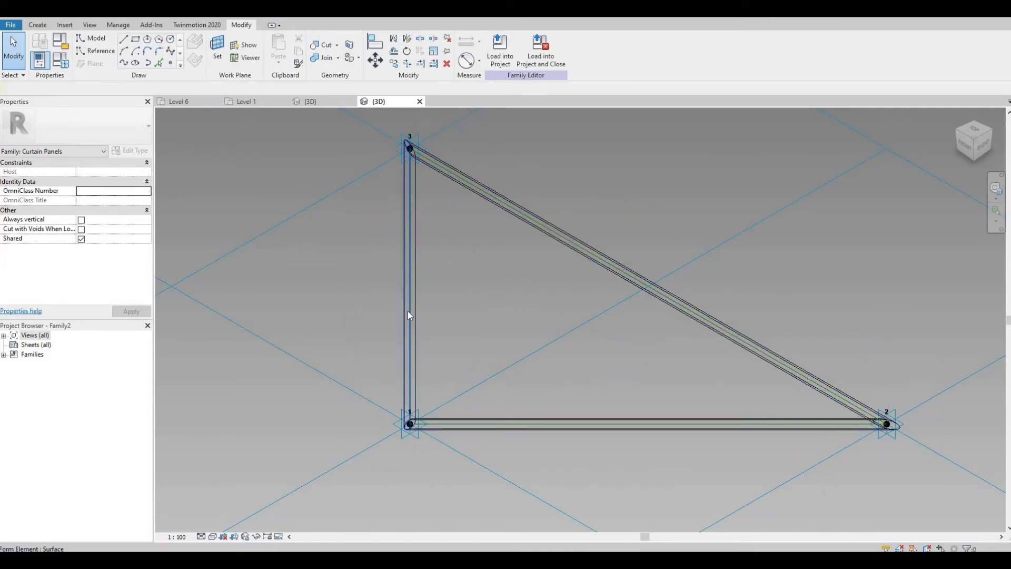
Extrude the triangle's three reference lines into a solid form and select its Positive Offset
middle_click_drag(409, 350, 380, 379)
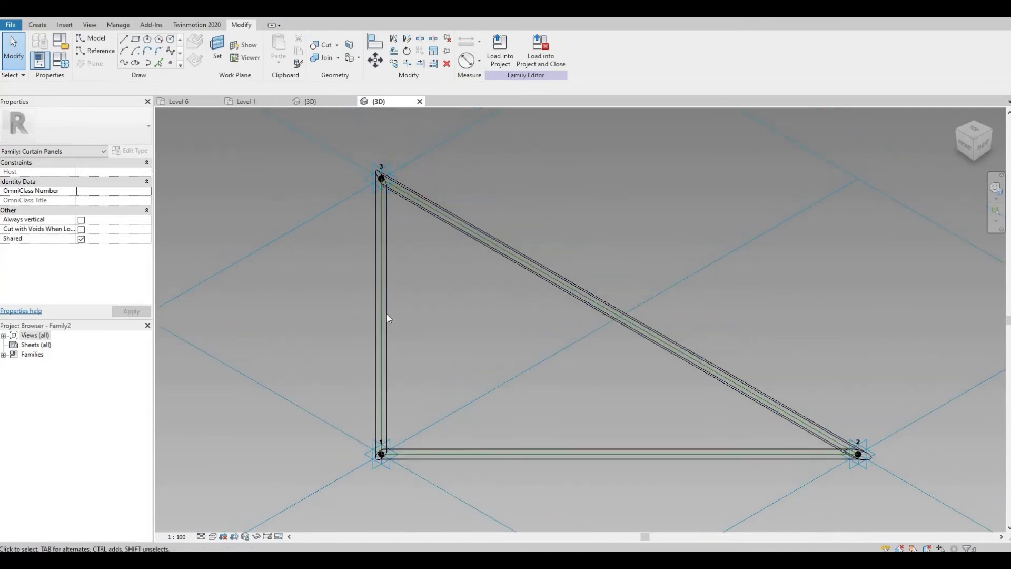
key("Tab")
left_click(381, 306)
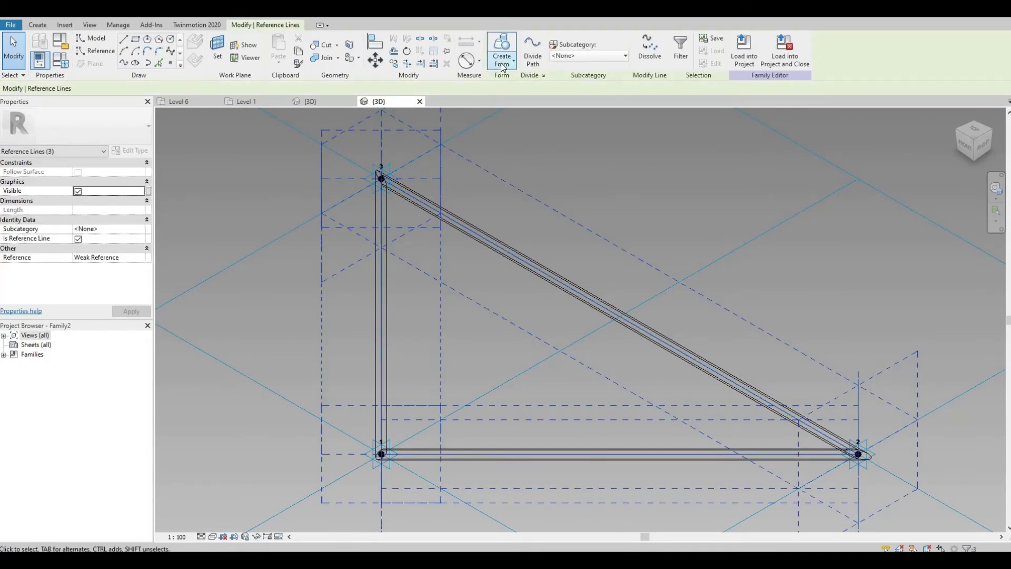
left_click(503, 66)
left_click(515, 78)
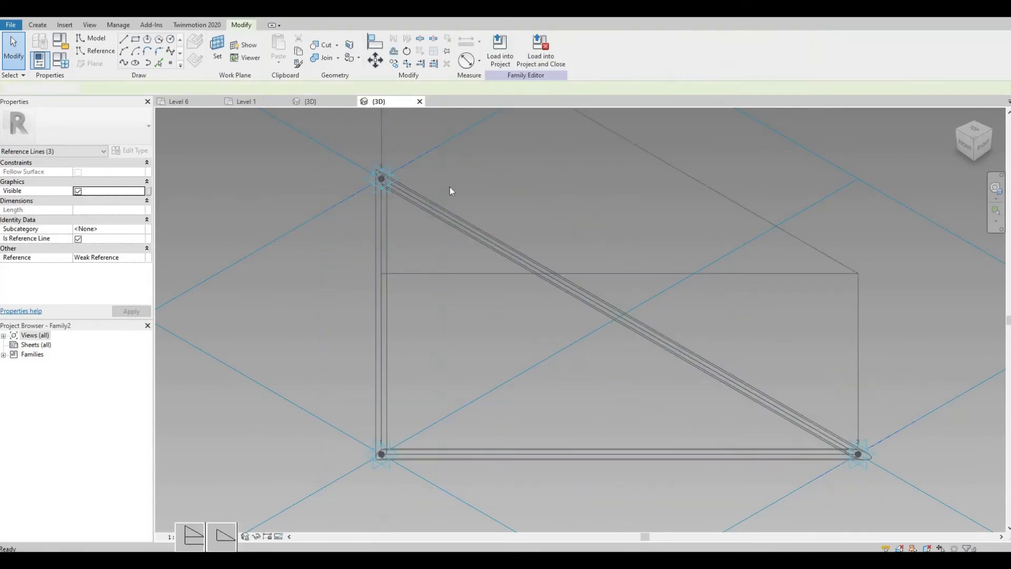
left_click(191, 536)
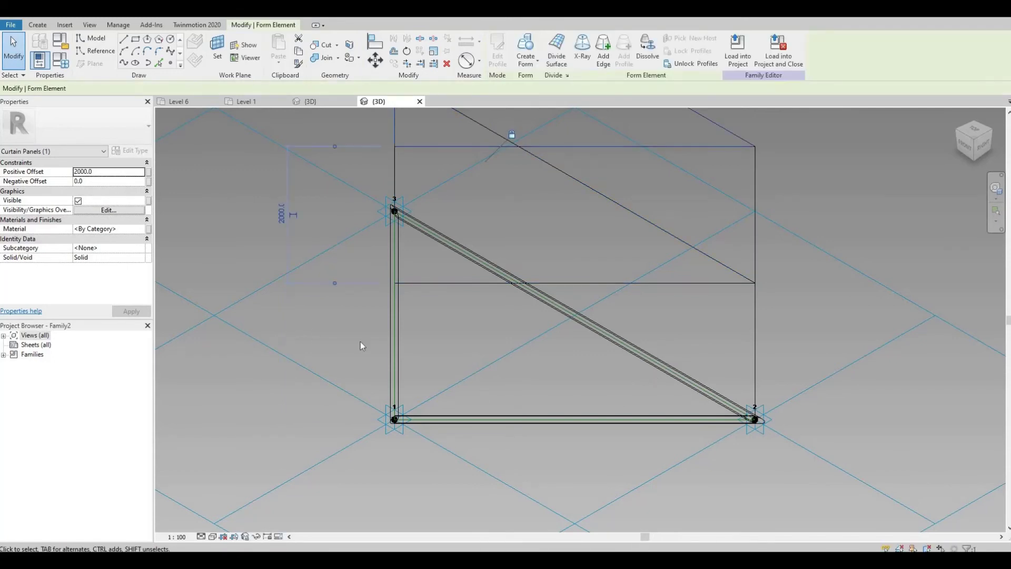
double_click(106, 171)
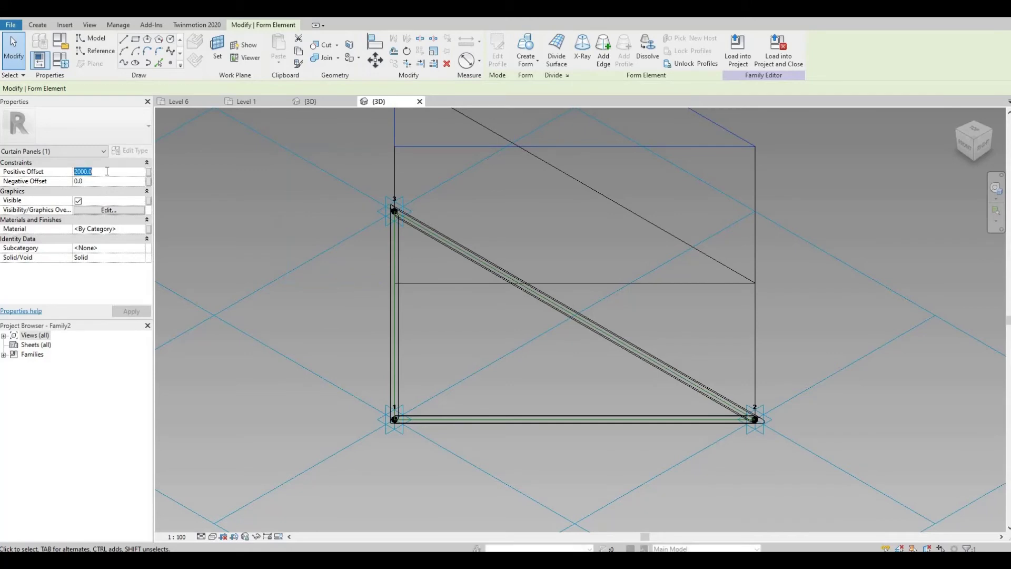
Give the glass form a positive offset of 10 and associate its material with Glass
type("10")
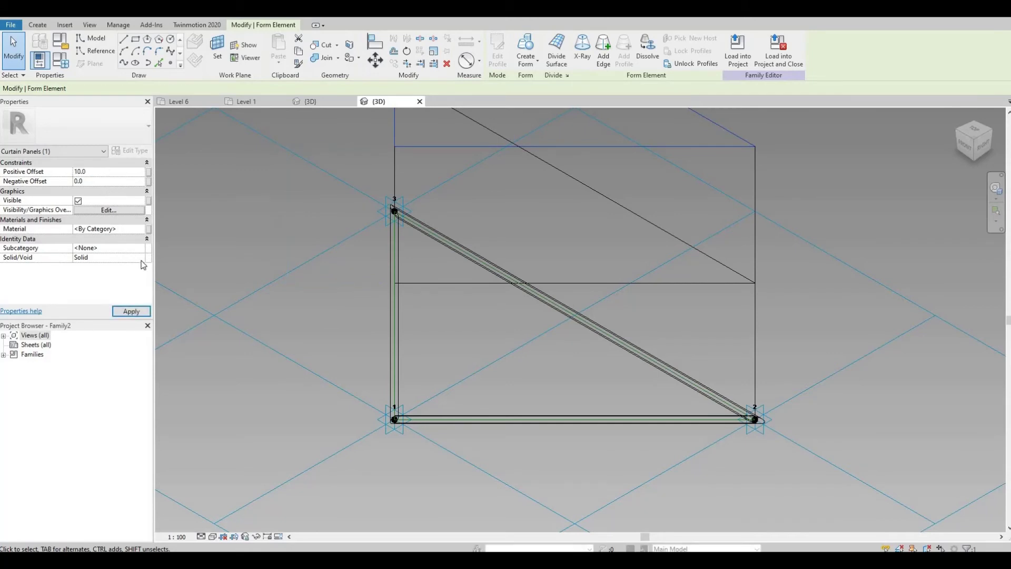
left_click(131, 311)
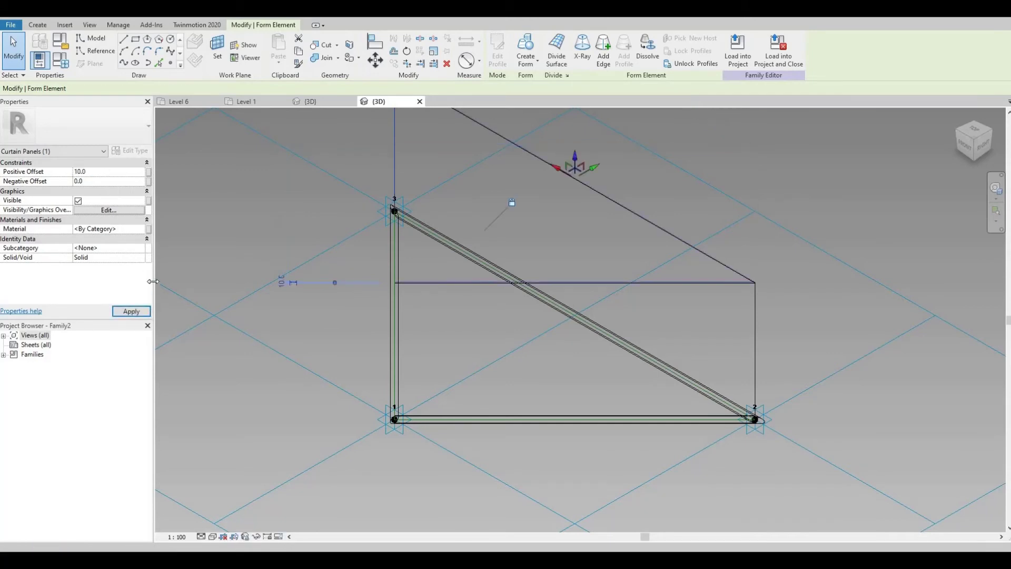
left_click(149, 233)
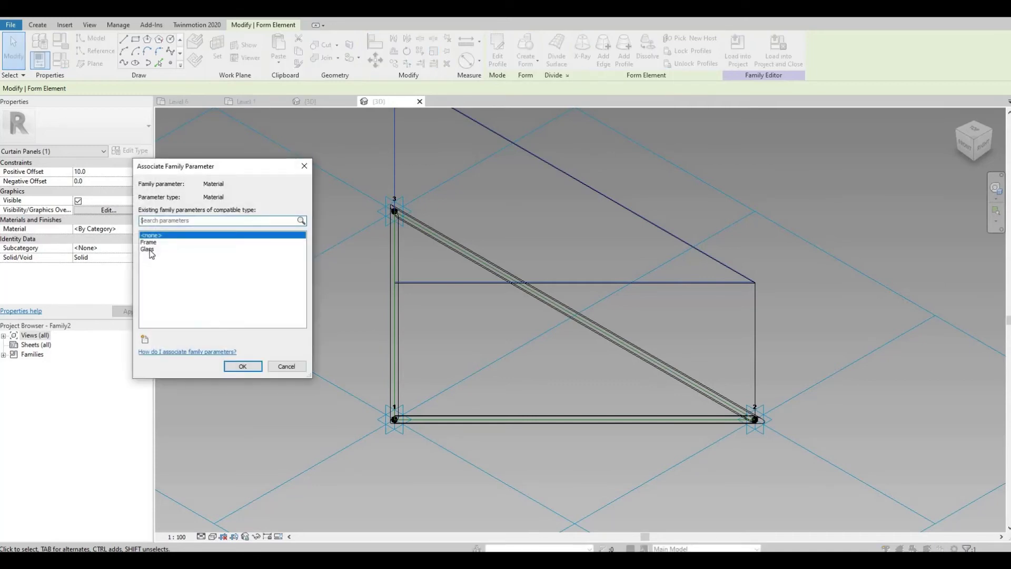
left_click(150, 250)
left_click(241, 367)
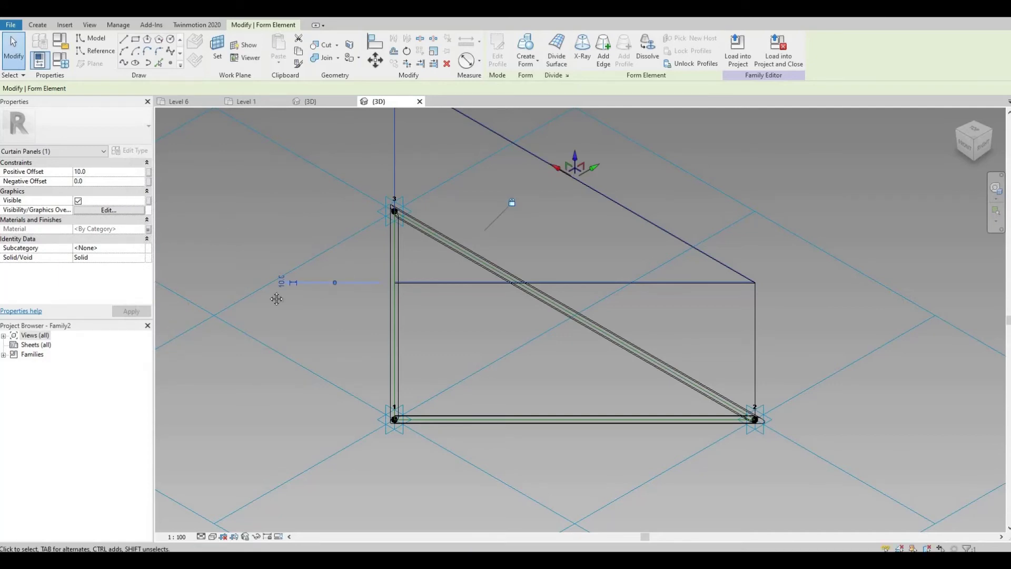
scroll(348, 273, "down", 1)
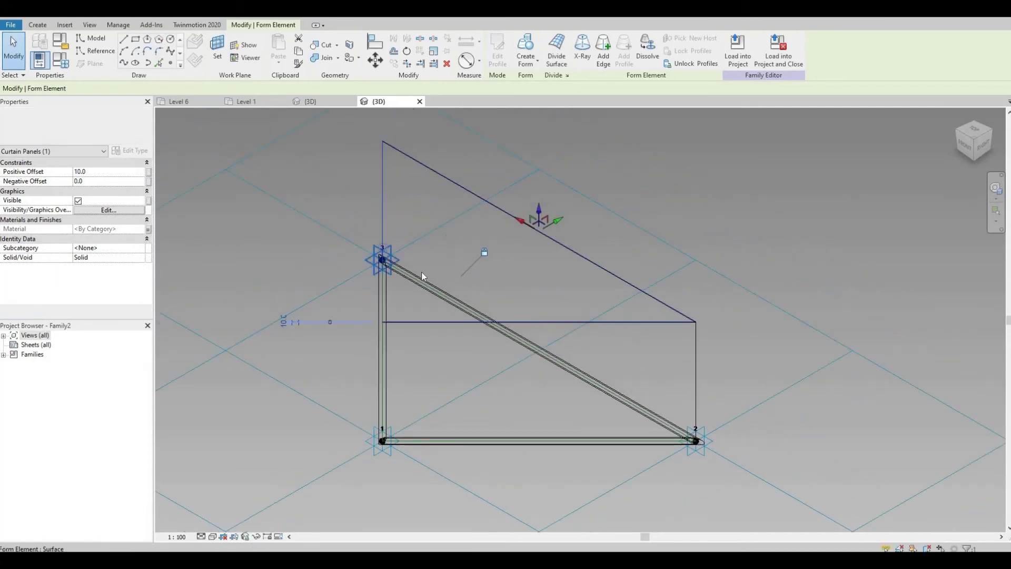
left_click(434, 327)
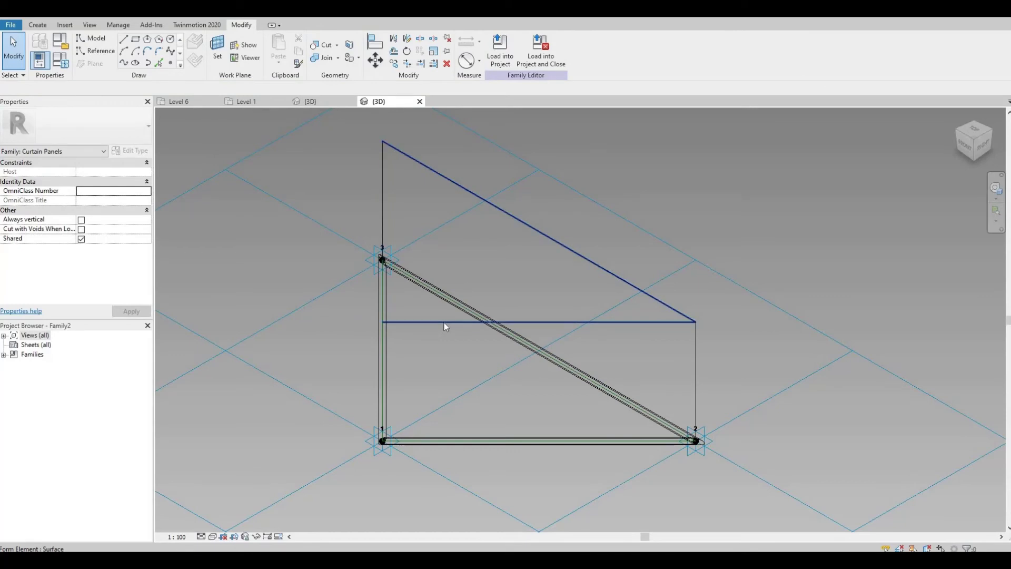
left_click(445, 327)
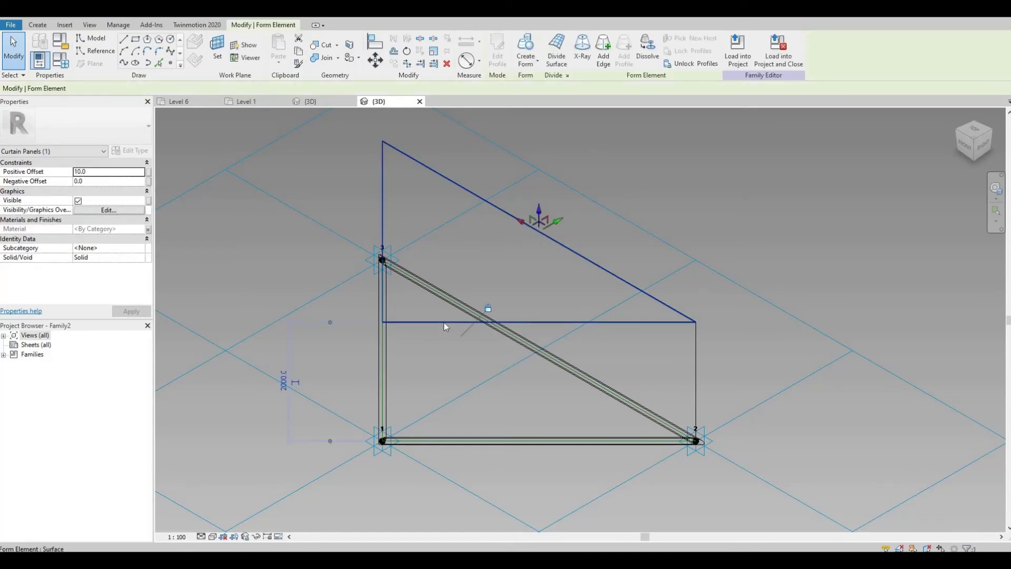
Reapply the 10 offset and Glass material association to the reselected surface form
left_click(105, 174)
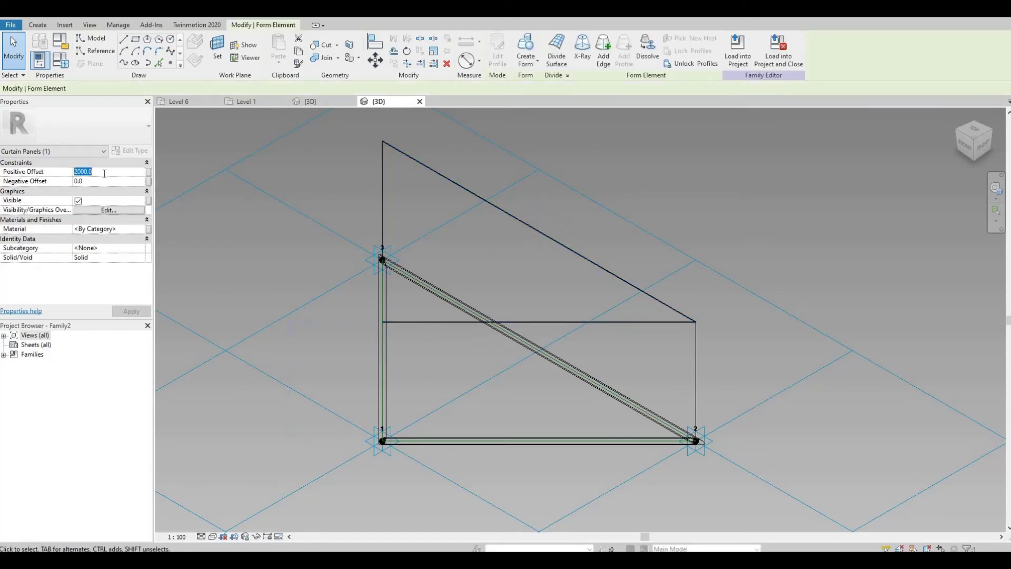
type("10")
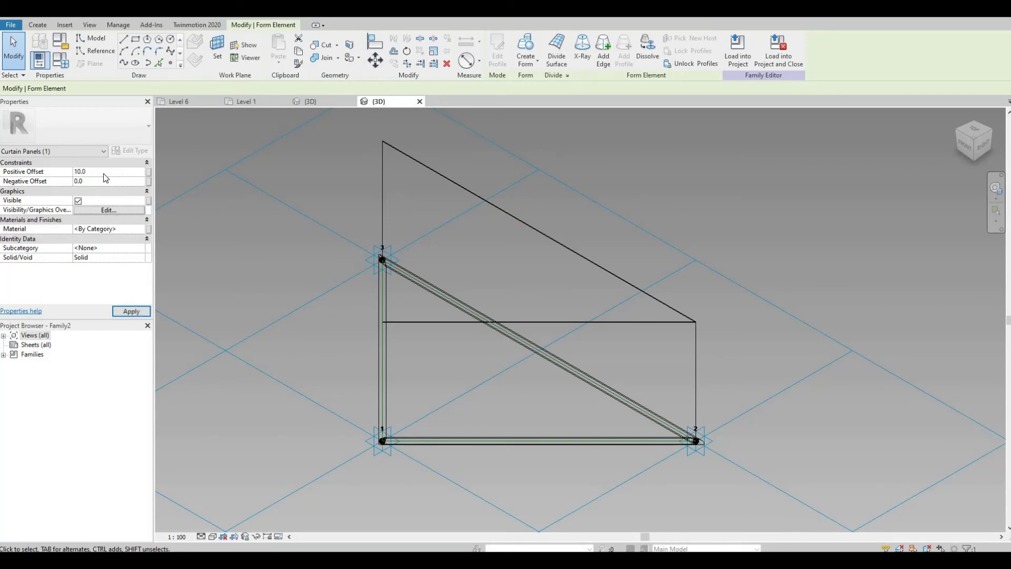
left_click(133, 312)
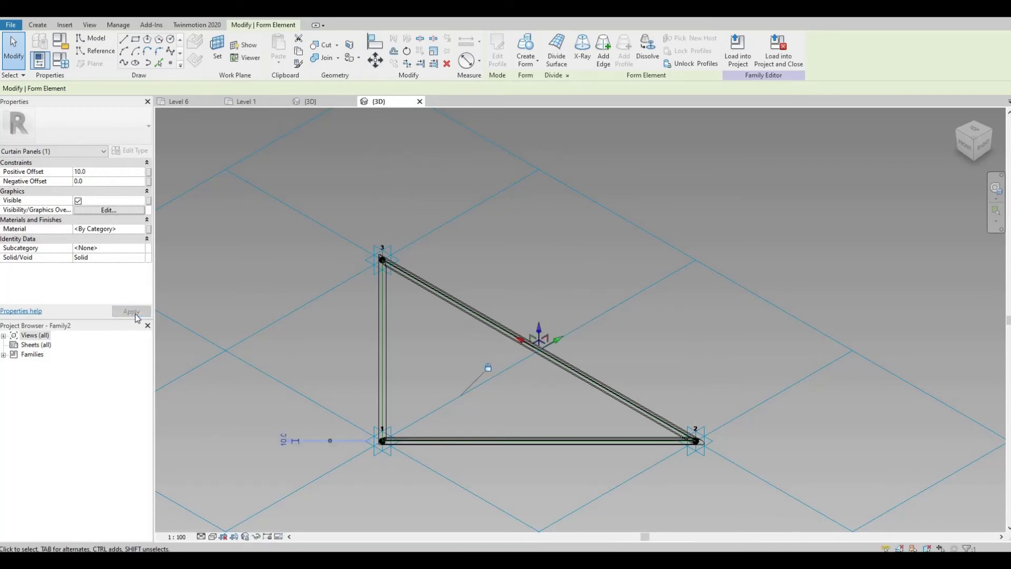
left_click(149, 230)
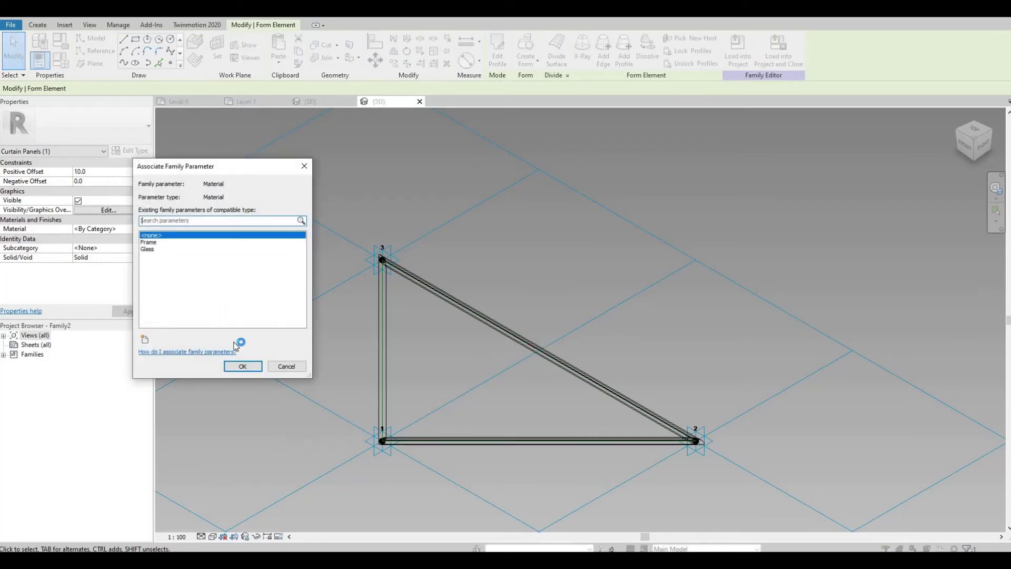
key("Down")
key("Down")
left_click(242, 366)
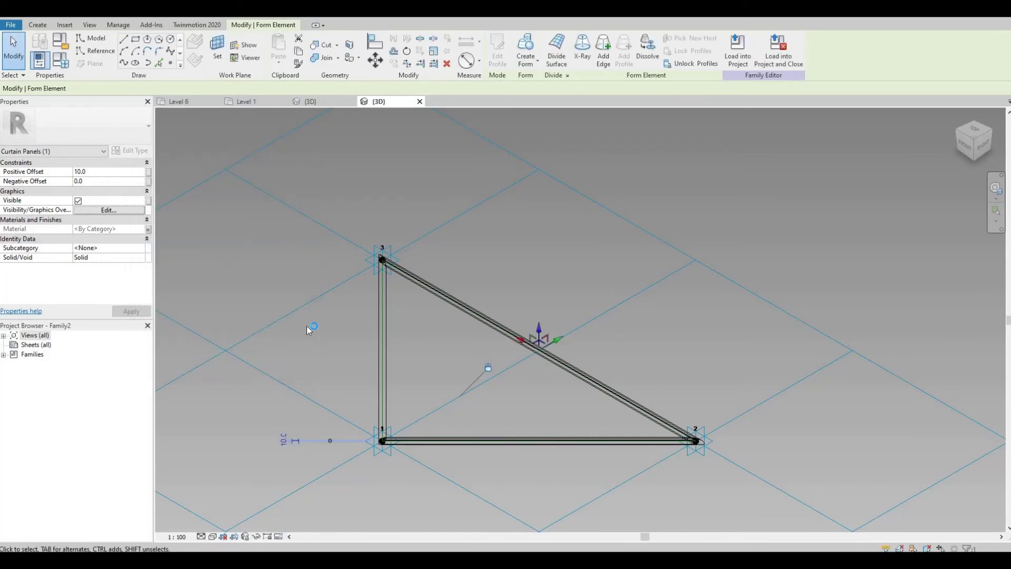
left_click(308, 330)
Link the triangular frame form's material to the Frame parameter
scroll(326, 341, "up", 1)
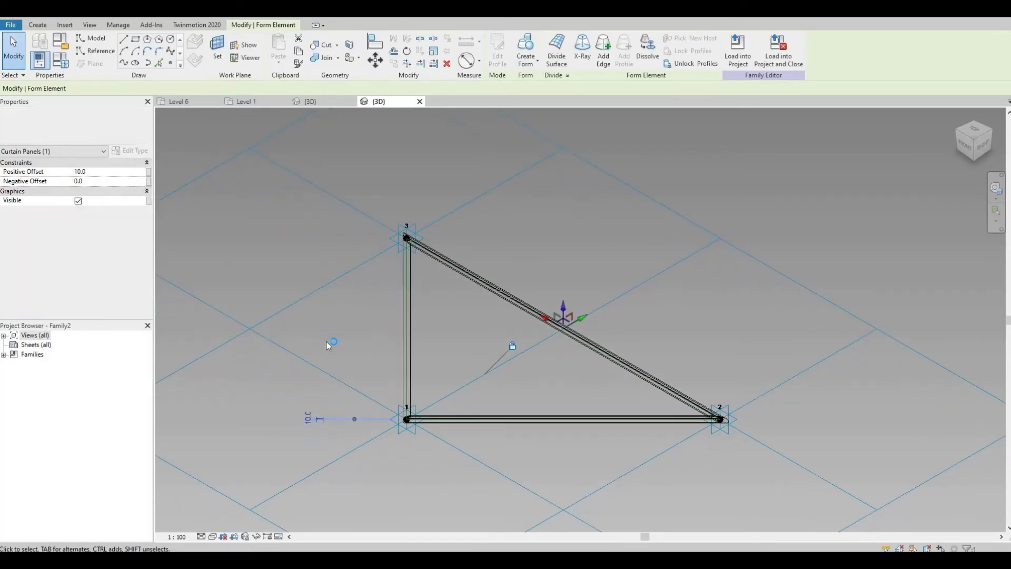
left_click(412, 306)
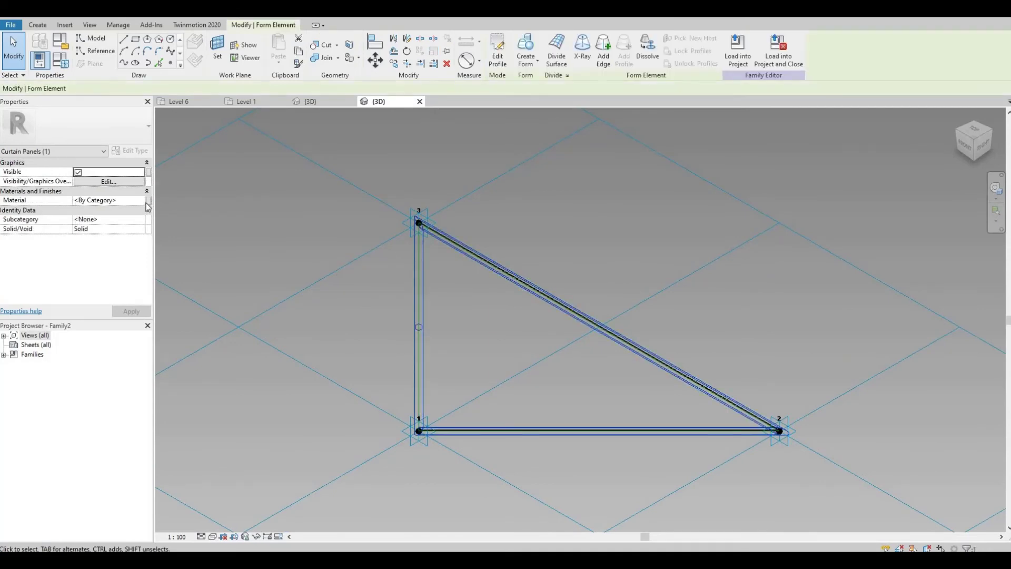
left_click(150, 203)
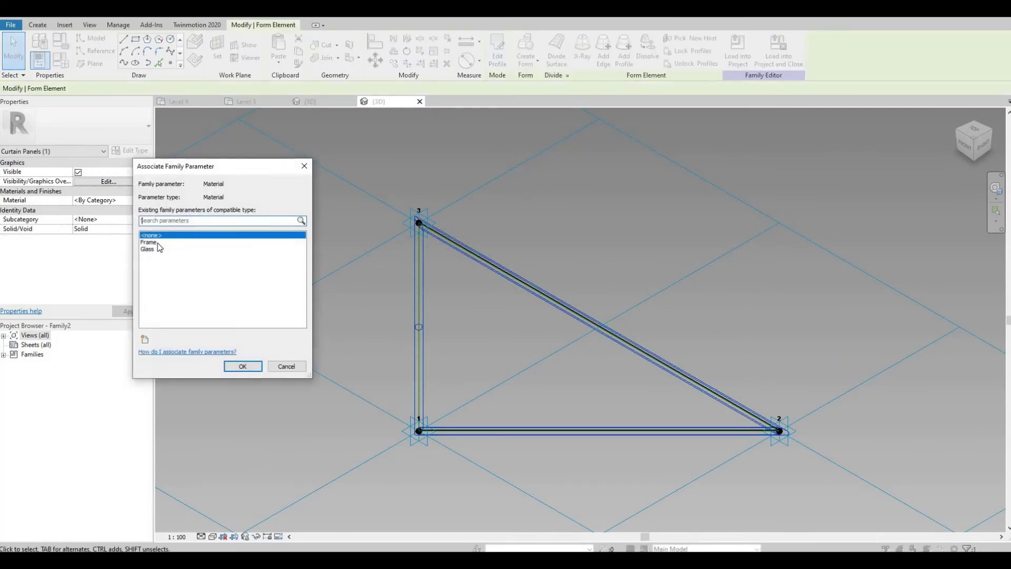
left_click(157, 241)
left_click(235, 365)
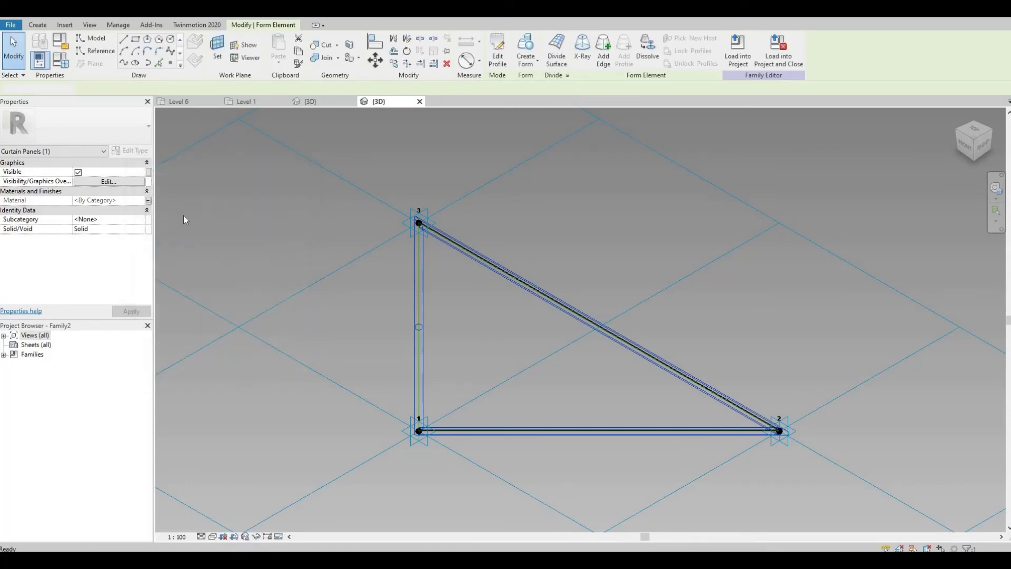
left_click(183, 216)
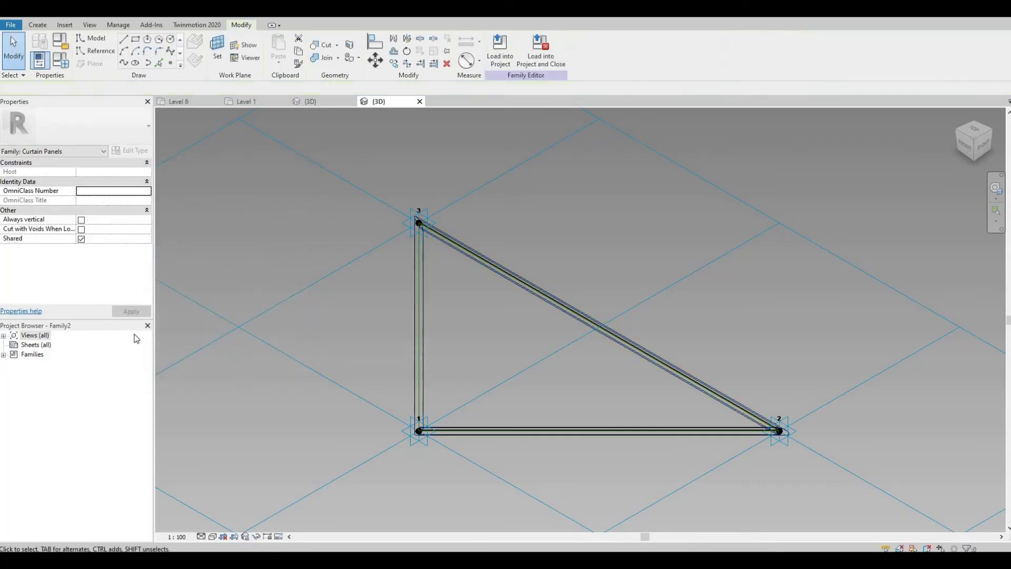
left_click(213, 536)
Set Hidden Line, load the panel into the tower project and open the {3D} view
left_click(235, 483)
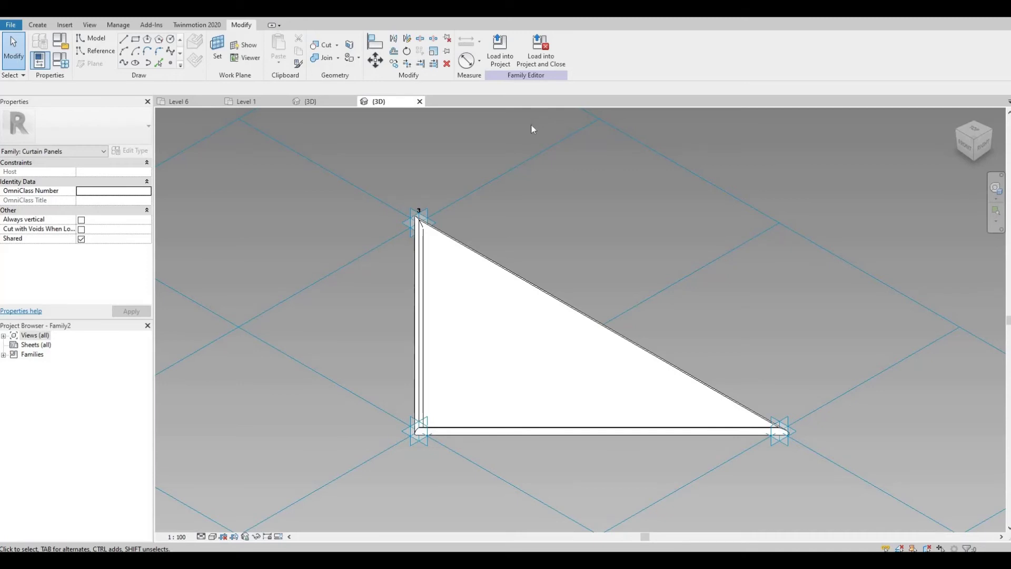
left_click(543, 61)
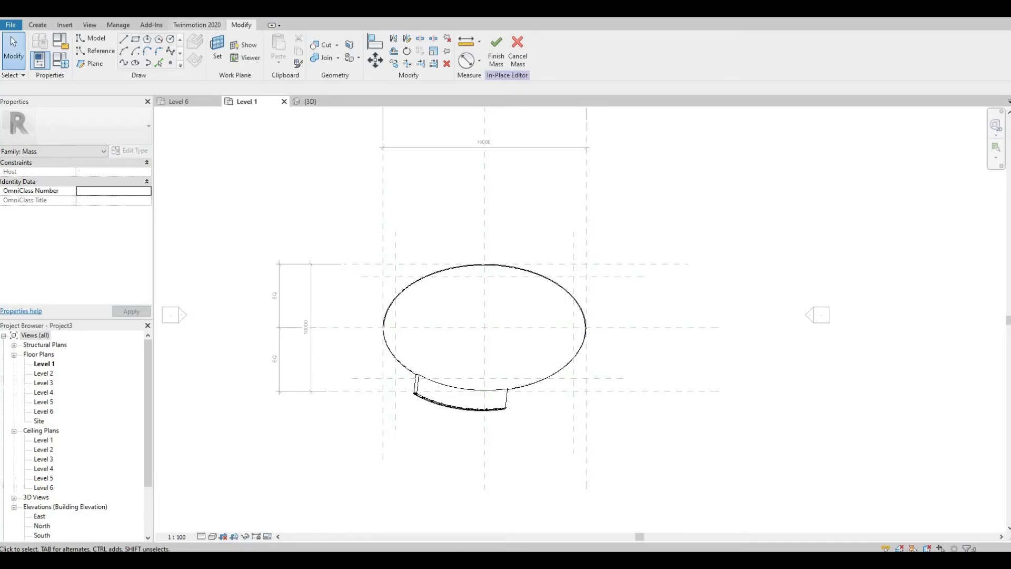
left_click(310, 101)
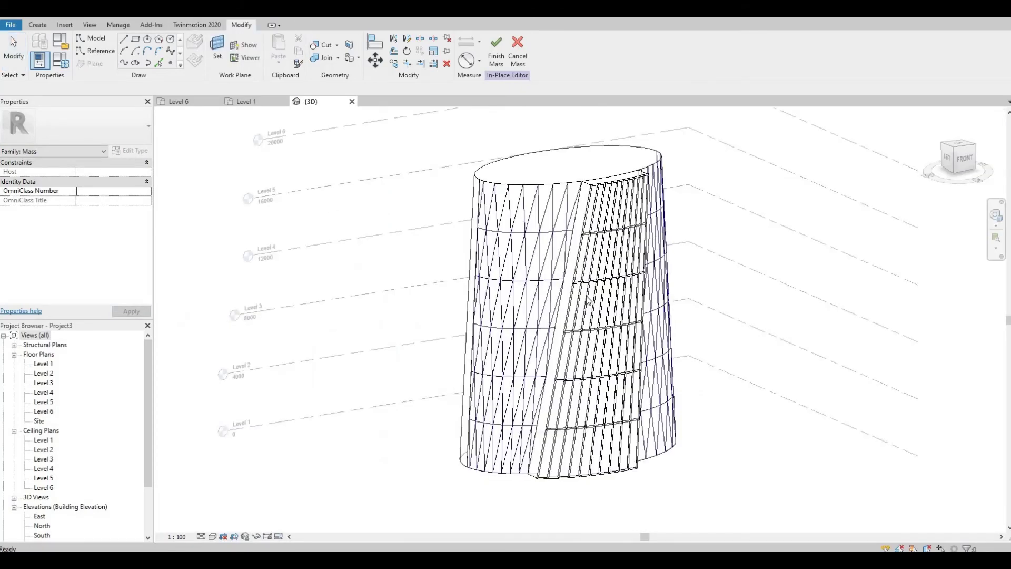
middle_click_drag(565, 298, 547, 252, "shift")
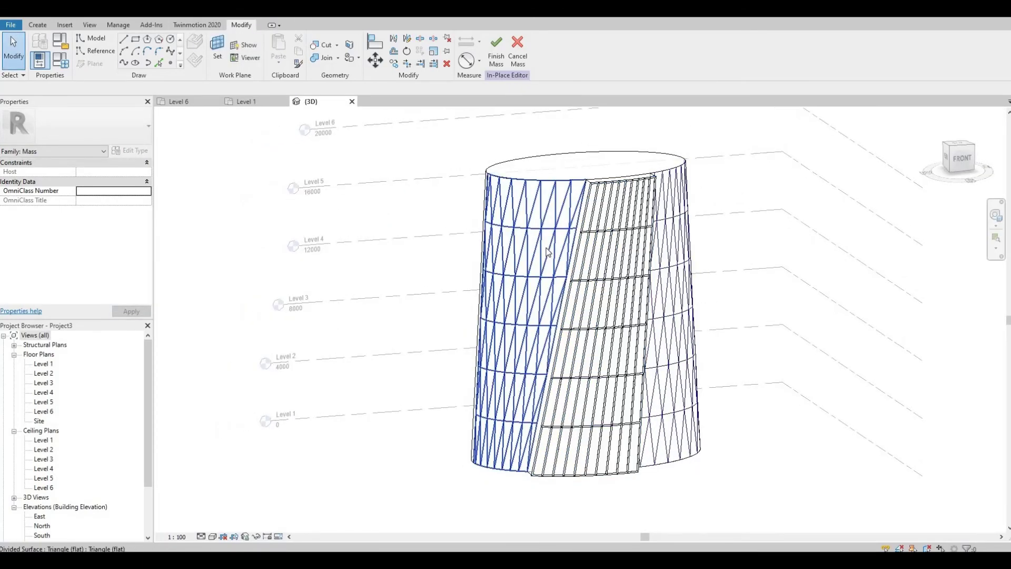
Apply the triangel my design panel type to the left and right divided surfaces
left_click(548, 252)
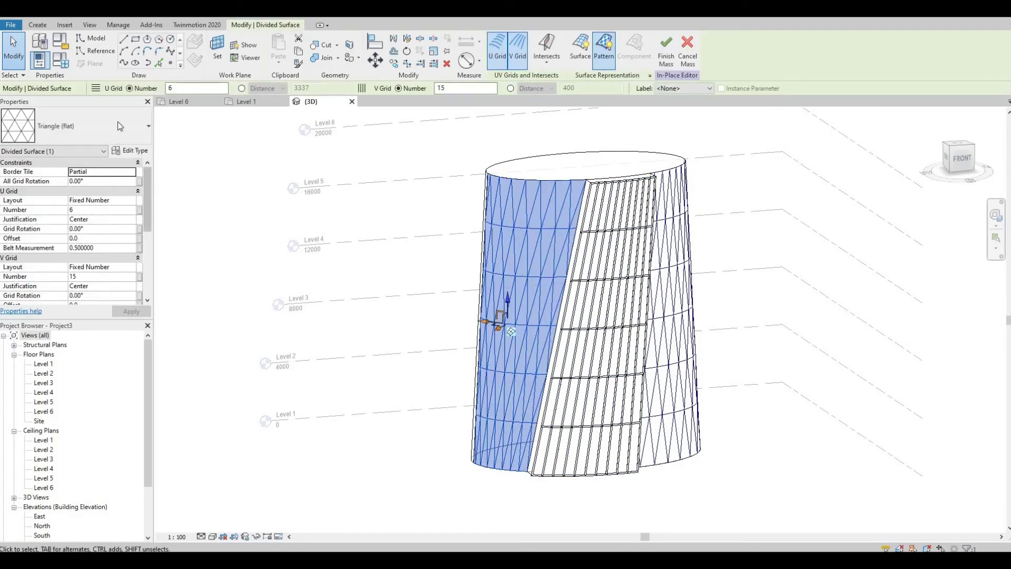
left_click(118, 121)
scroll(51, 364, "down", 2)
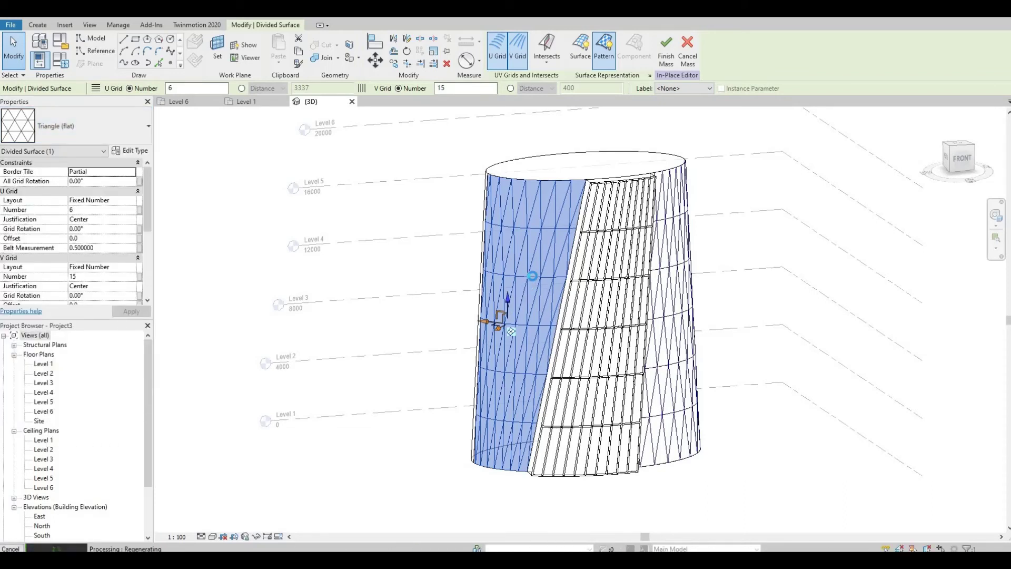
left_click(686, 259)
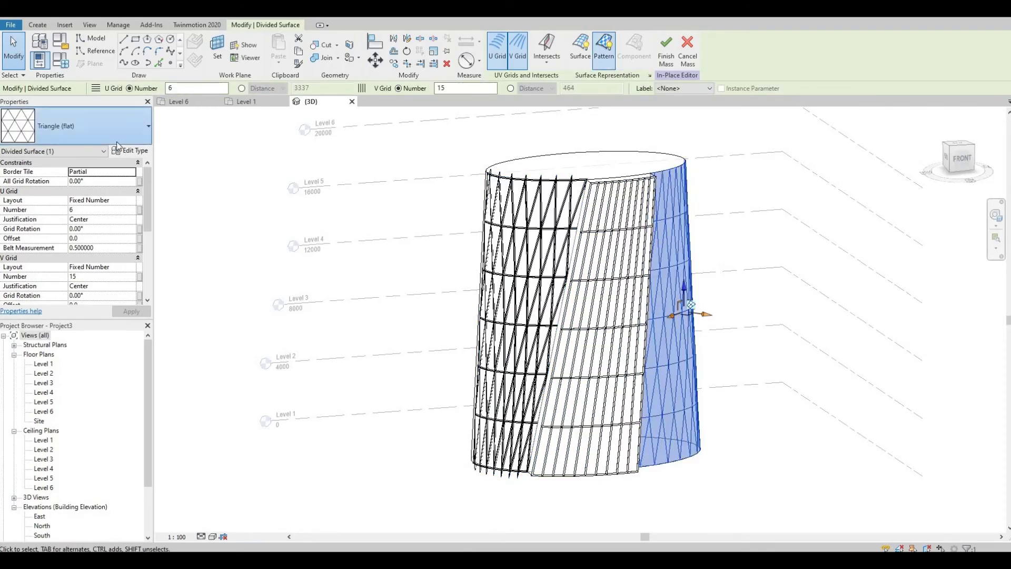
left_click(132, 134)
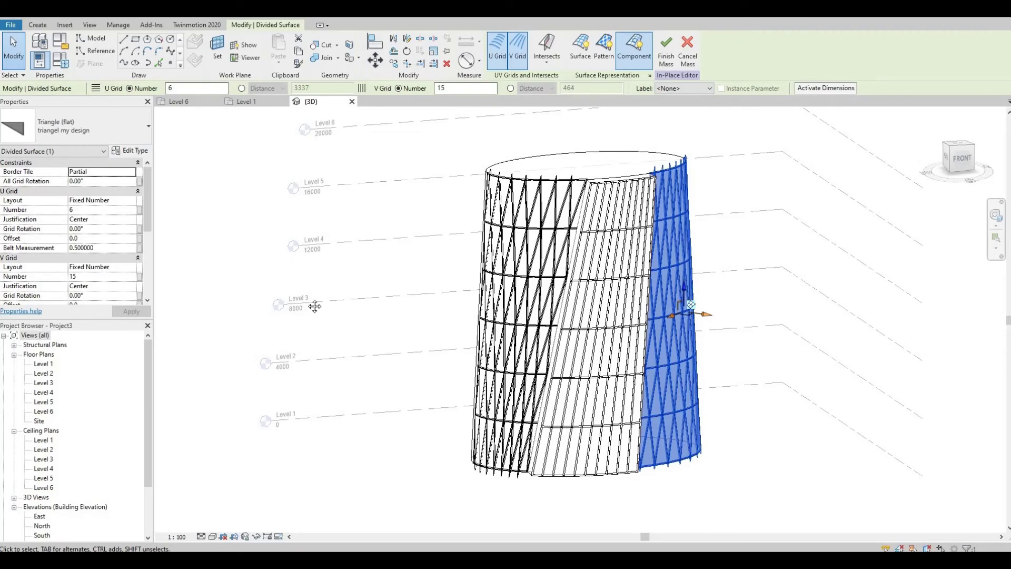
middle_click_drag(297, 279, 345, 291, "shift")
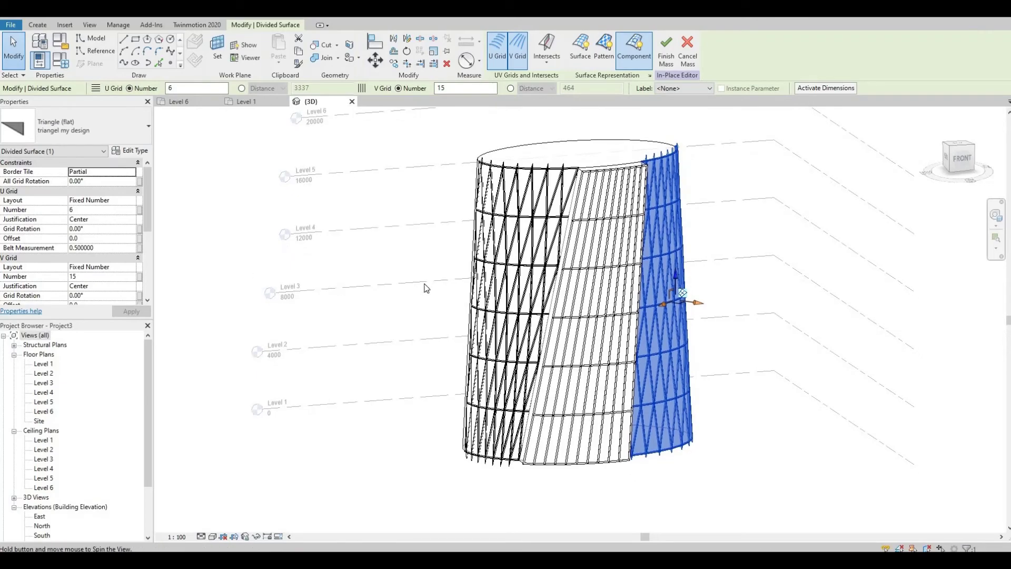
left_click(432, 332)
middle_click_drag(413, 318, 599, 275, "shift")
scroll(589, 266, "up", 4)
scroll(588, 266, "down", 5)
middle_click_drag(537, 271, 415, 303)
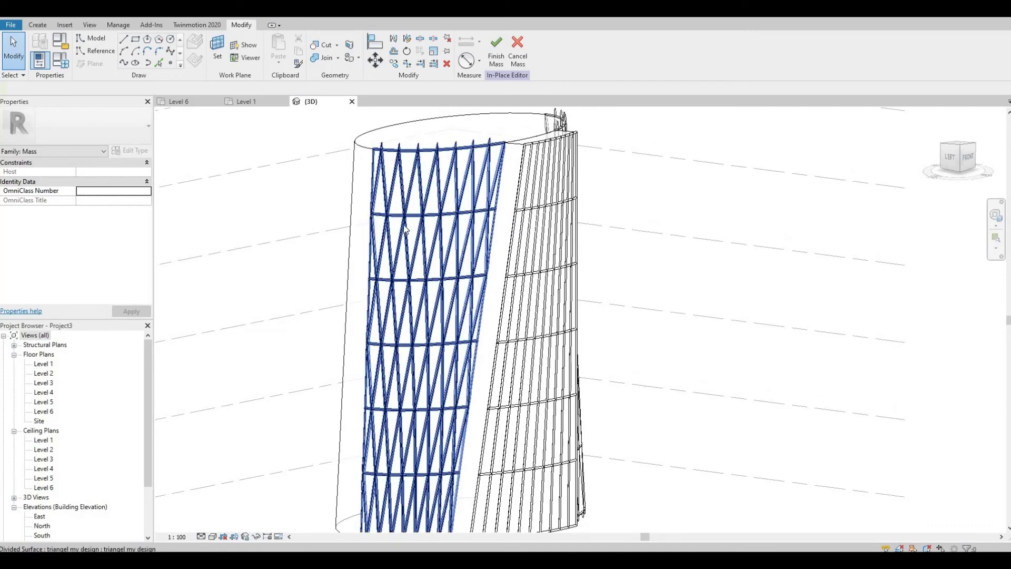
Set the left triangulated surface to 25 V grid divisions
left_click(406, 228)
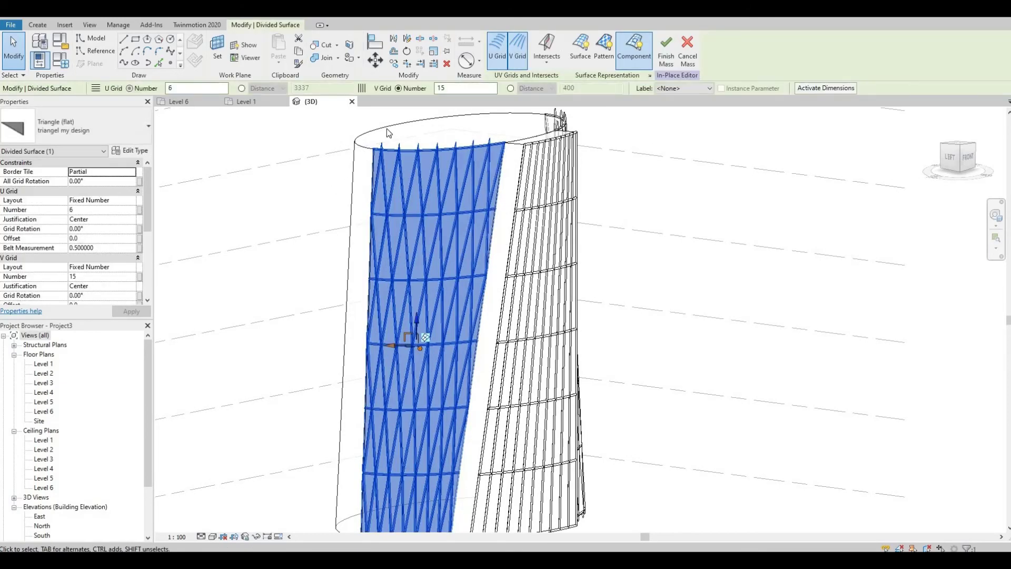
double_click(430, 89)
type("25")
key("Return")
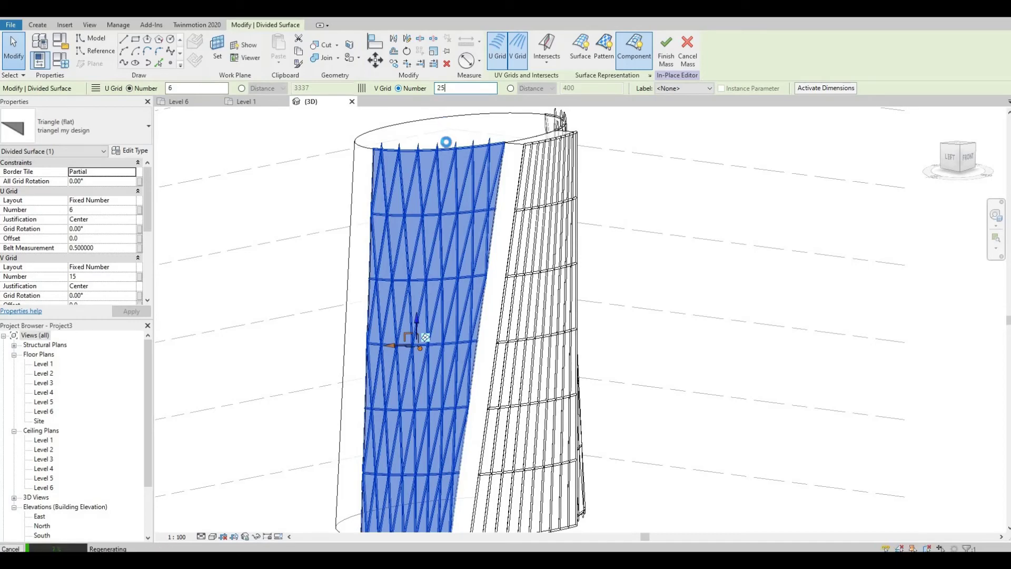
left_click(144, 92)
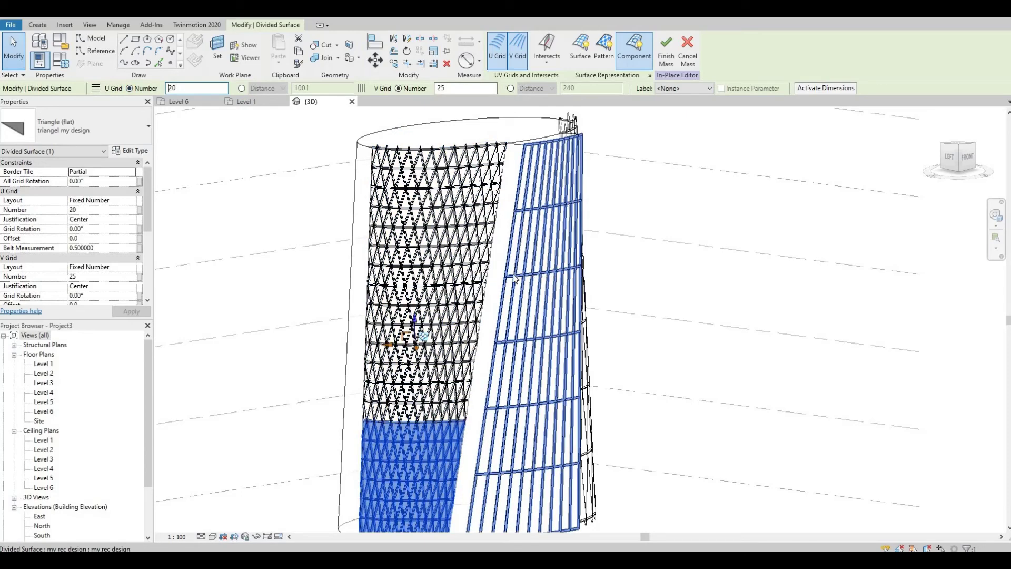
Set the right triangulated surface to 20 U and 25 V grid divisions
middle_click_drag(514, 283, 618, 238, "shift")
left_click(618, 238)
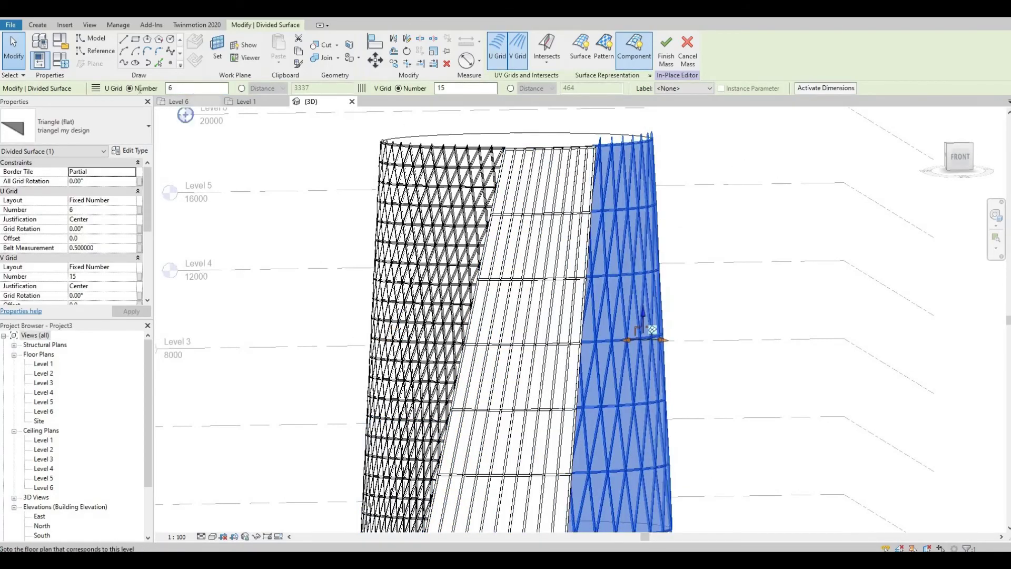
double_click(171, 88)
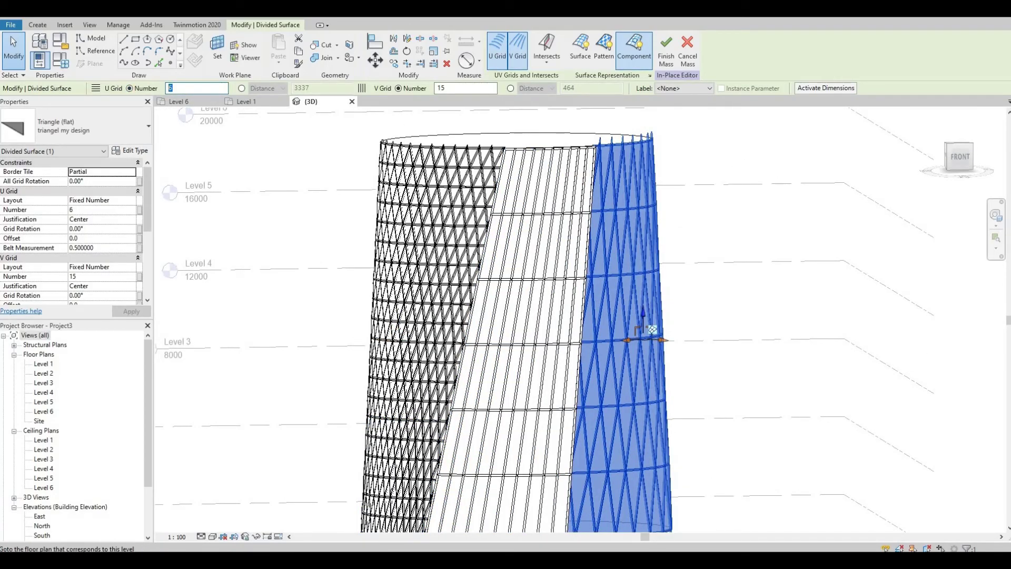
key("Return")
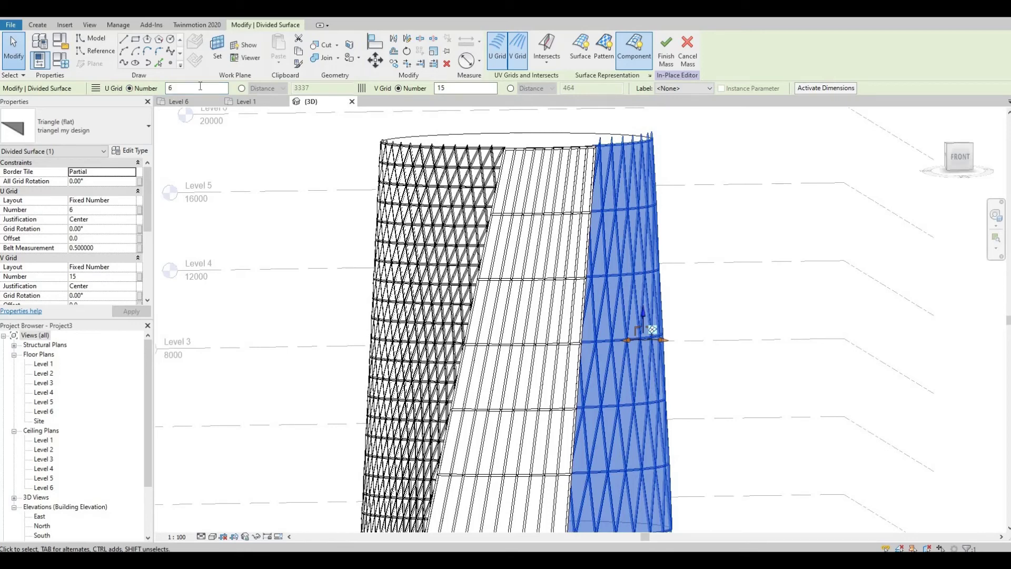
double_click(200, 86)
type("20")
left_click(448, 88)
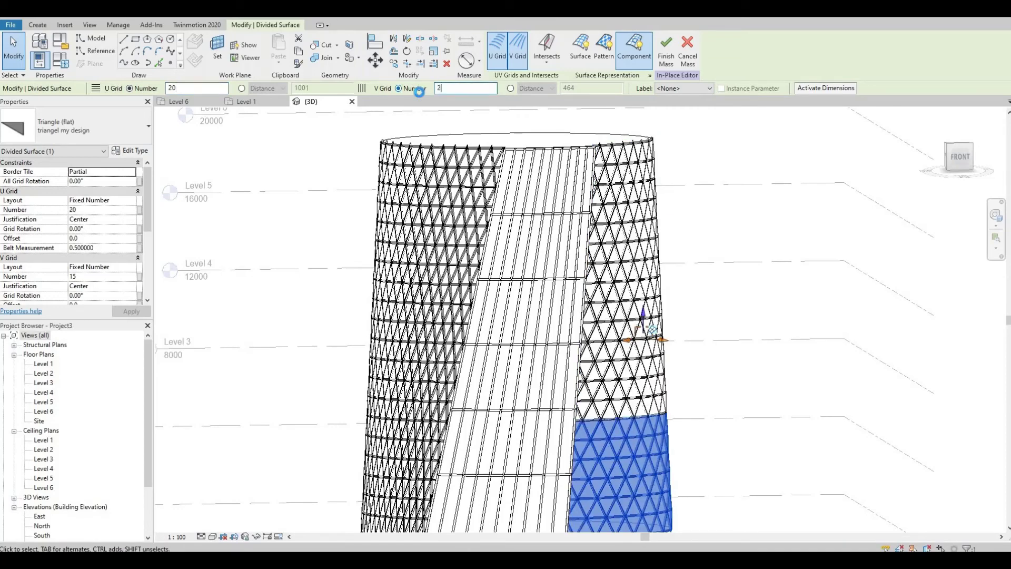
type("25")
key("Return")
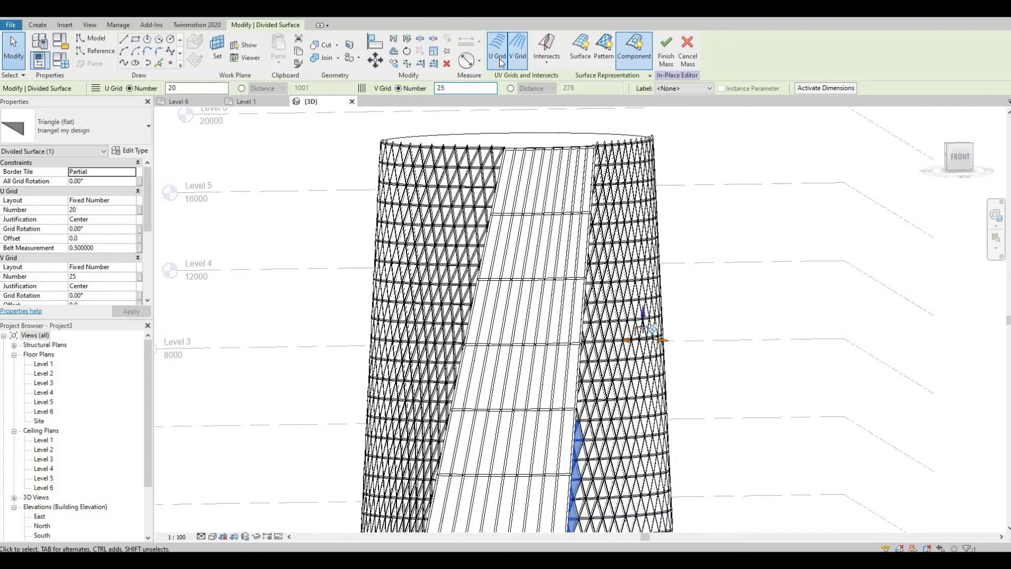
Finish the in-place mass edit of the panelled tower
middle_click_drag(553, 203, 468, 173, "shift")
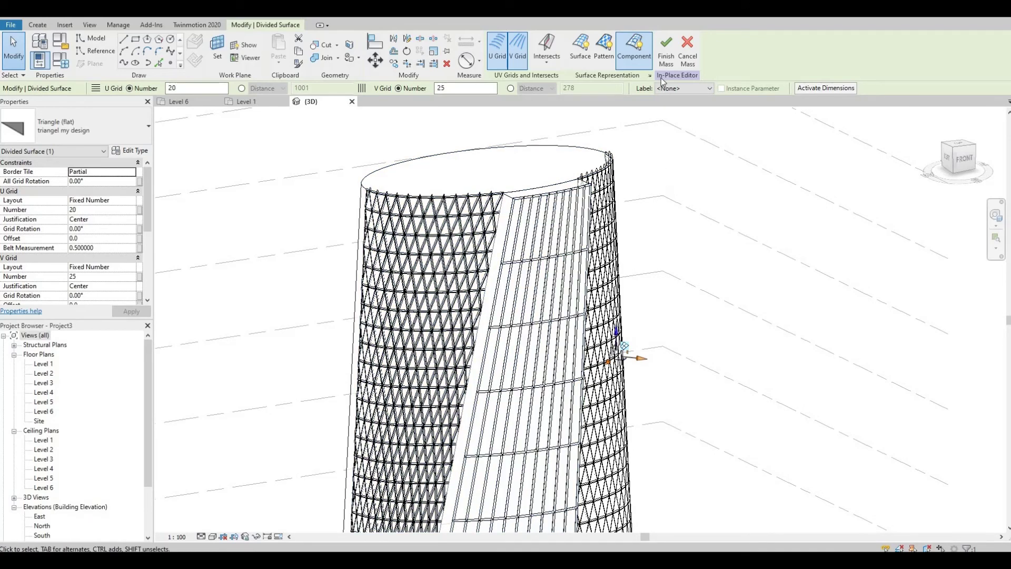
left_click(667, 52)
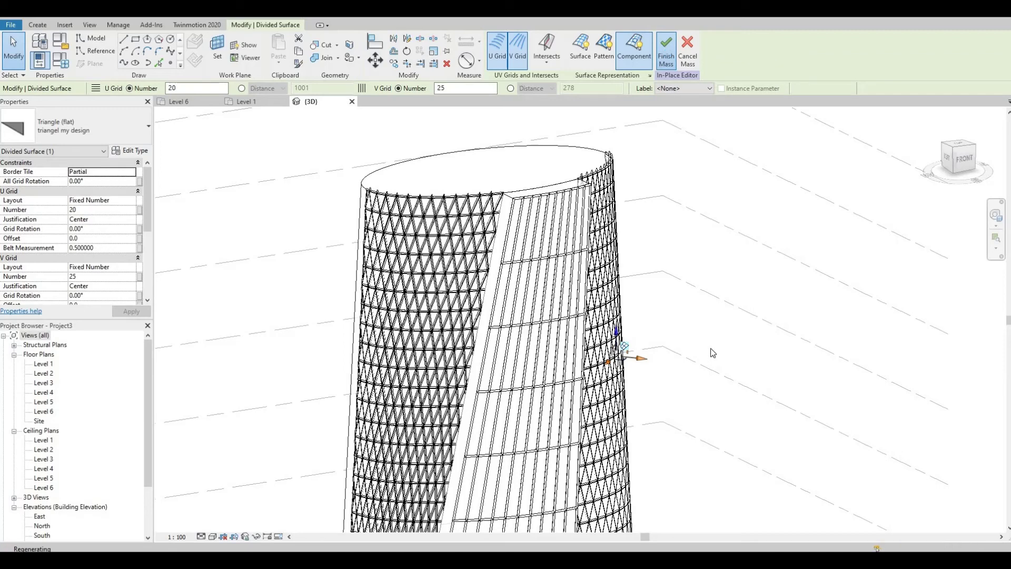
scroll(718, 384, "down", 2)
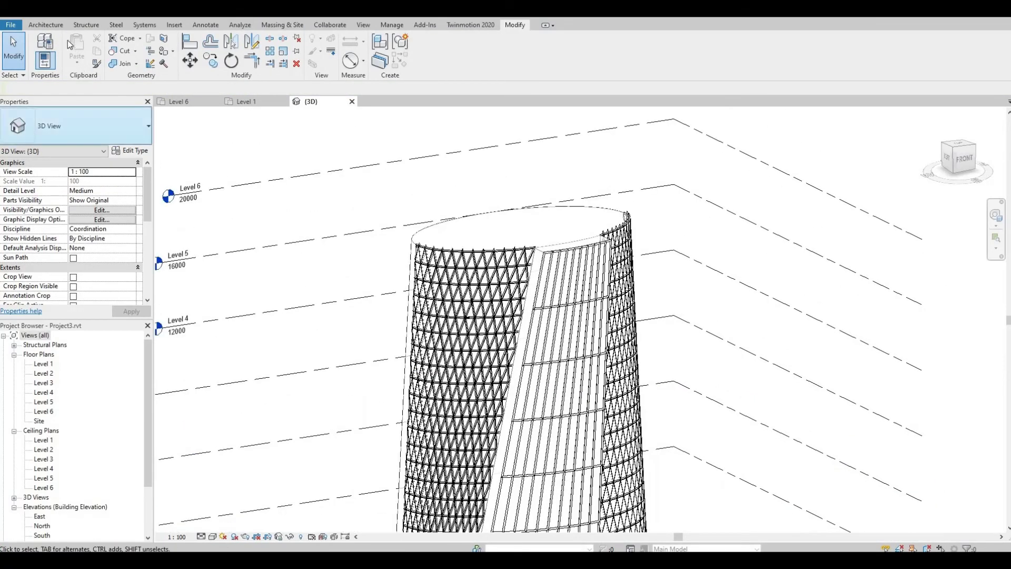
Create a roof by face on the tower's top face and its small connecting face
left_click(51, 26)
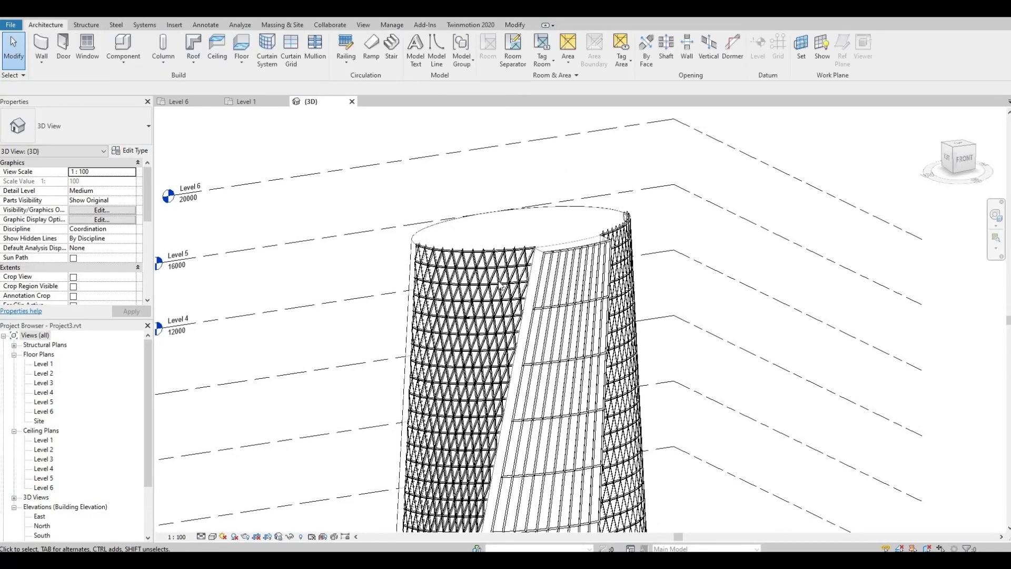
left_click(586, 348)
middle_click_drag(586, 348, 337, 247, "shift")
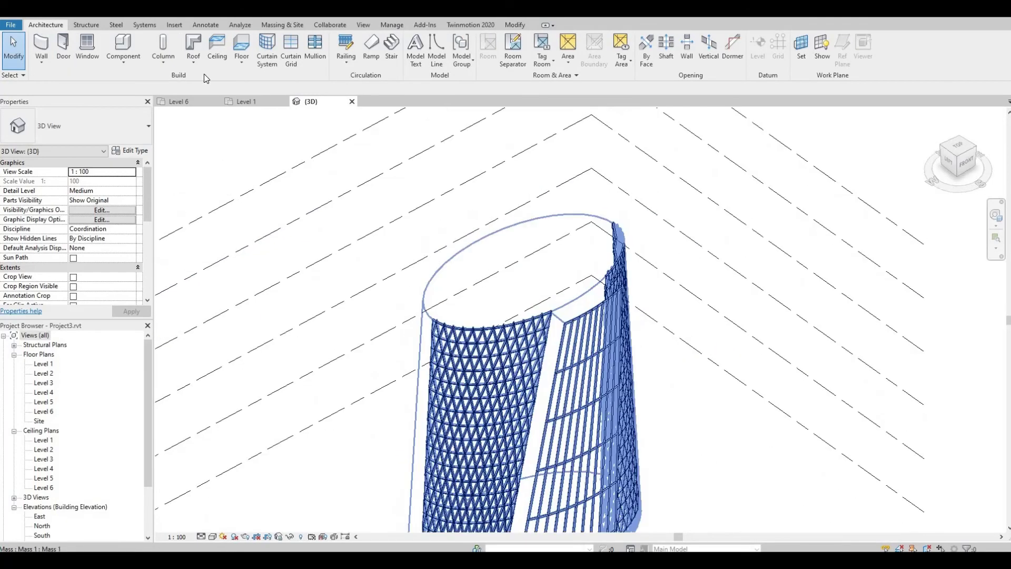
key("Escape")
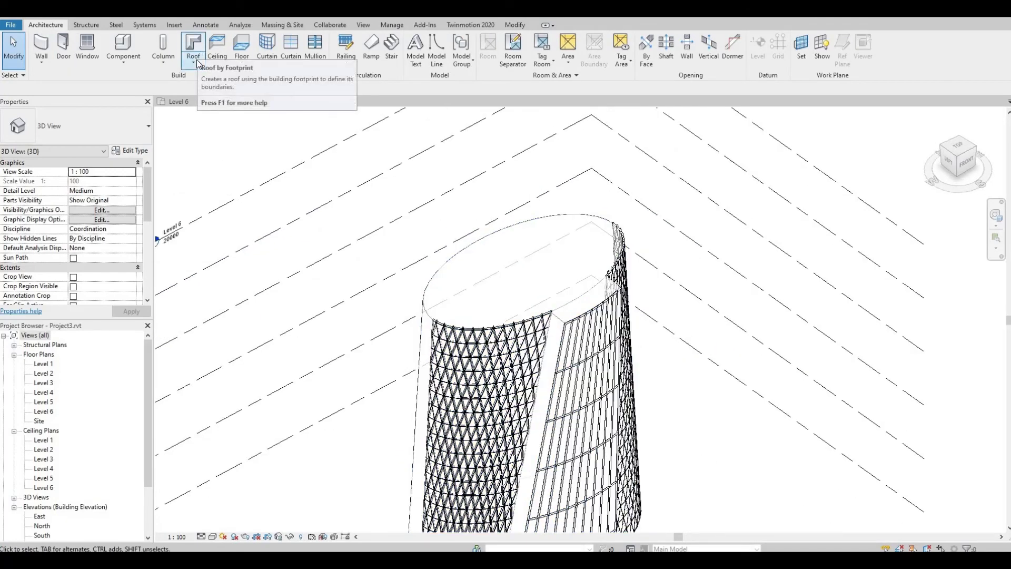
left_click(199, 65)
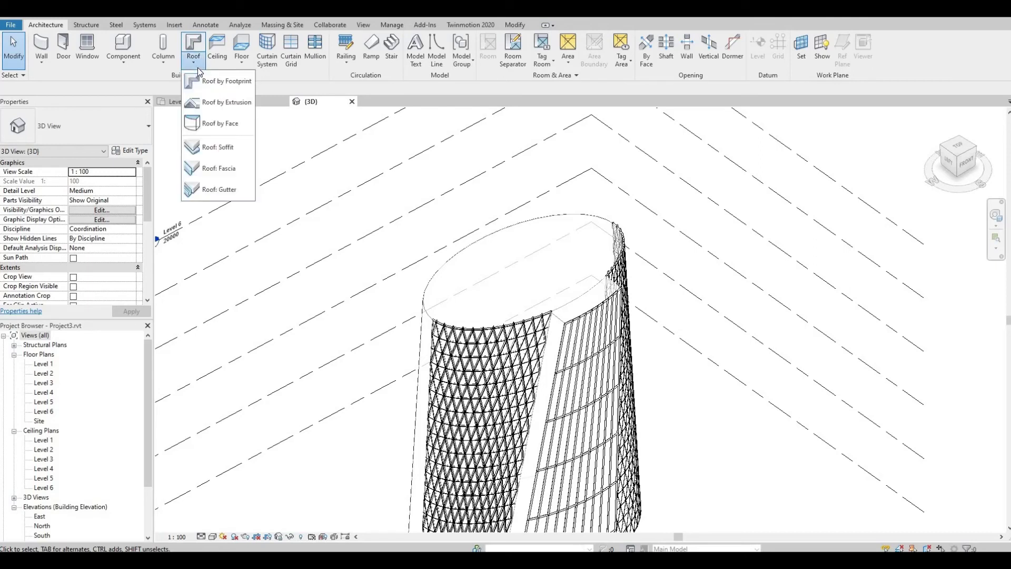
left_click(221, 124)
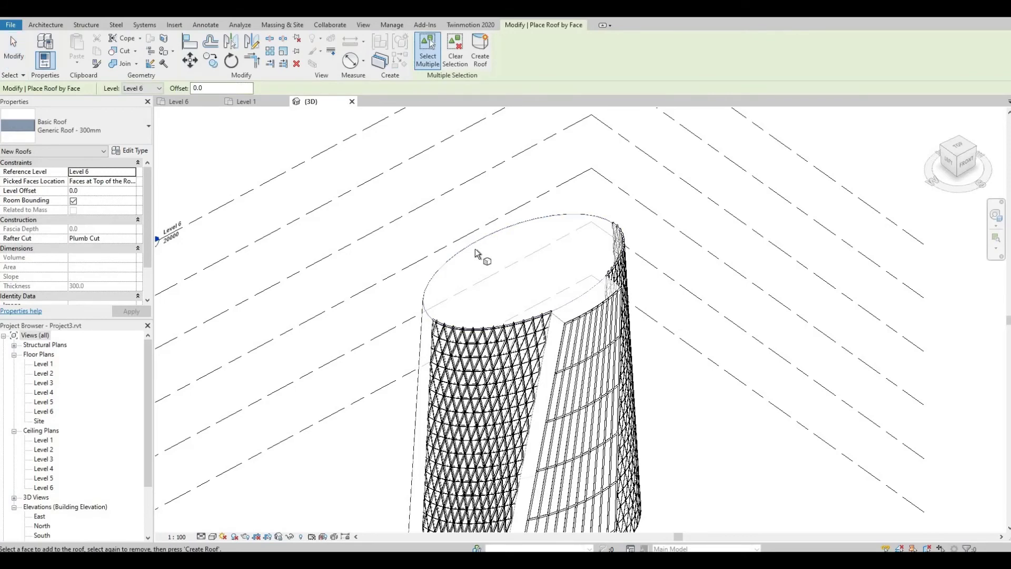
left_click(506, 262)
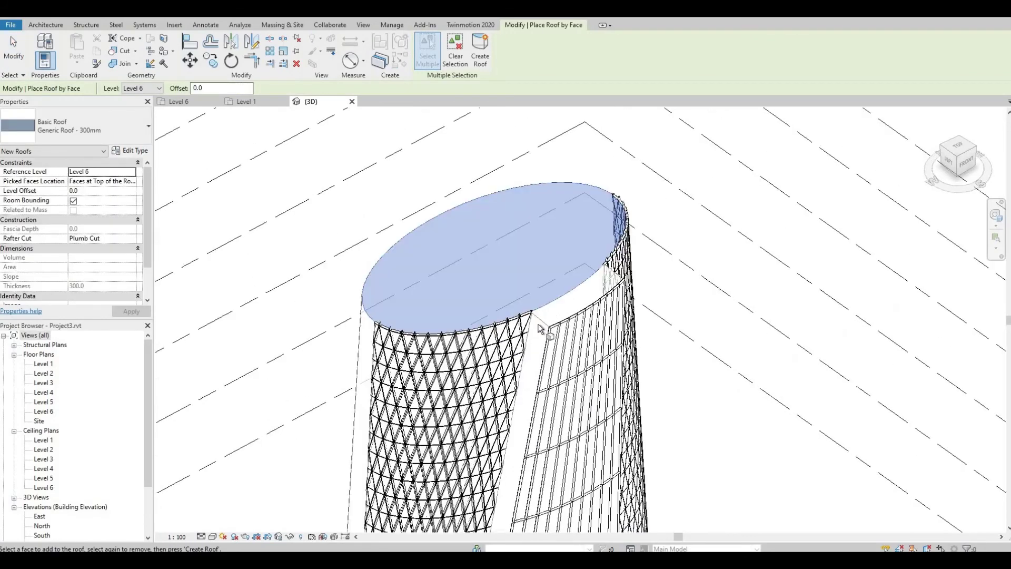
scroll(605, 158, "up", 2)
left_click(579, 295)
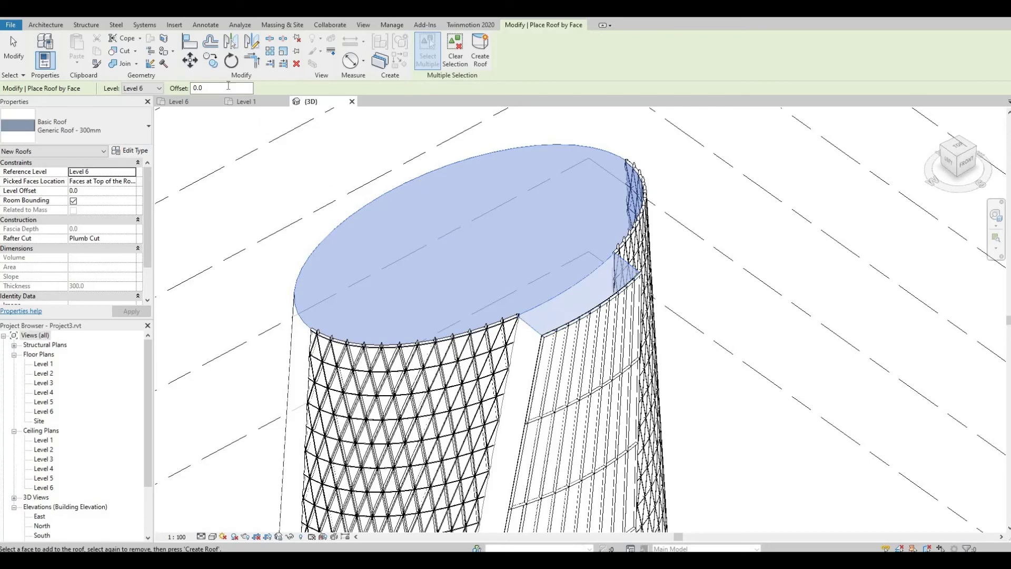
Place a Generic - 200mm wall by face on the tower mass and orbit to check it
left_click(36, 29)
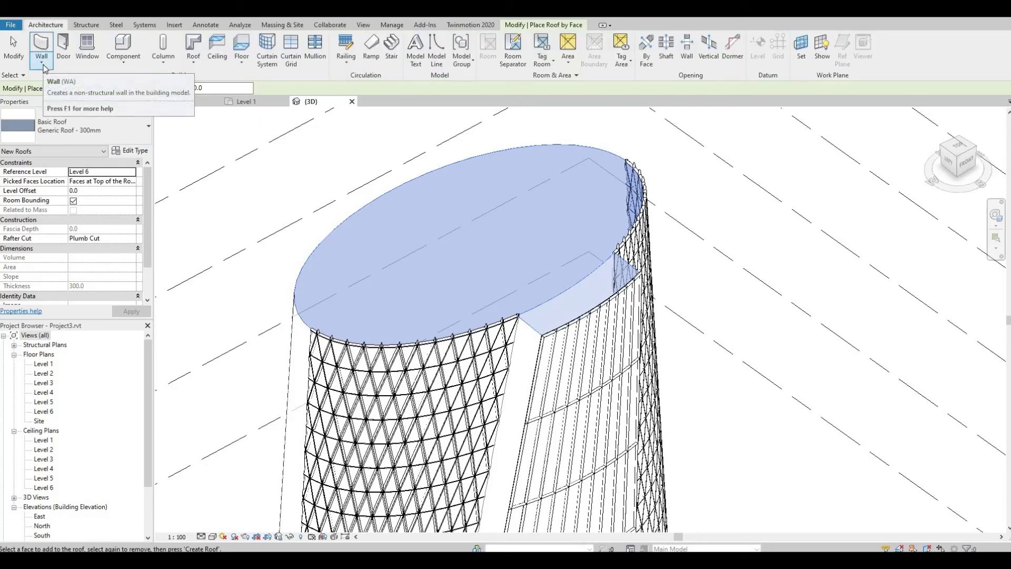
left_click(42, 63)
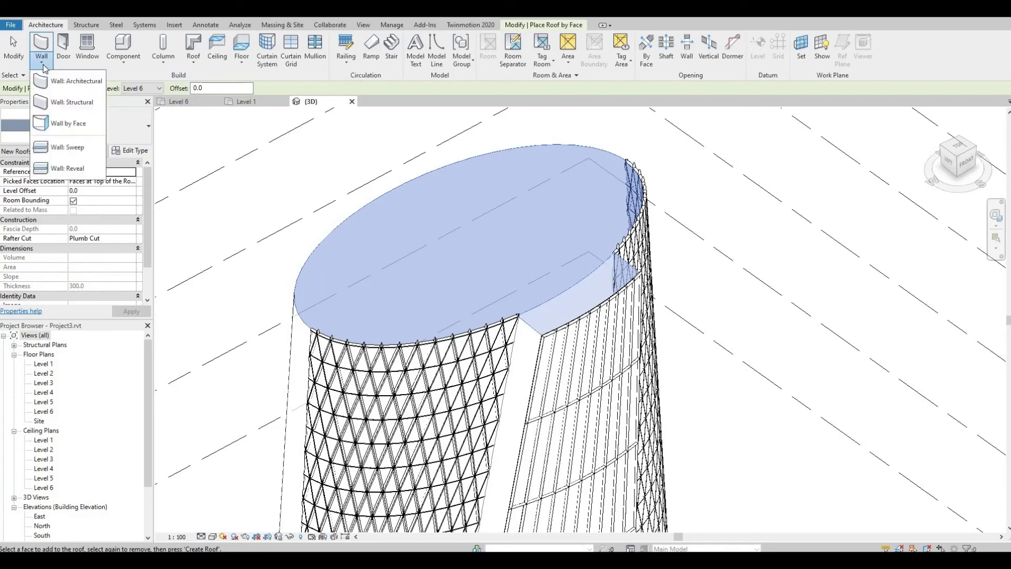
left_click(65, 125)
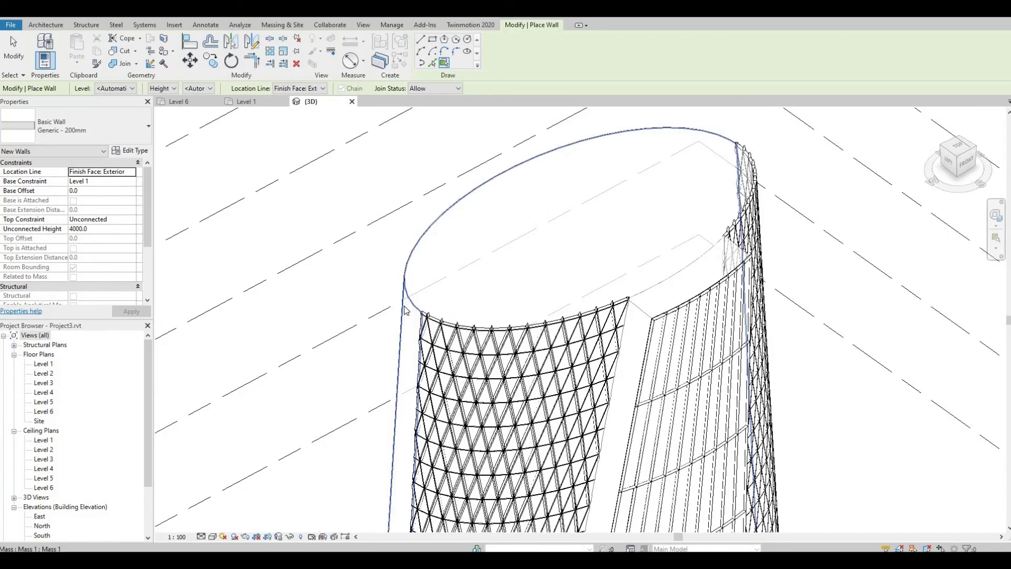
left_click(405, 310)
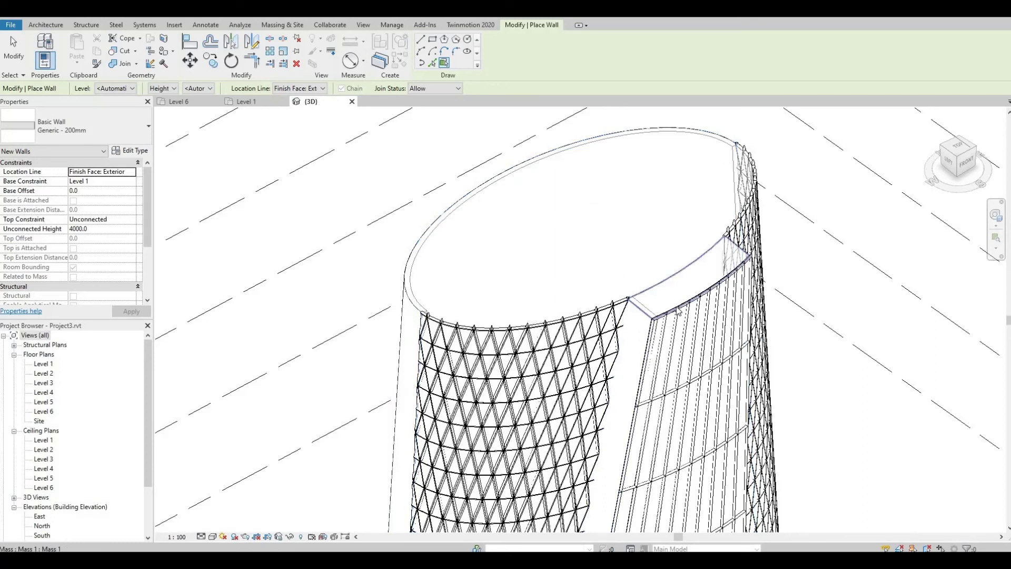
middle_click_drag(652, 325, 382, 260, "shift")
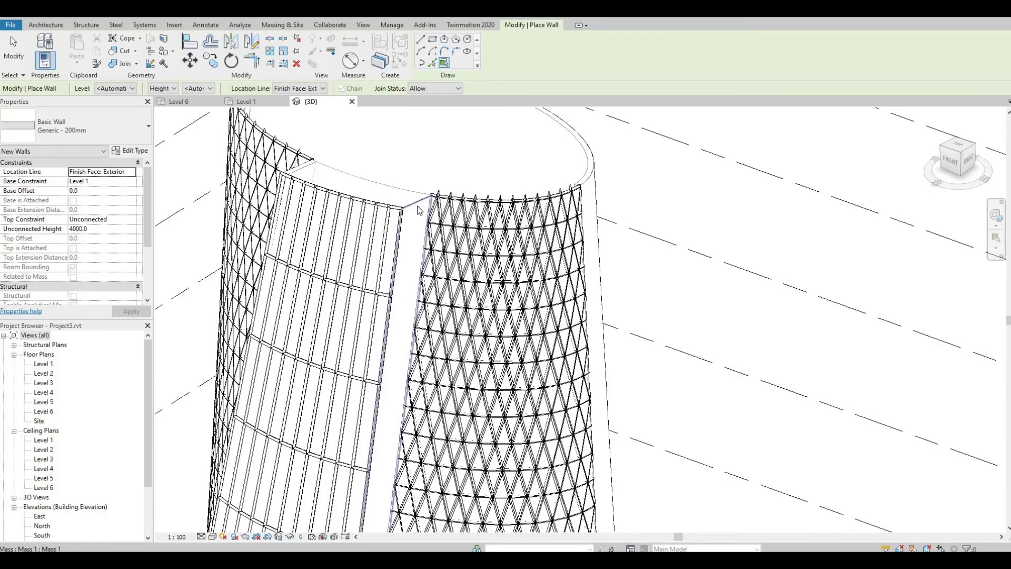
middle_click_drag(482, 250, 569, 238, "shift")
key("Return")
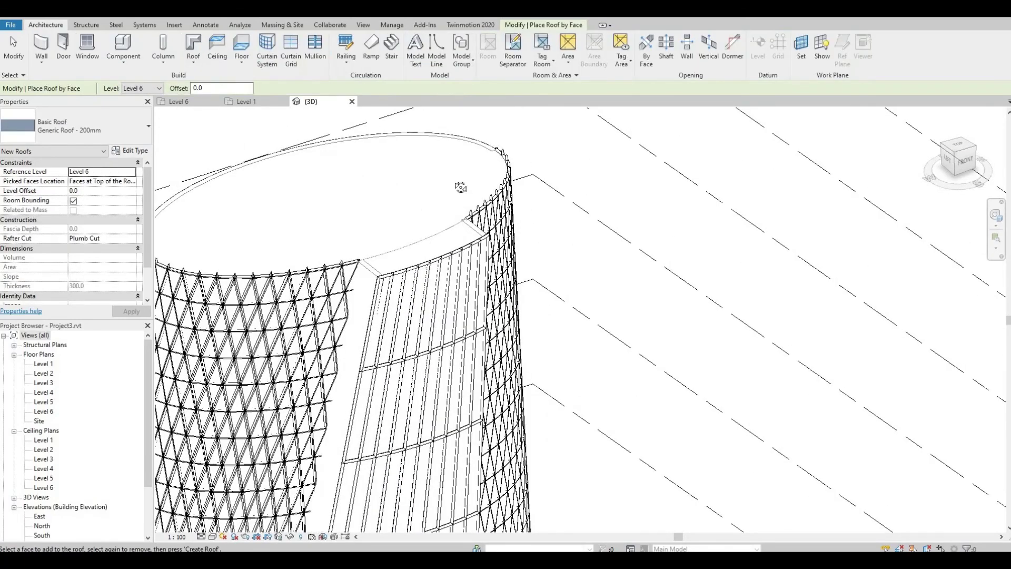
middle_click_drag(458, 184, 463, 253, "shift")
Cancel roof placement, orbit to a left-front perspective and select the tower mass
key("Escape")
scroll(442, 306, "up", 2)
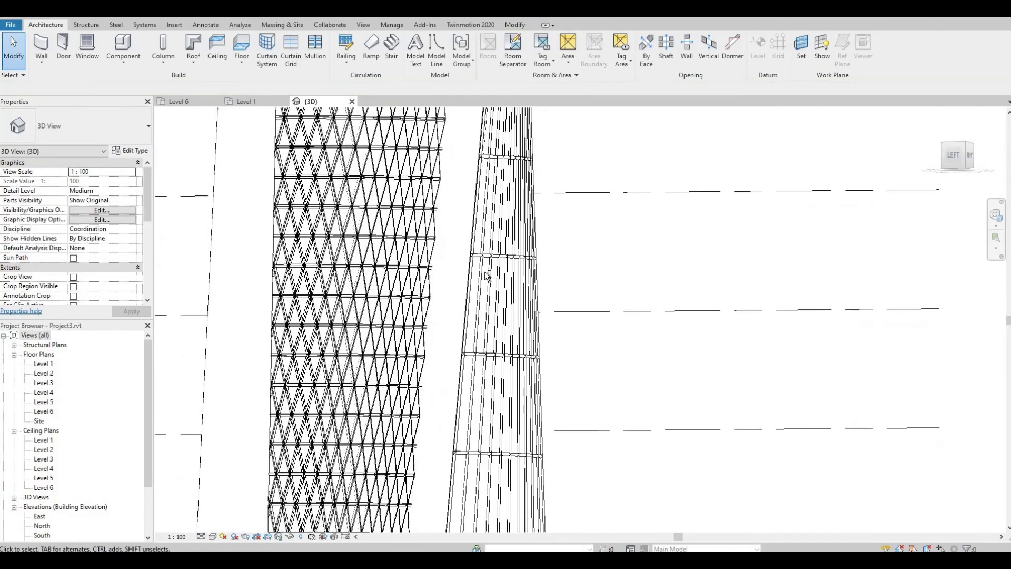
scroll(442, 306, "down", 3)
middle_click_drag(442, 306, 219, 161, "shift")
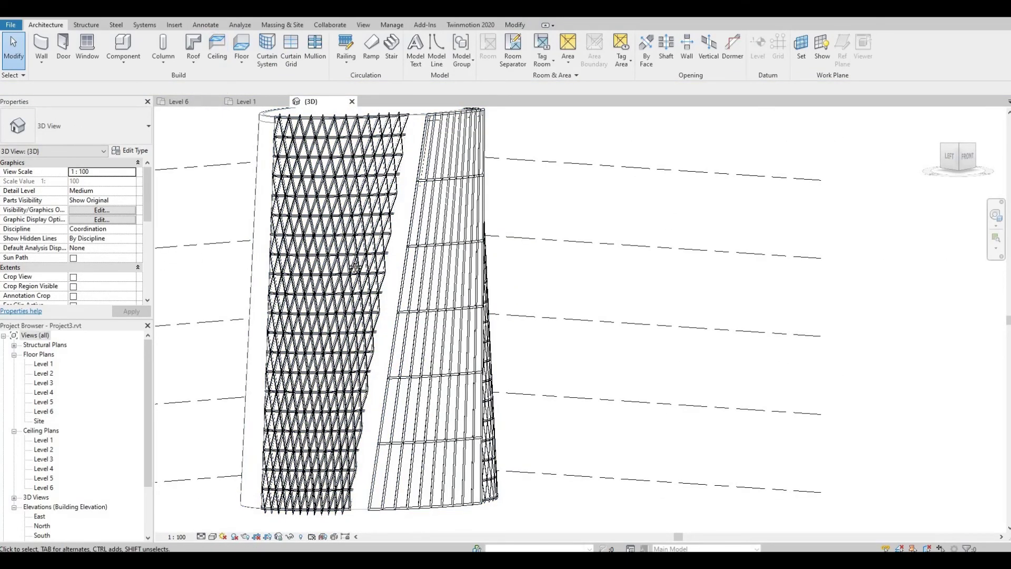
middle_click_drag(350, 349, 322, 445)
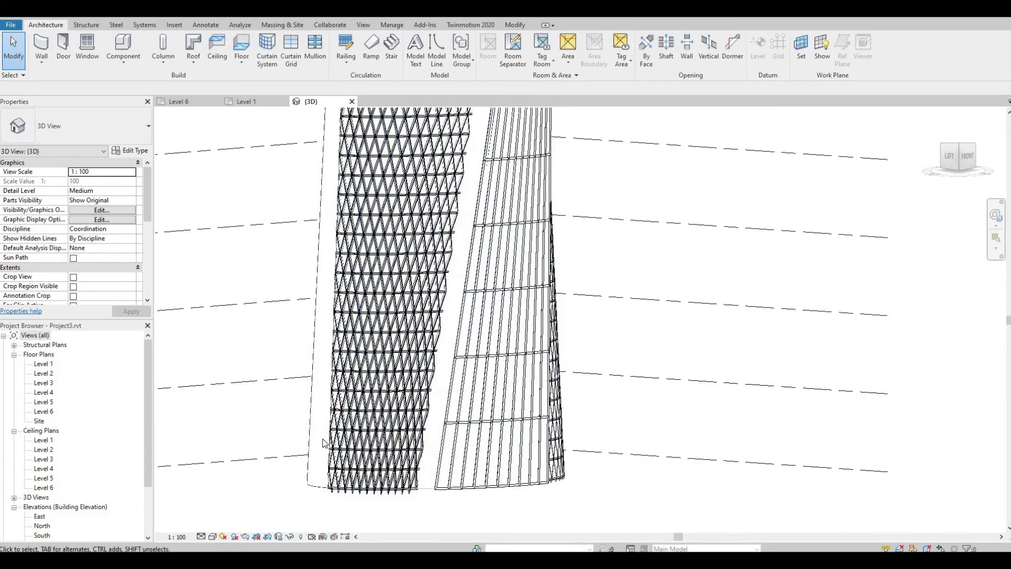
left_click(345, 381)
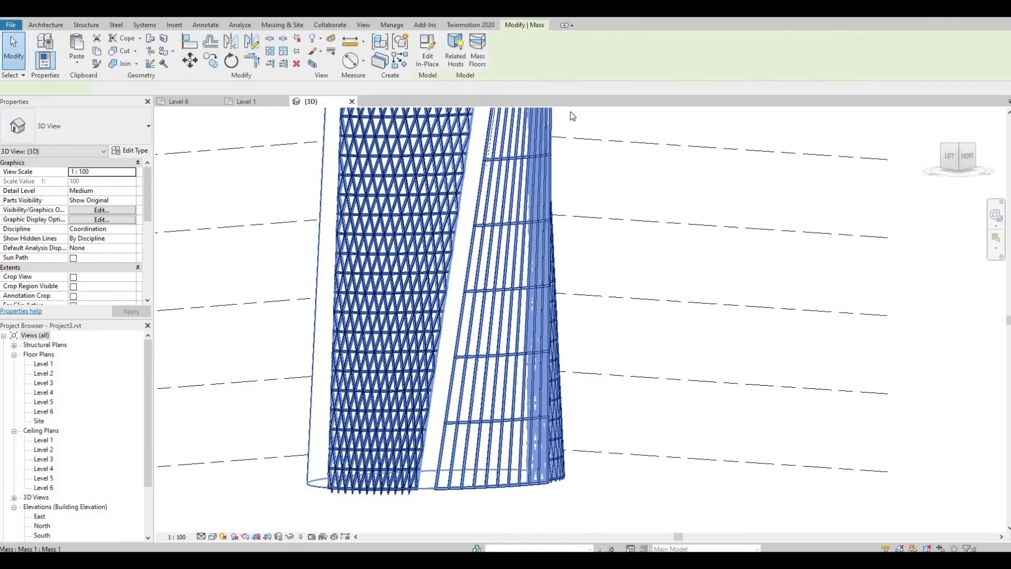
Create mass floors at Level 1 through Level 6 on the tower mass
left_click(483, 47)
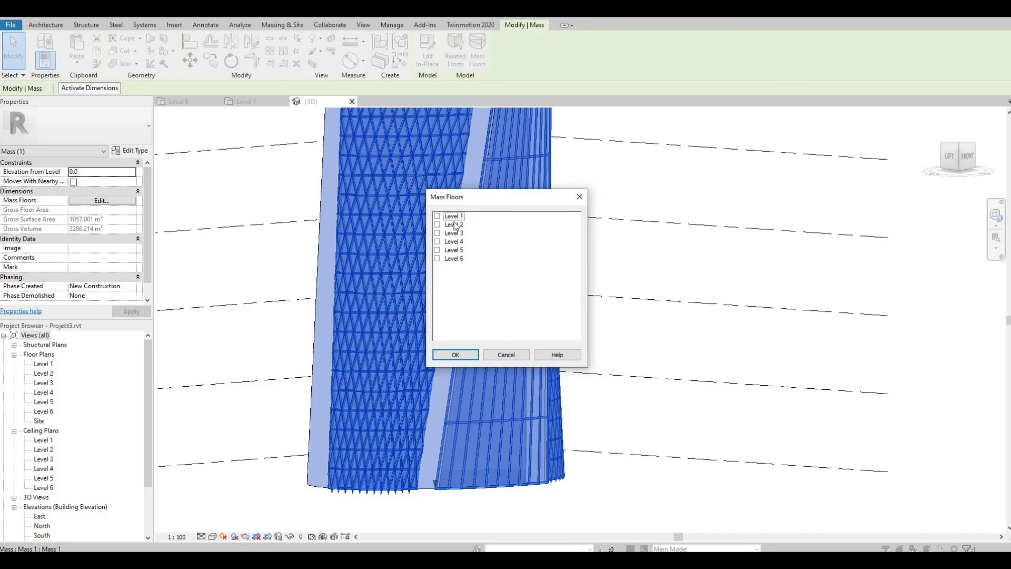
left_click(453, 258)
left_click(454, 216, "ctrl")
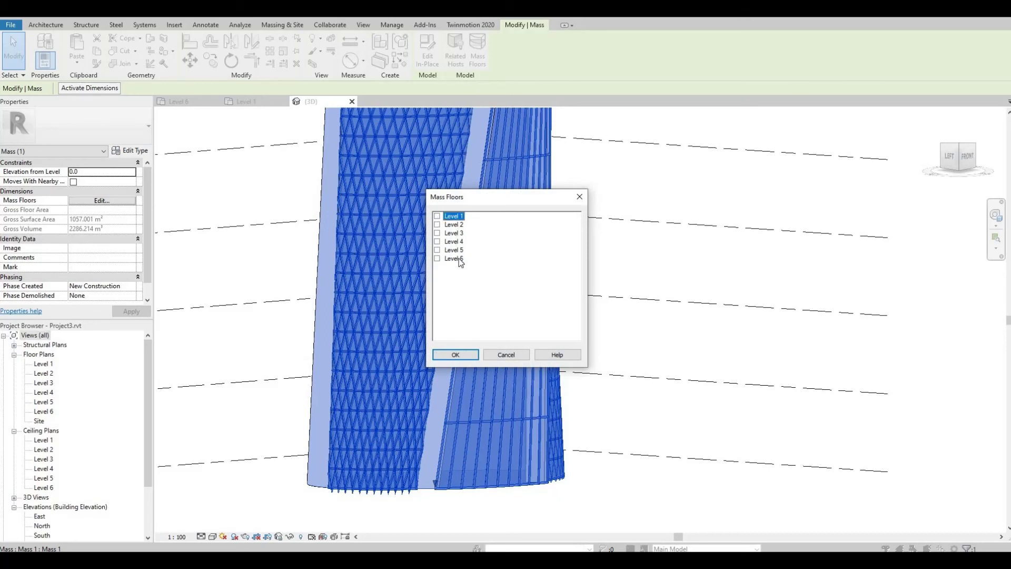
left_click(456, 217)
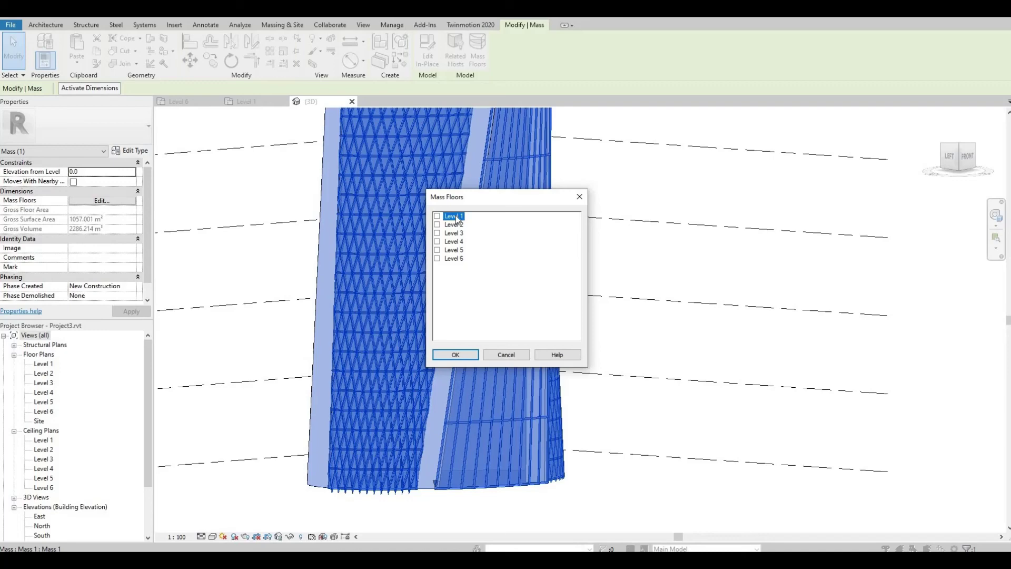
left_click(455, 259, "shift")
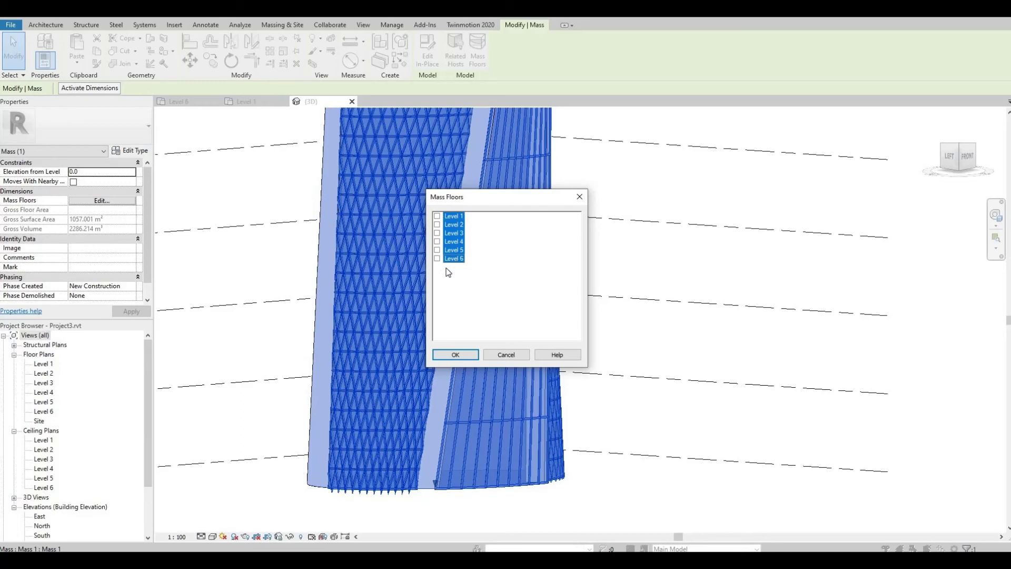
left_click(454, 354)
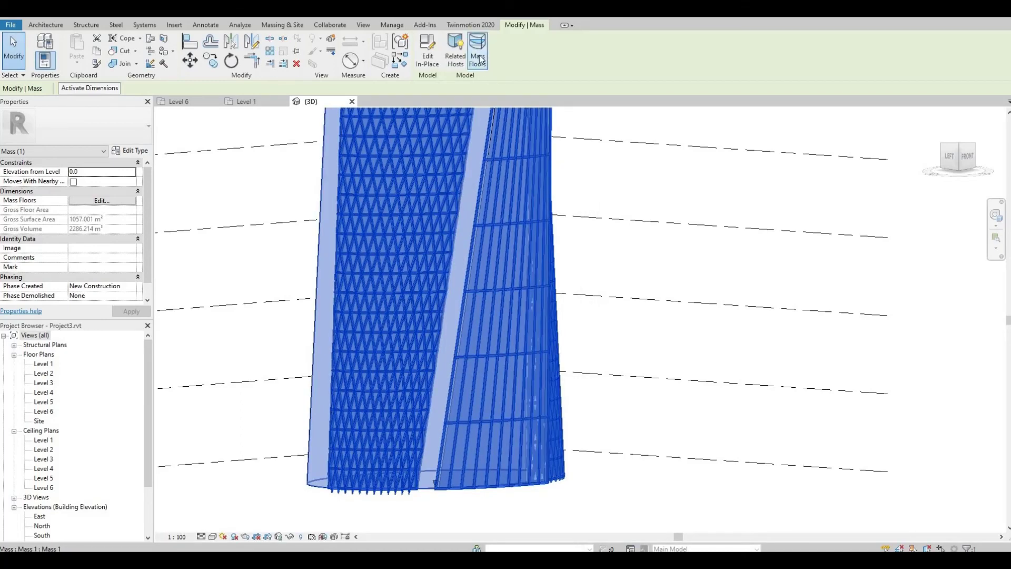
left_click(479, 59)
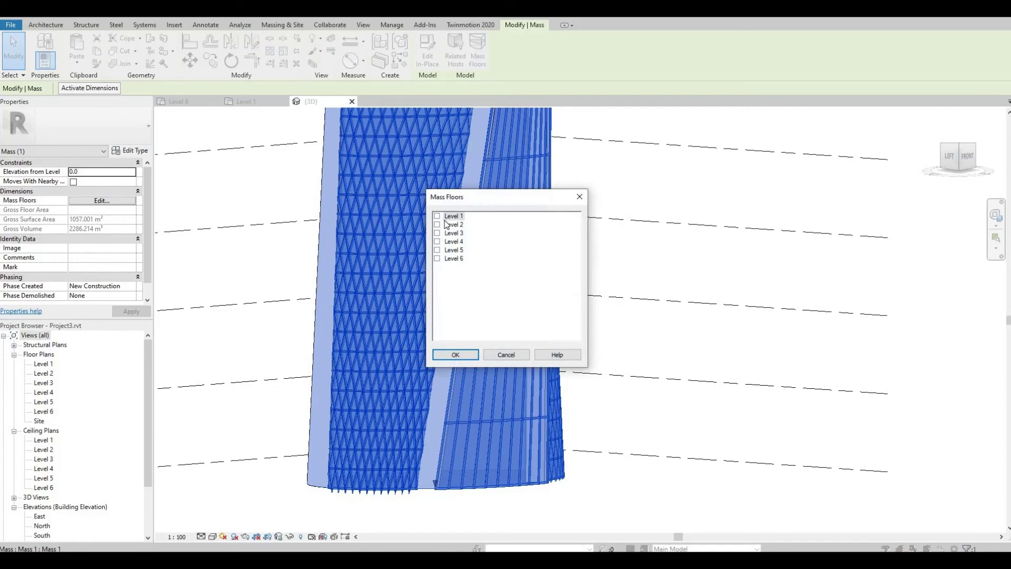
key("Return")
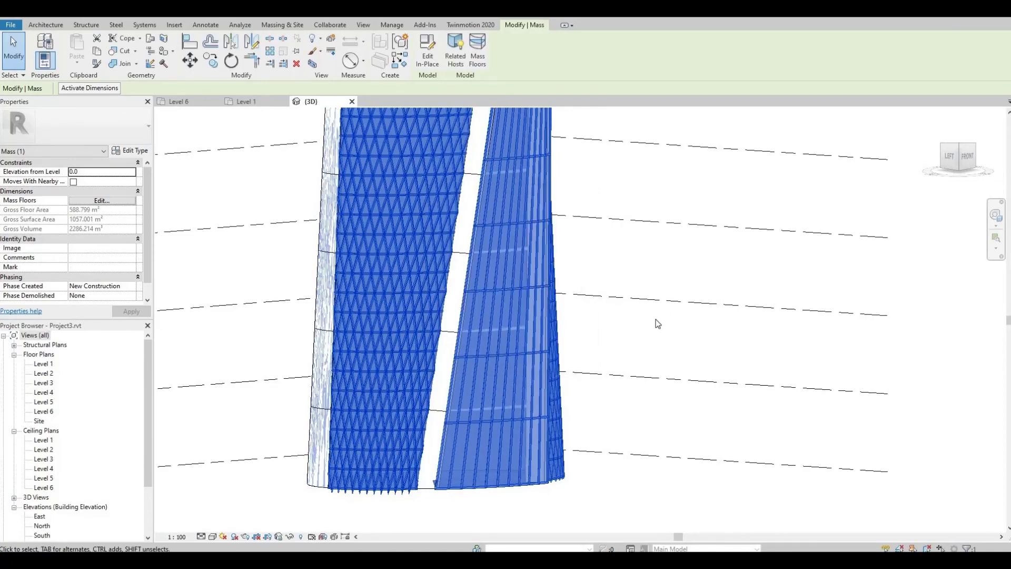
Orbit and zoom to fit the tower, now showing 588.799 m² gross floor area
middle_click_drag(631, 296, 705, 305, "shift")
key("z")
key("f")
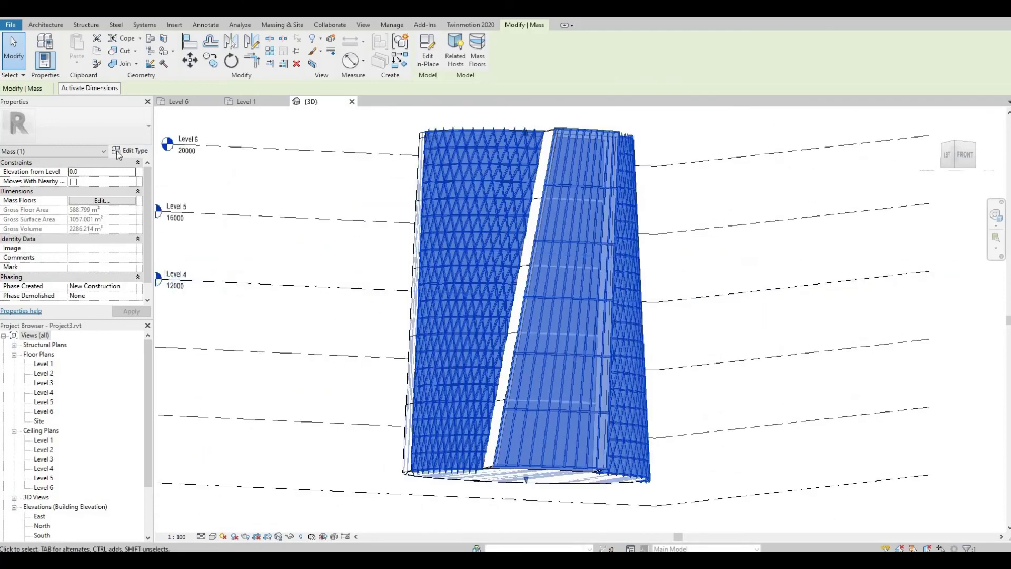
Start Floor by Face and switch the view to wireframe display
left_click(46, 25)
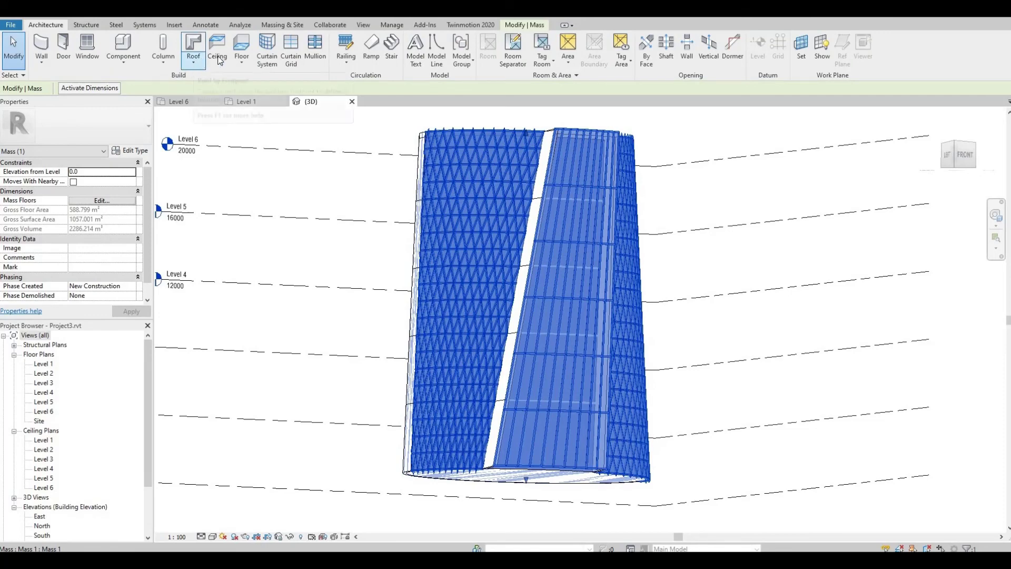
left_click(247, 68)
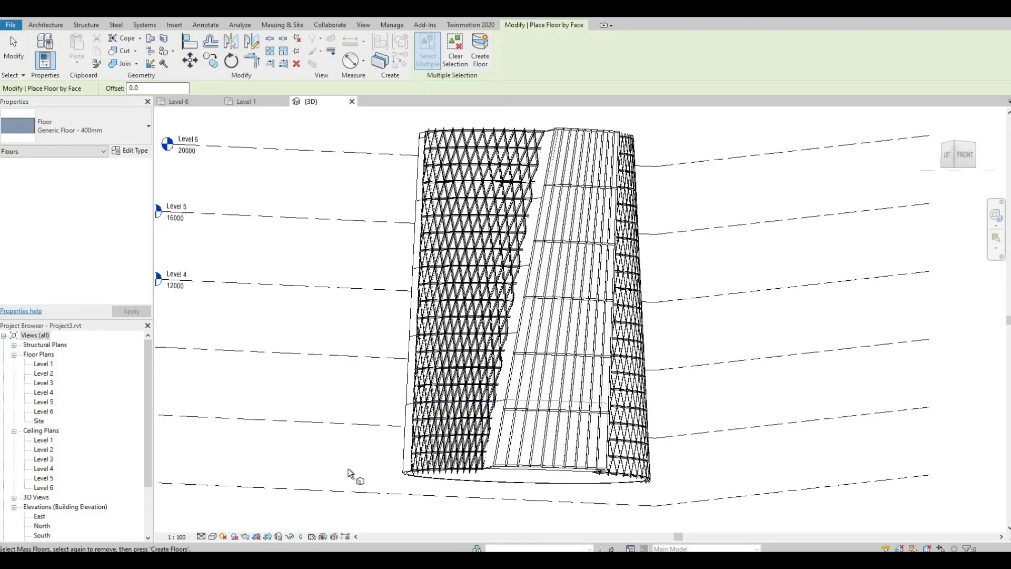
left_click(211, 537)
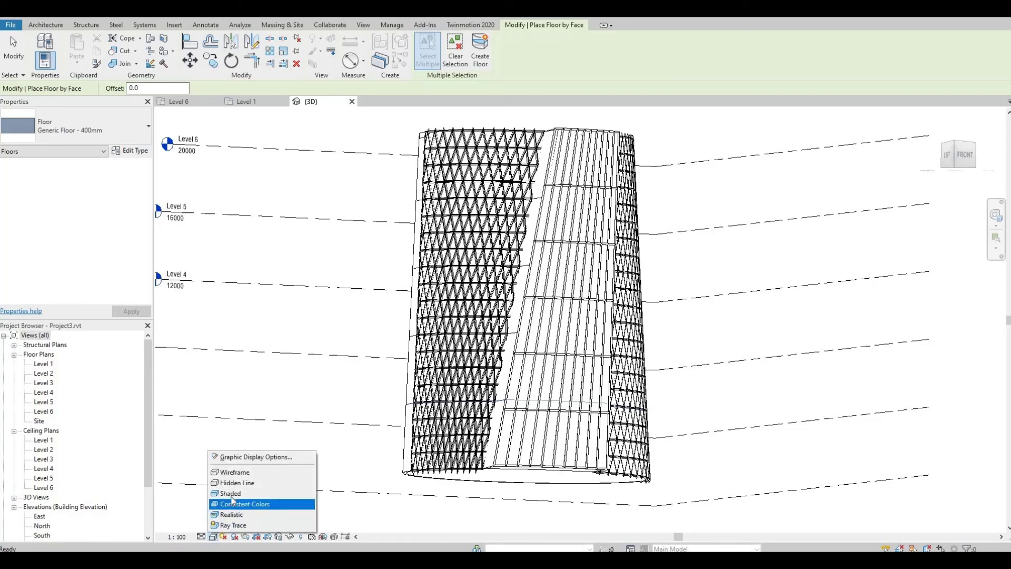
left_click(240, 472)
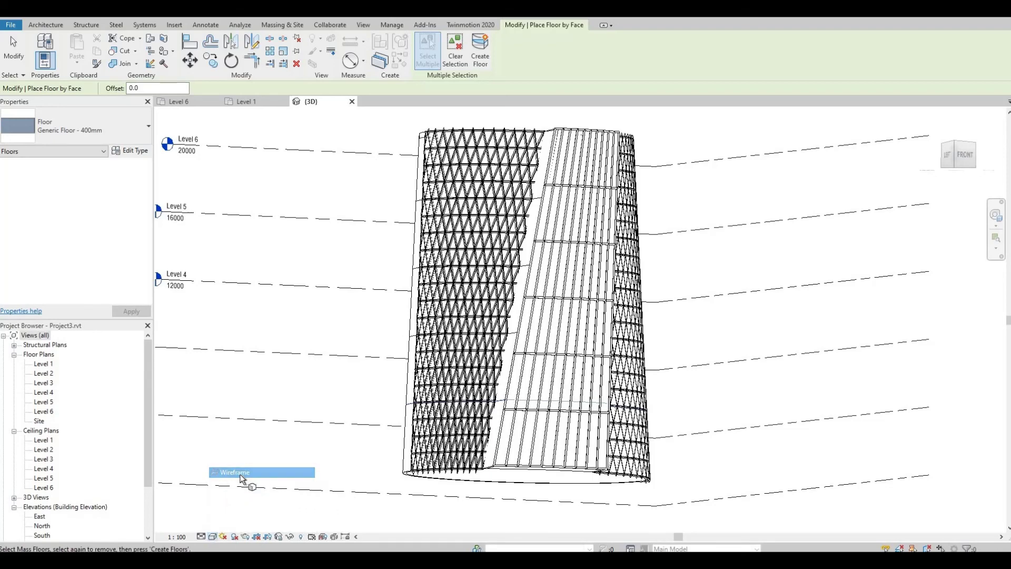
Create a floor on the Level 2 mass floor face
left_click(567, 413)
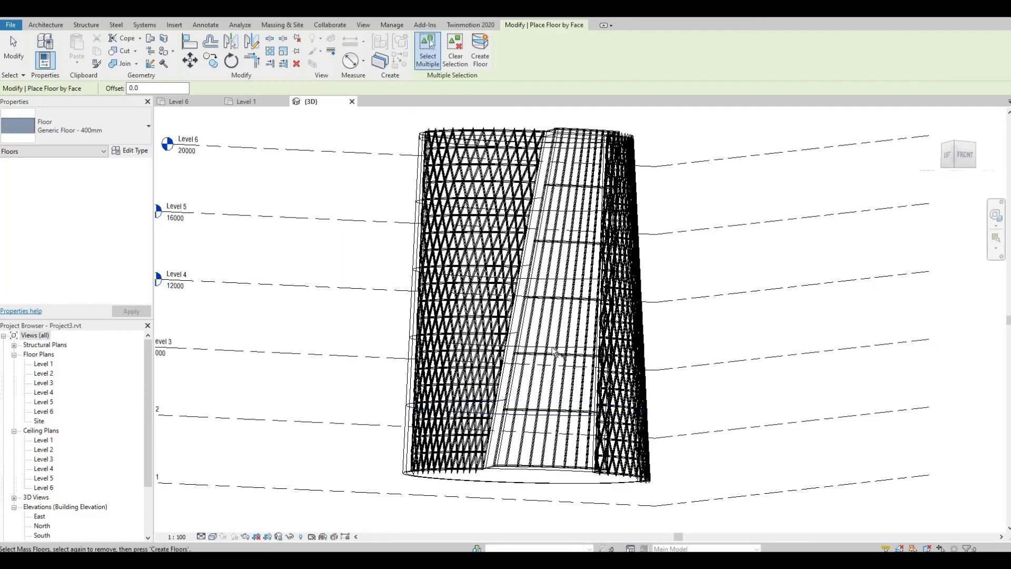
left_click(554, 339)
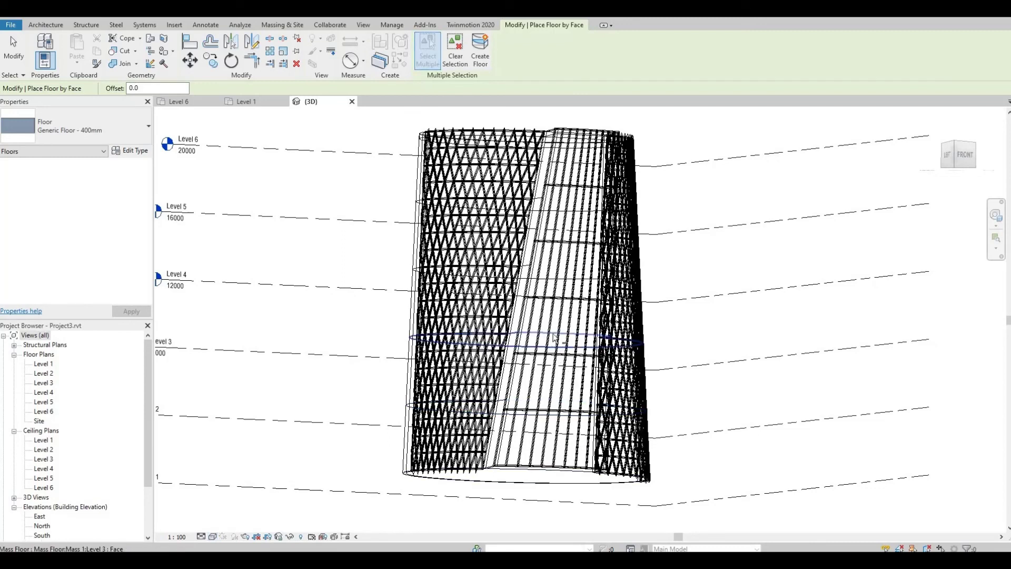
left_click(568, 280)
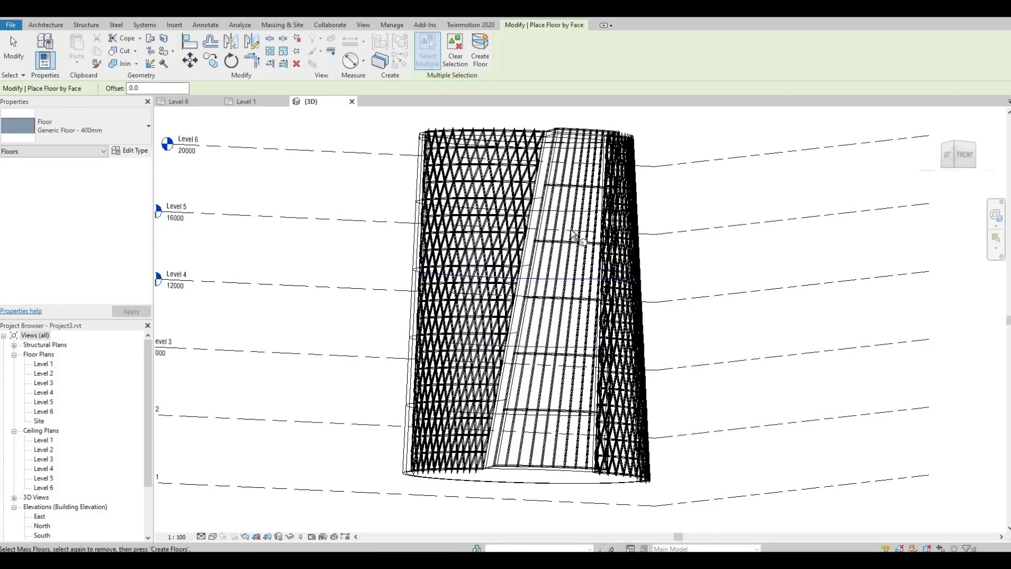
scroll(571, 243, "up", 2)
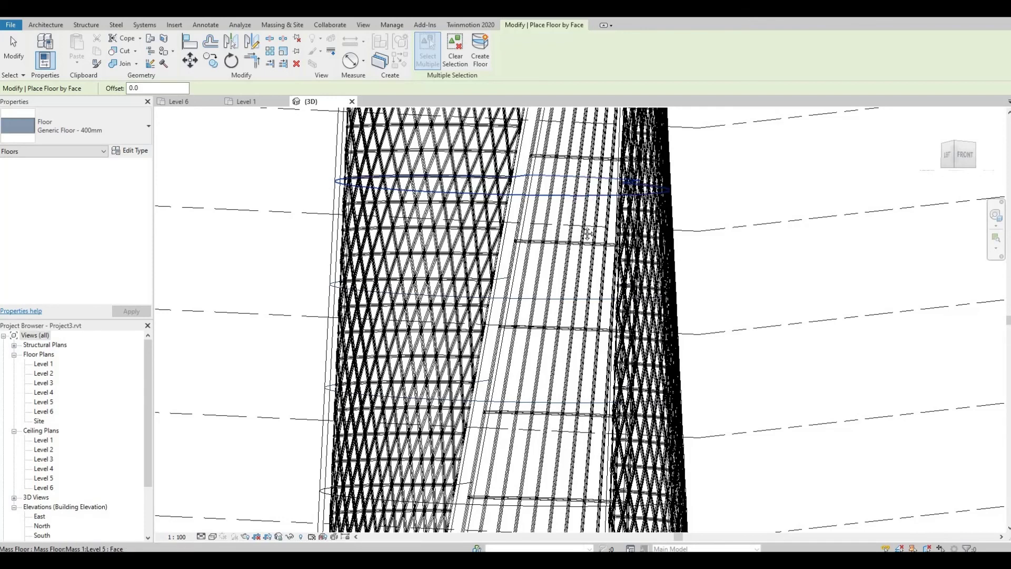
middle_click_drag(585, 231, 576, 167)
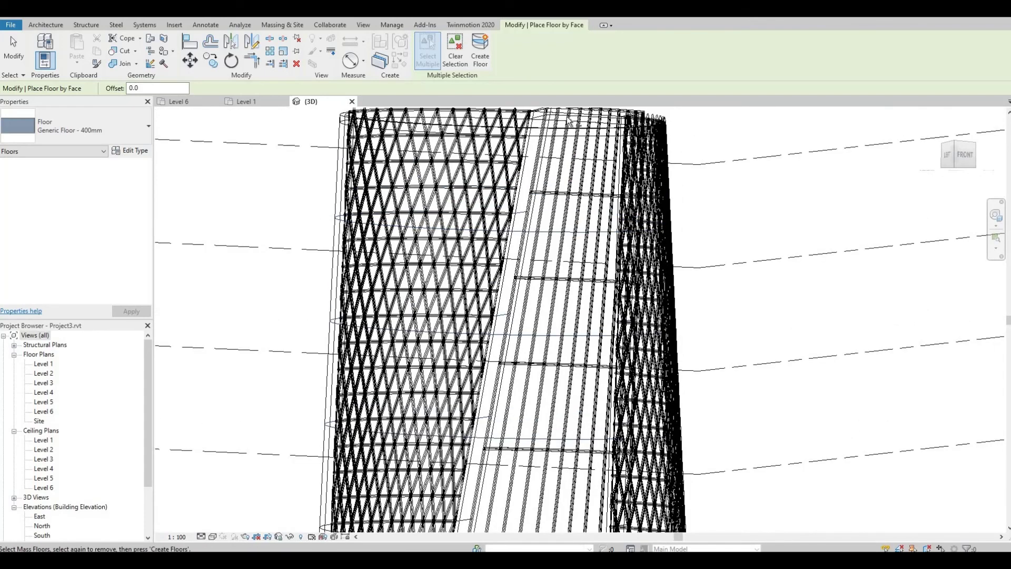
scroll(572, 305, "down", 2)
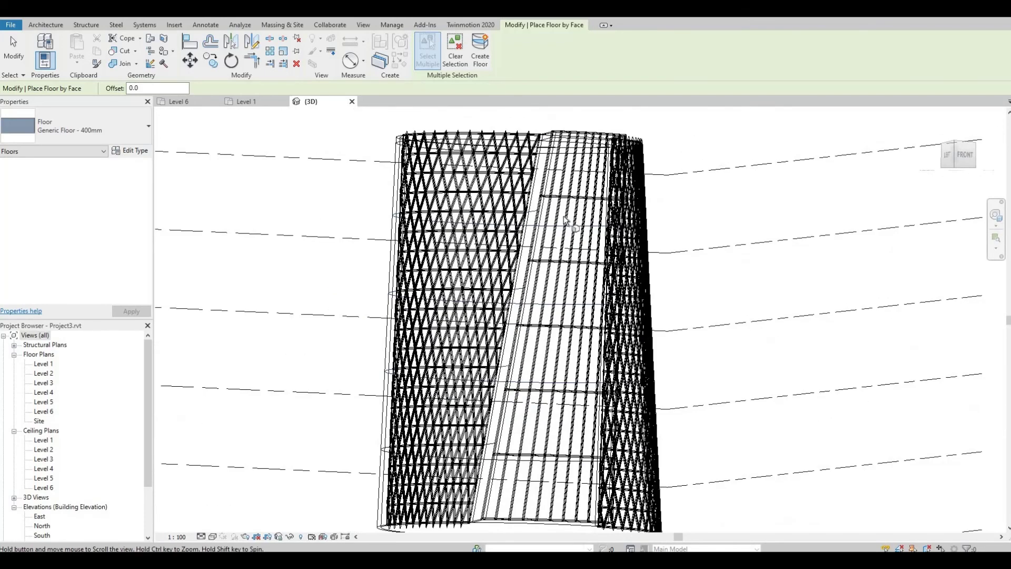
middle_click_drag(530, 500, 529, 409)
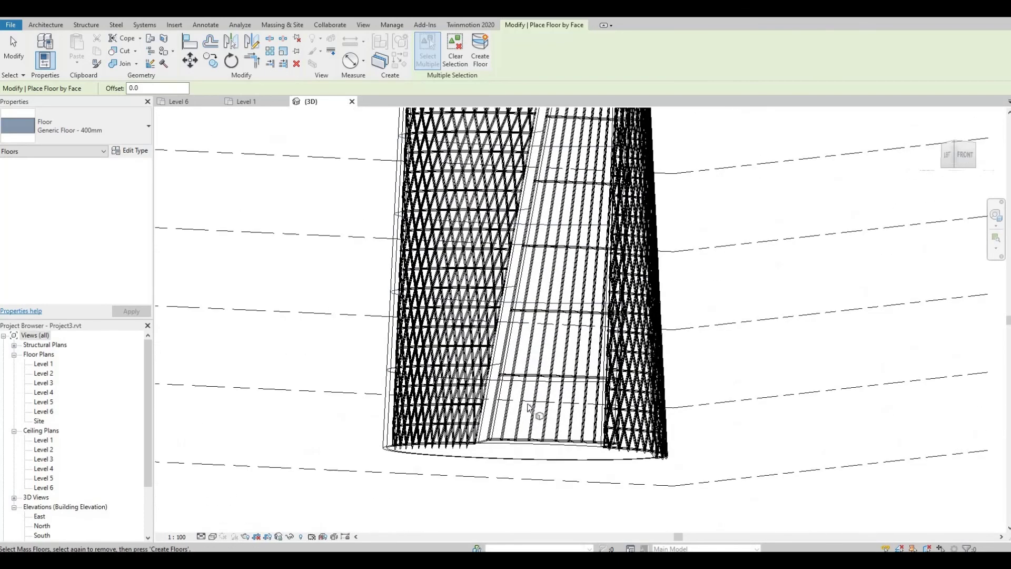
left_click(540, 374)
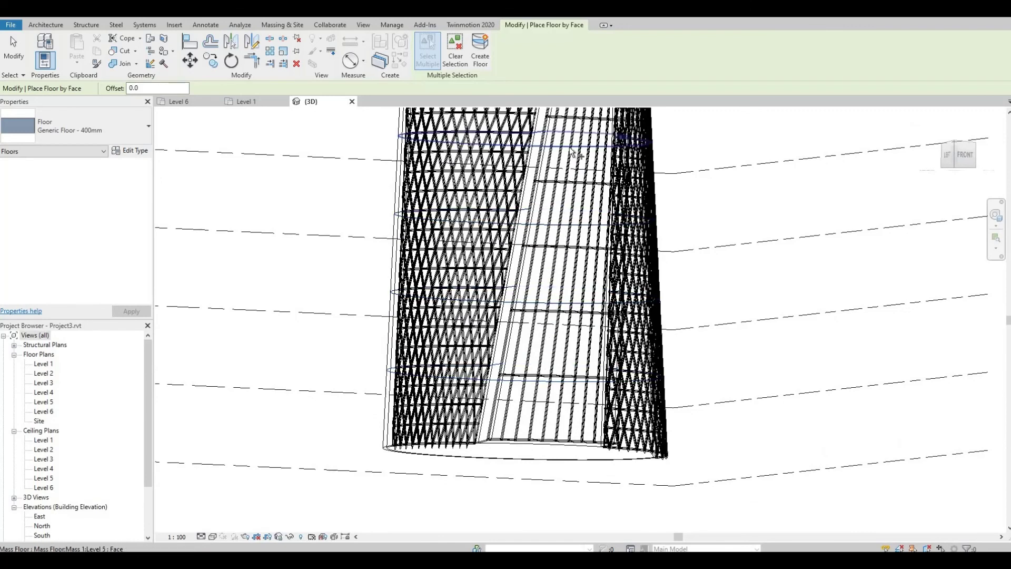
left_click(480, 65)
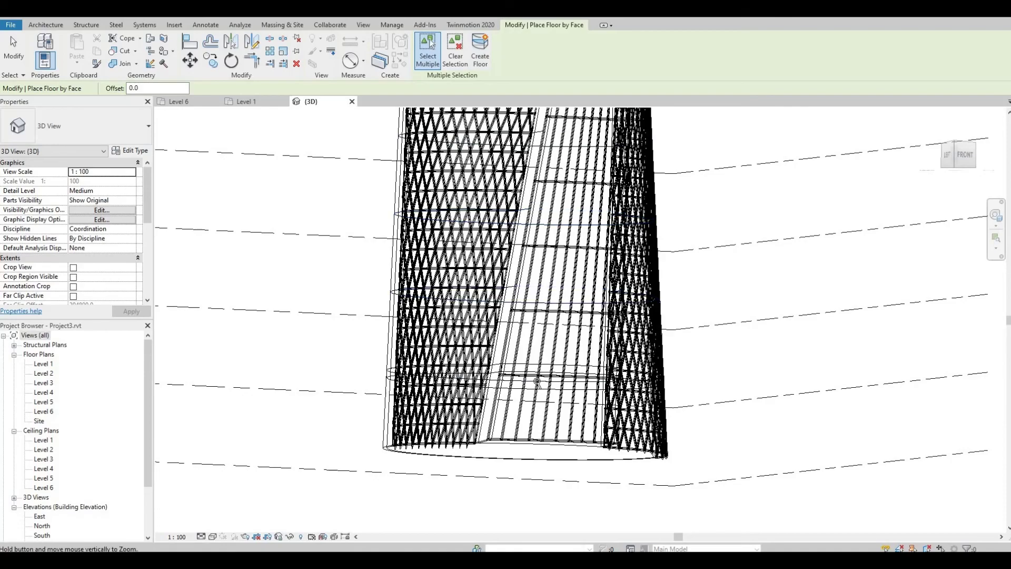
Create a floor on the Level 3 mass floor face
scroll(561, 419, "up", 2)
middle_click_drag(575, 452, 529, 332, "shift")
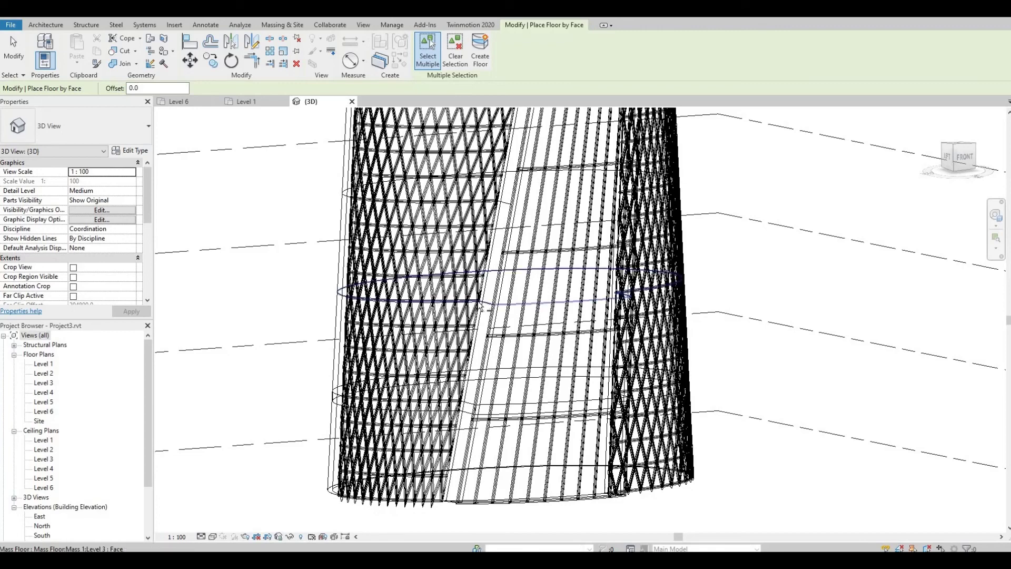
left_click(462, 302)
left_click(478, 57)
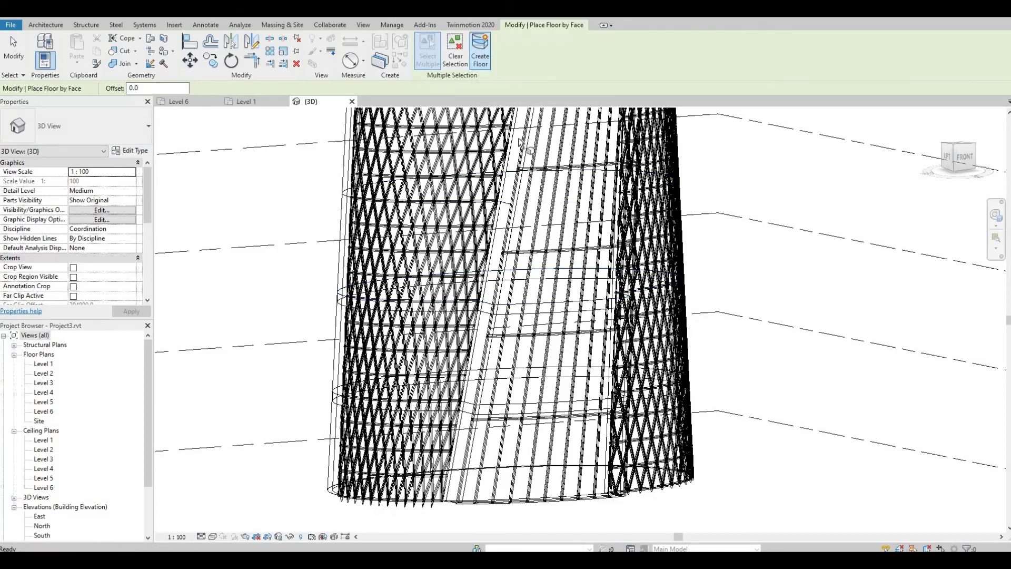
Create floors on the Level 4 and Level 5 mass floor faces and finish the tool
left_click(539, 209)
middle_click_drag(542, 134, 543, 213)
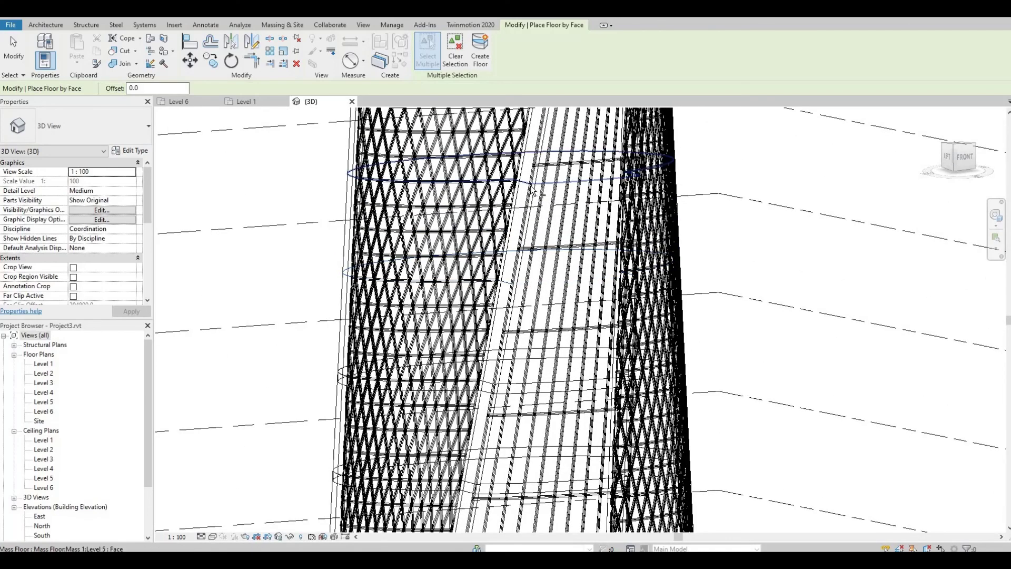
left_click(541, 203)
middle_click_drag(543, 120, 542, 194)
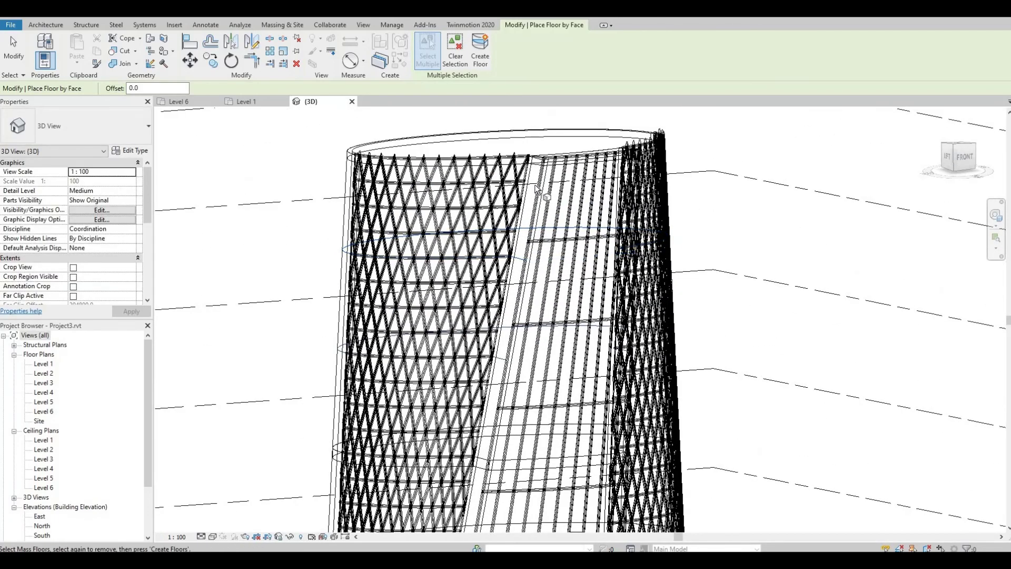
left_click(488, 50)
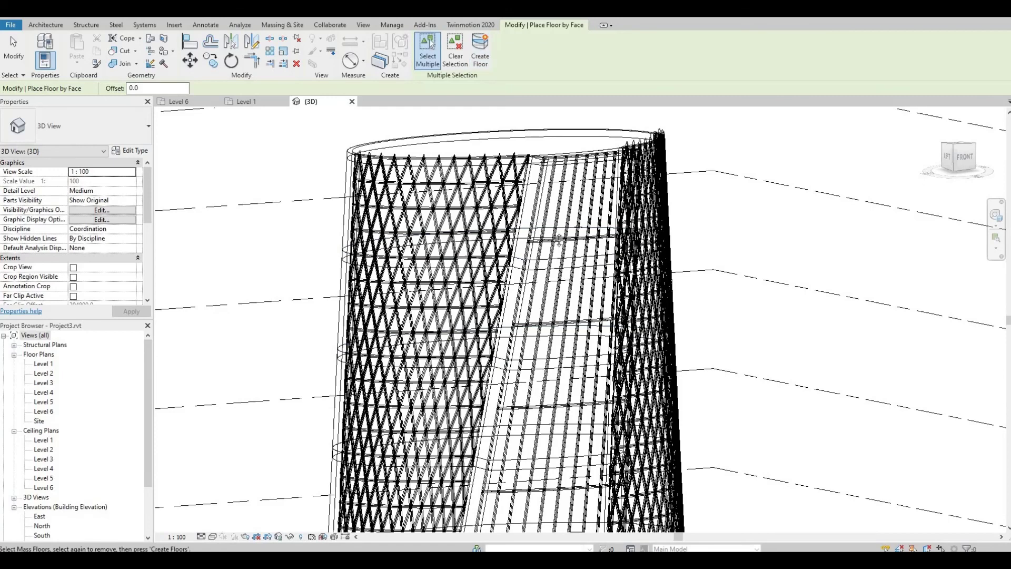
scroll(519, 489, "down", 2)
middle_click_drag(519, 489, 519, 405)
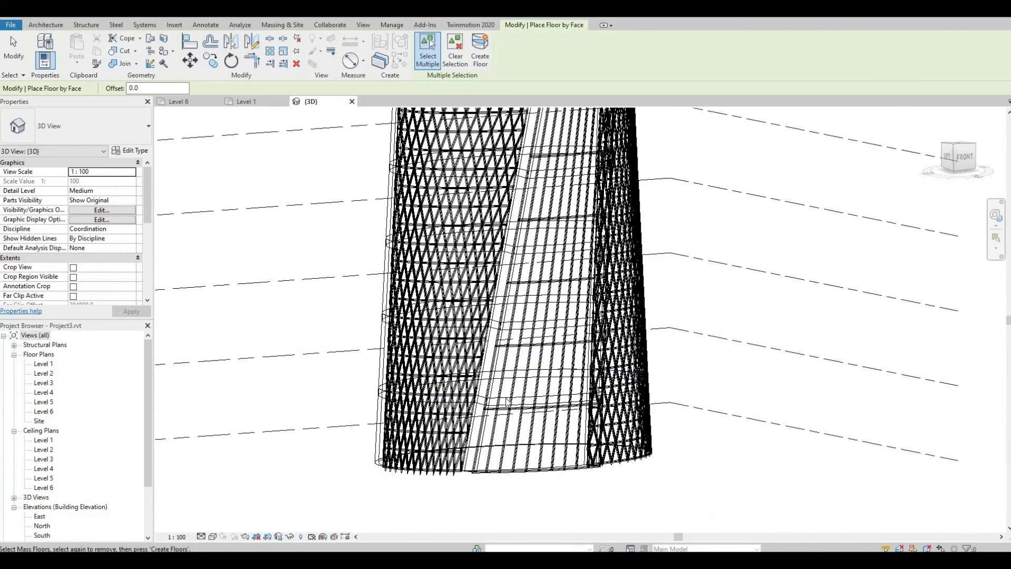
key("Escape")
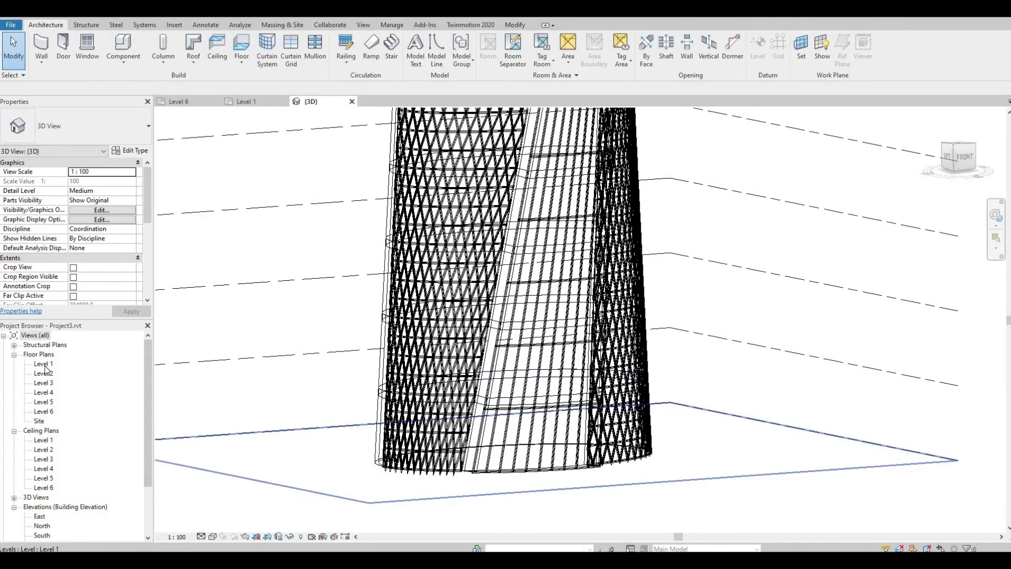
From the Level 1 plan, place a camera below the tower aimed at its centre
double_click(44, 364)
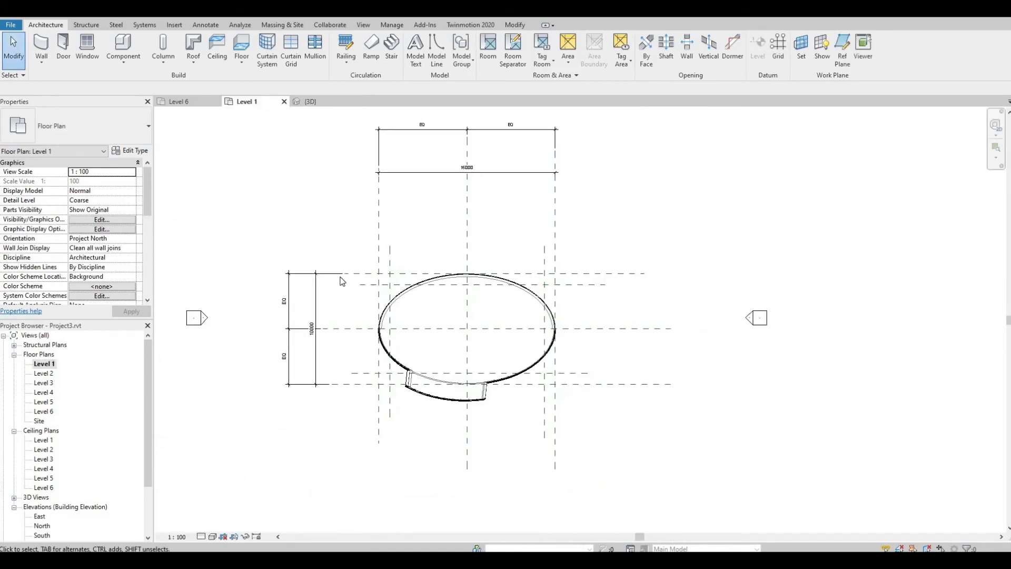
left_click(216, 48)
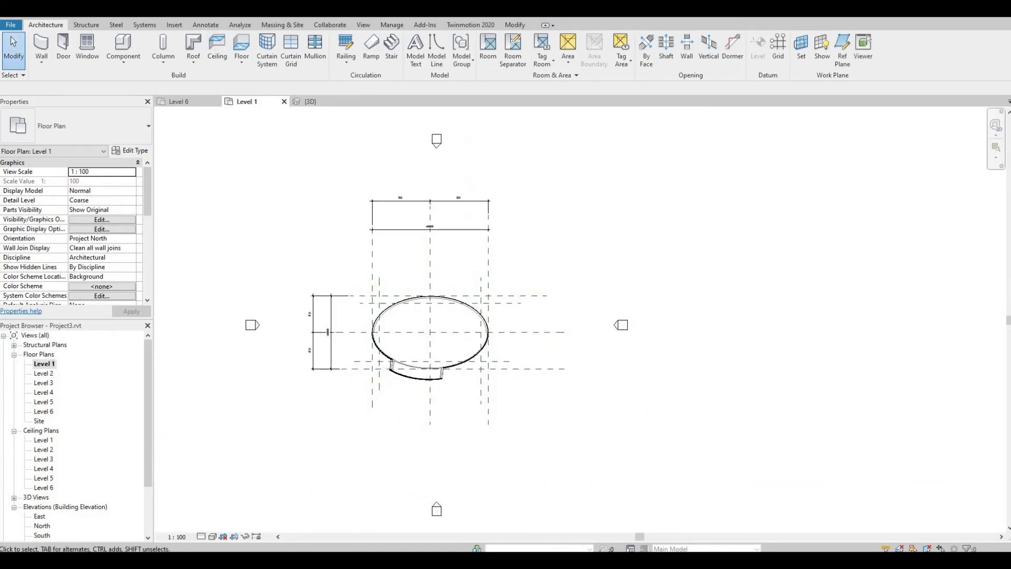
left_click(196, 9)
left_click(218, 33)
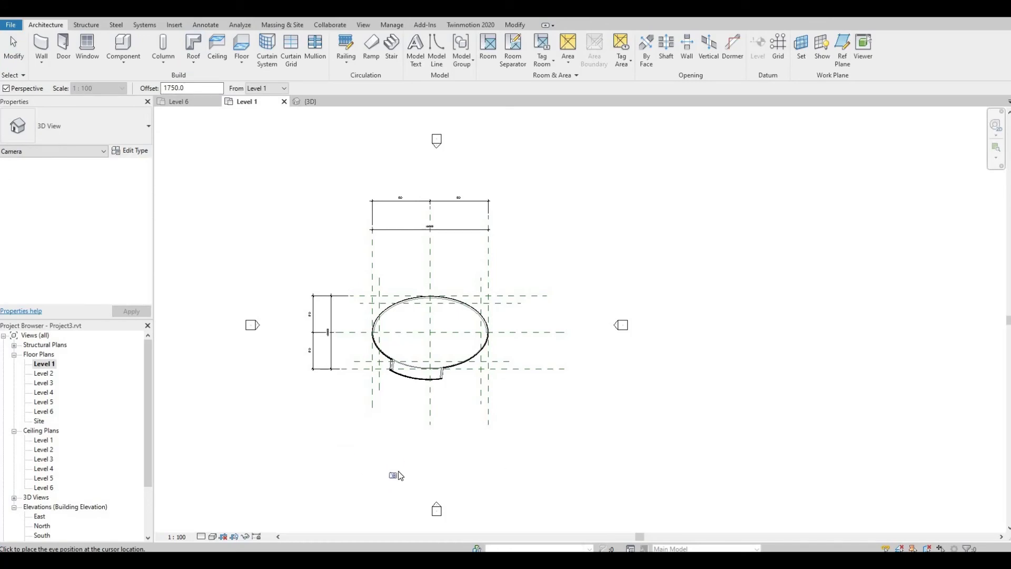
left_click(398, 472)
left_click(445, 283)
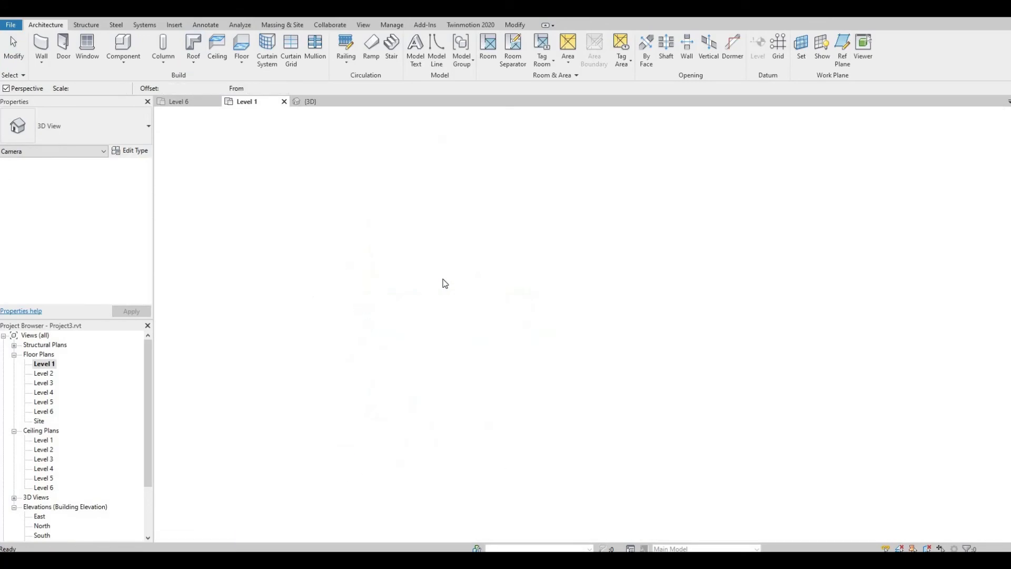
Enlarge the camera crop region upward and to both sides to frame the whole tower
scroll(463, 374, "down", 2)
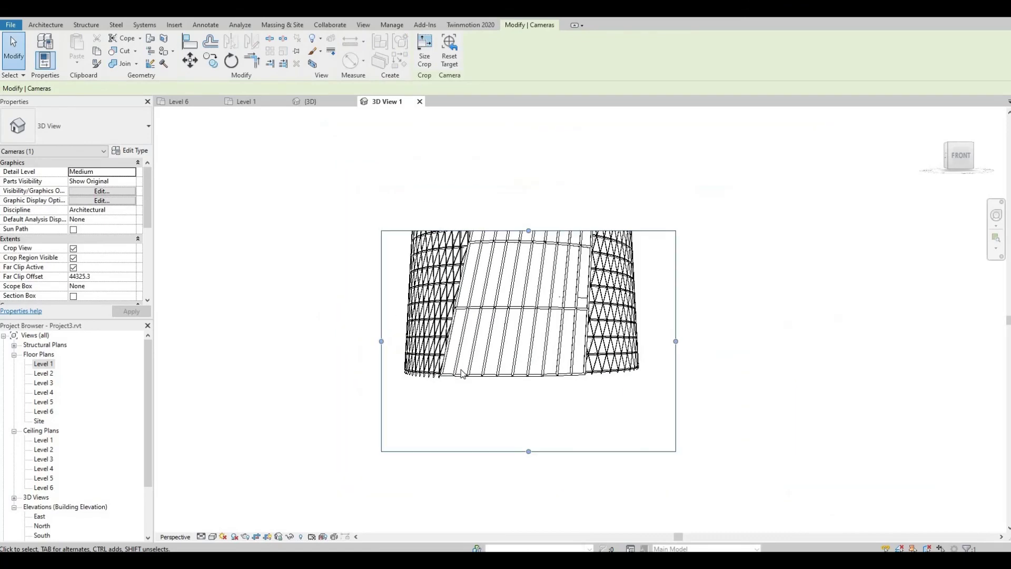
scroll(462, 372, "down", 2)
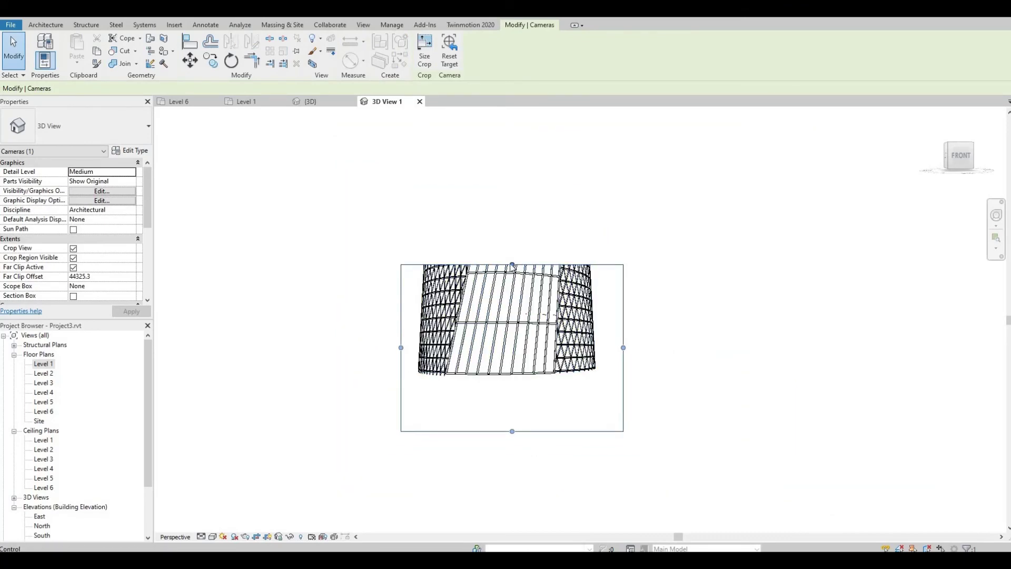
left_click_drag(510, 133, 512, 166)
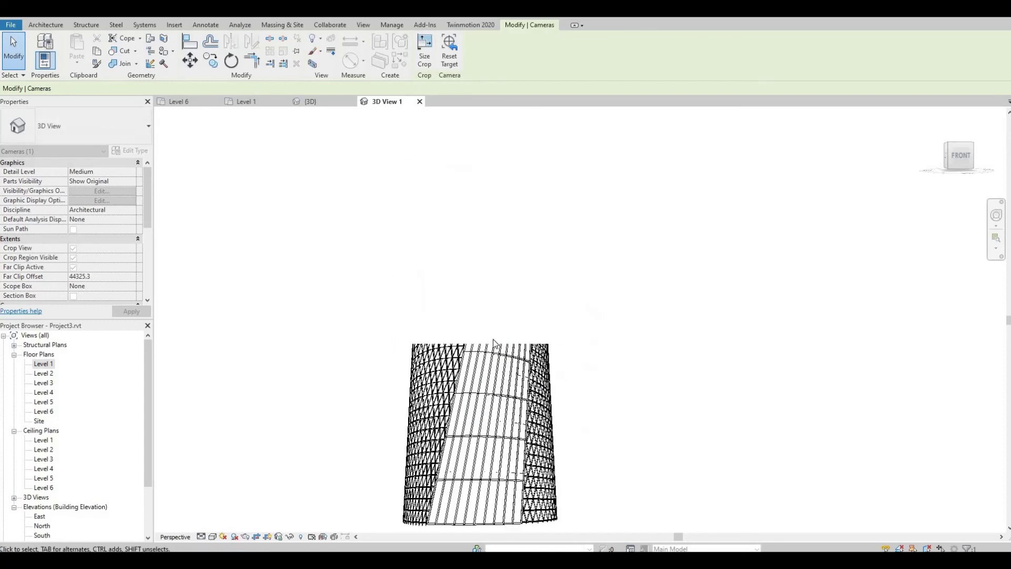
left_click_drag(485, 344, 501, 175)
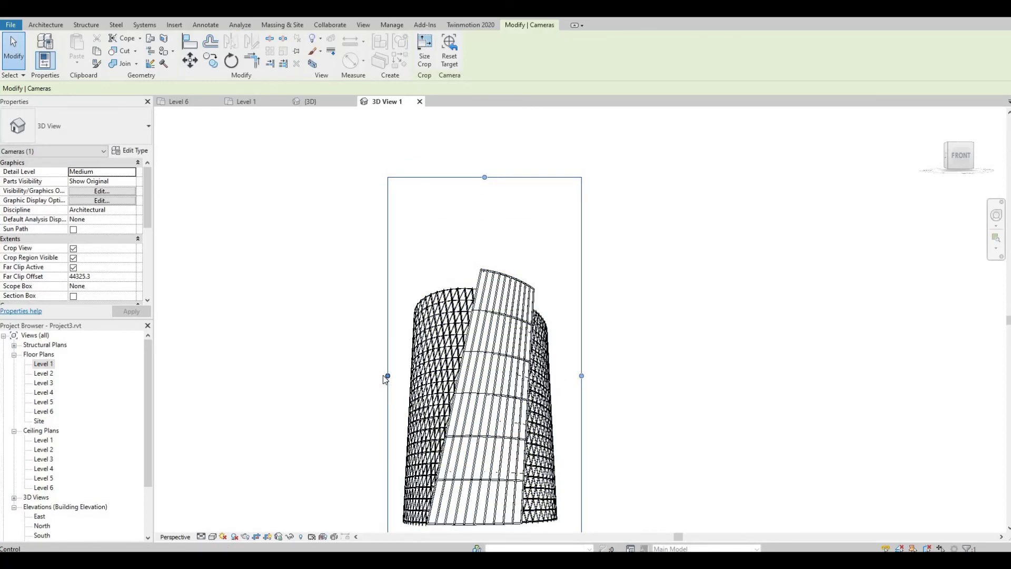
left_click_drag(387, 375, 293, 375)
left_click_drag(582, 376, 657, 376)
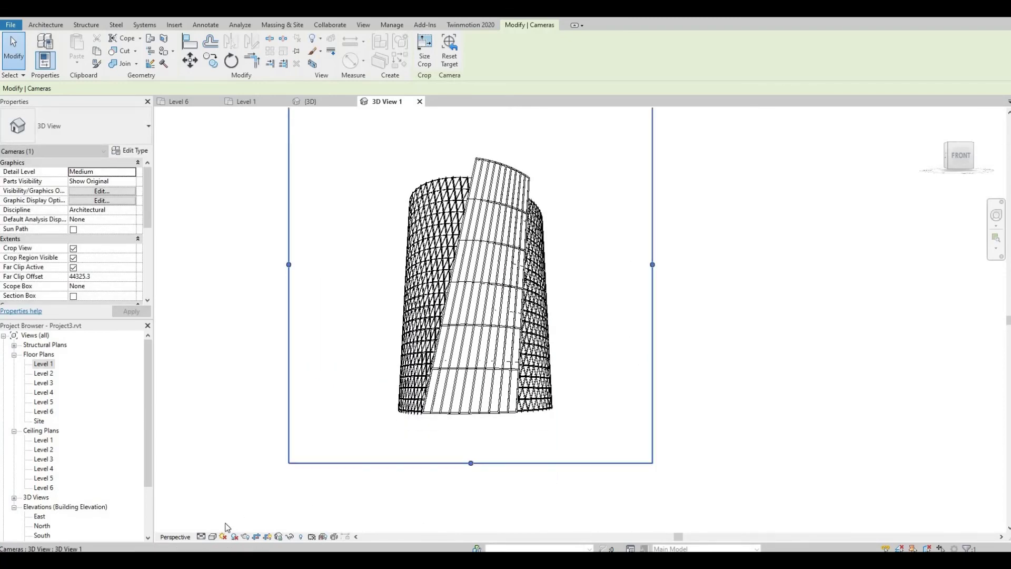
Set the camera view's visual style to Shaded, then Consistent Colors
left_click(213, 537)
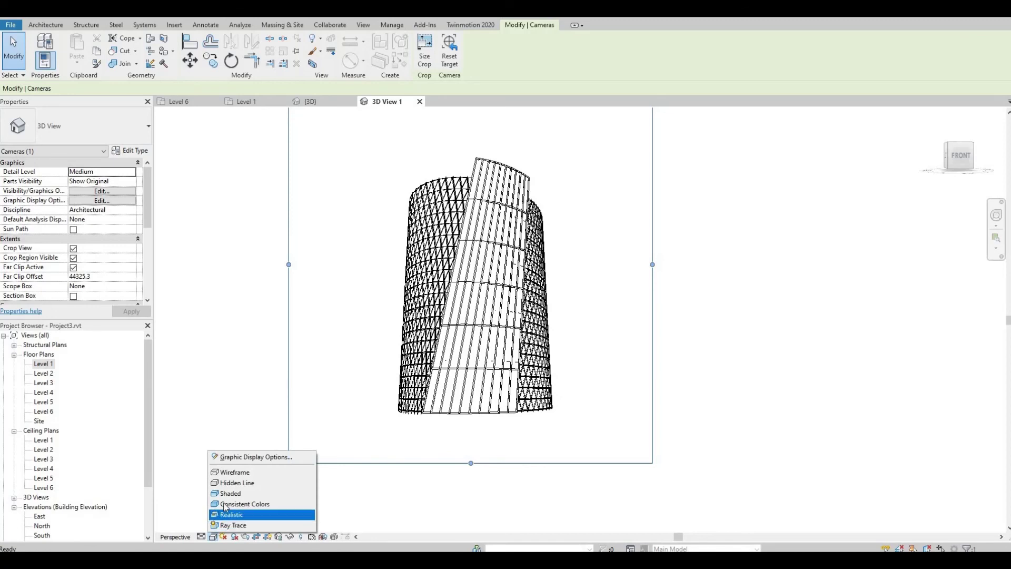
left_click(300, 498)
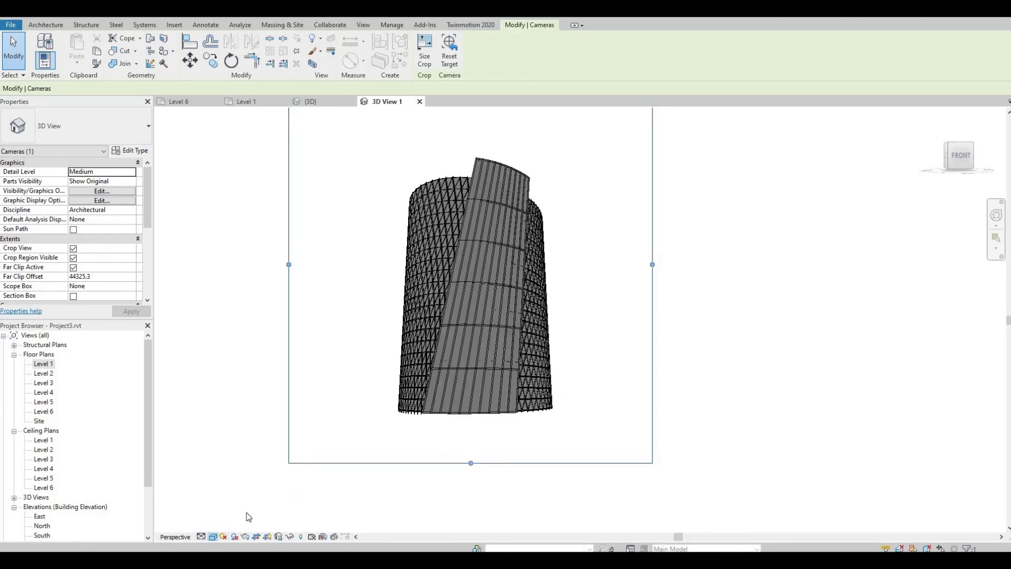
left_click(213, 537)
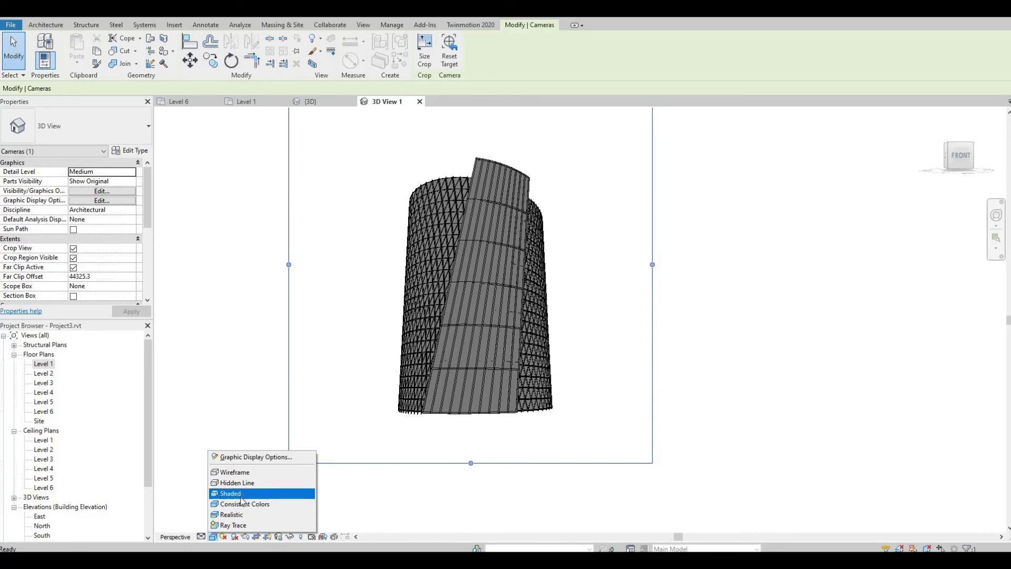
left_click(243, 504)
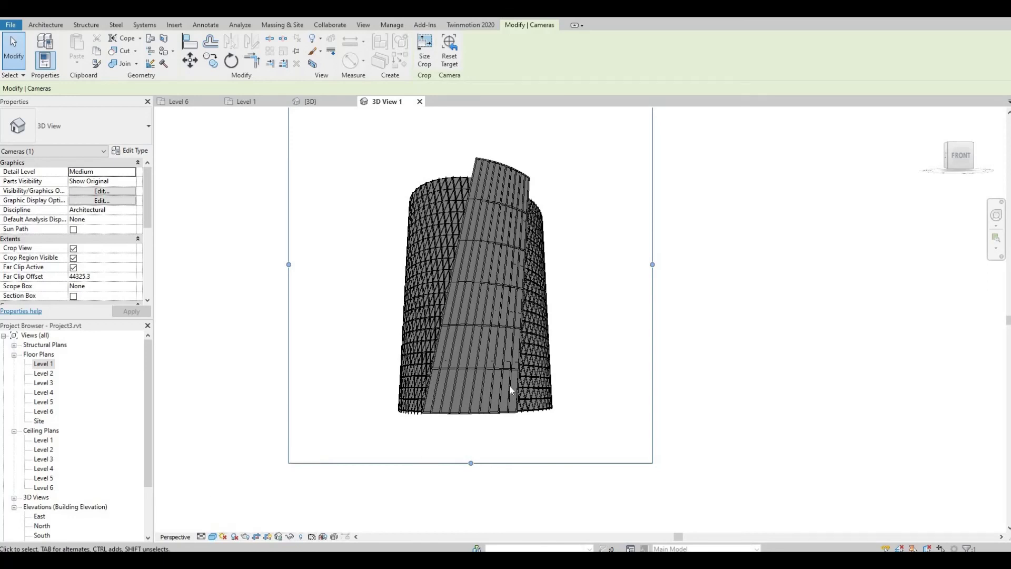
mouse_move(527, 380)
middle_mouse_down("shift")
mouse_move(524, 422)
mouse_move(507, 434)
middle_mouse_up("shift")
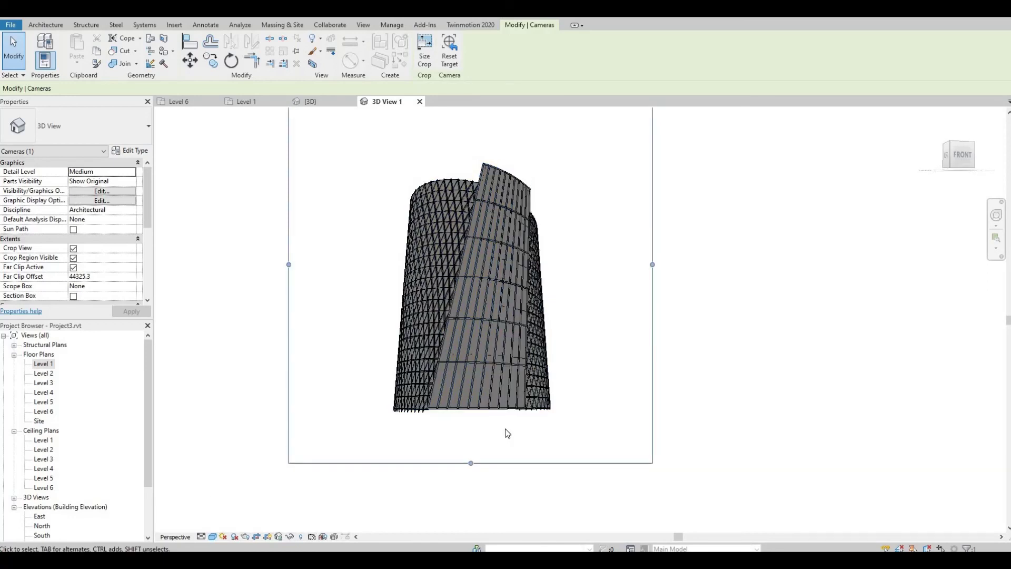